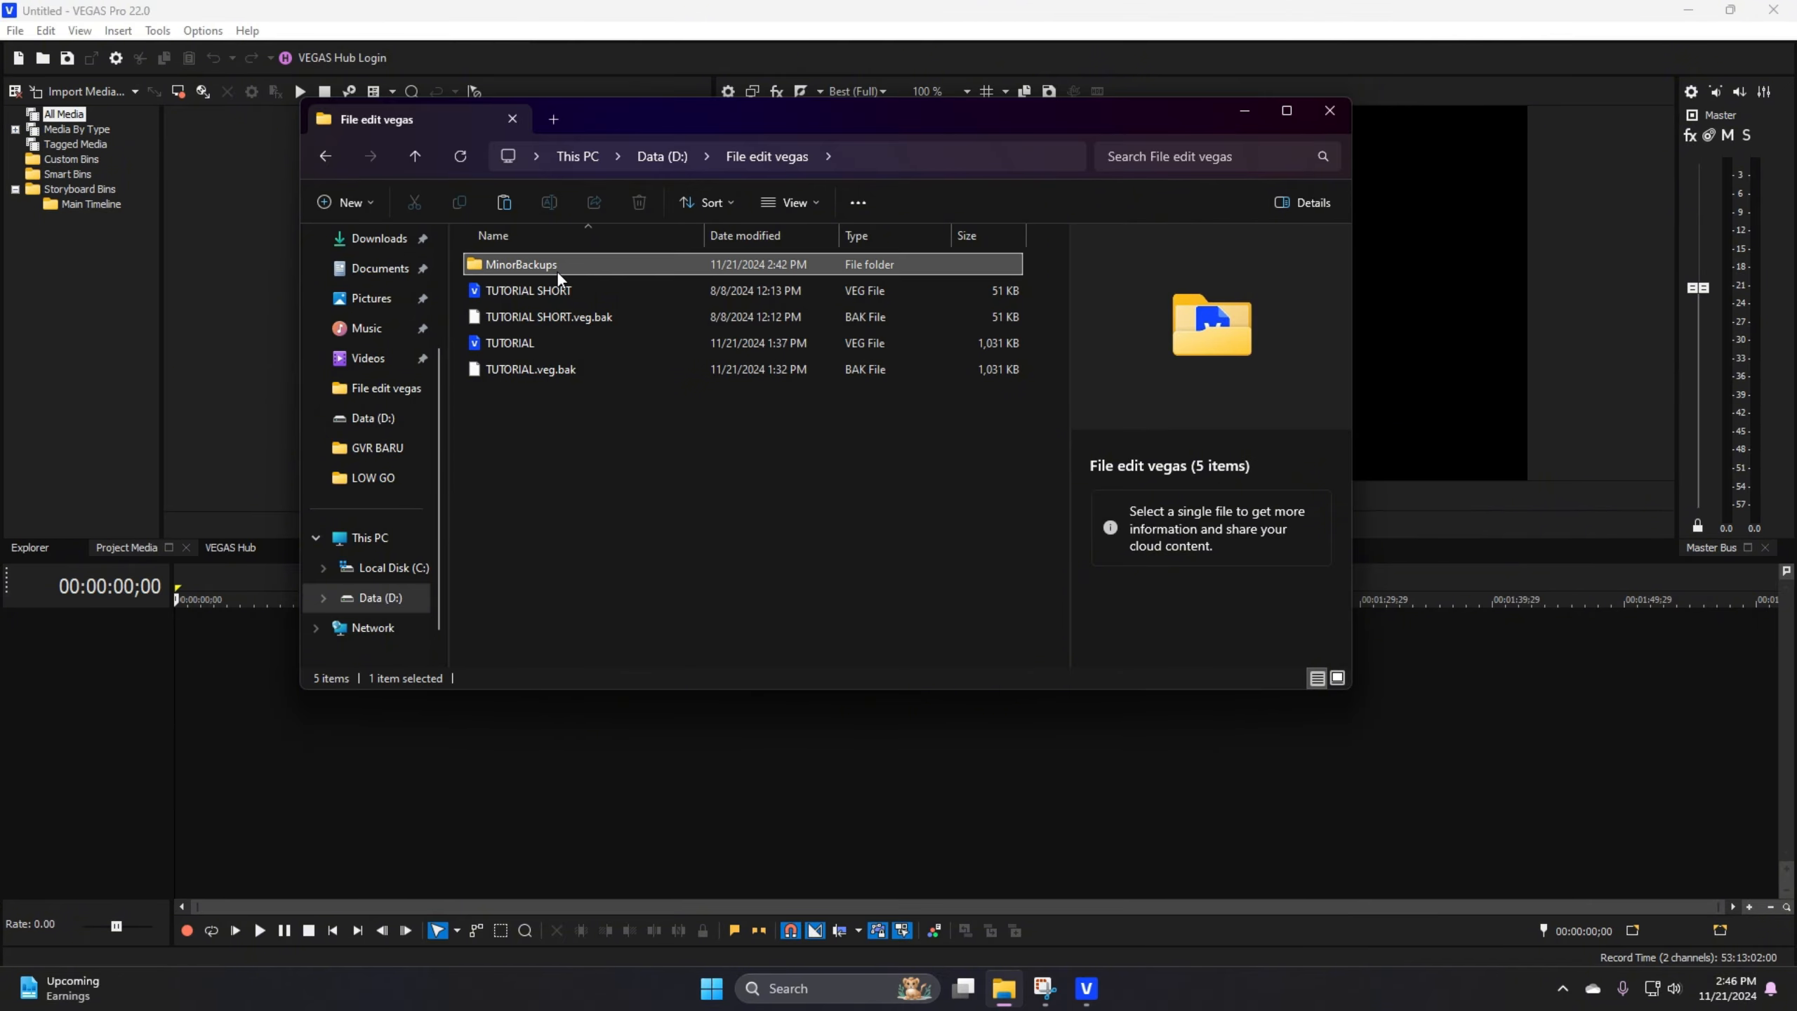
Step: Review the project backup files inside the nested MinorBackups folders, then close the folder window and dismiss the Advanced Save Utility
double_click(563, 269)
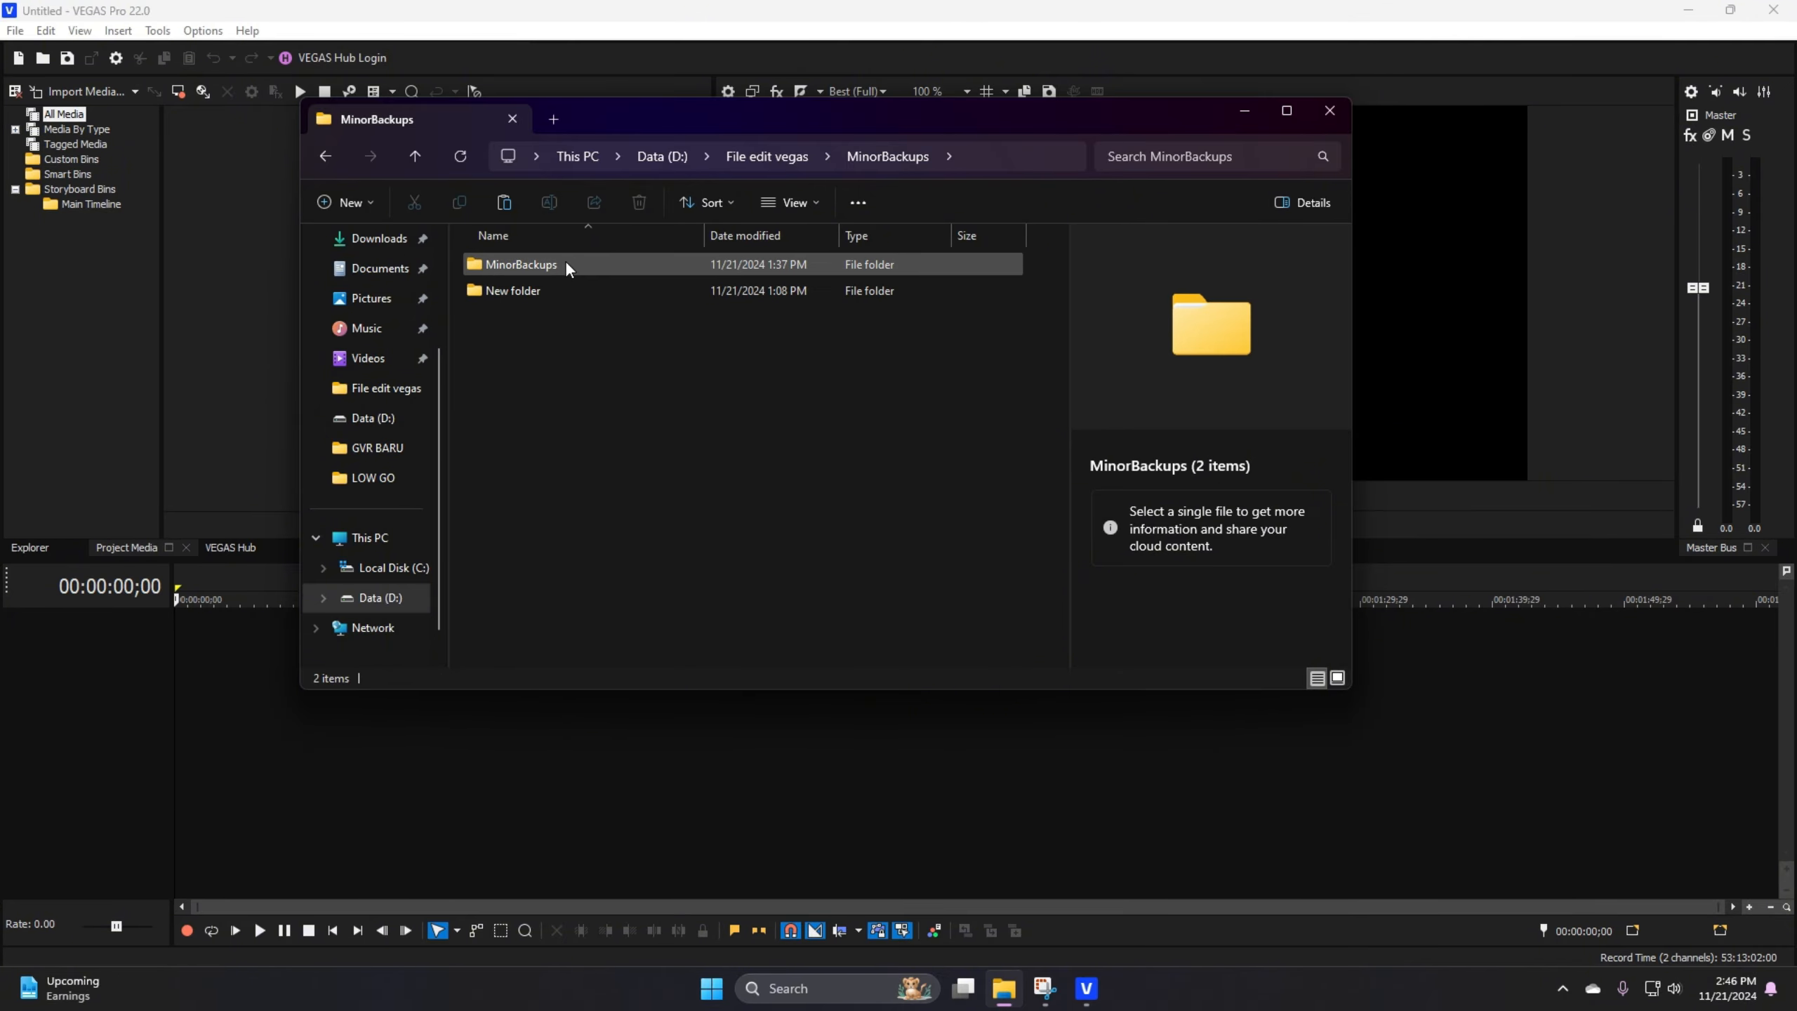
double_click(566, 273)
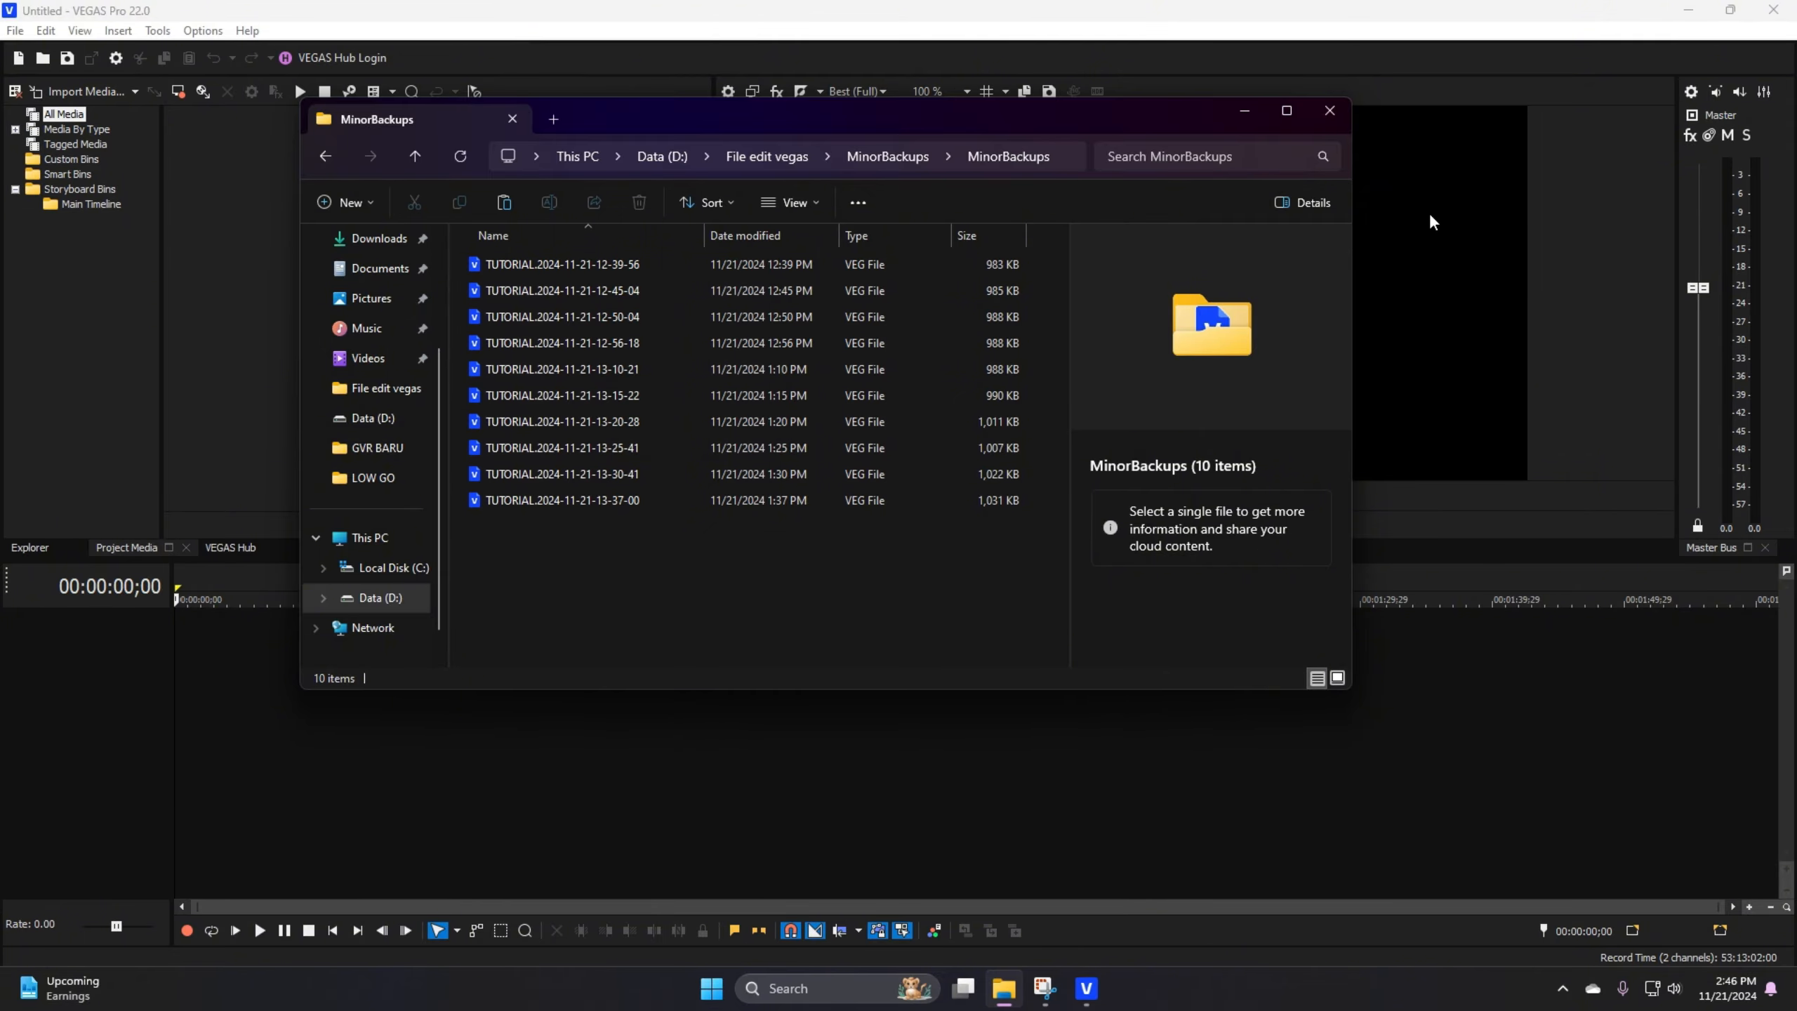
left_click(1331, 111)
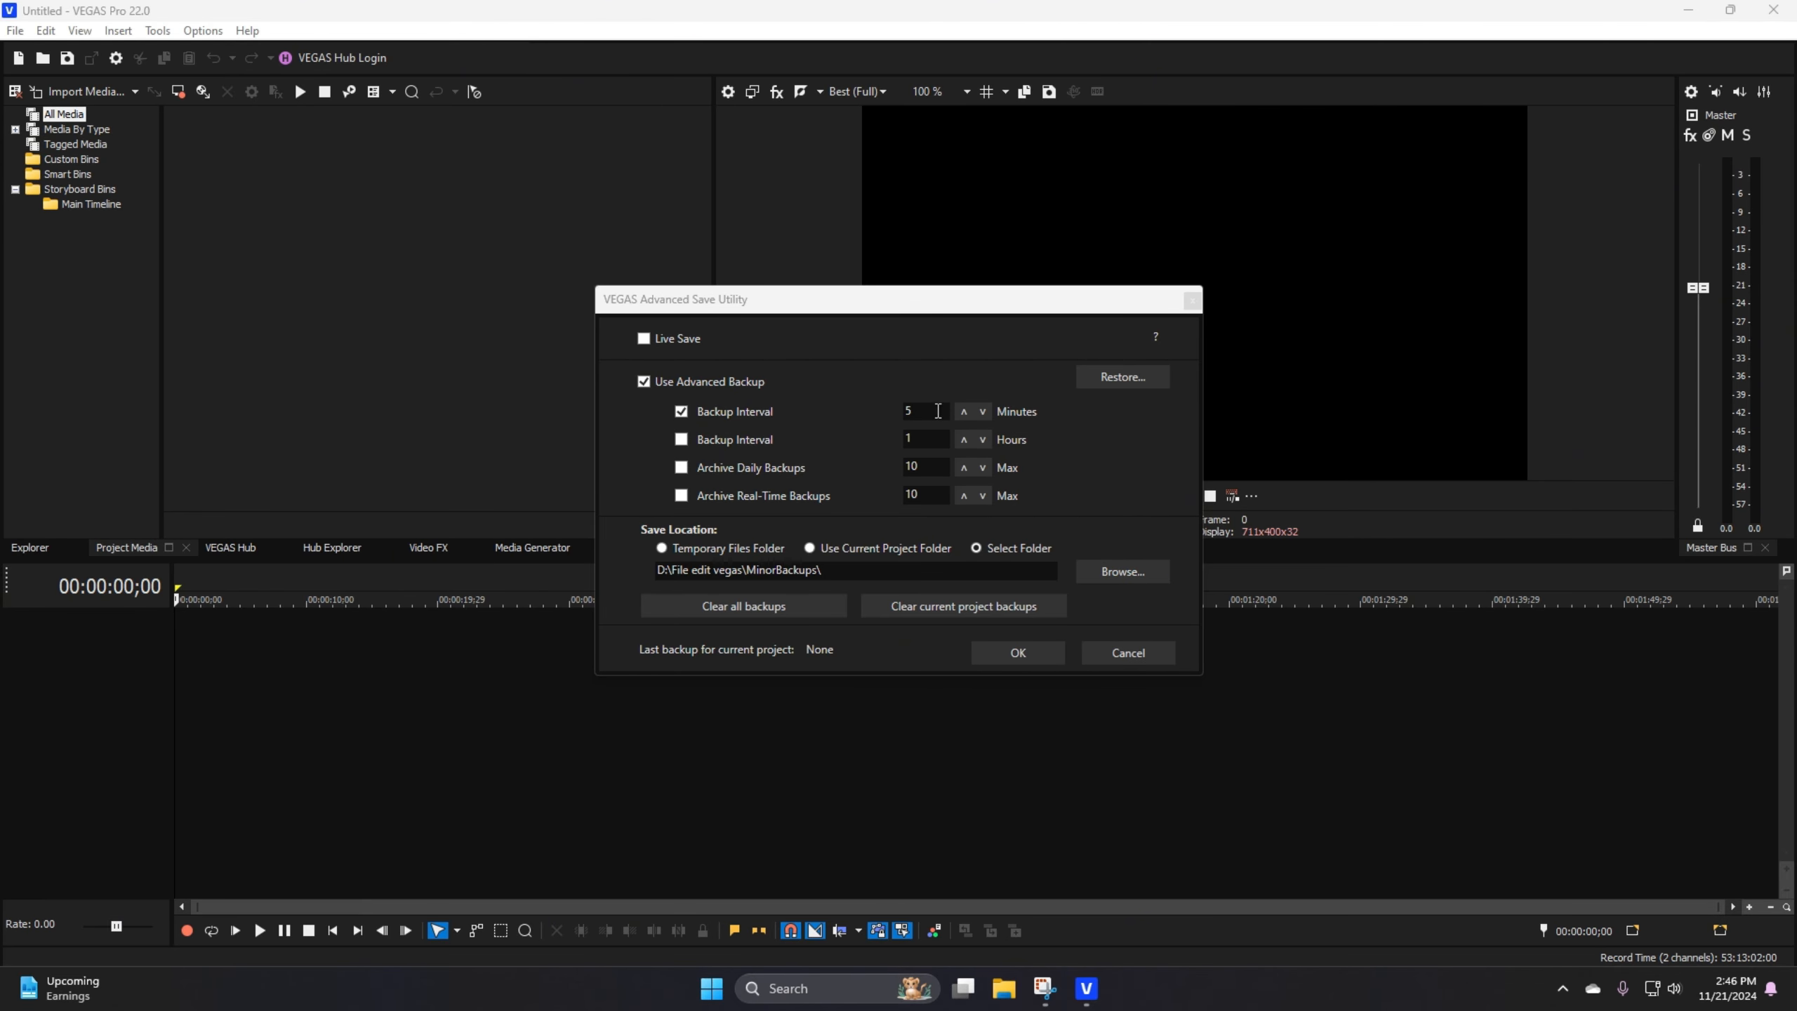
left_click(1127, 653)
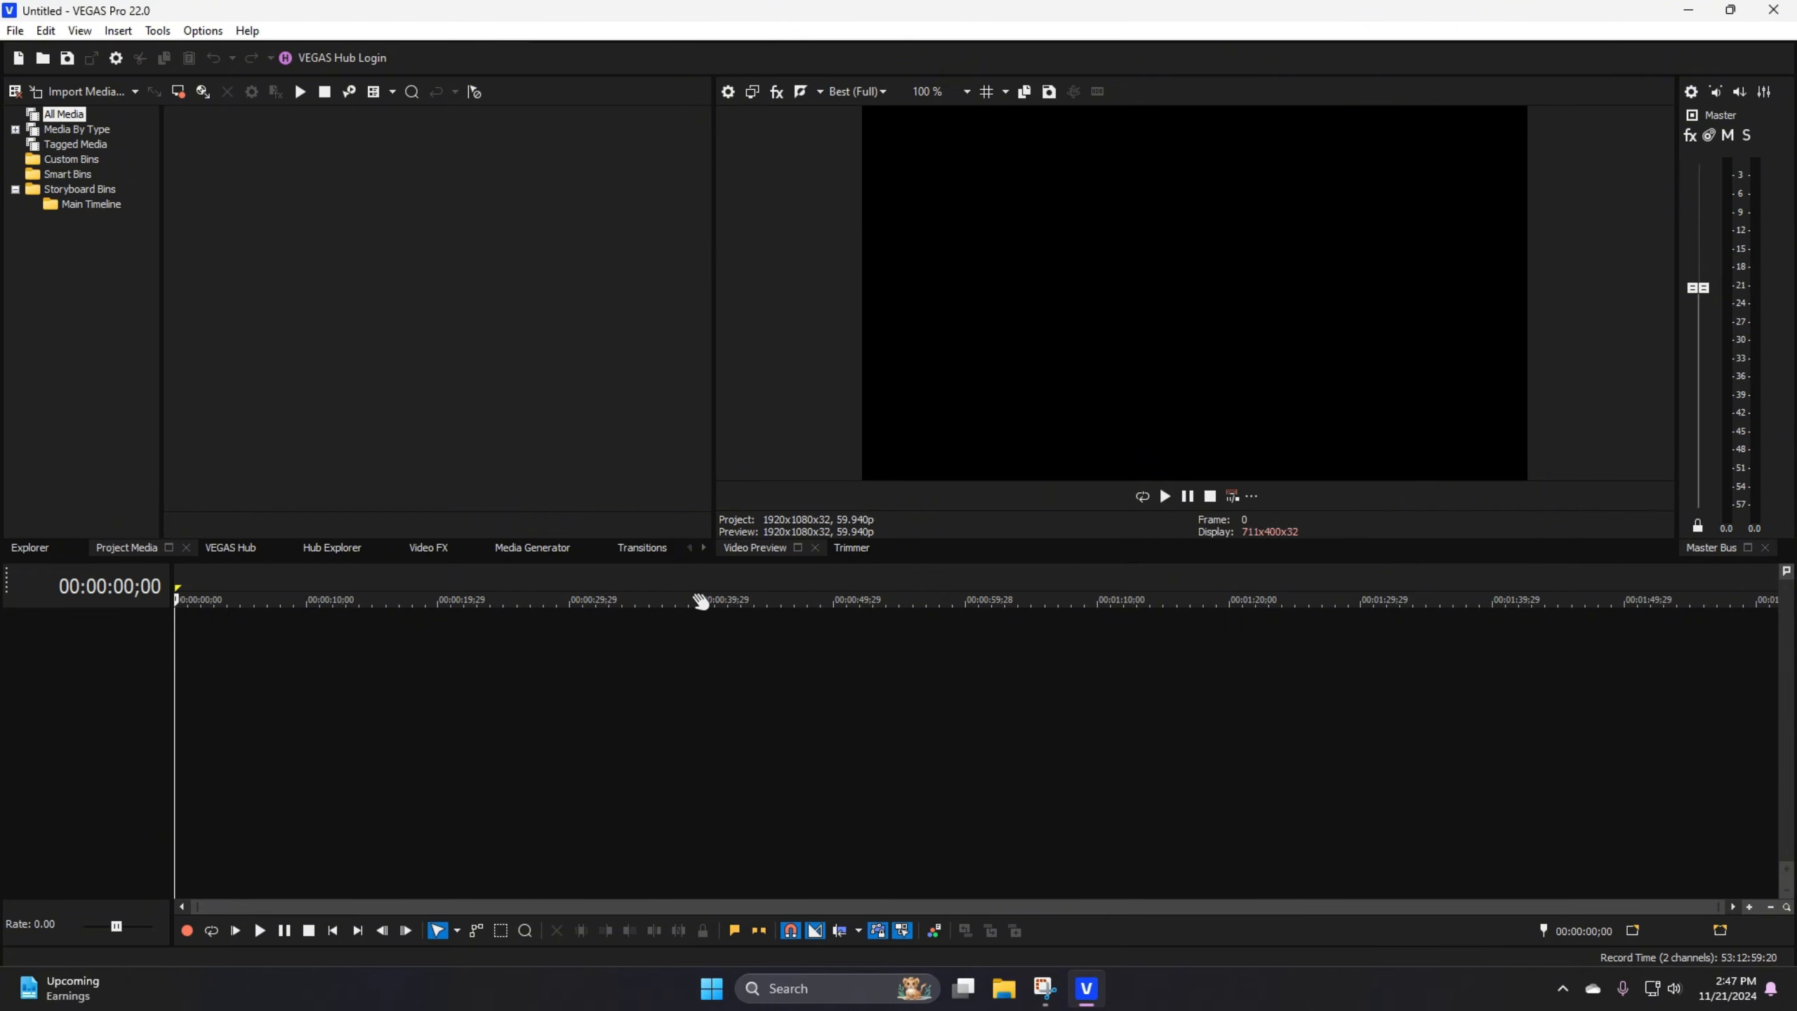
Step: Open the video x2mate.com-Maldives 4K UHD HDR-(1080p) from the Data (D:) drive and match the project video settings to it
left_click(15, 30)
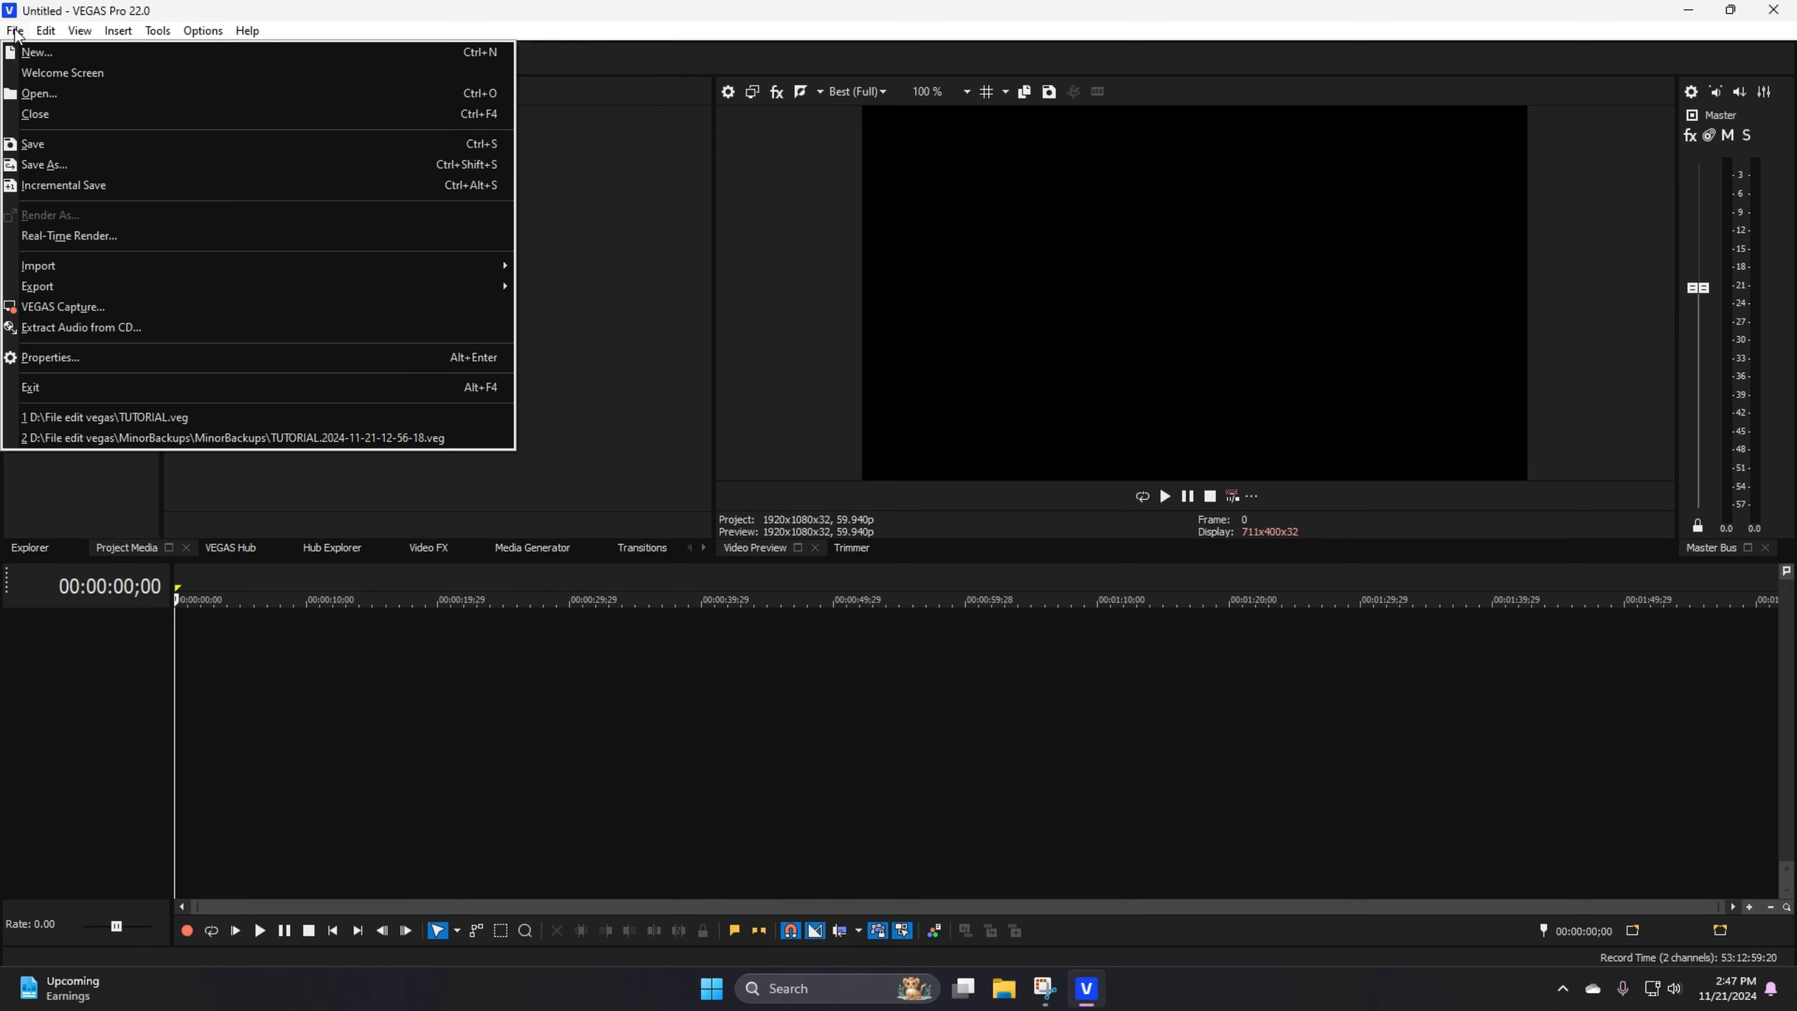
left_click(15, 30)
left_click(15, 30)
left_click(52, 94)
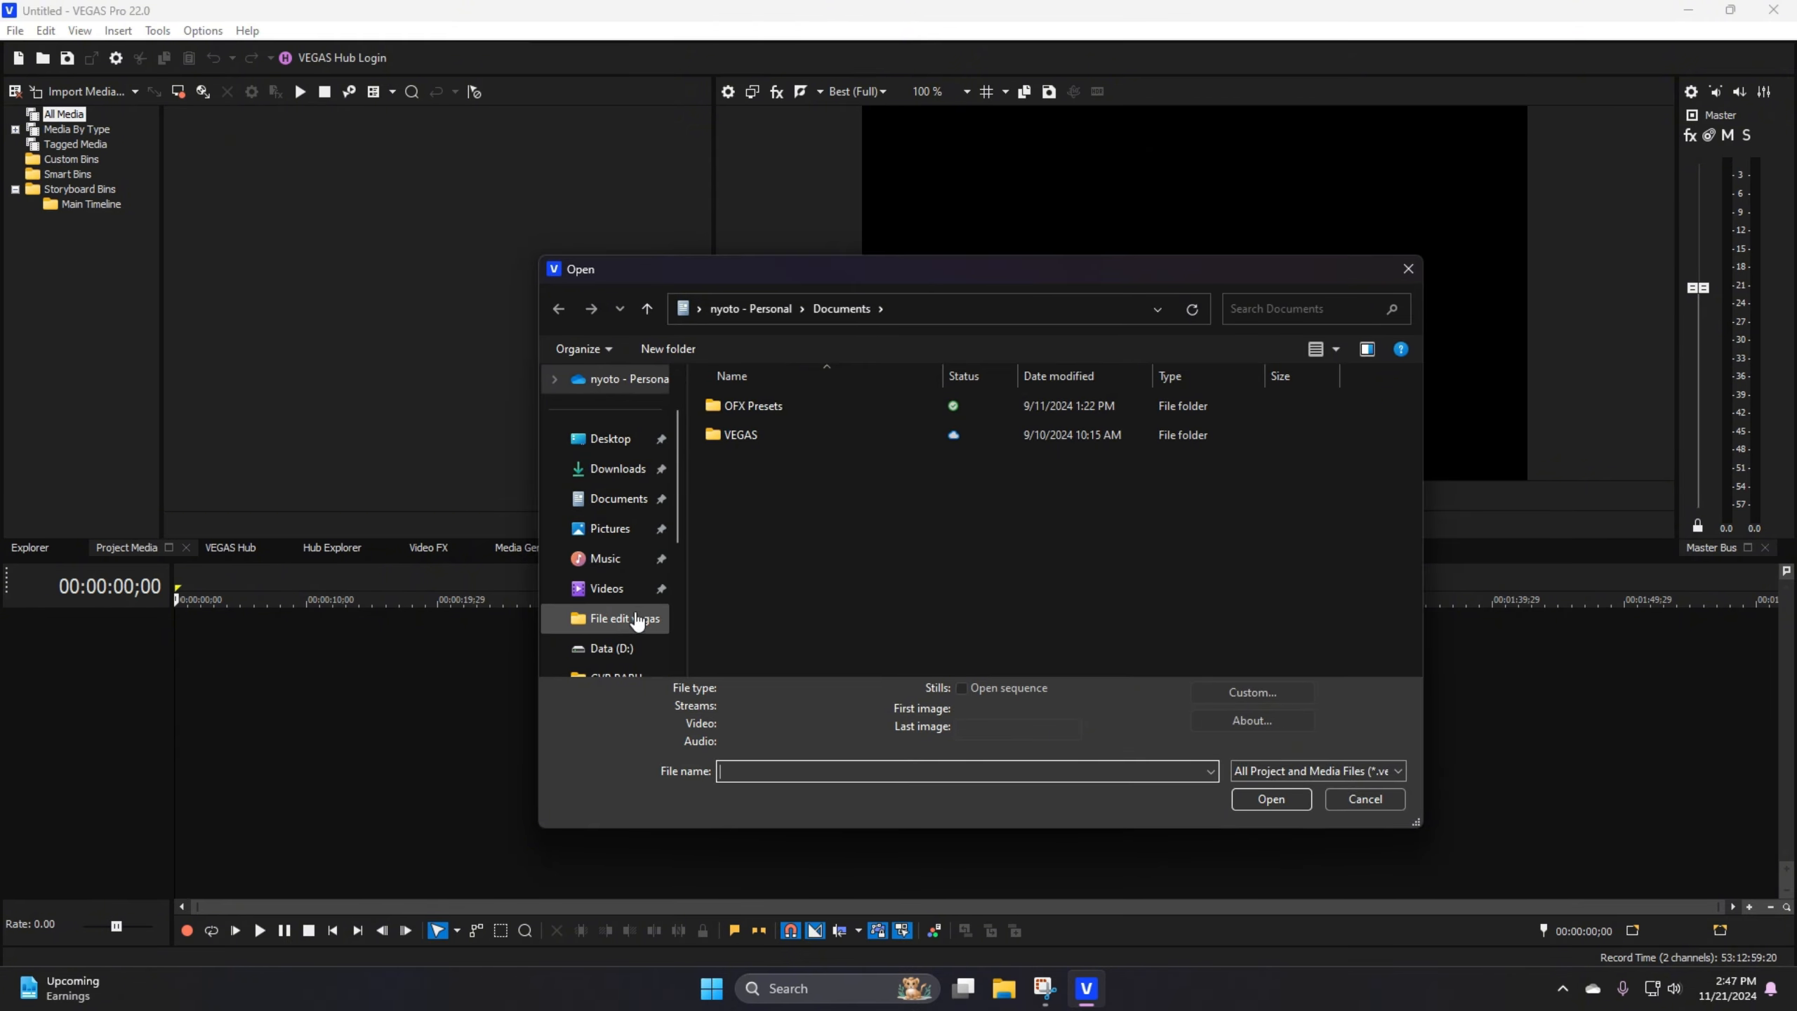
left_click(624, 649)
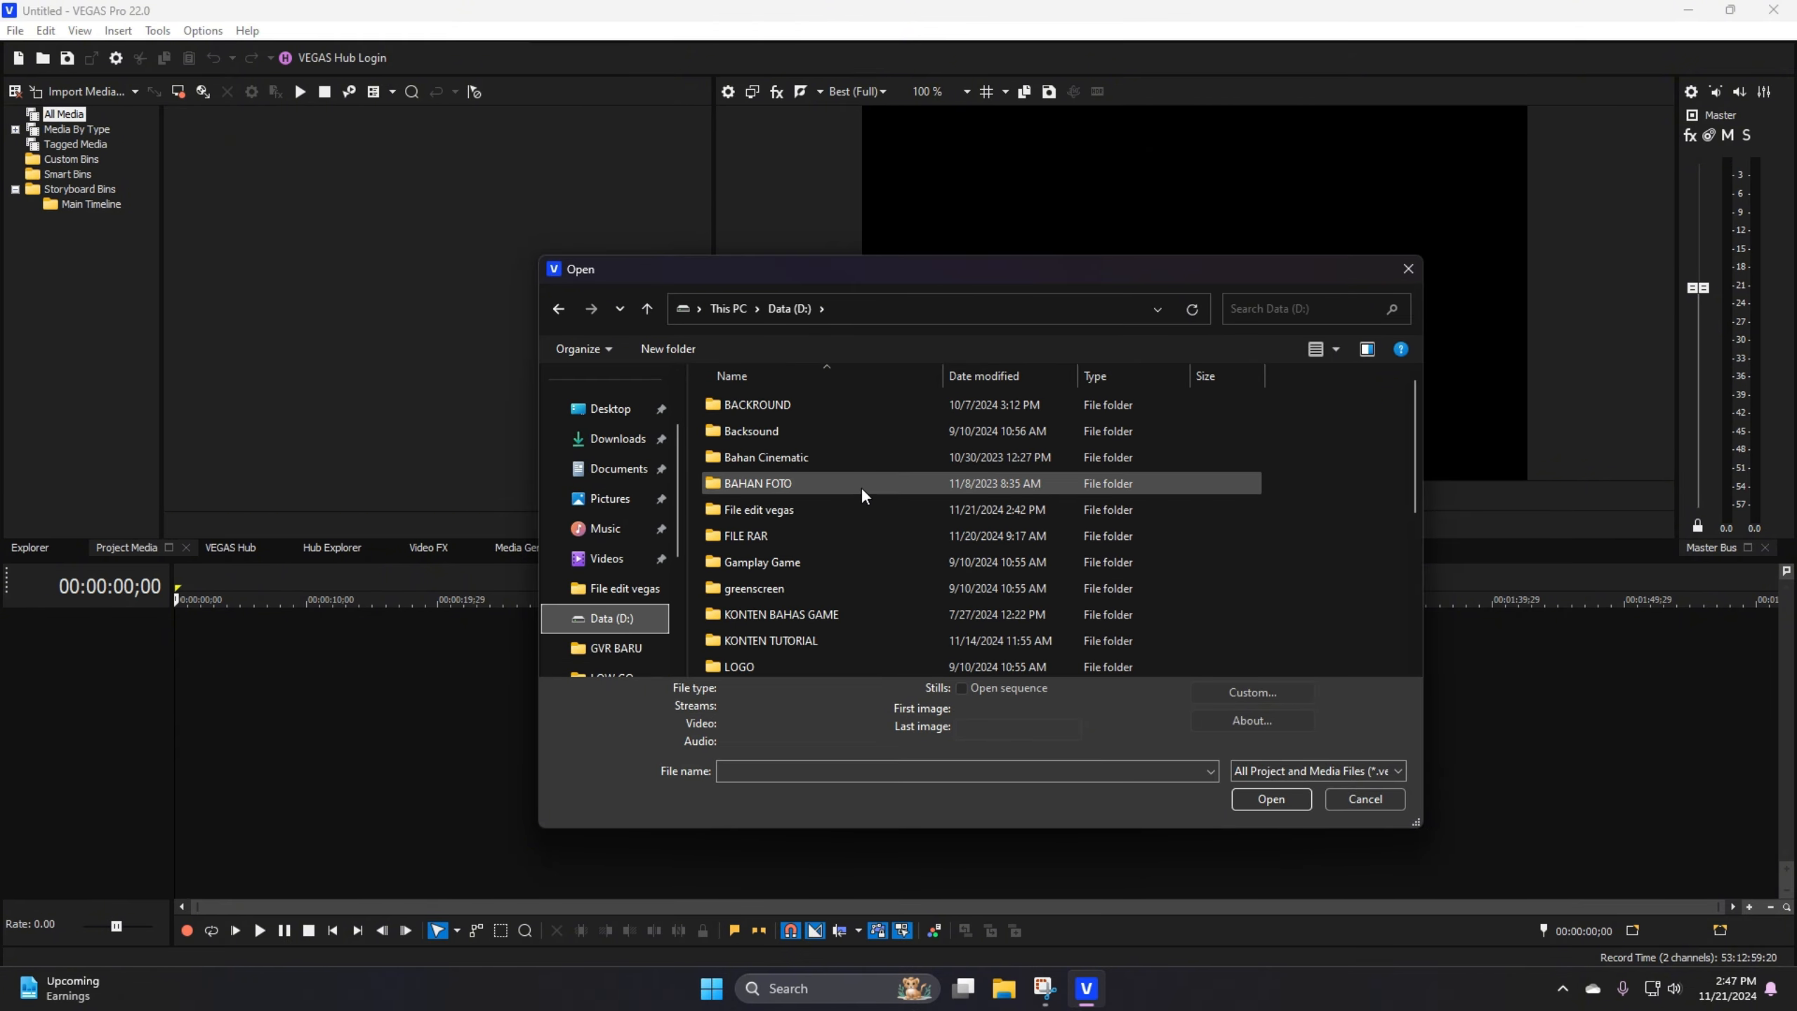
scroll(860, 489, "down", 3)
scroll(861, 487, "down", 2)
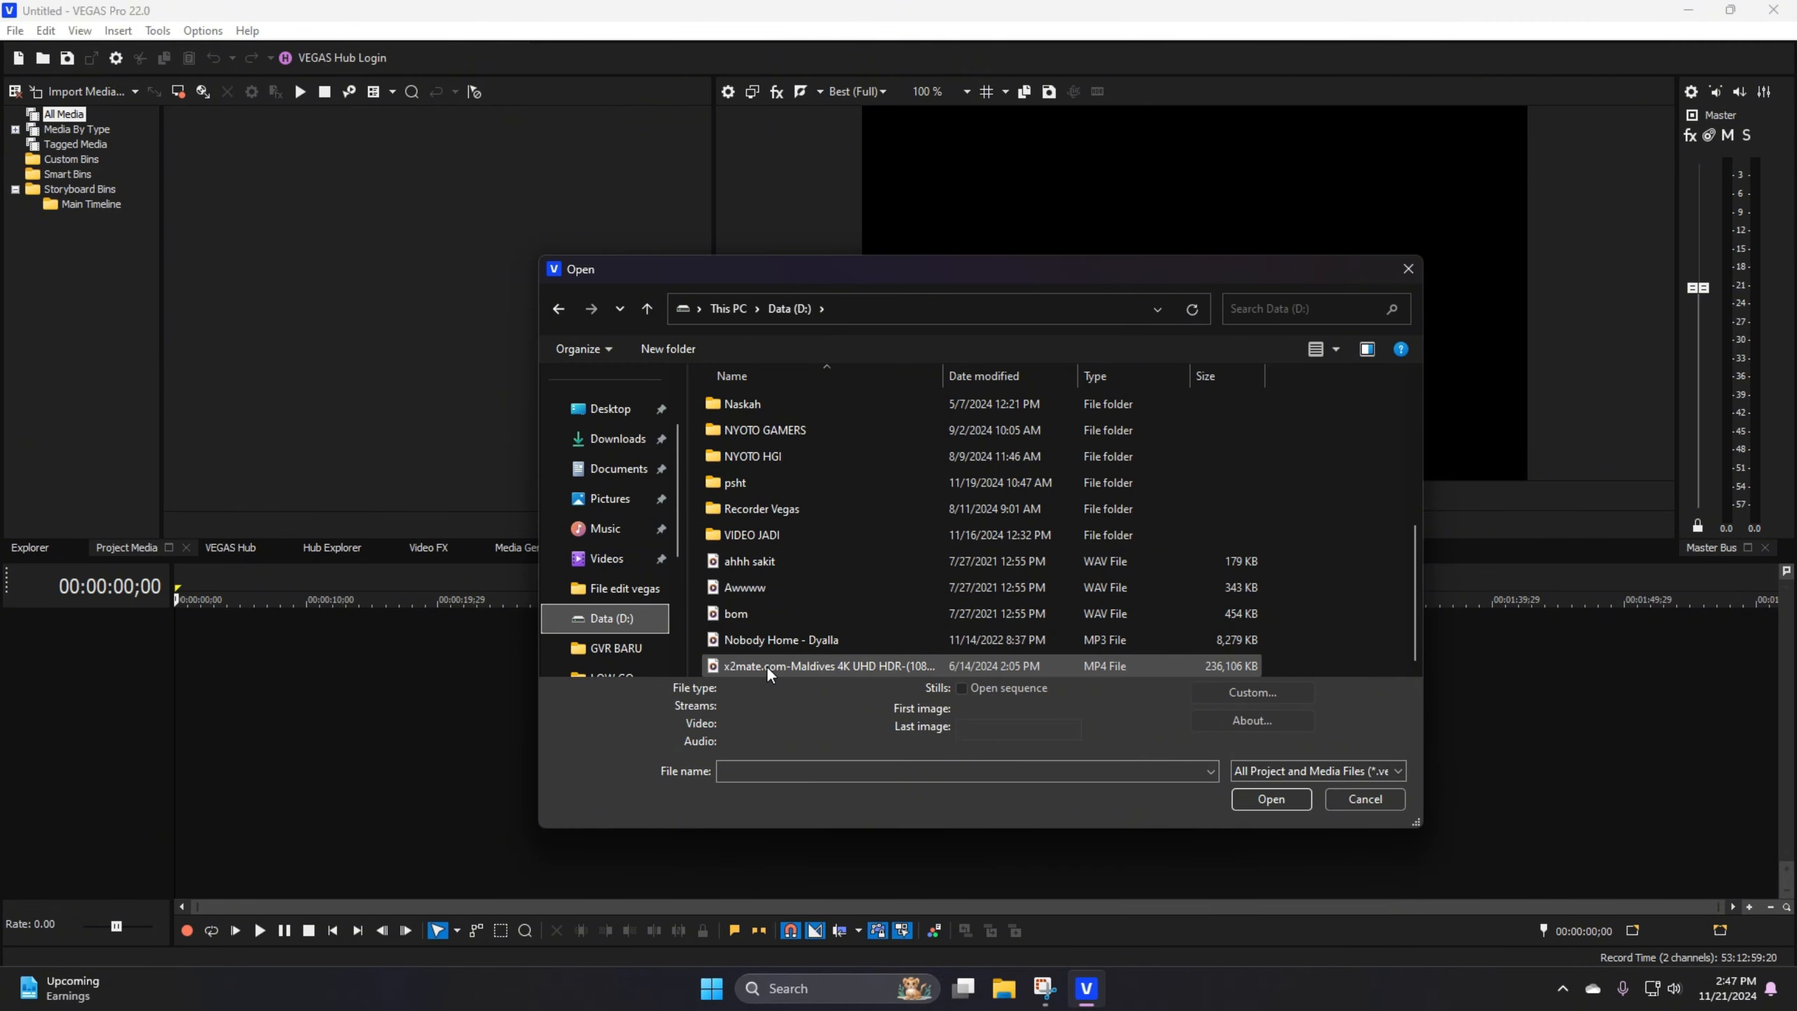
left_click(868, 669)
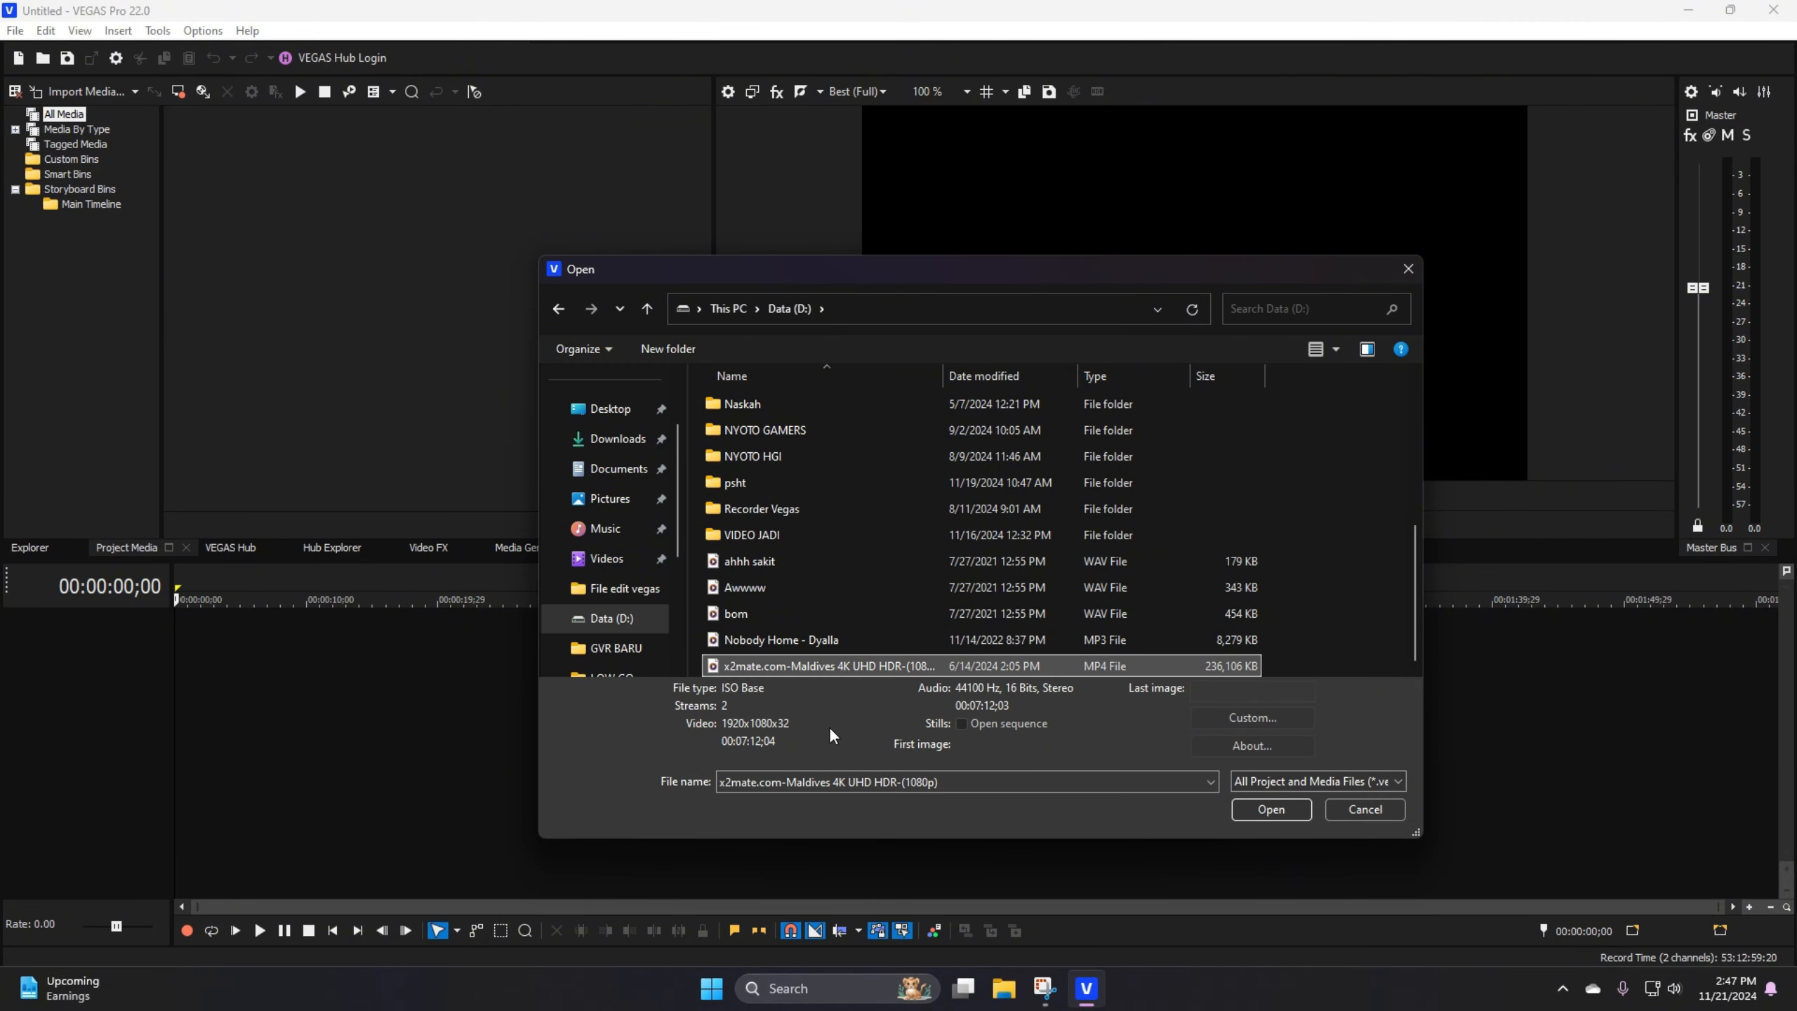
left_click(1272, 808)
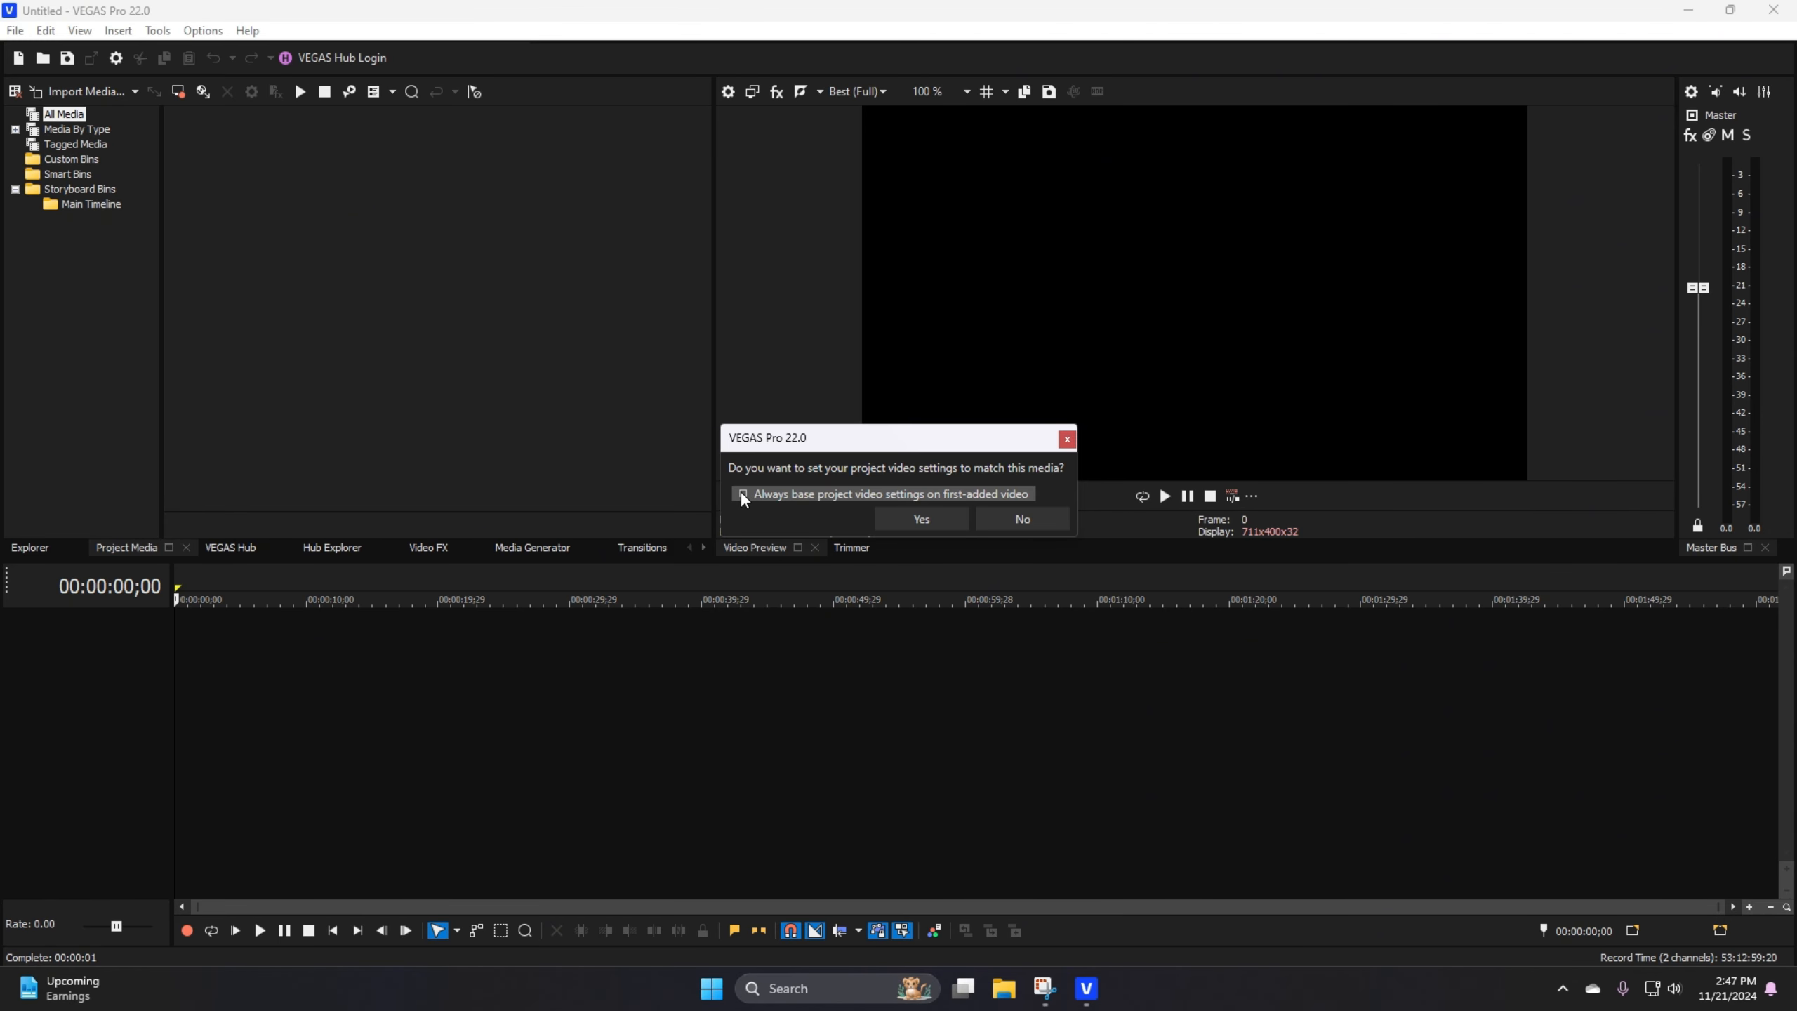
left_click(924, 521)
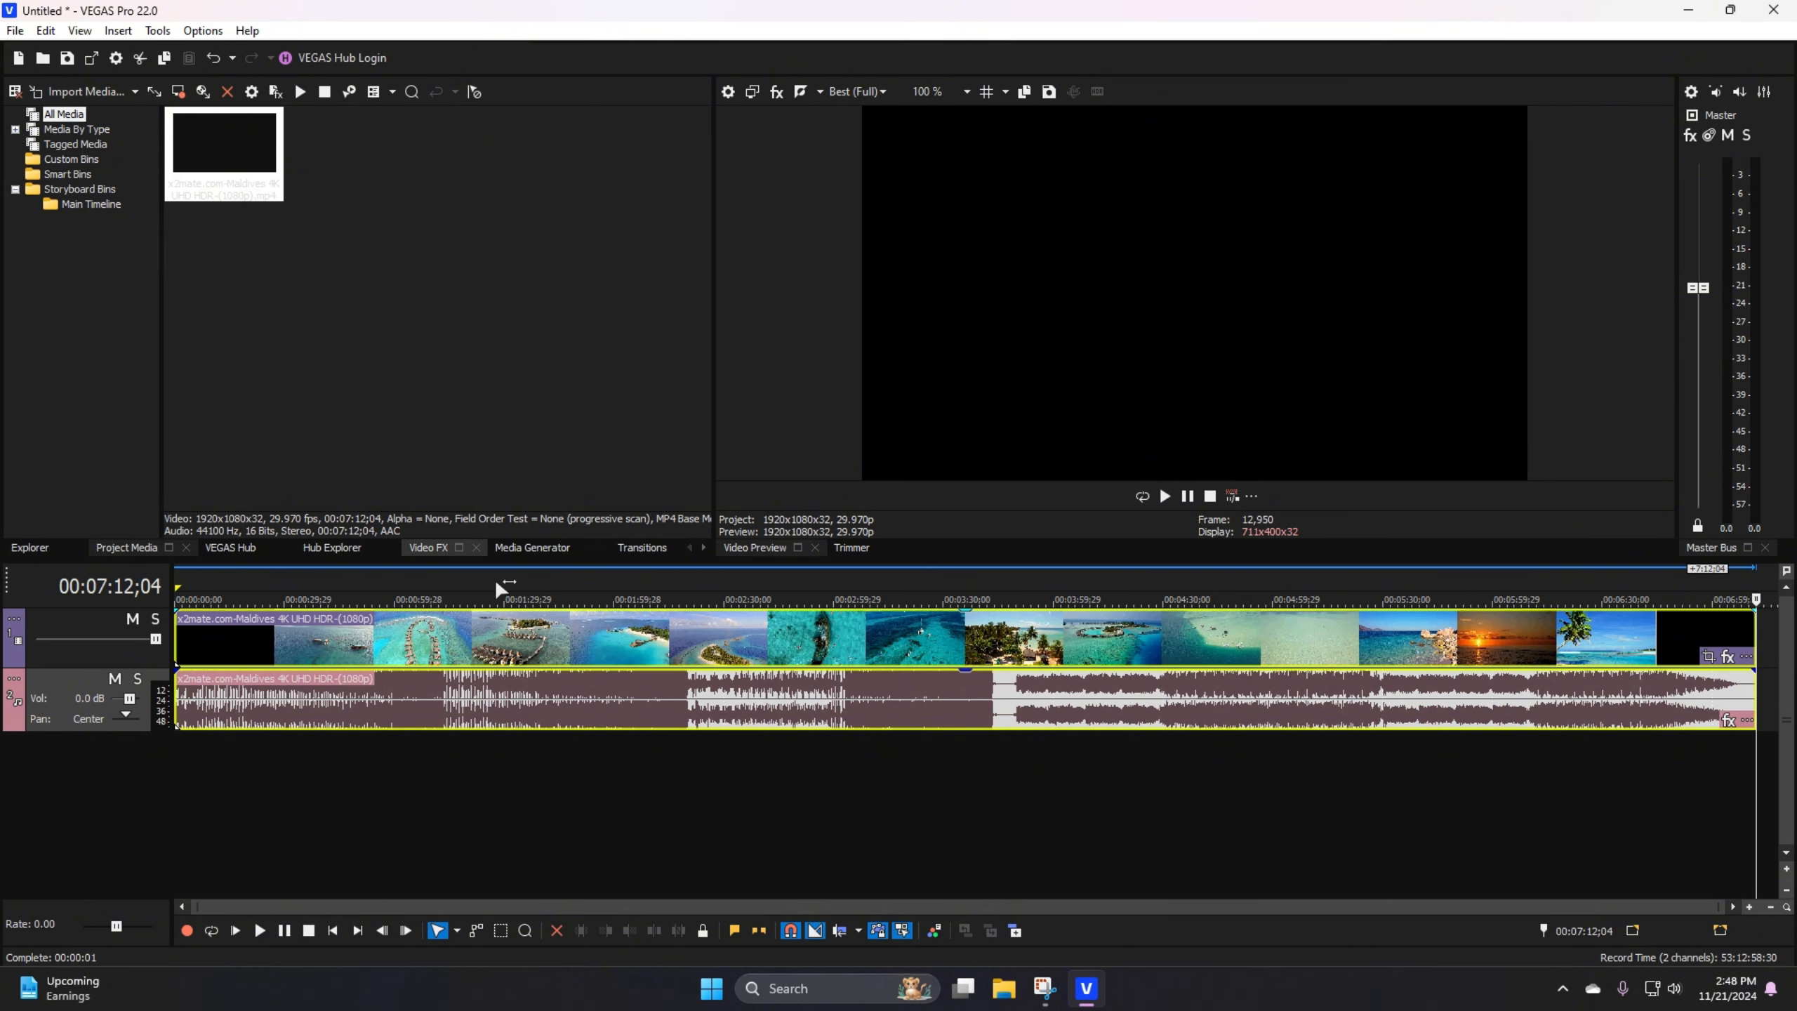
Step: Trim the start of the Maldives video event at 00:00:30;04
left_click(885, 883)
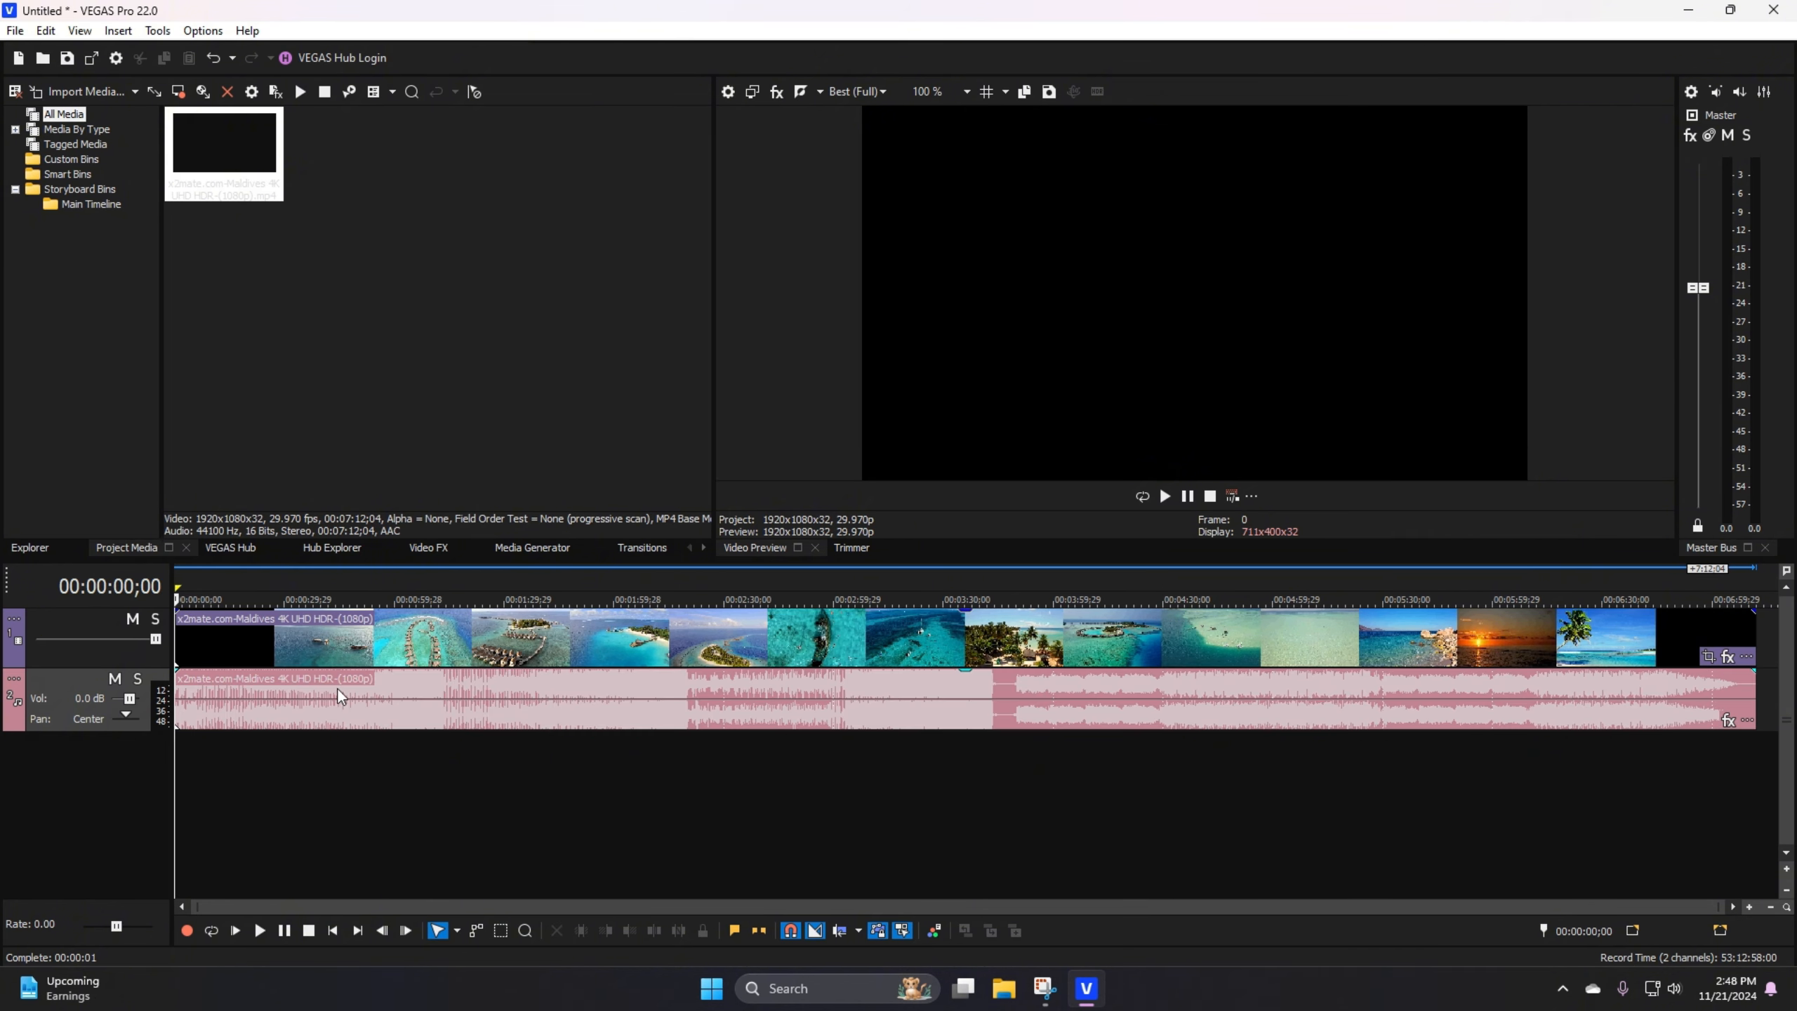
left_click(433, 641)
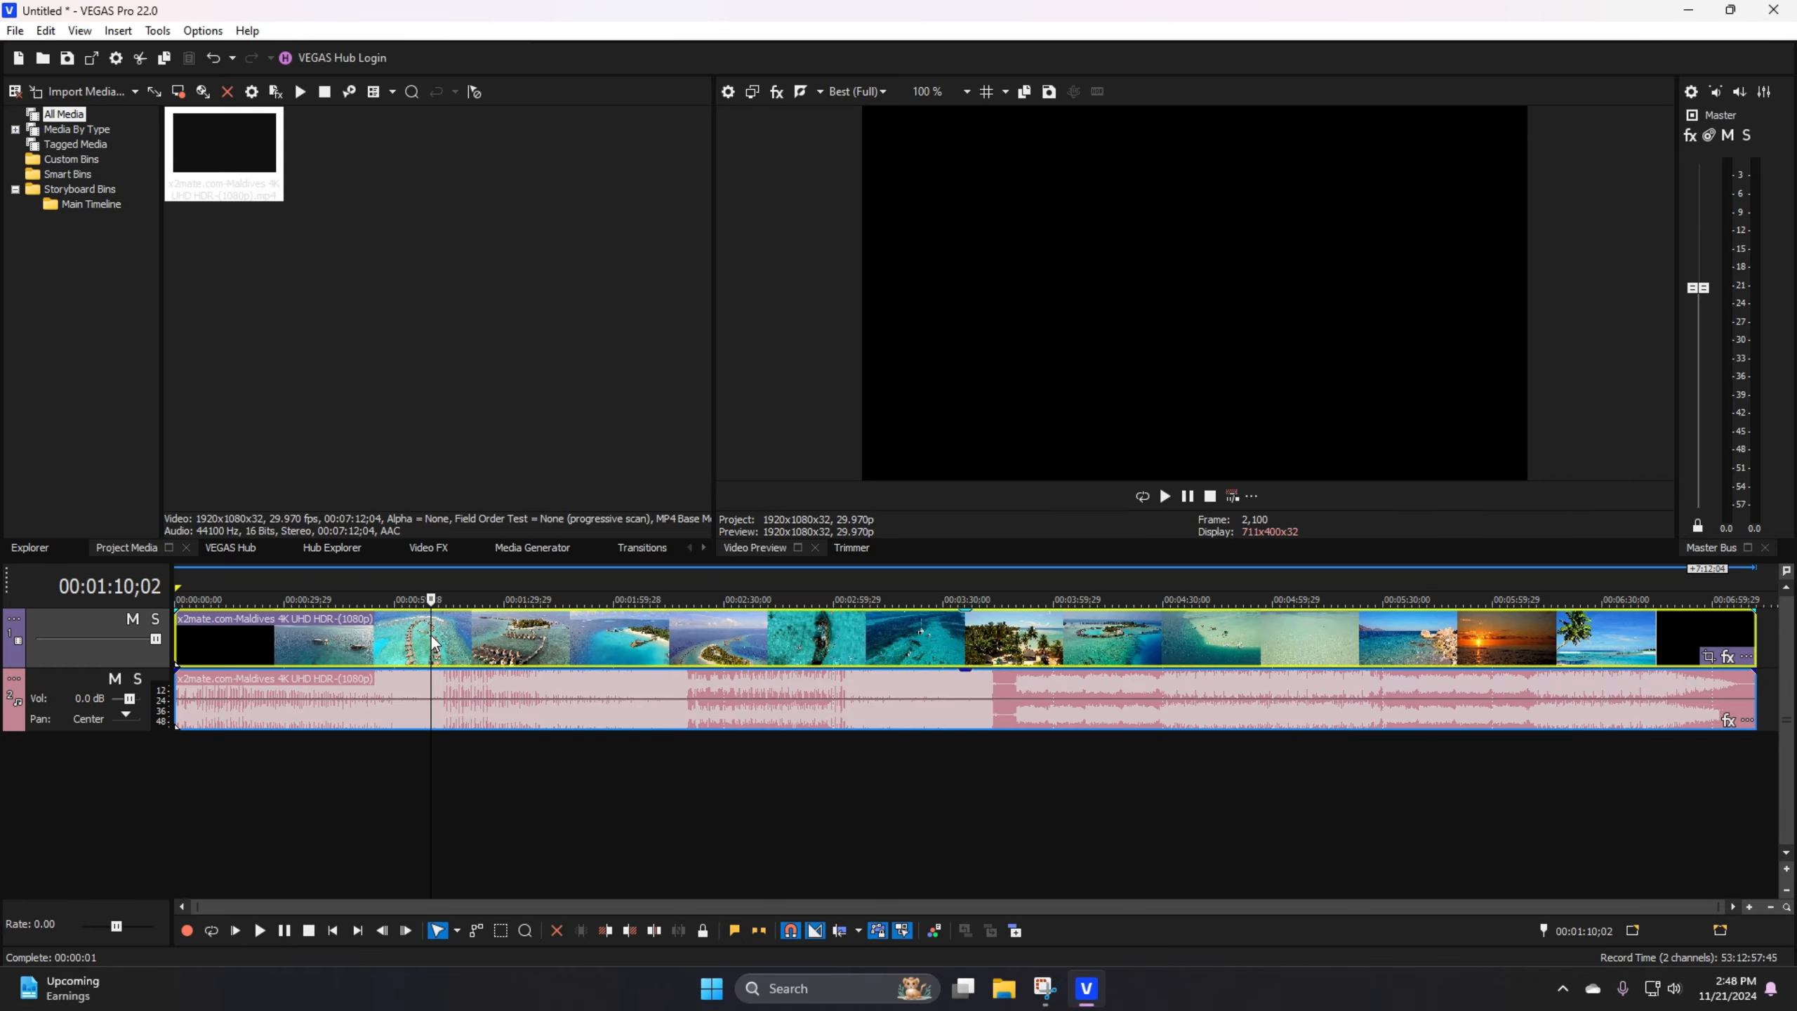
left_click(286, 640)
right_click(291, 638)
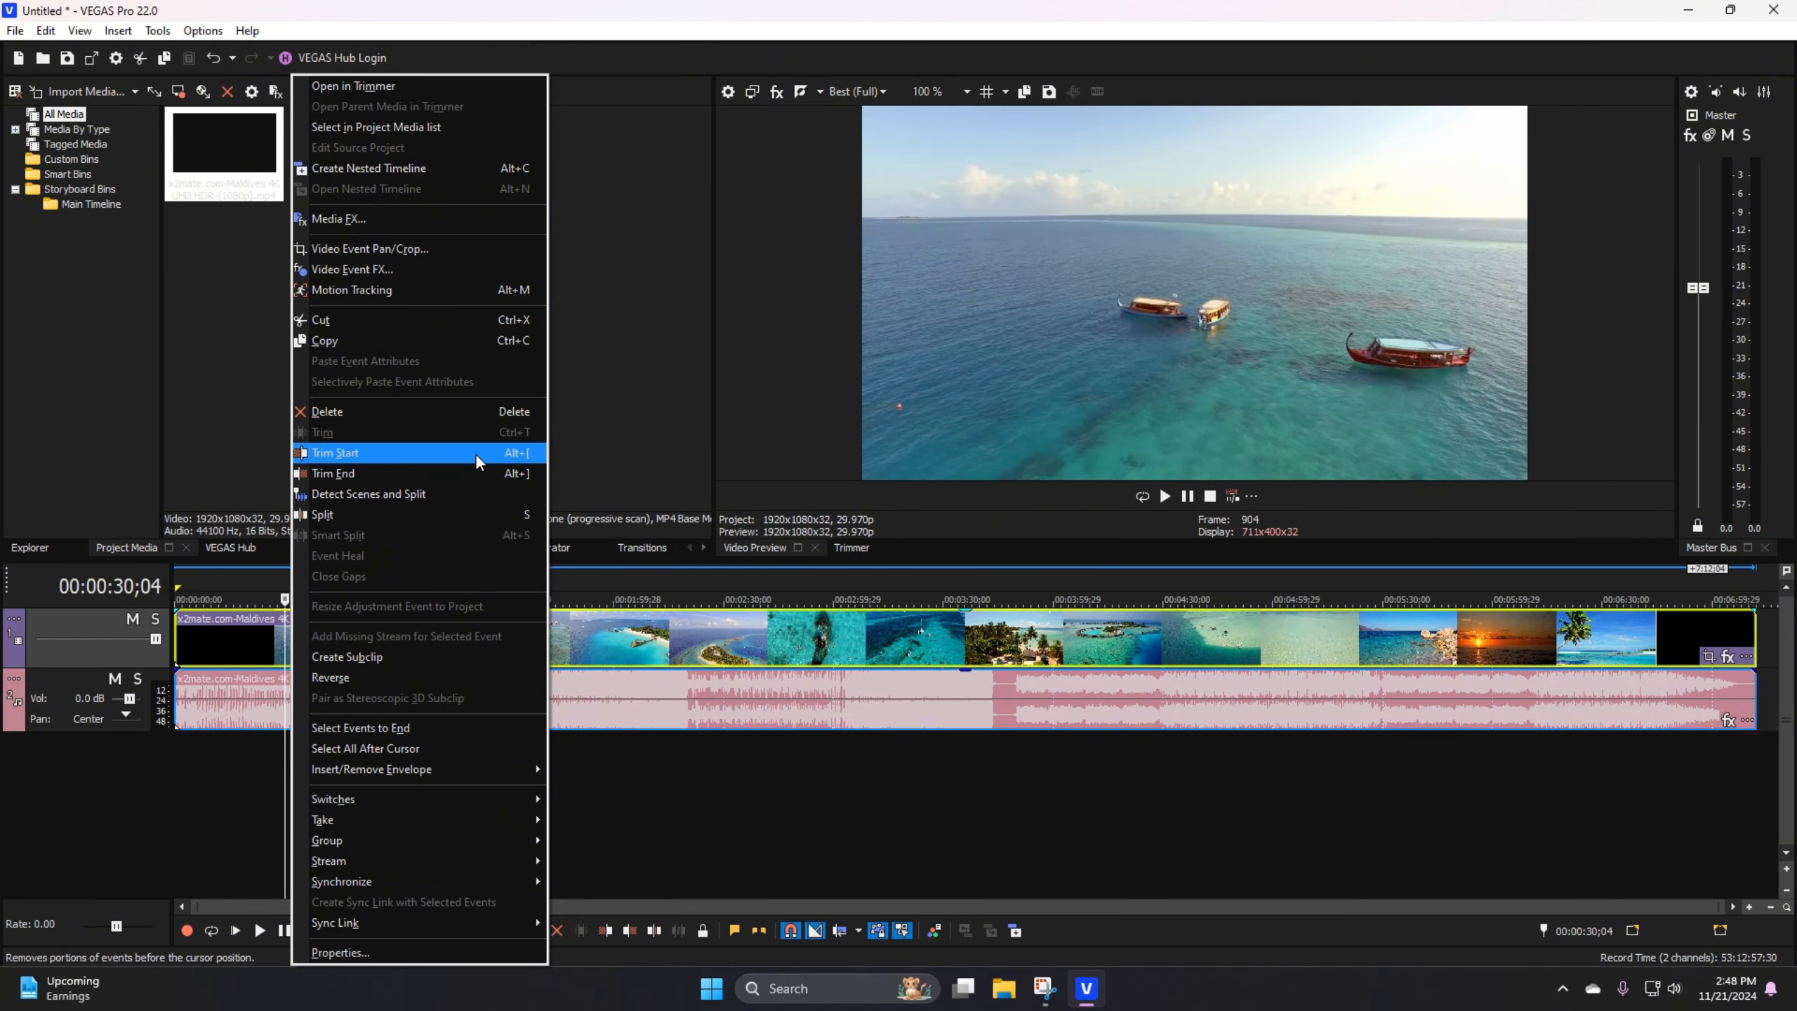
left_click(362, 451)
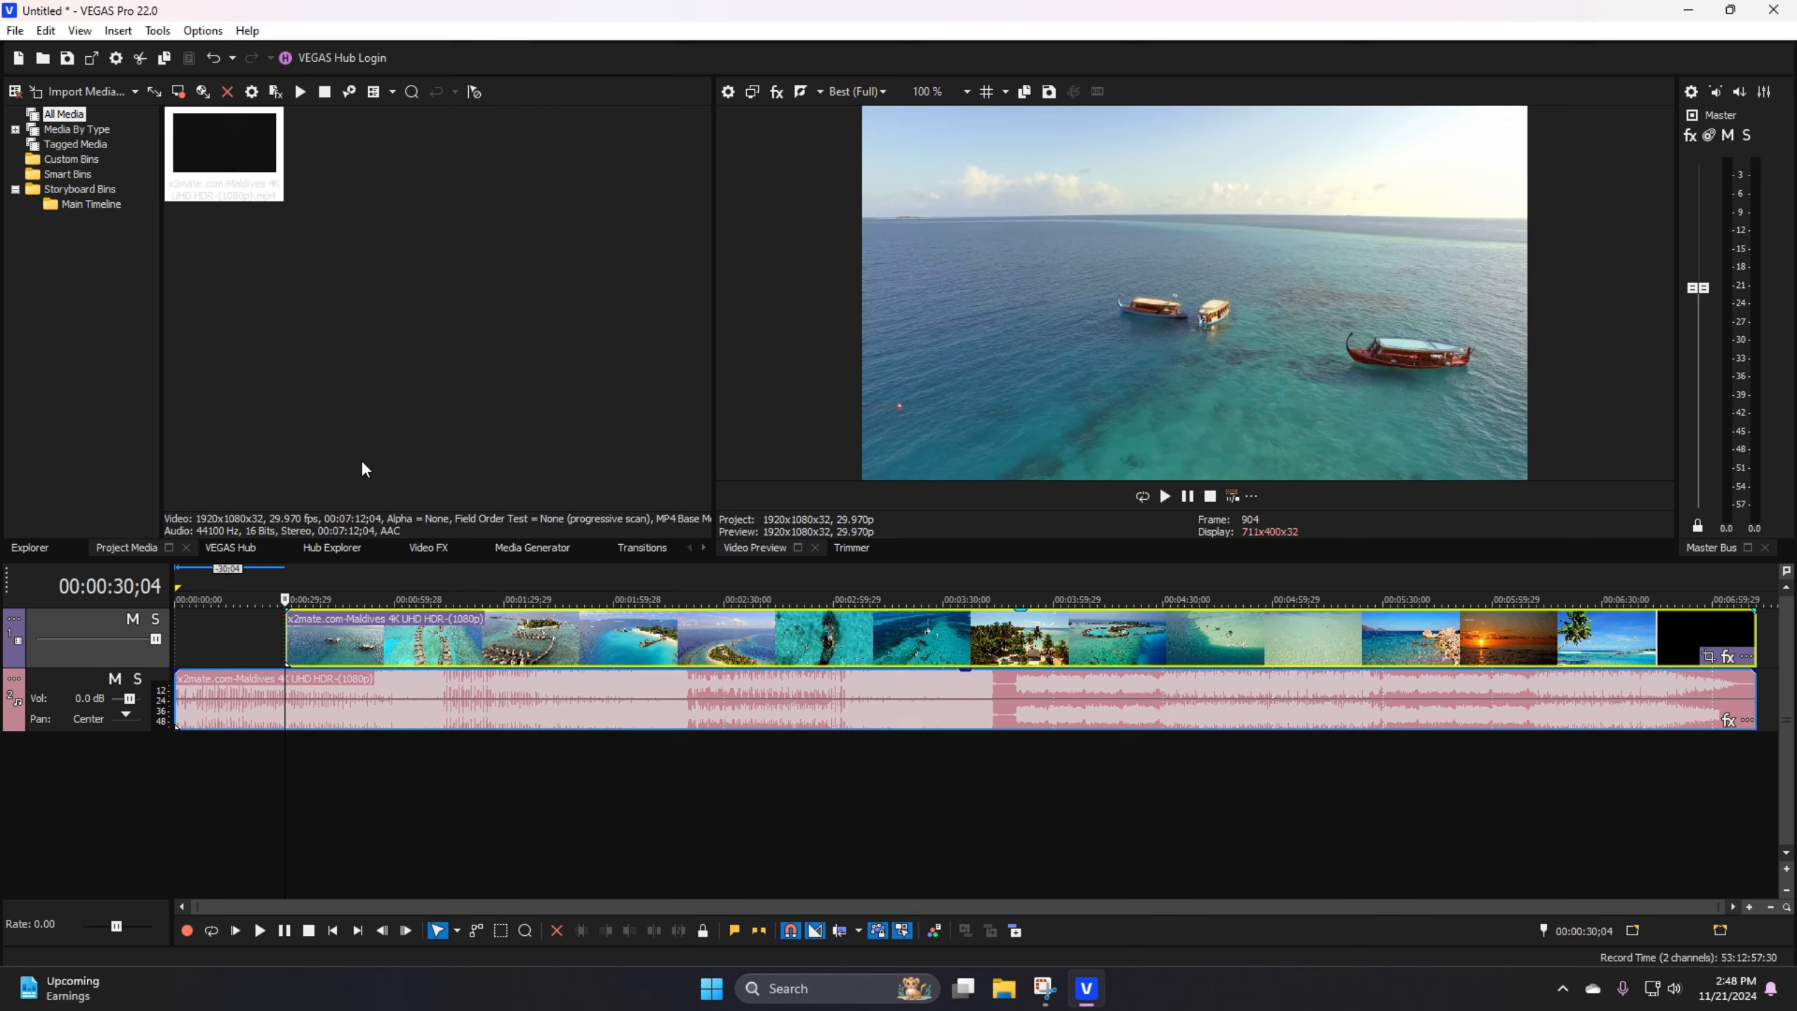
Step: Trim the end of the Maldives video event at 00:01:19;15
left_click(216, 626)
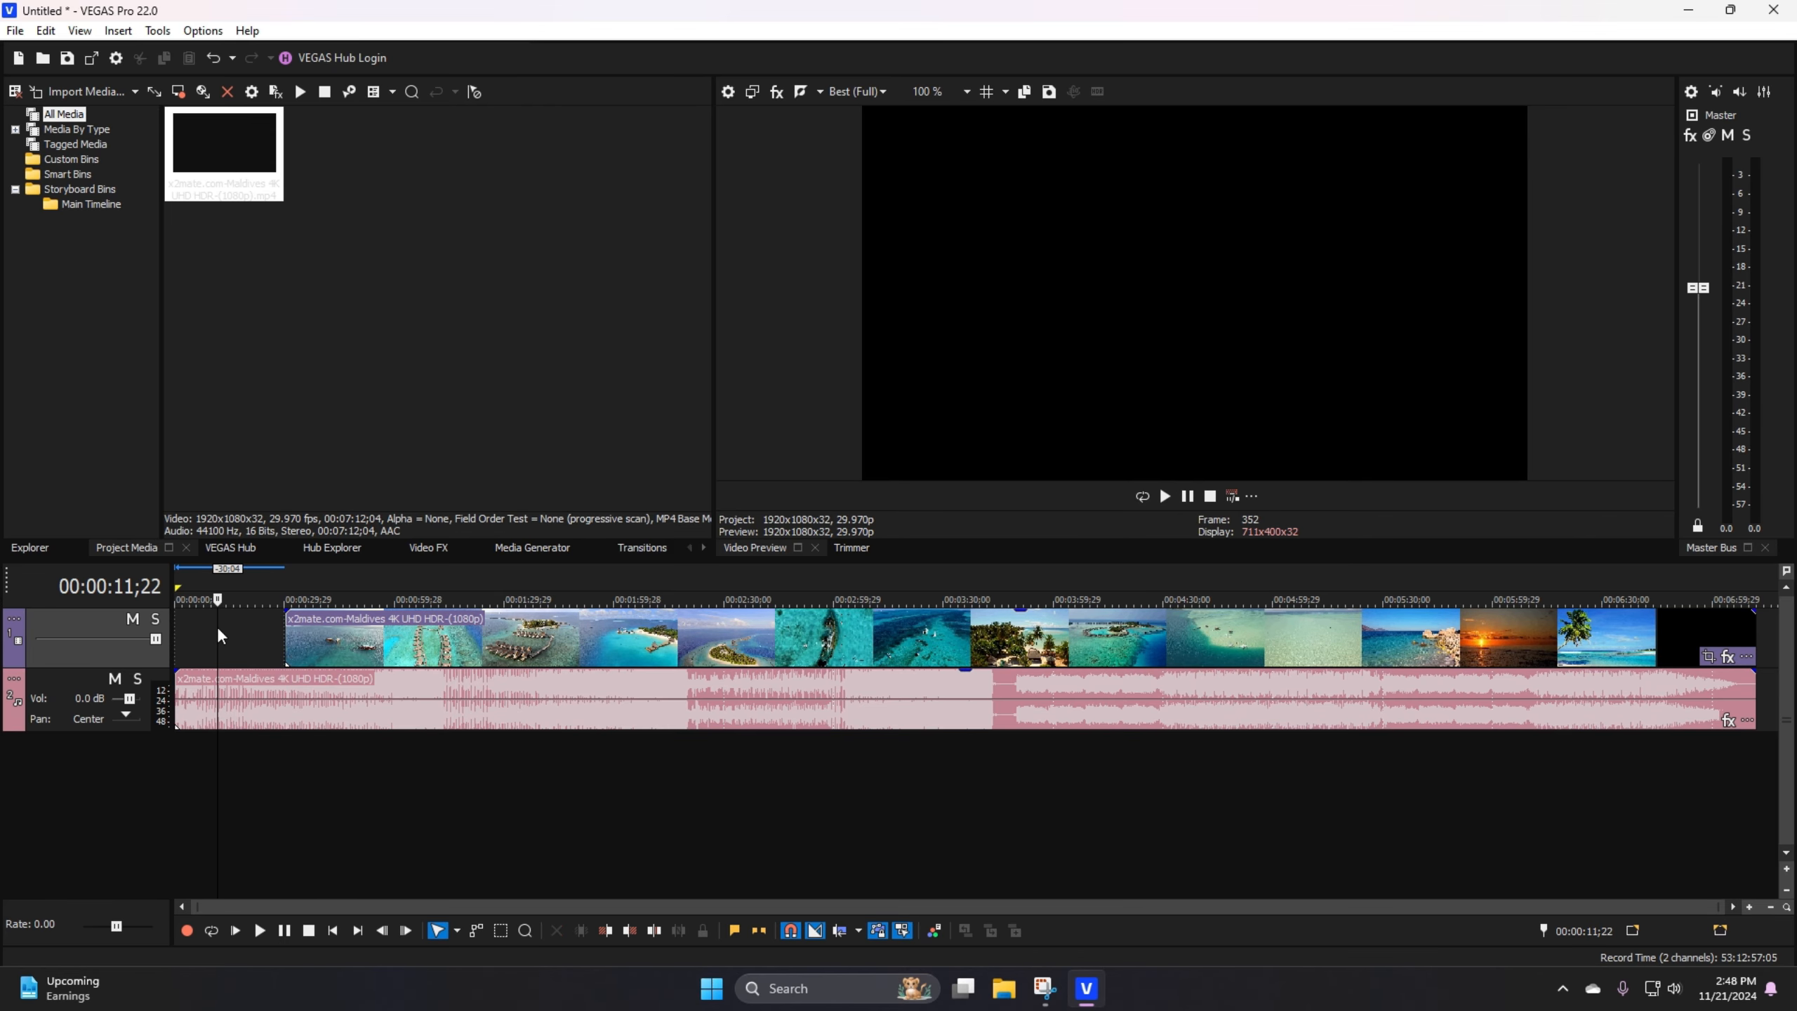
left_click(294, 629)
left_click(287, 635)
left_click(466, 641)
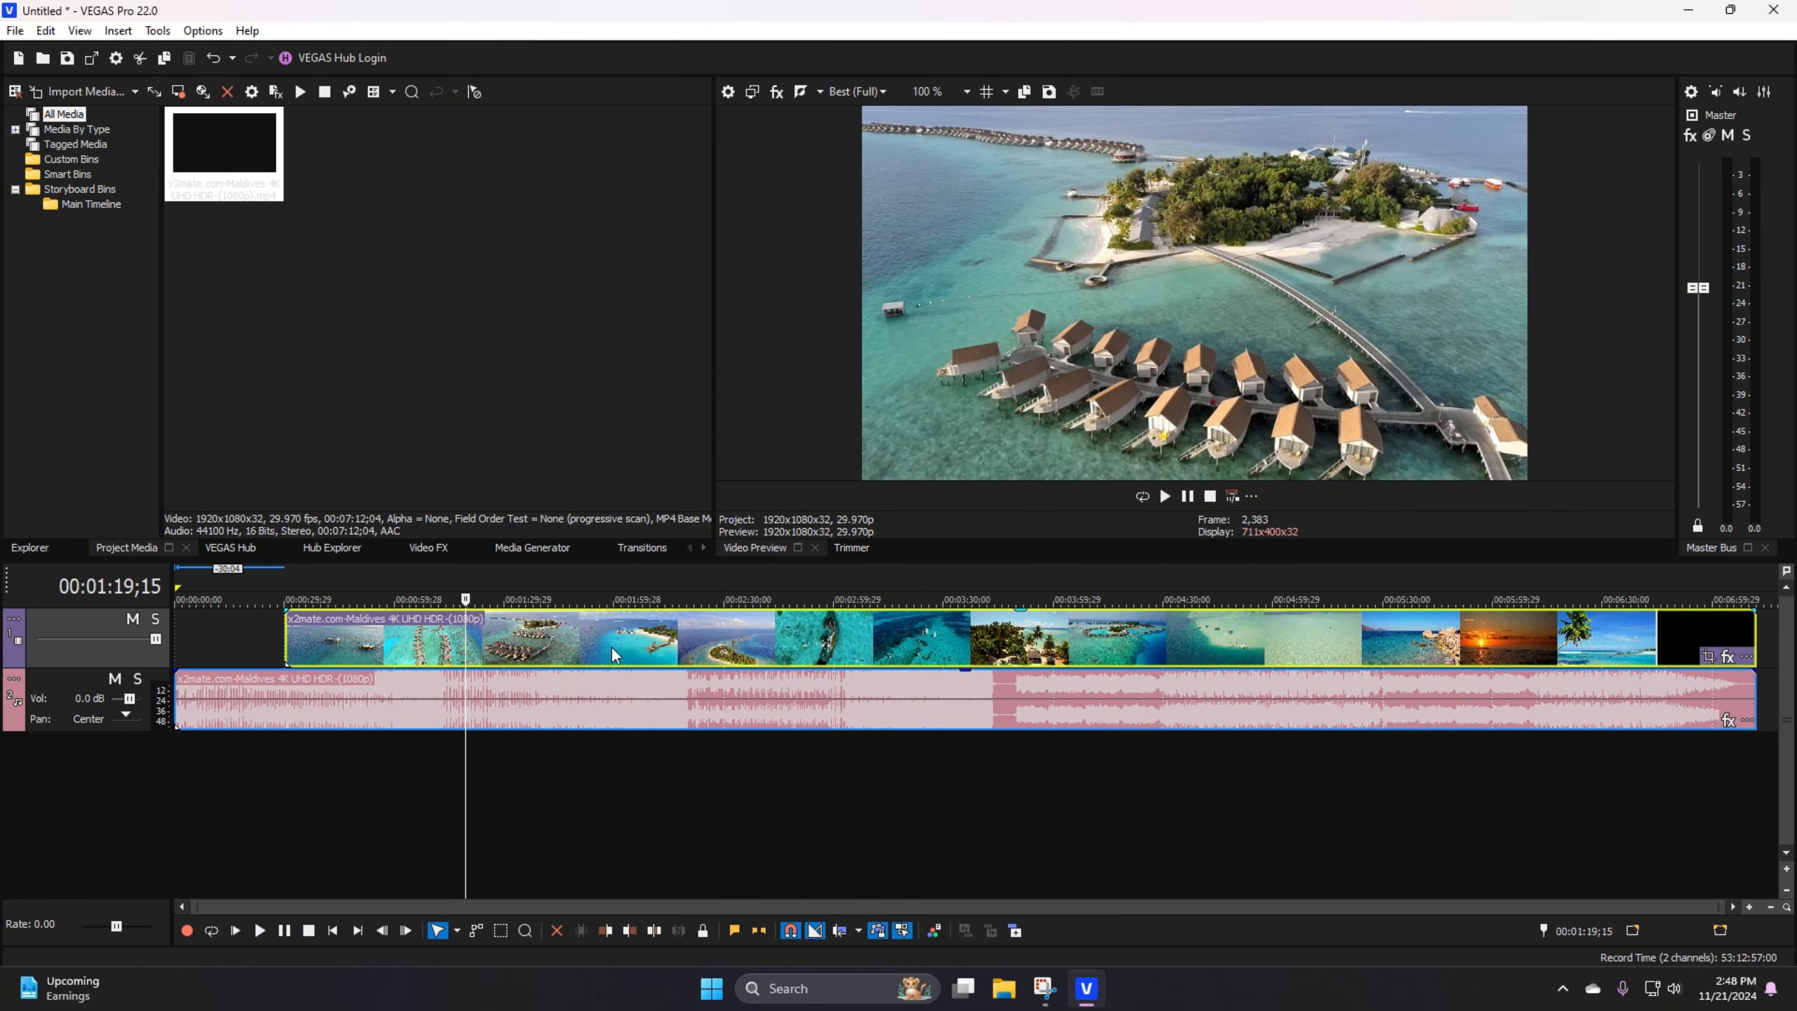
right_click(488, 650)
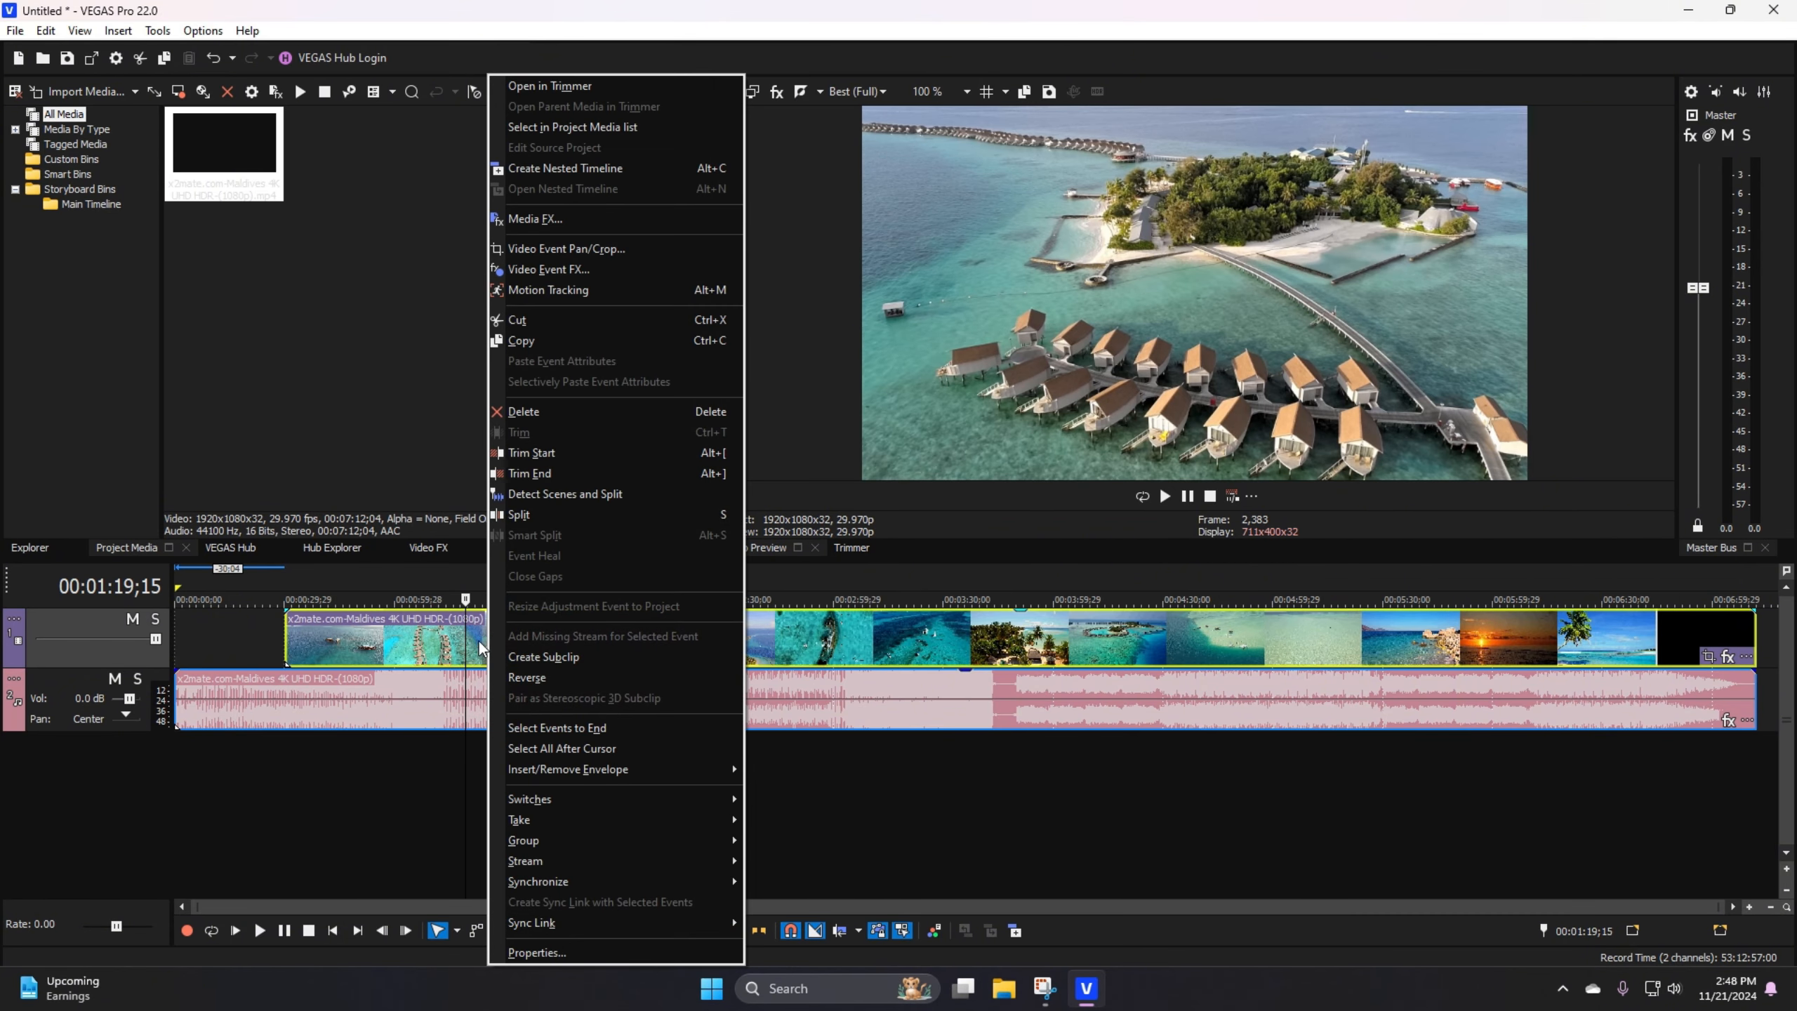
left_click(536, 475)
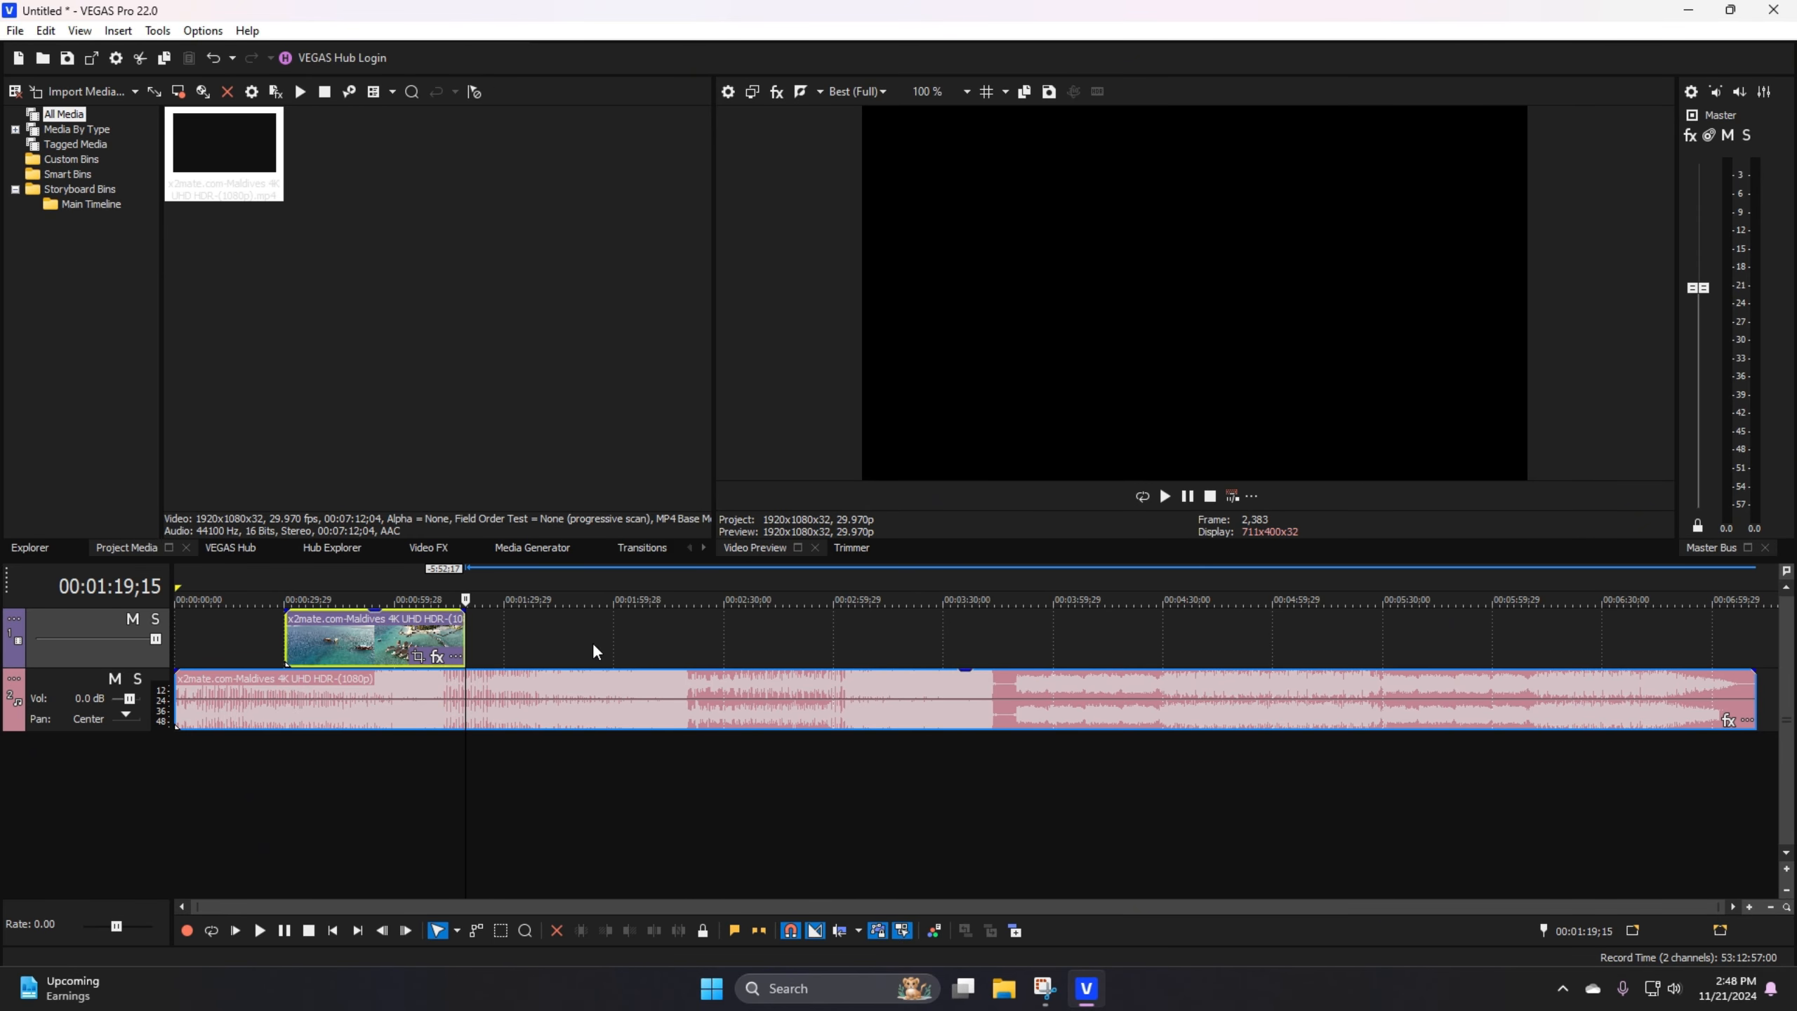
Step: Extend both edges of the trimmed video event back to the clip's full length
left_click_drag(458, 640, 1596, 638)
left_click(248, 641)
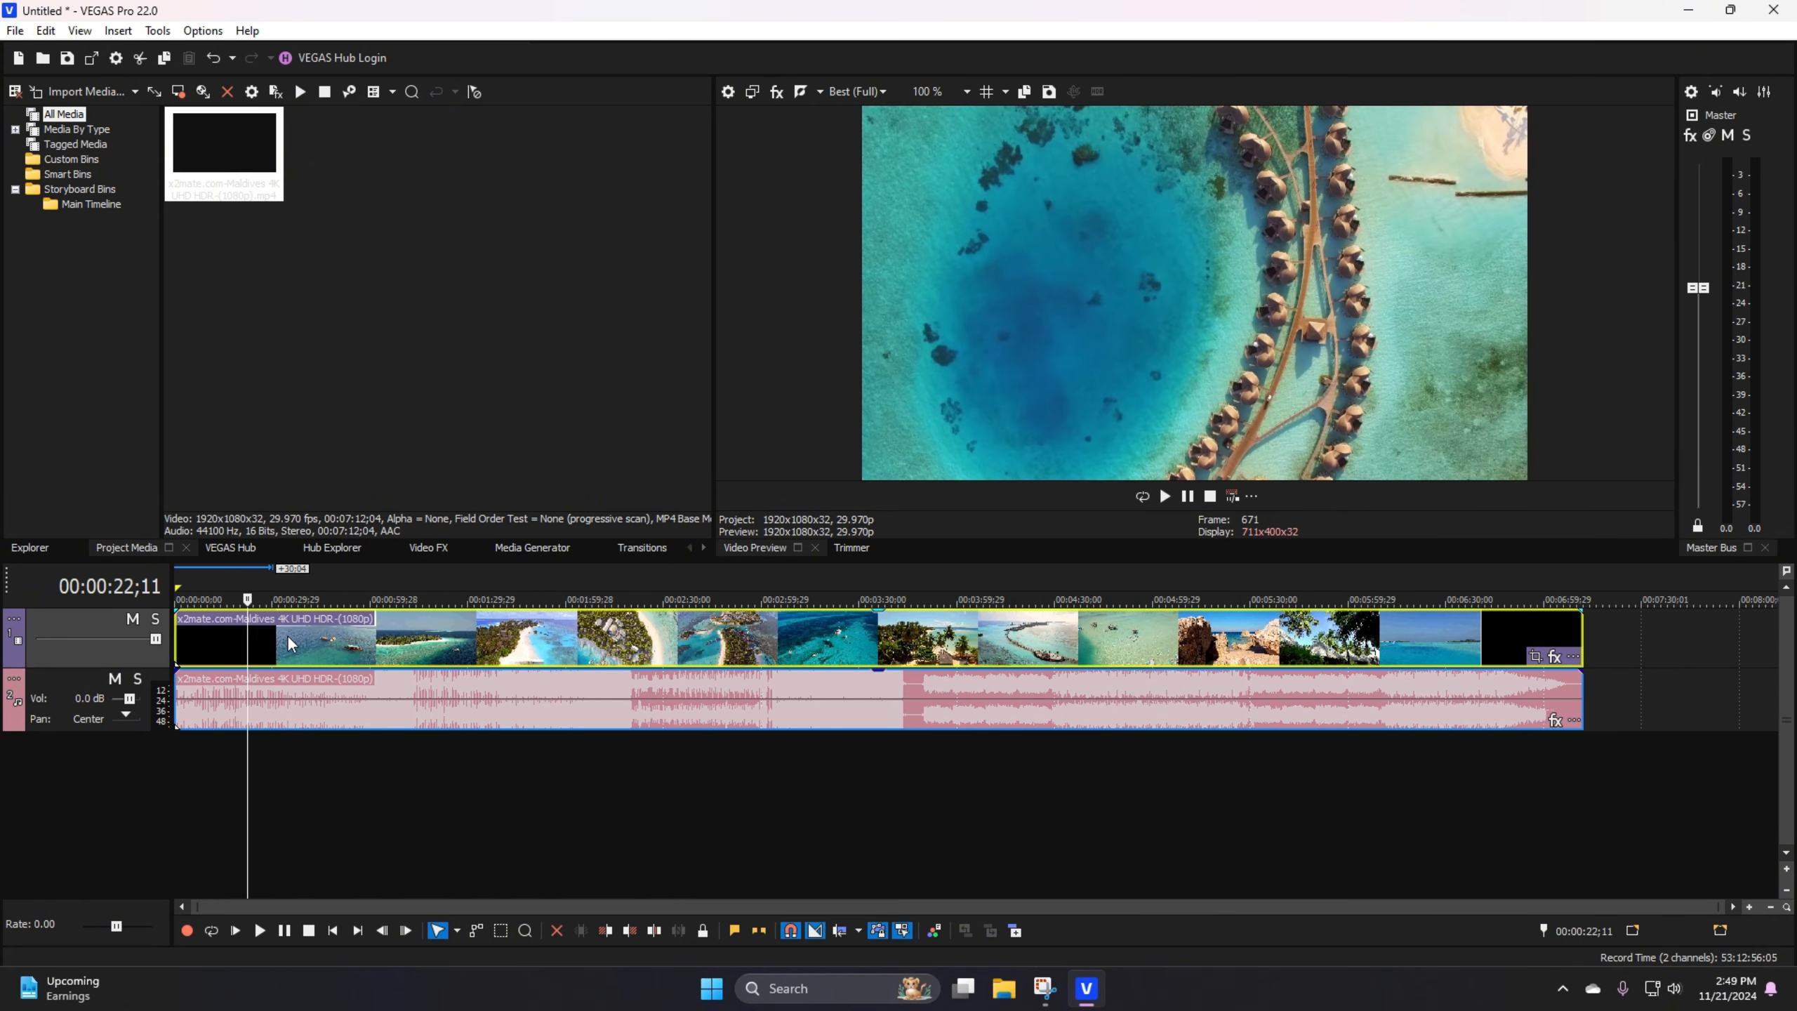
left_click(287, 641)
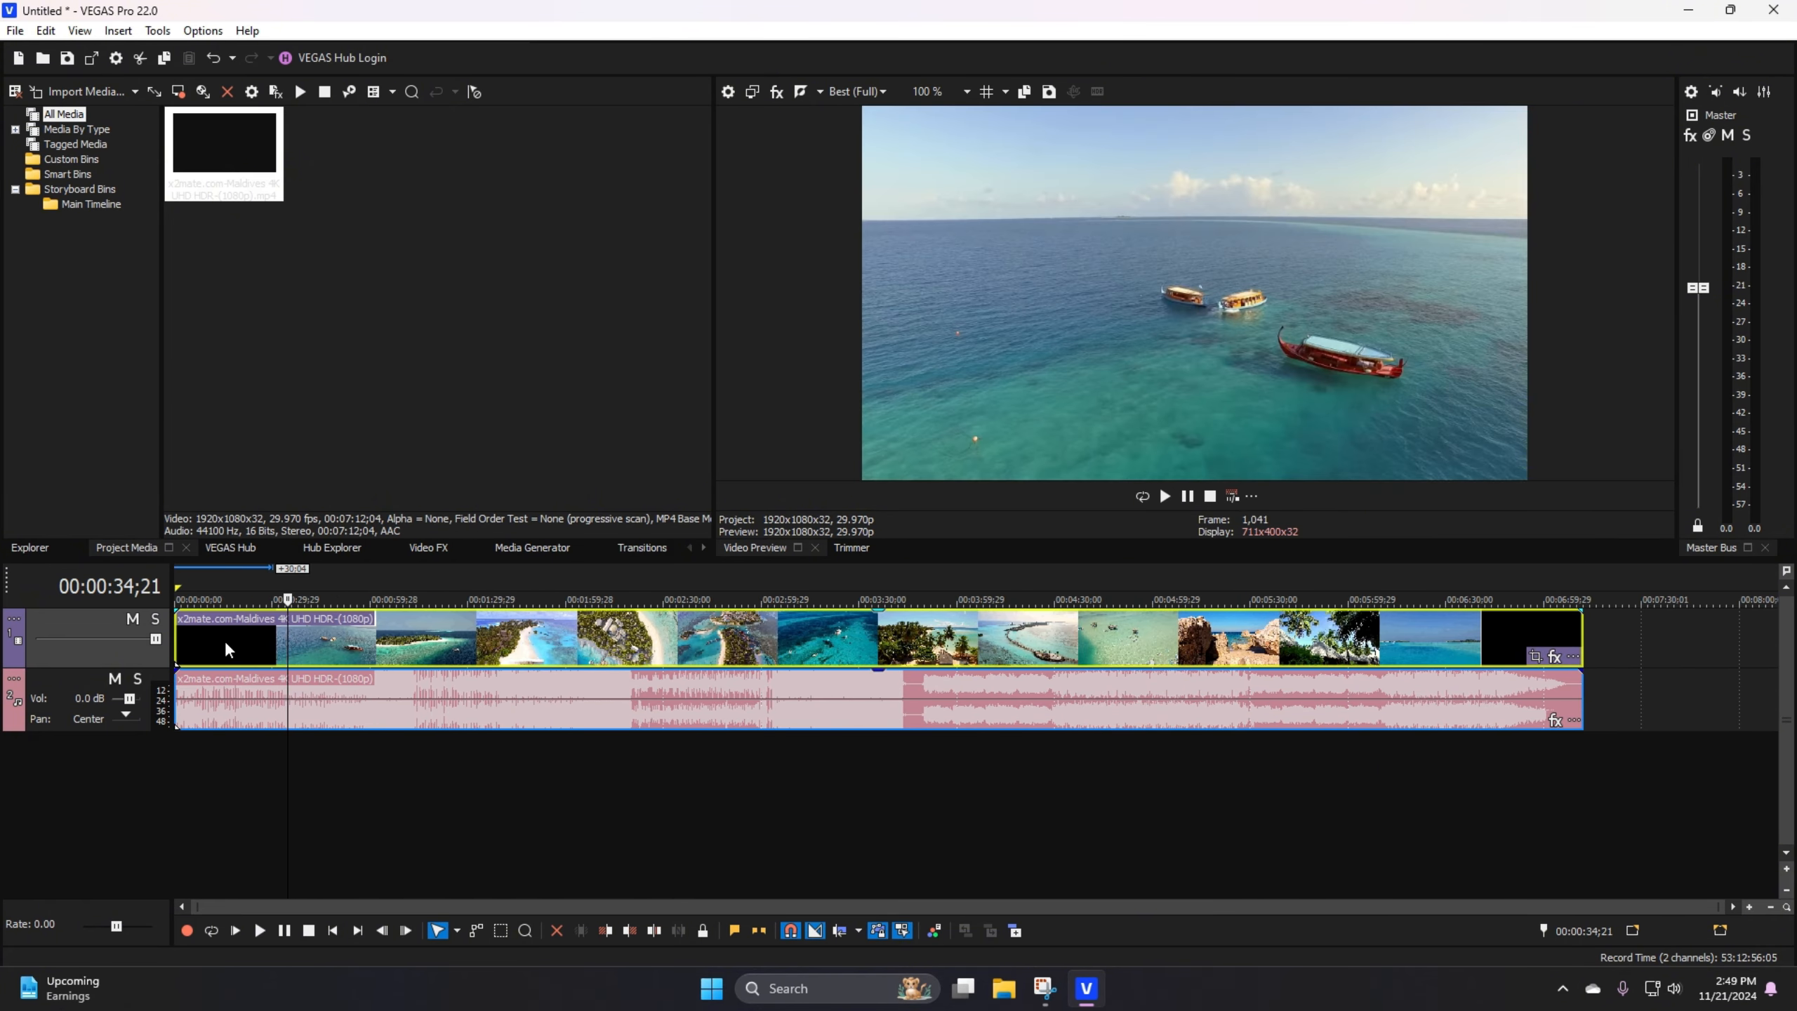
Step: Split the Maldives video event at 00:00:37;09
left_click(267, 641)
left_click(296, 650)
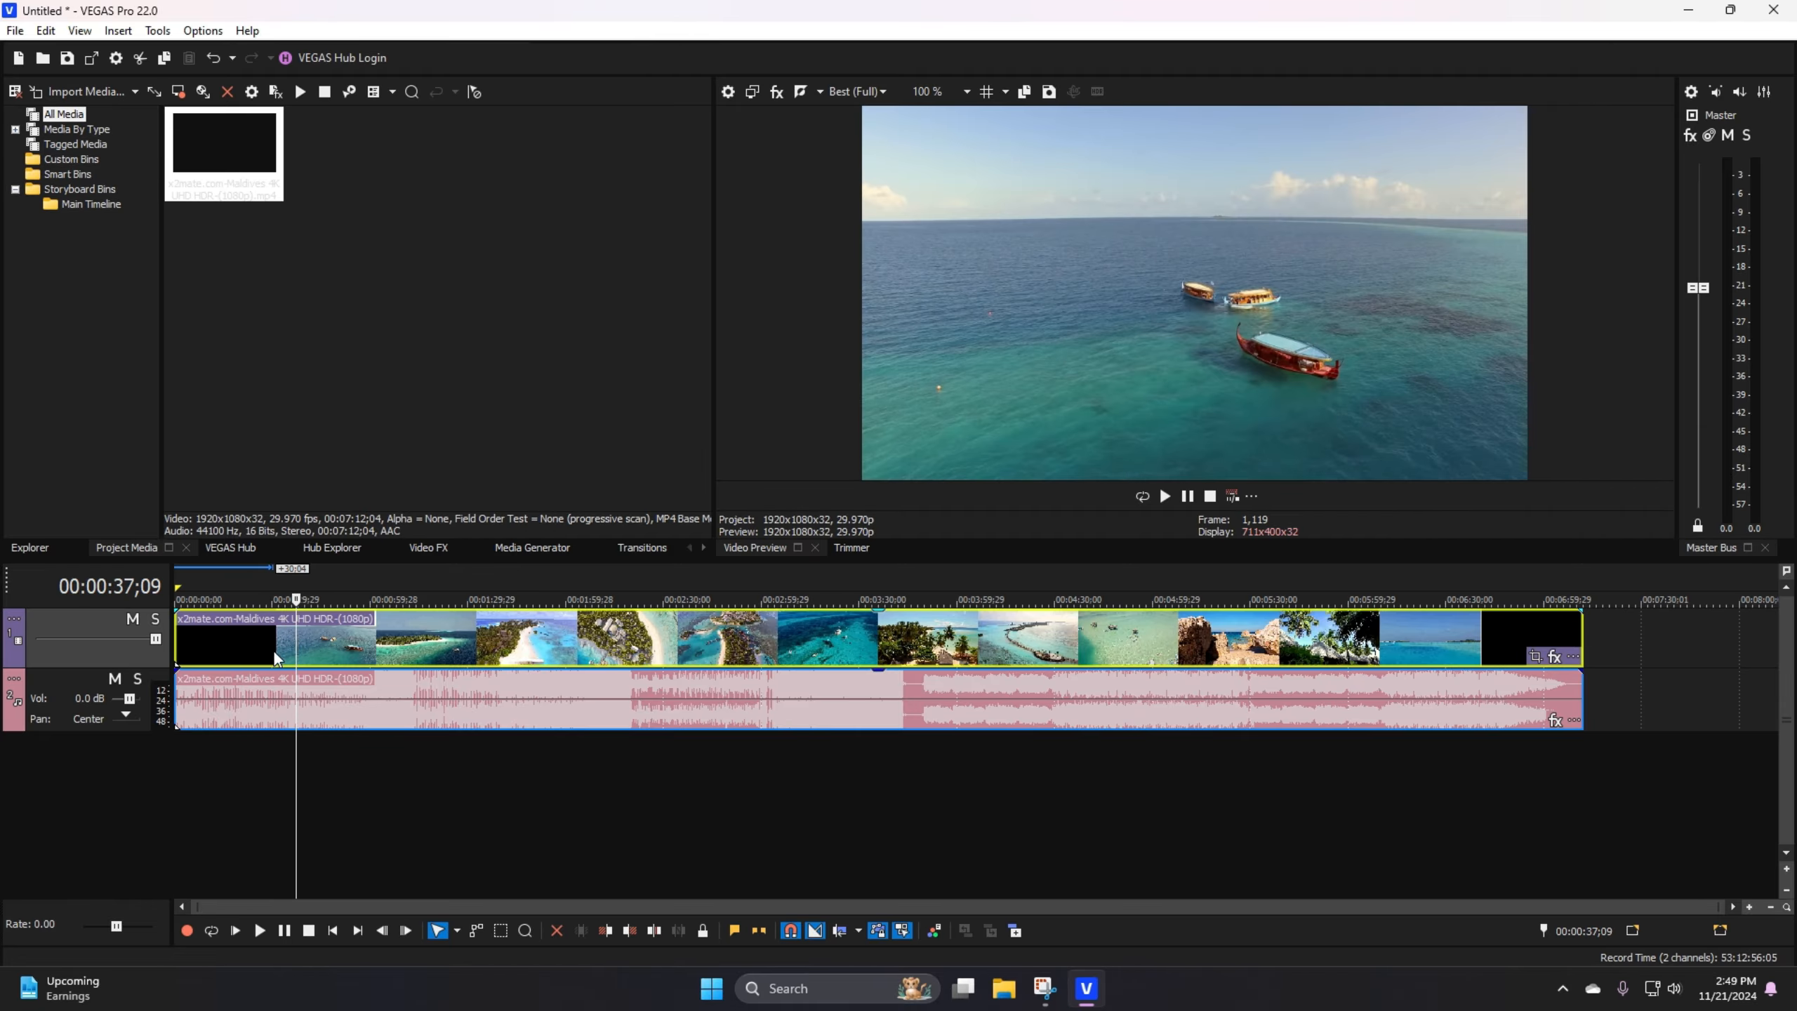
right_click(316, 645)
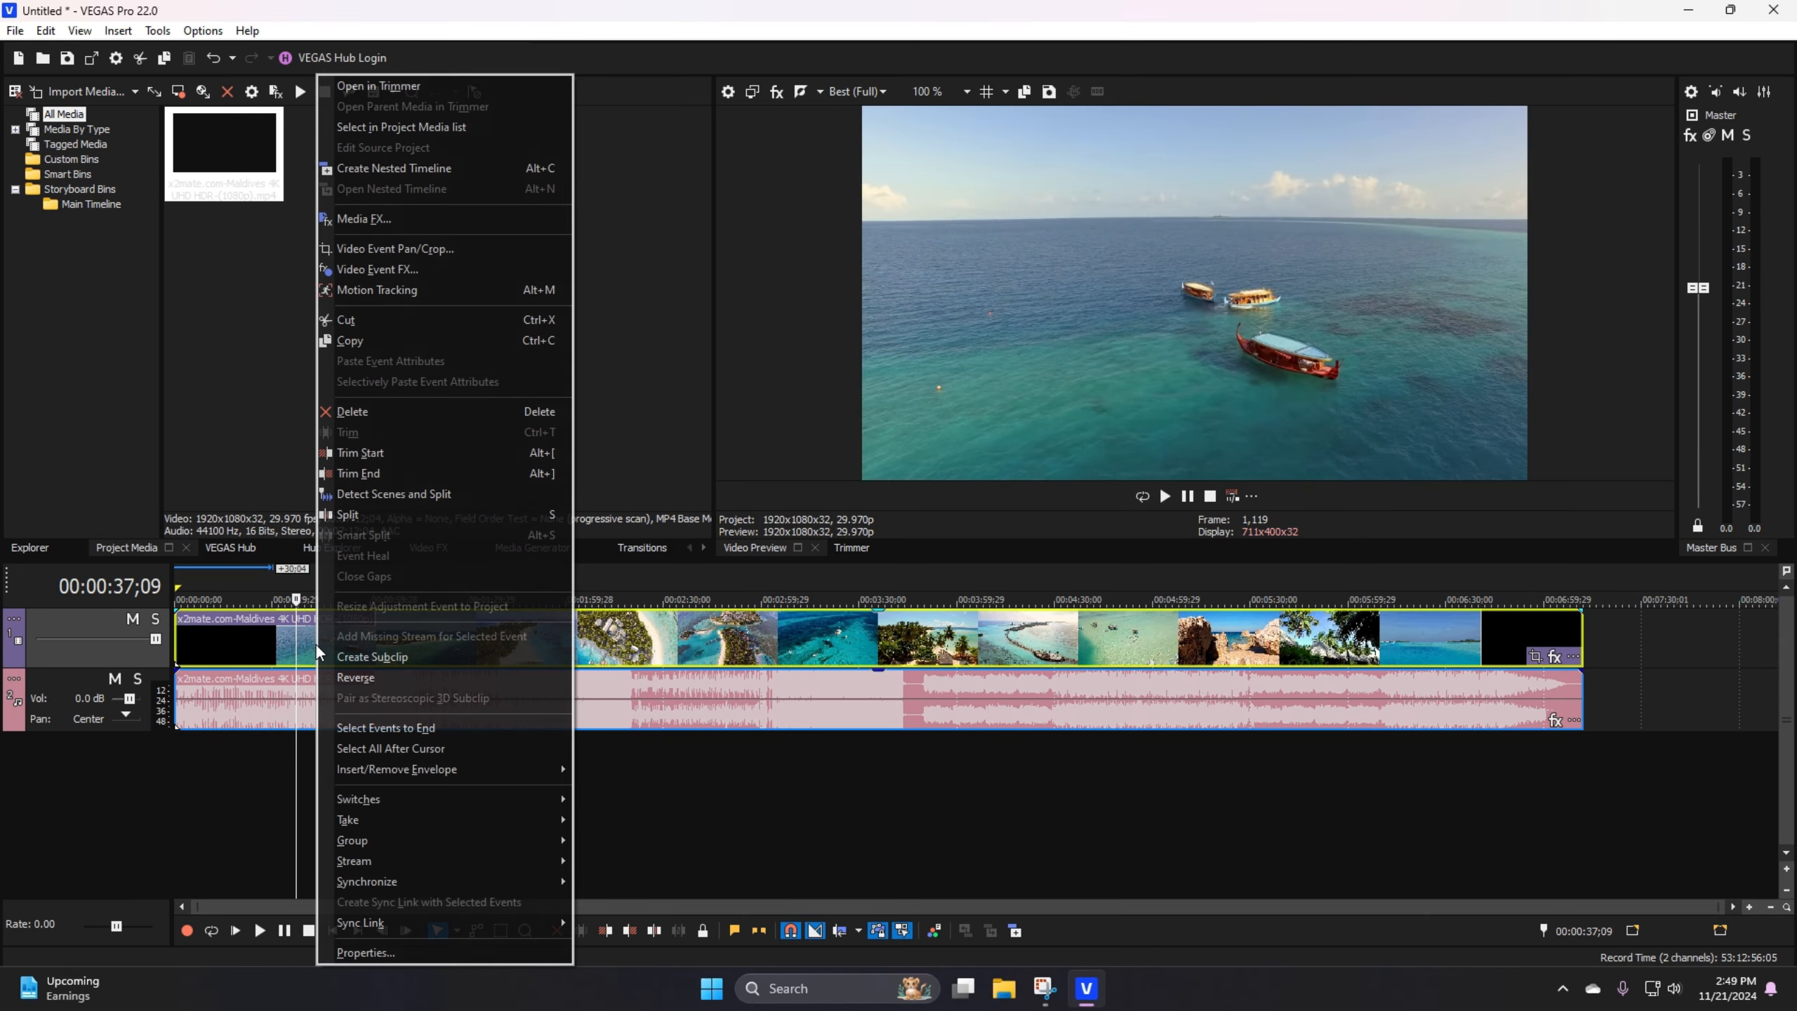
left_click(372, 515)
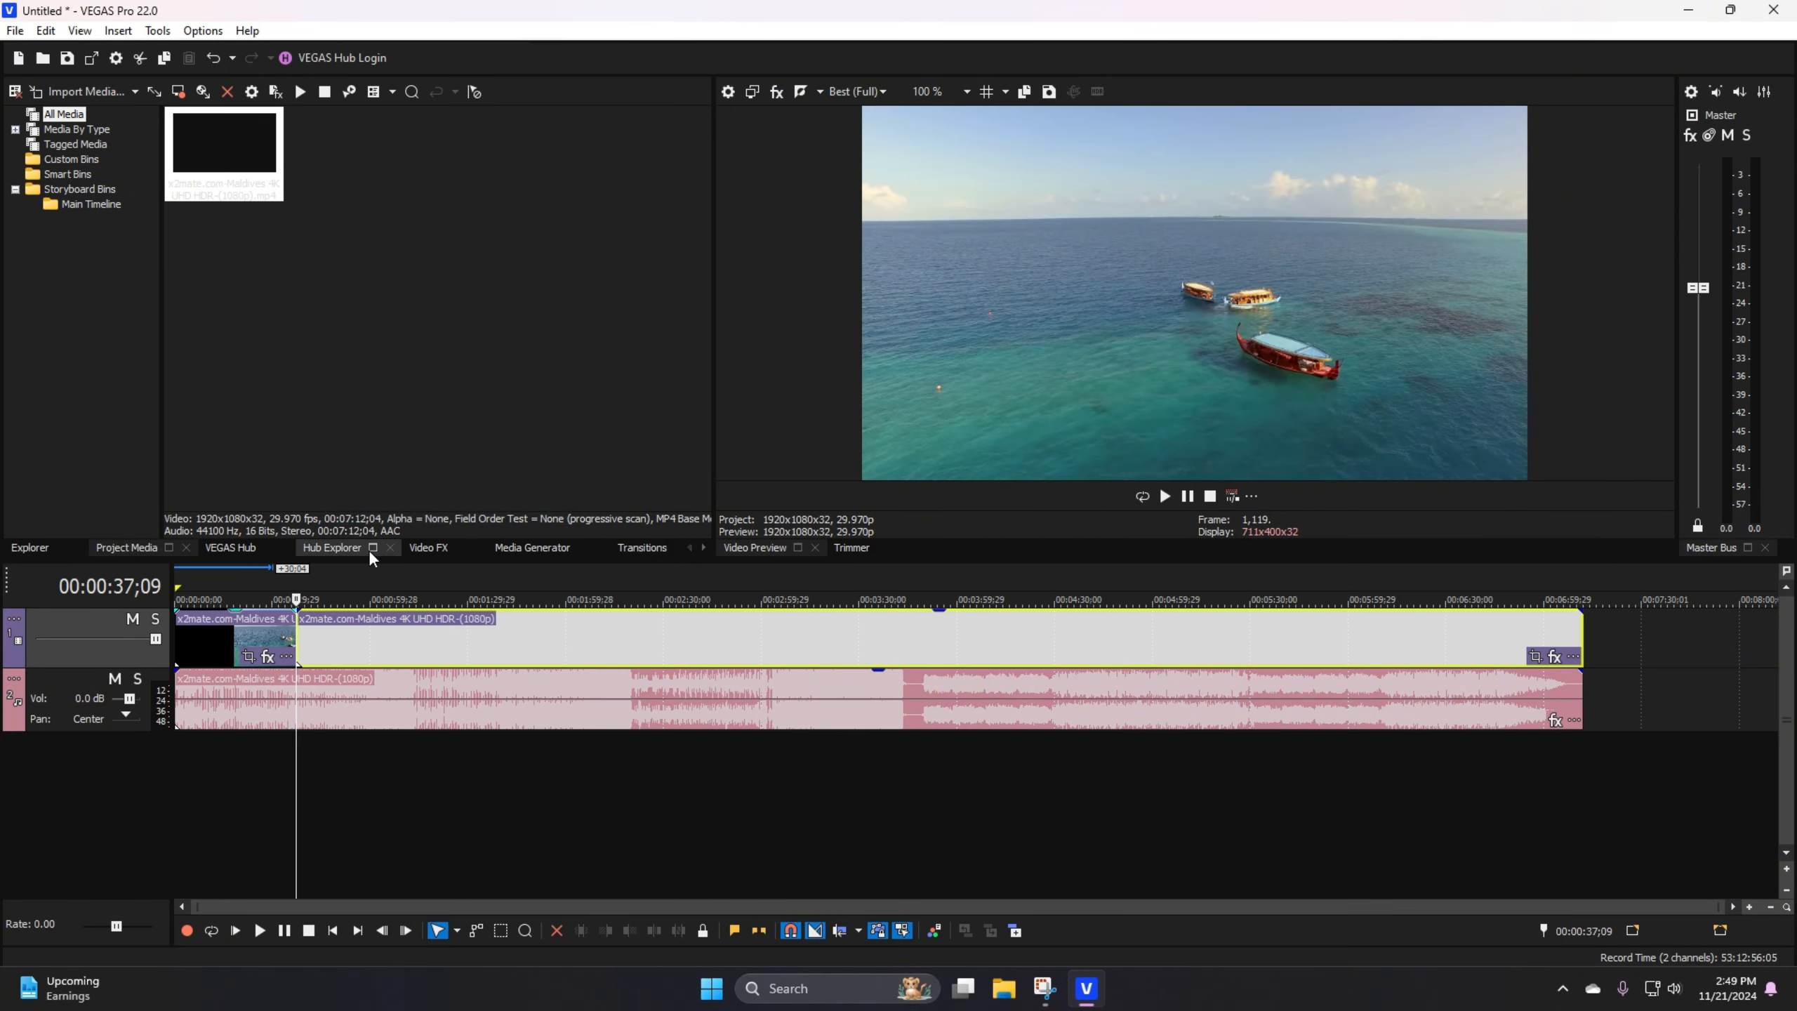
Step: Examine the cut between the two video events by selecting each part in turn
left_click(327, 639)
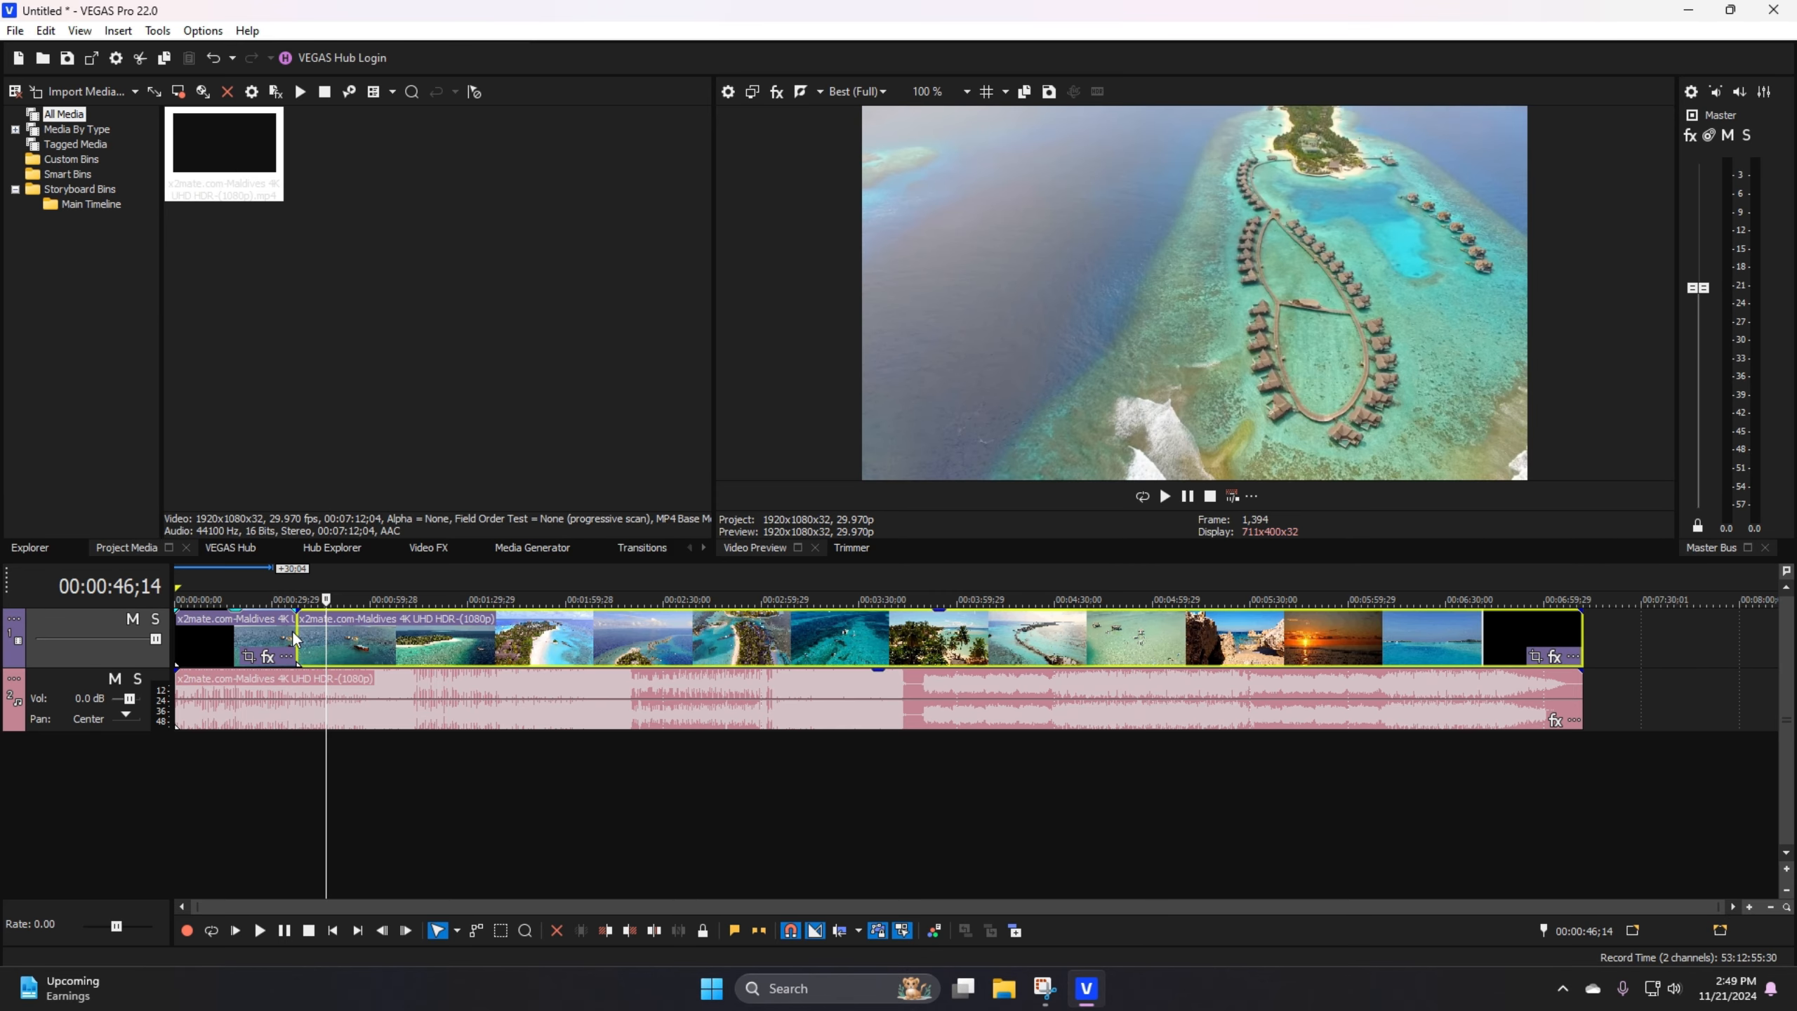
scroll(295, 632, "up", 3)
left_click(618, 634)
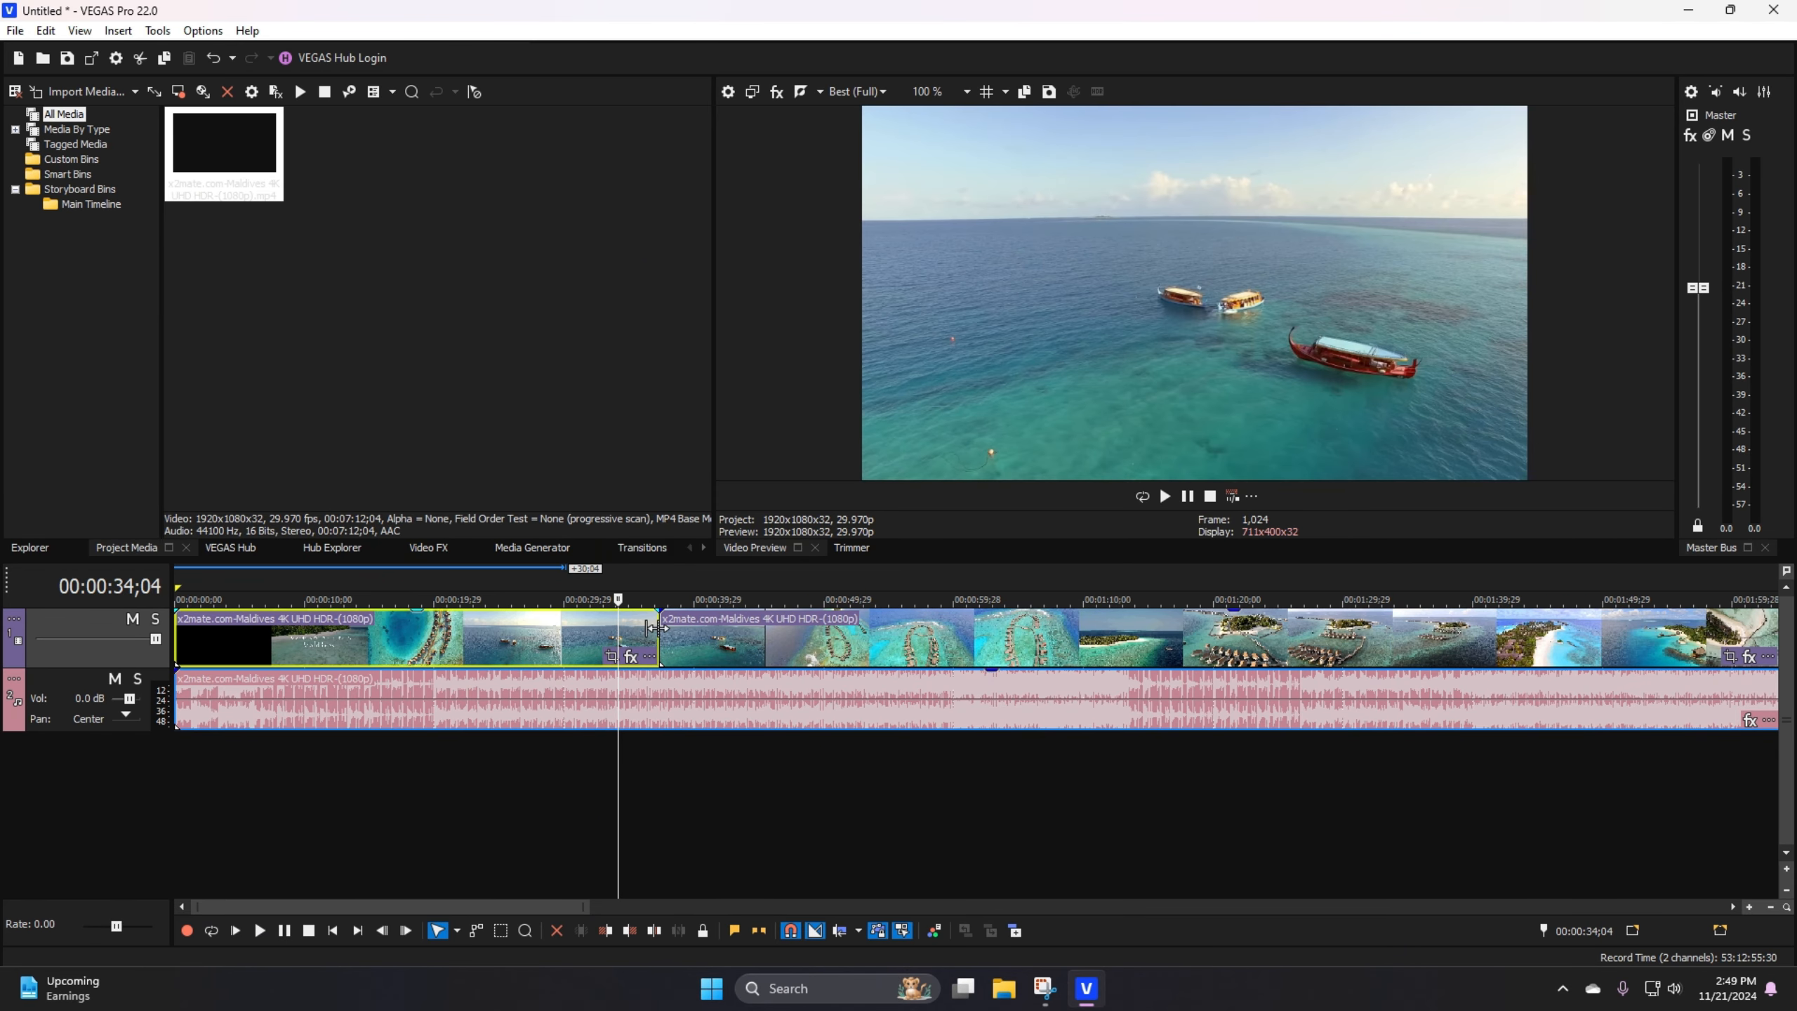
left_click(659, 632)
scroll(661, 633, "down", 1)
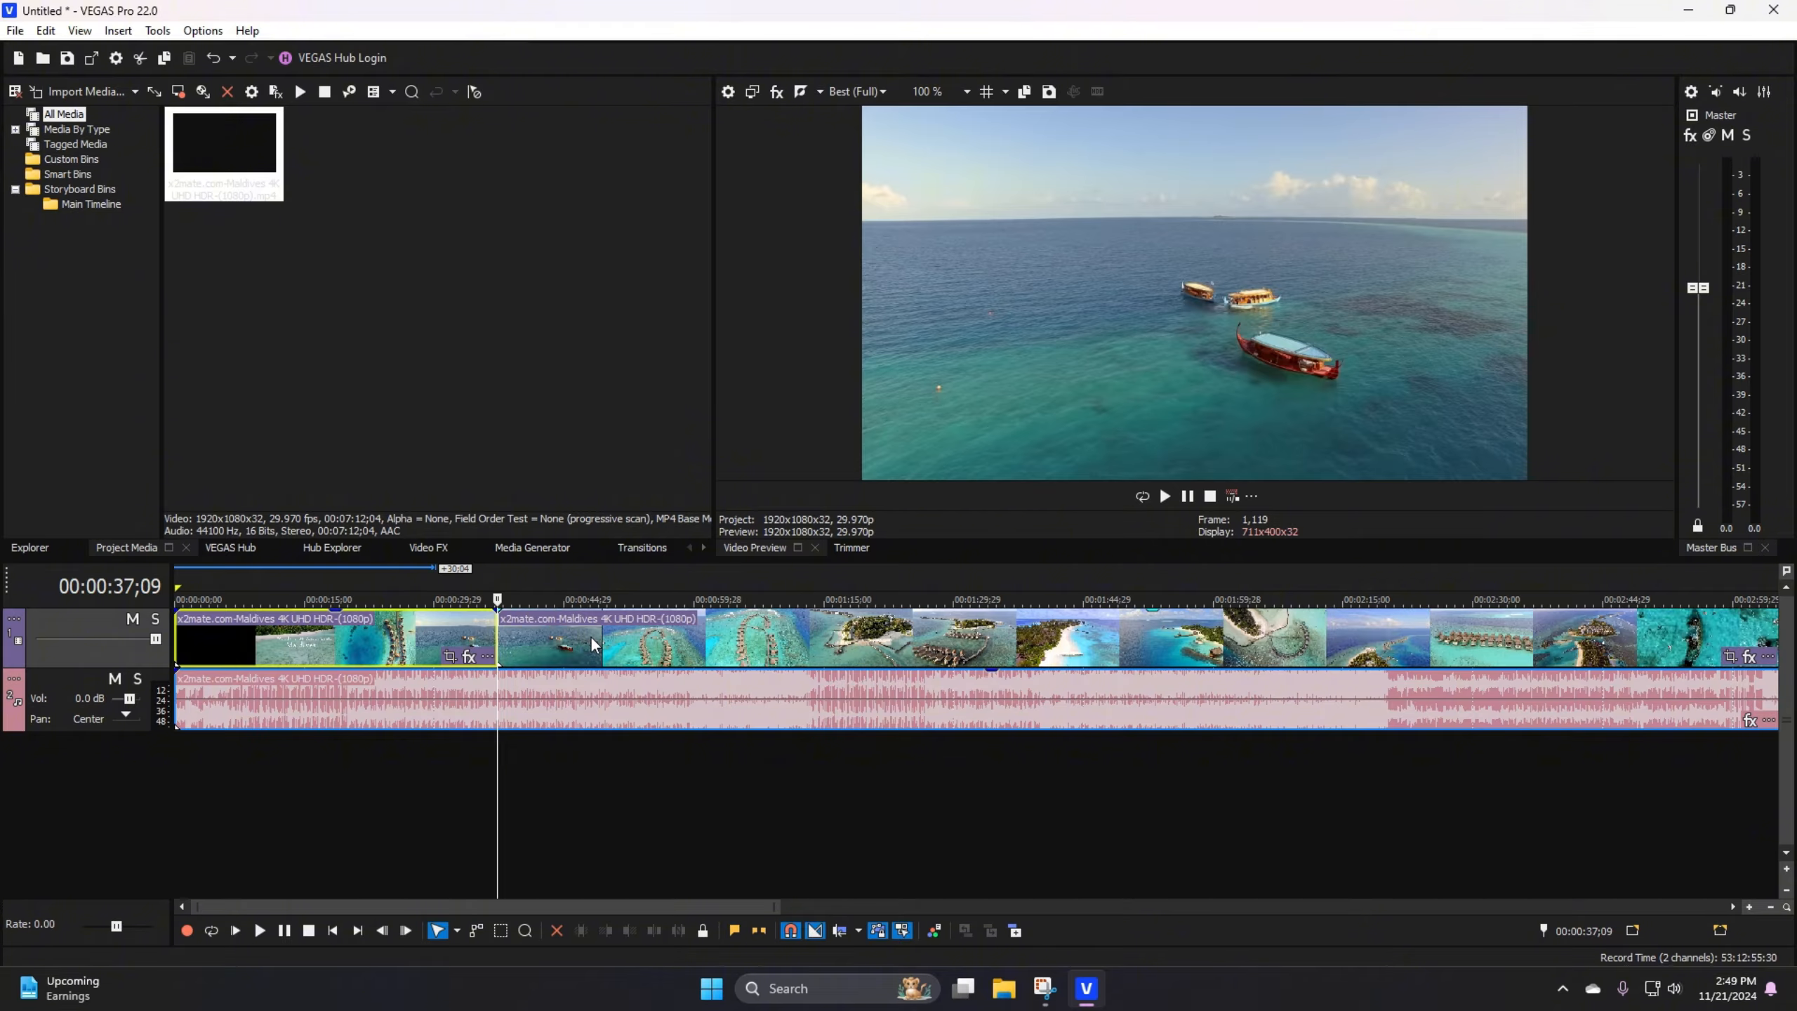
left_click(423, 632)
left_click(577, 629)
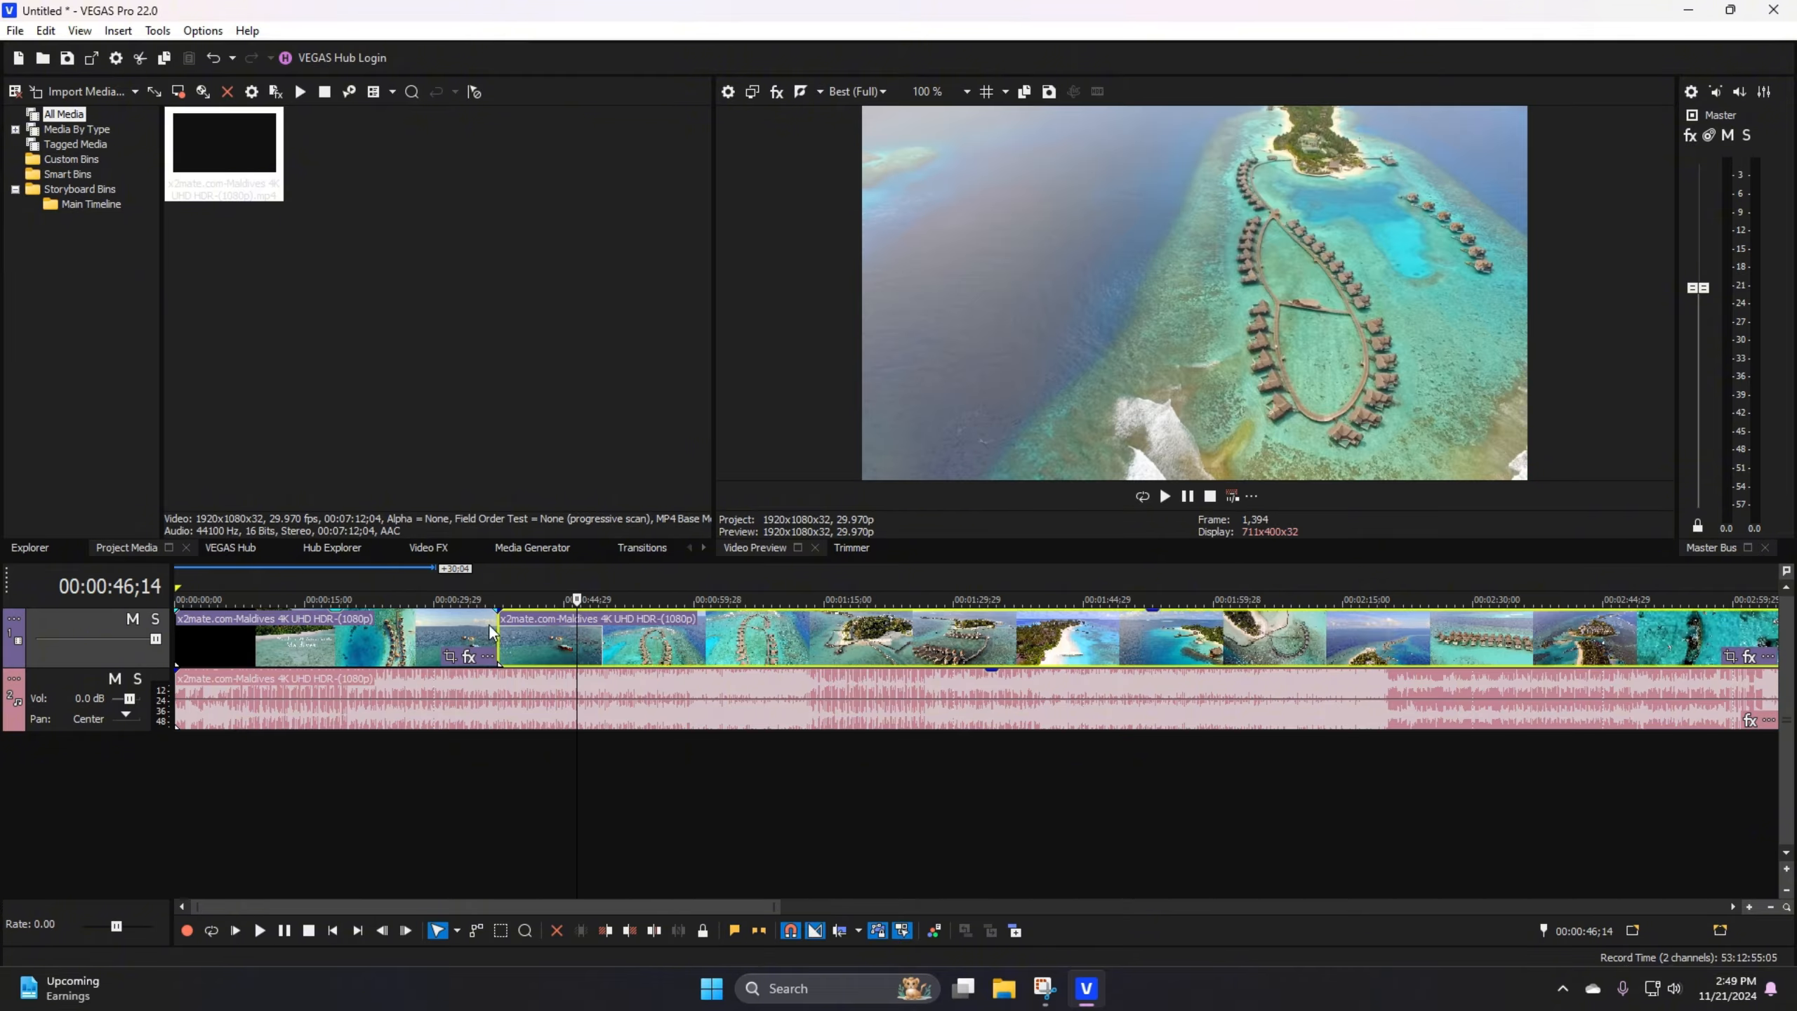
left_click(411, 618)
left_click(562, 640)
left_click(419, 641)
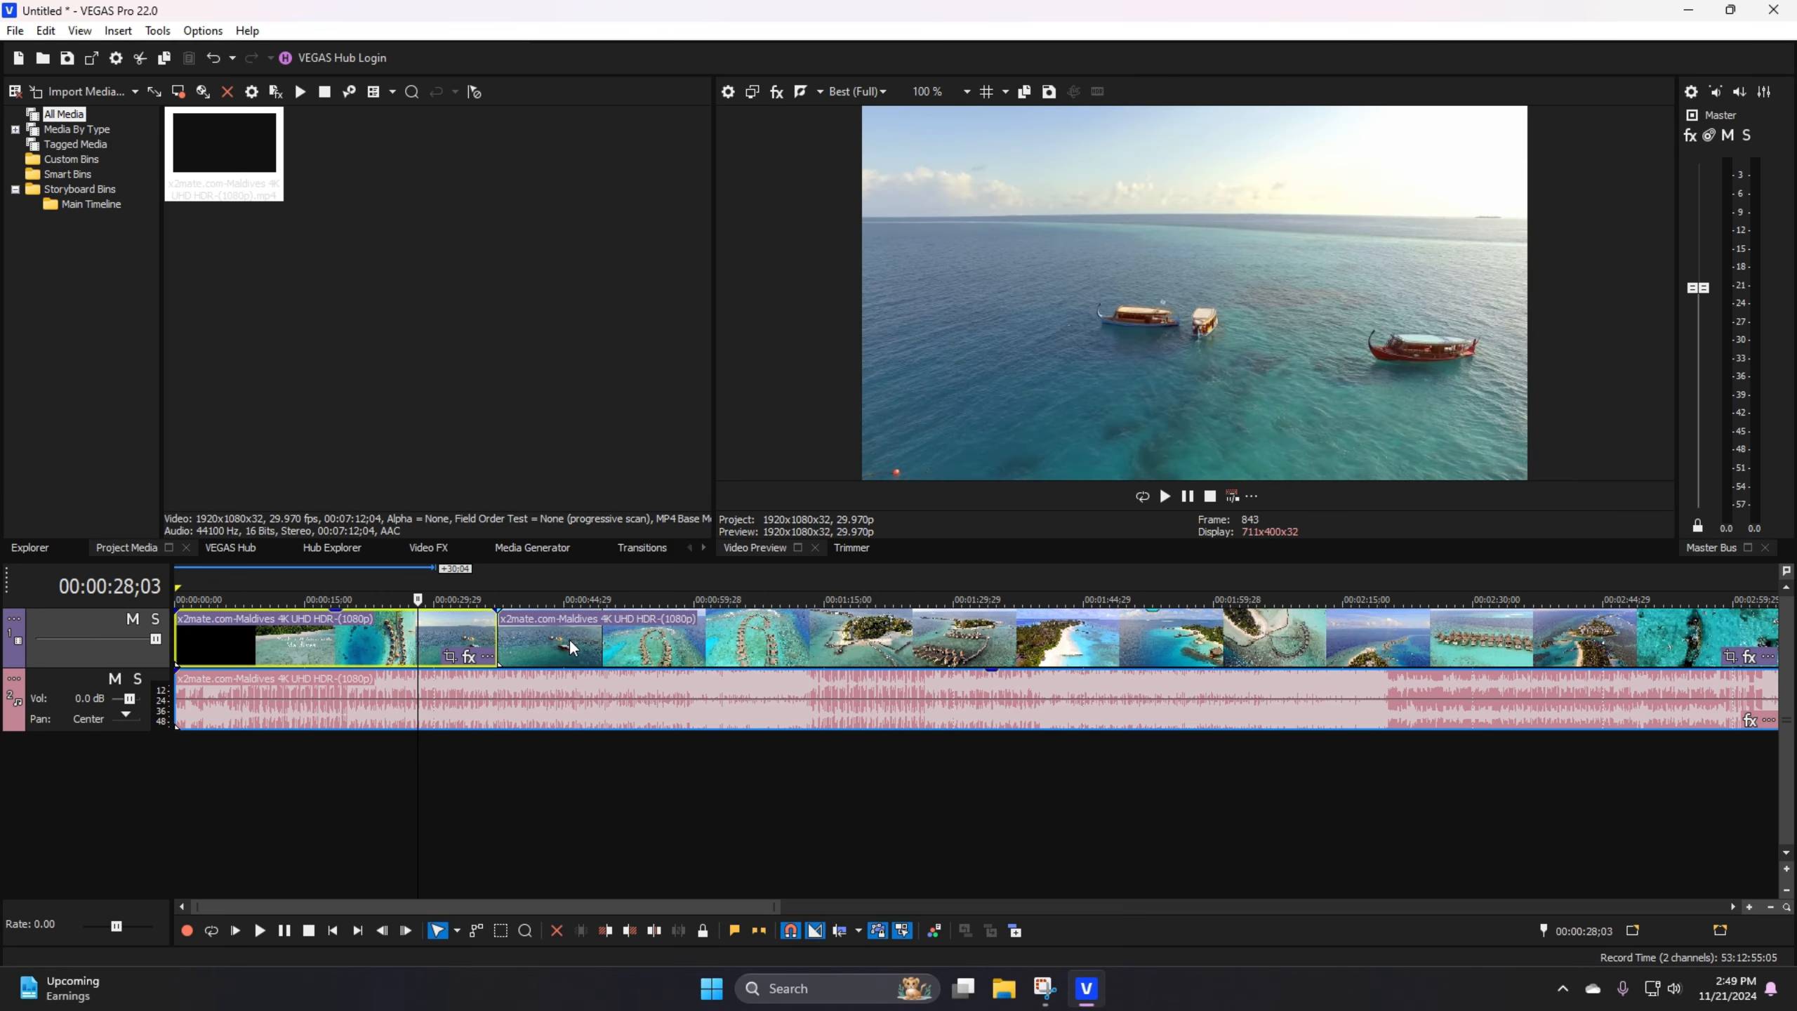
left_click(577, 641)
left_click(407, 658)
scroll(409, 658, "down", 2)
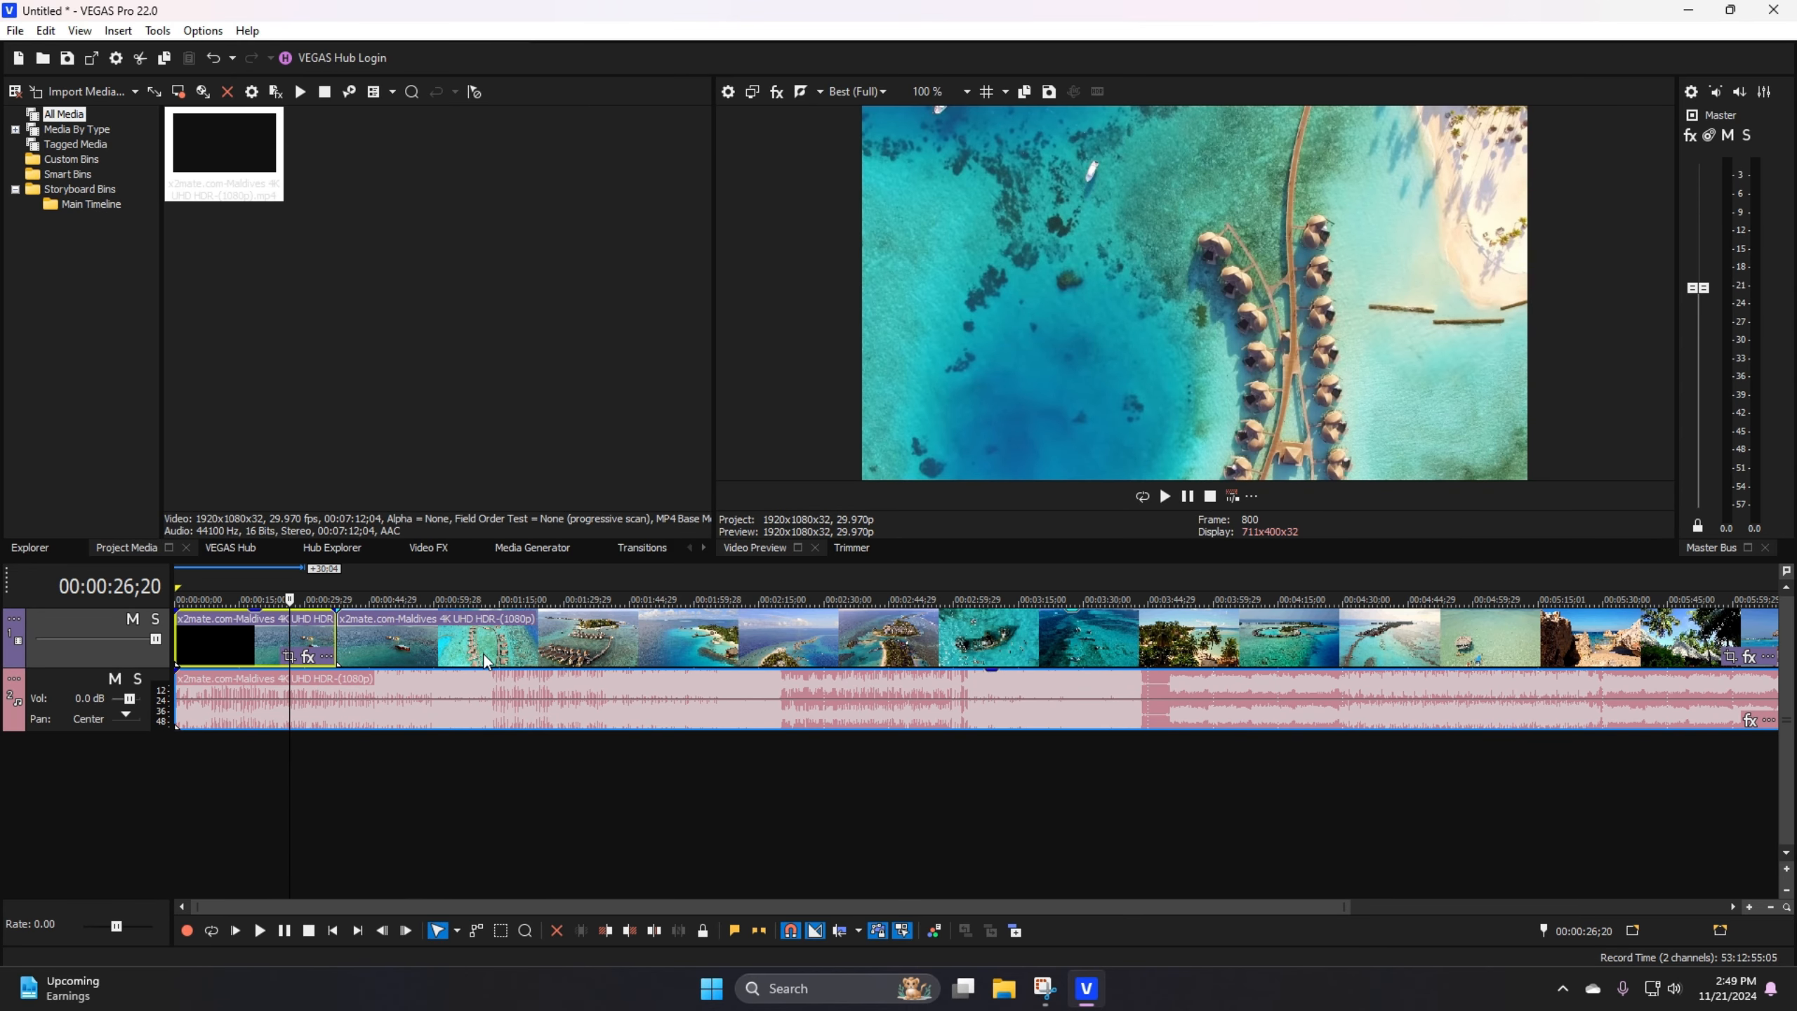
Step: Split the second video event at 00:01:31;27
left_click(430, 644)
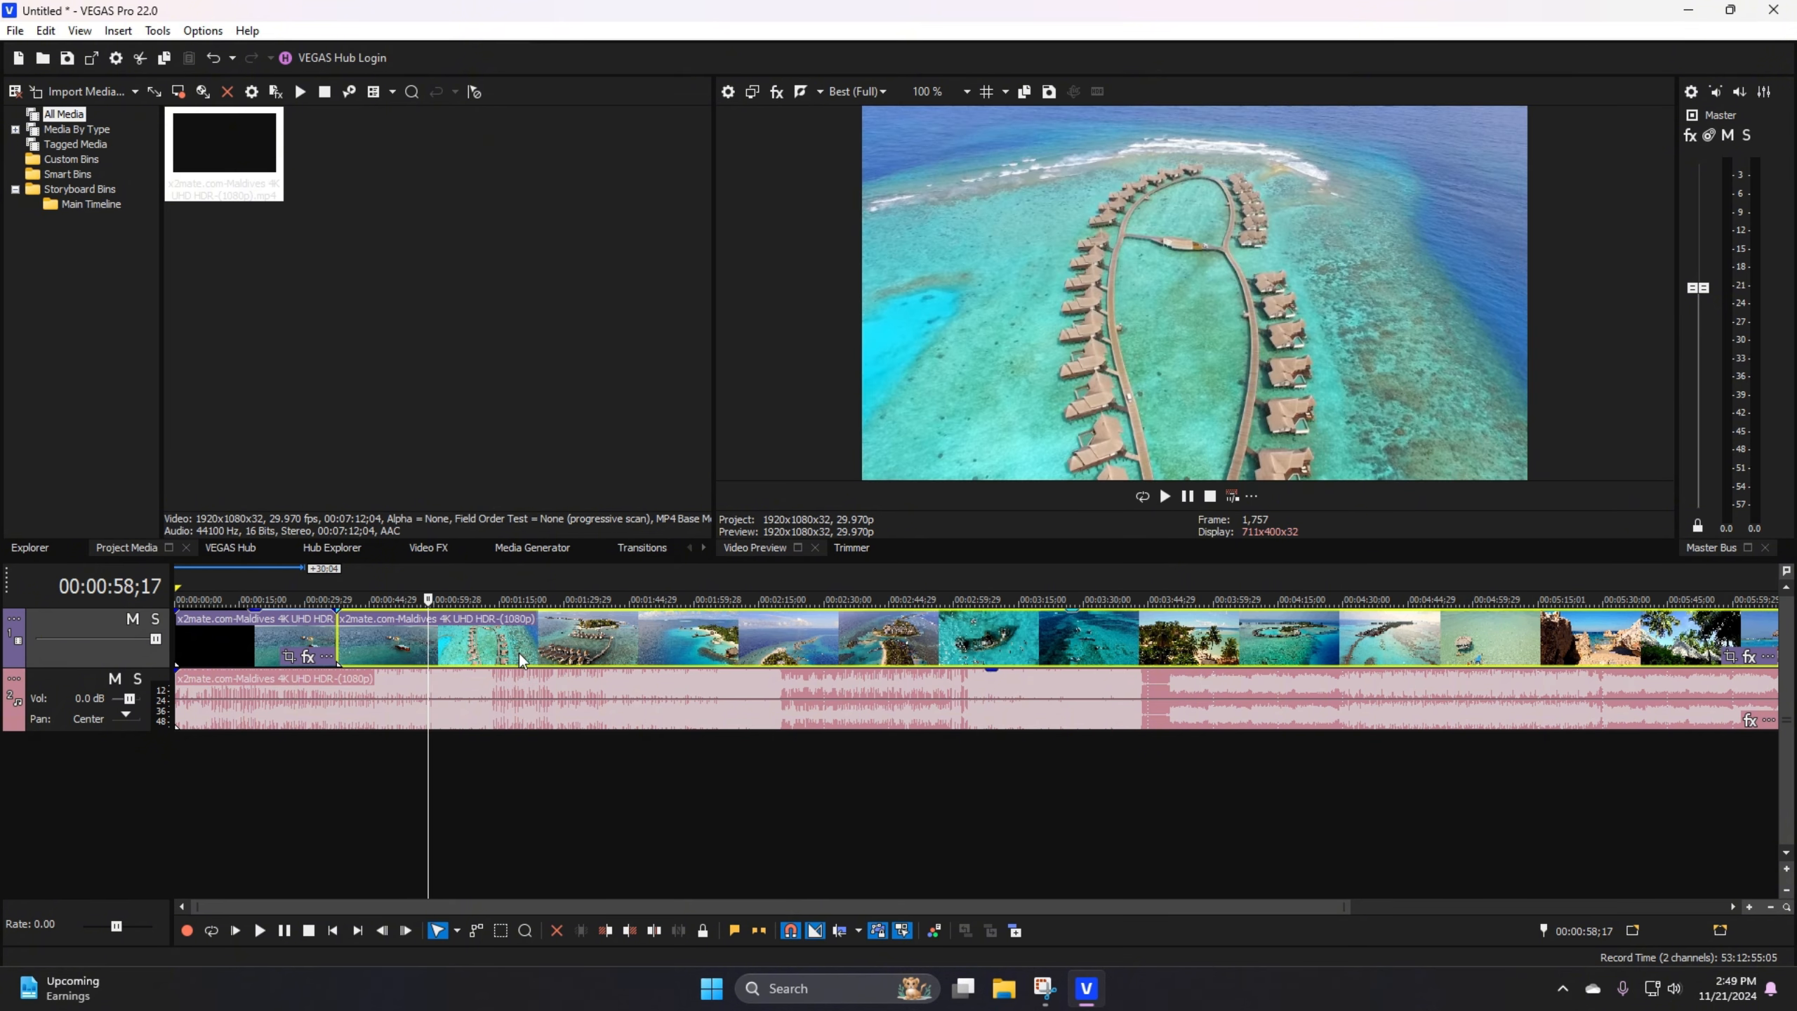
right_click(428, 655)
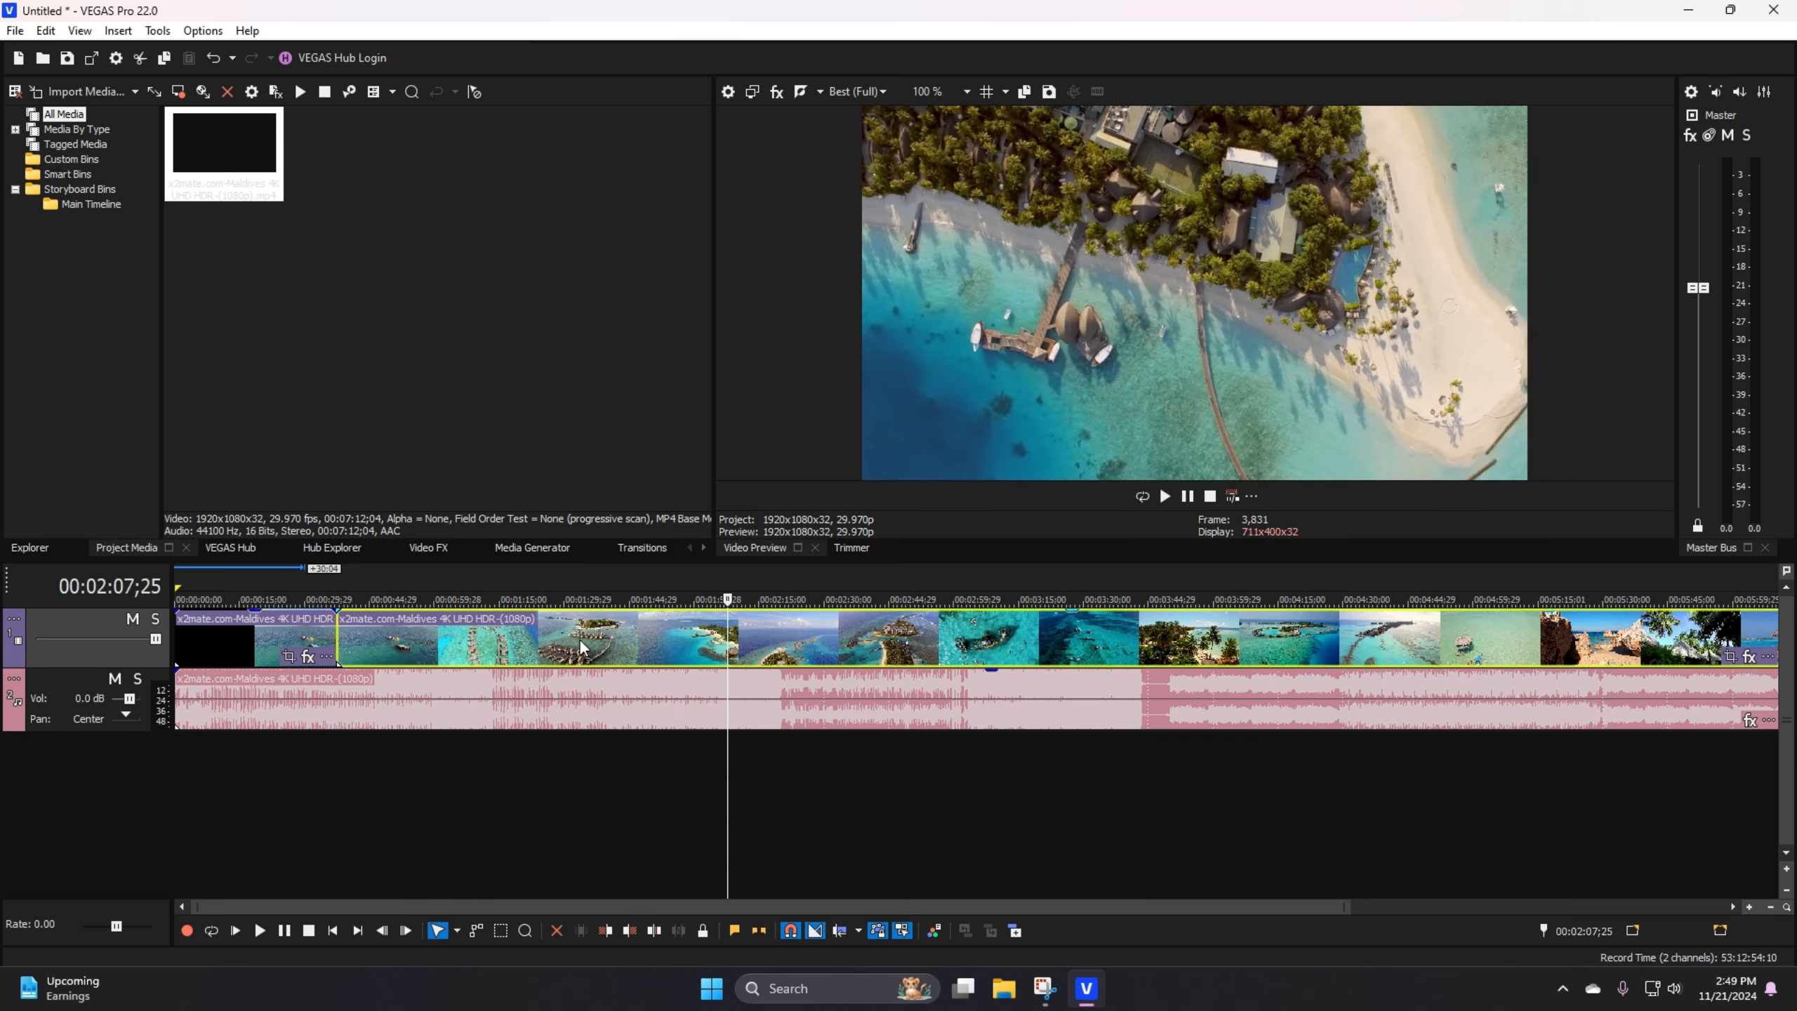
left_click(573, 644)
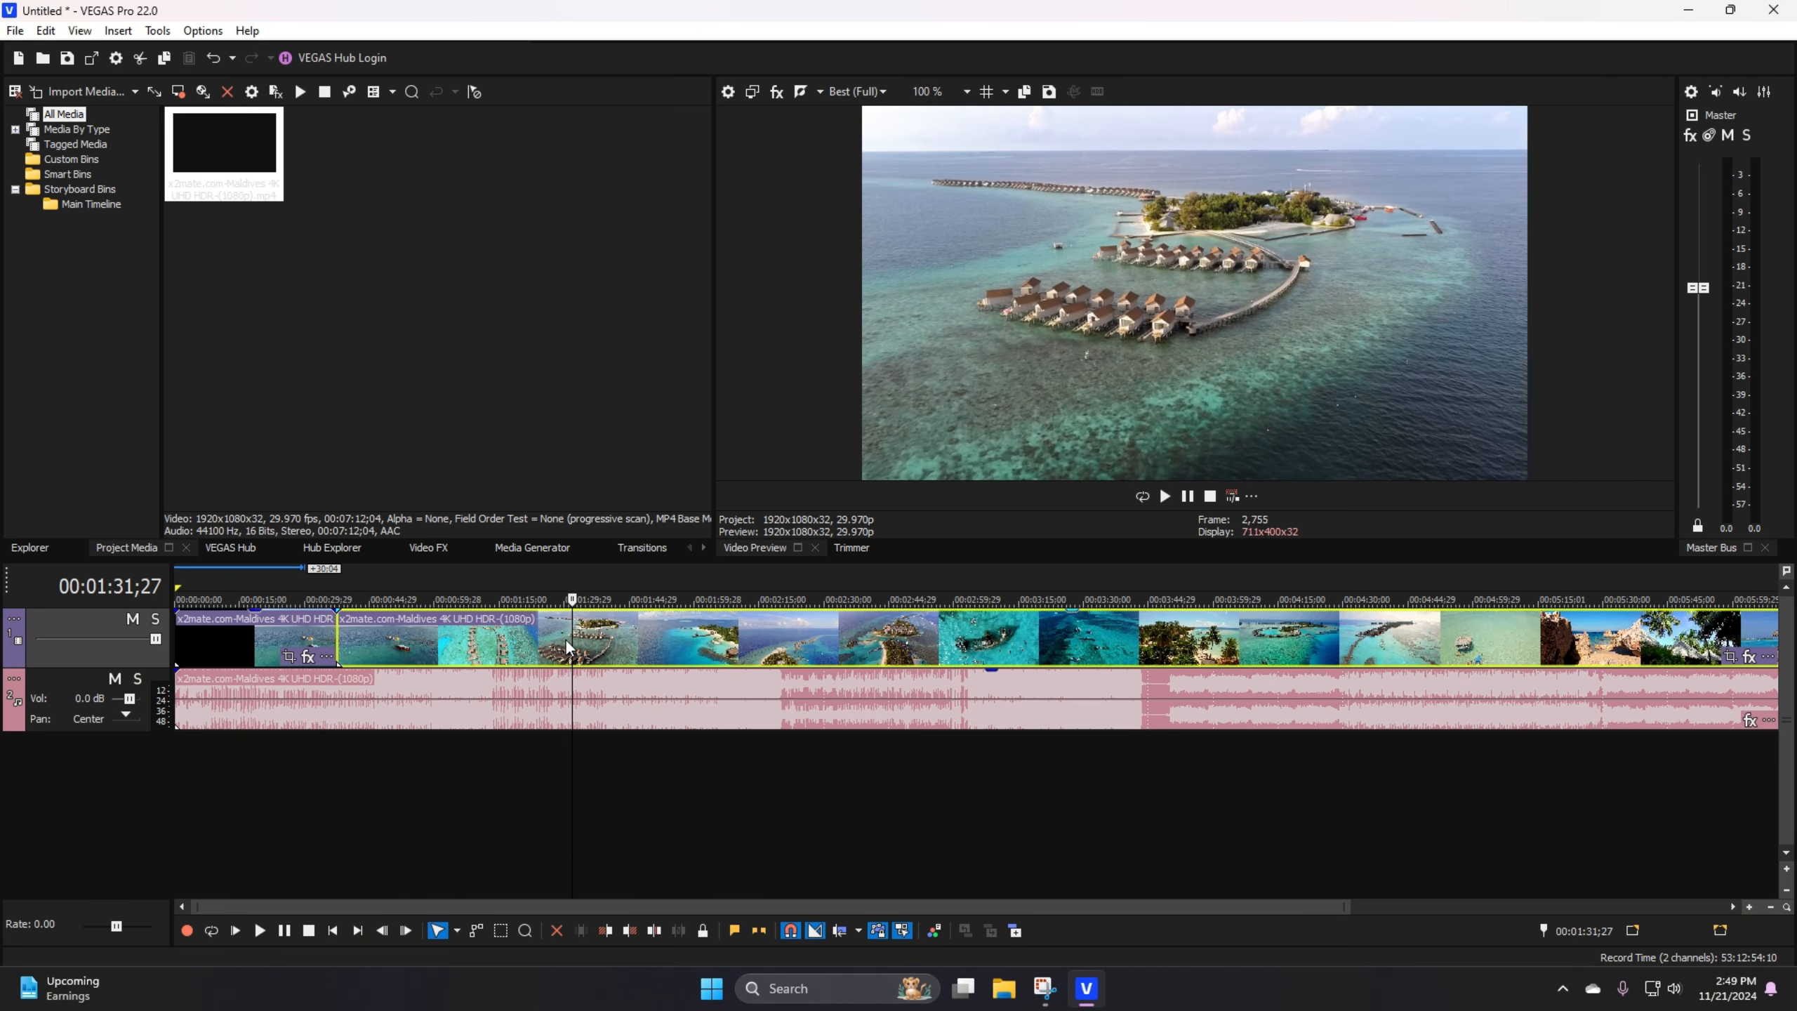
key("s")
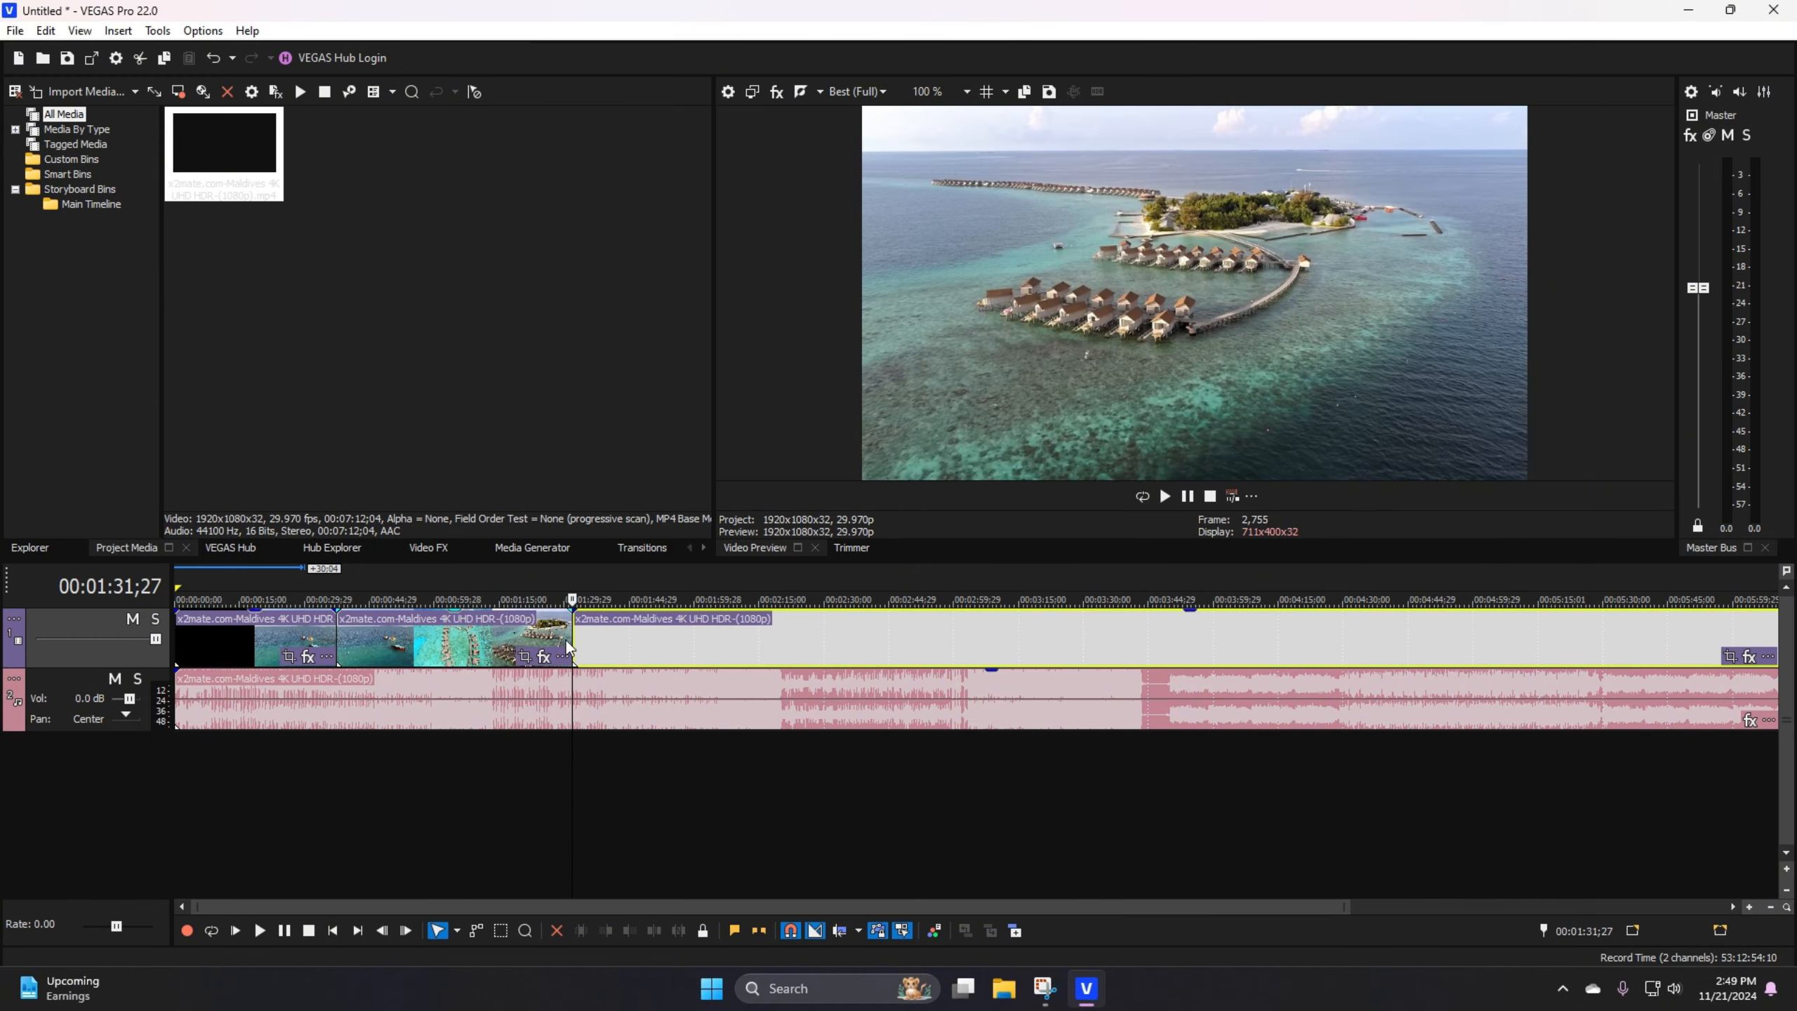
Step: Split the remaining video event at 00:01:51;04 and again at 00:02:02;13
left_click(655, 630)
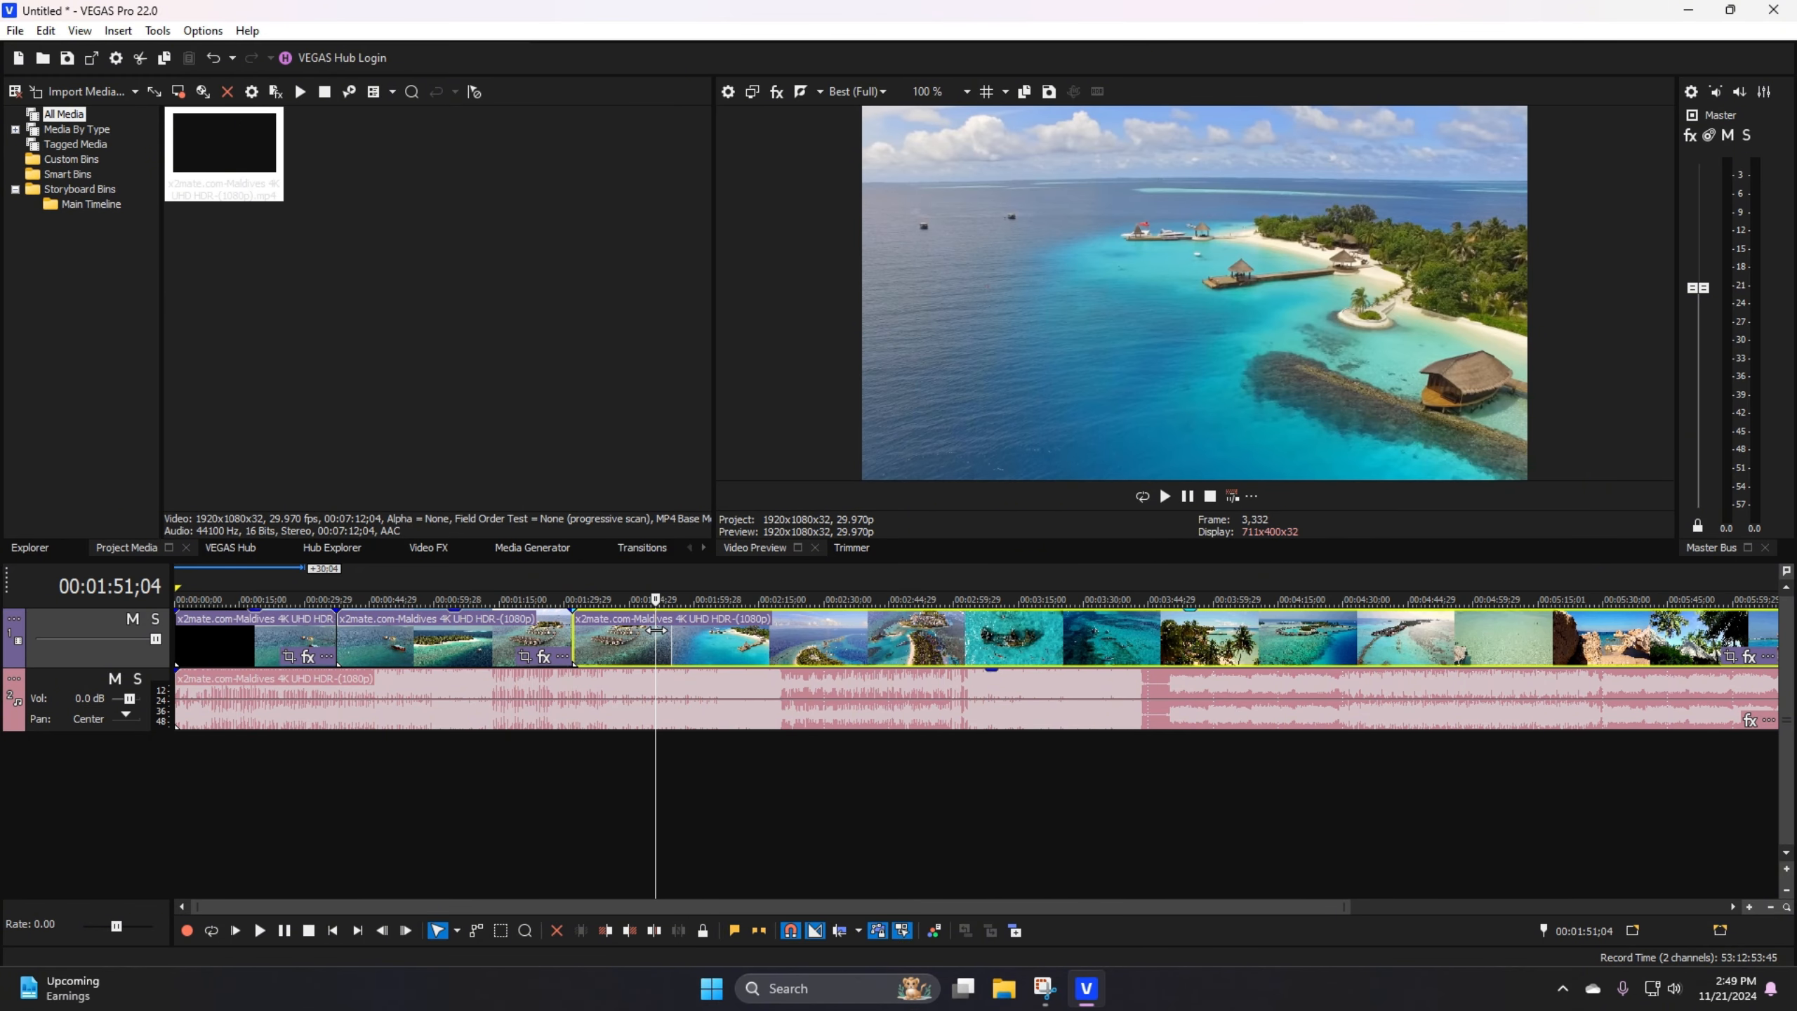
key("s")
left_click(705, 630)
key("s")
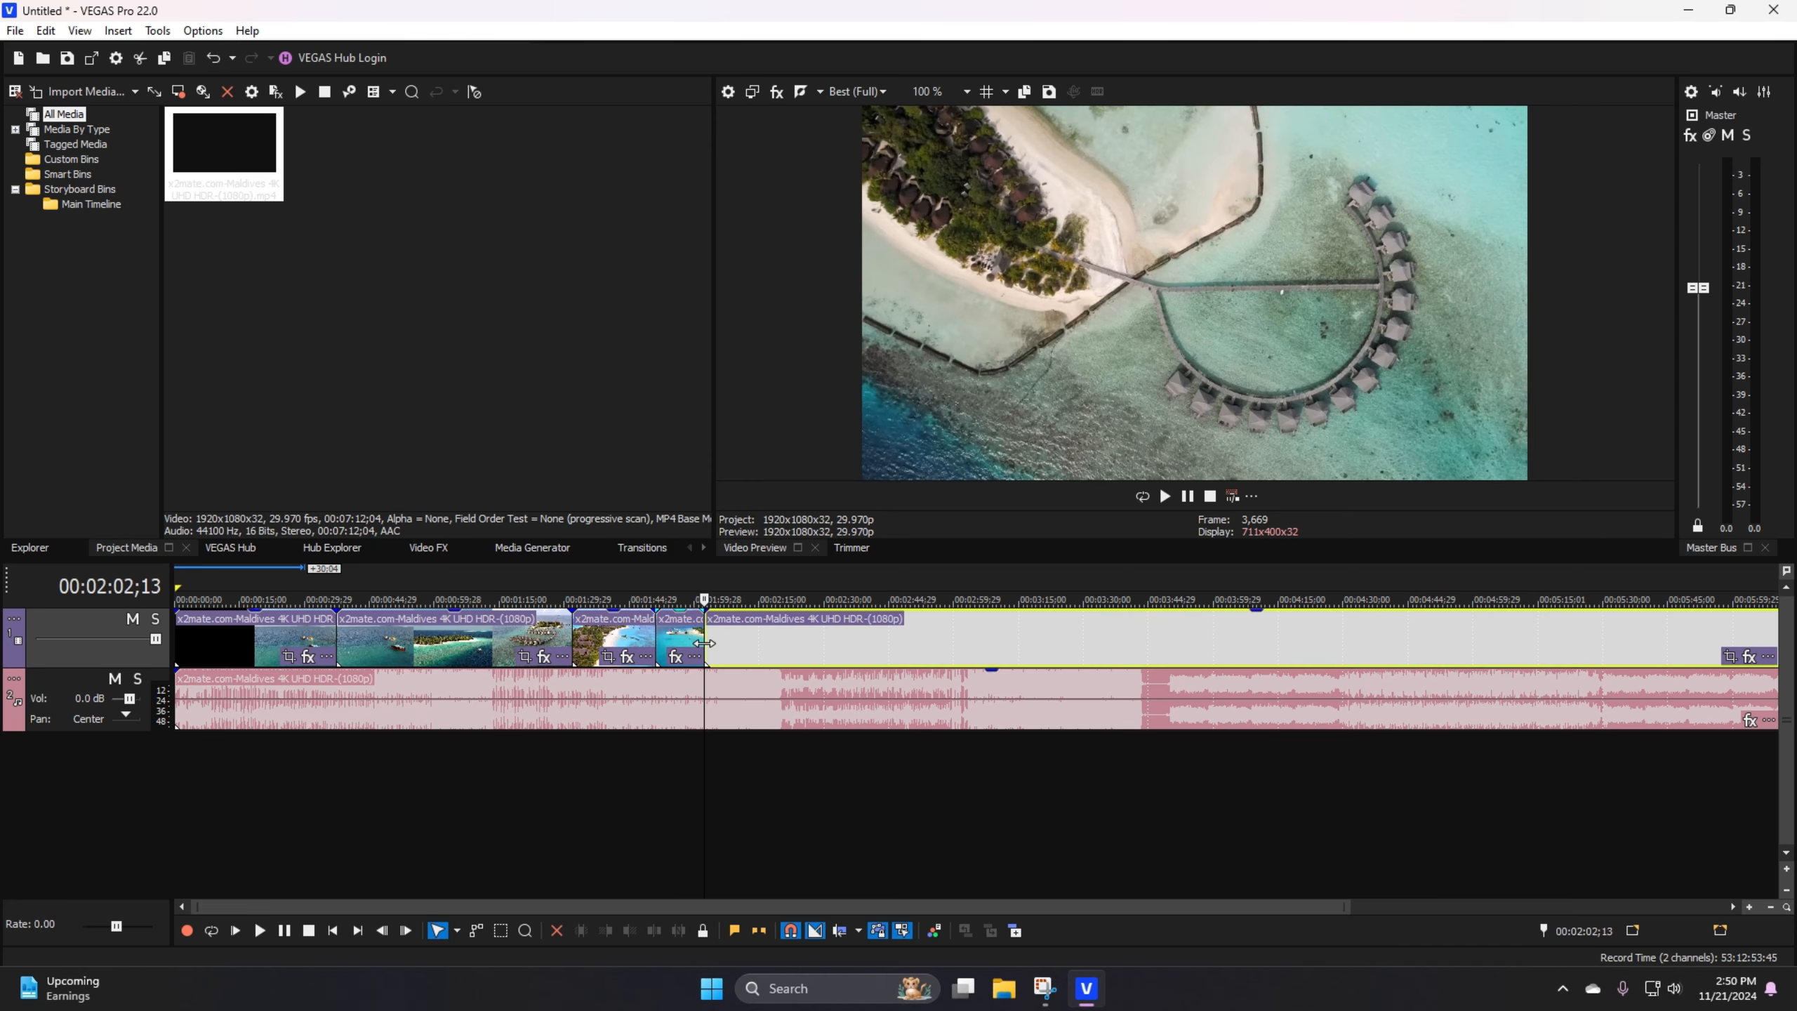
Step: Review the split video events by selecting the last, third and second parts at different points on the timeline
left_click(745, 630)
right_click(797, 631)
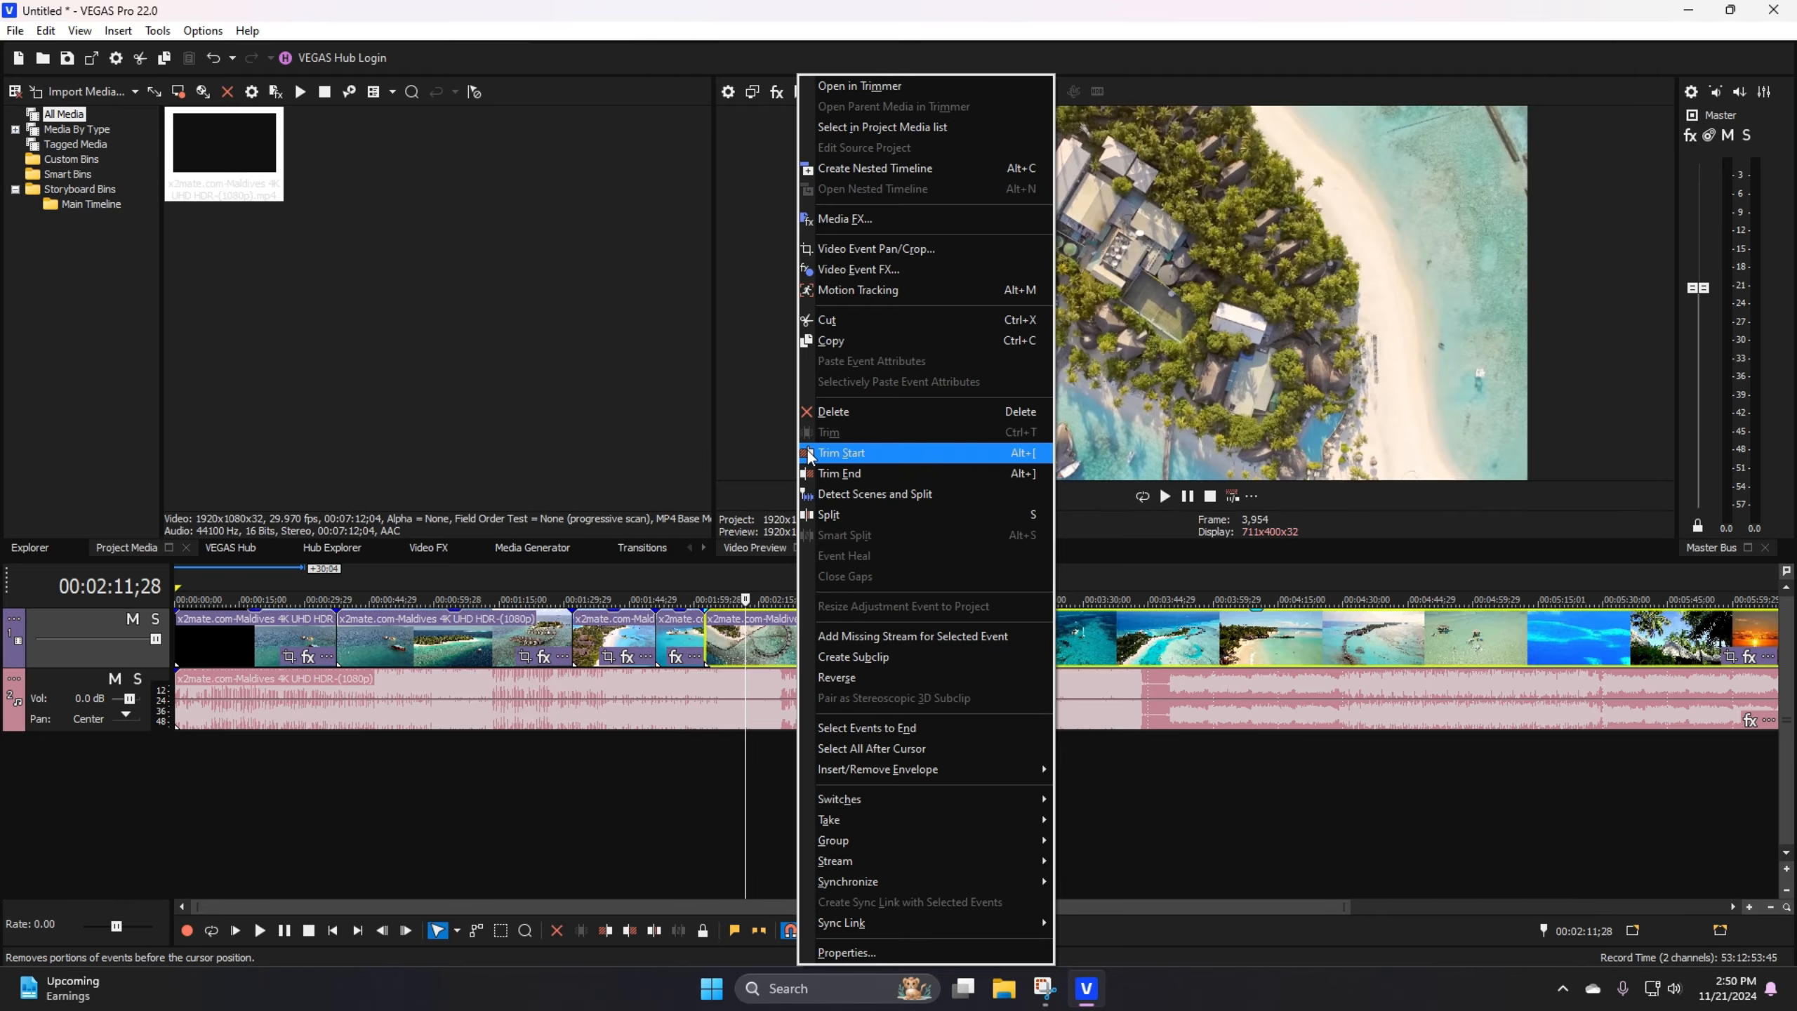
left_click(729, 641)
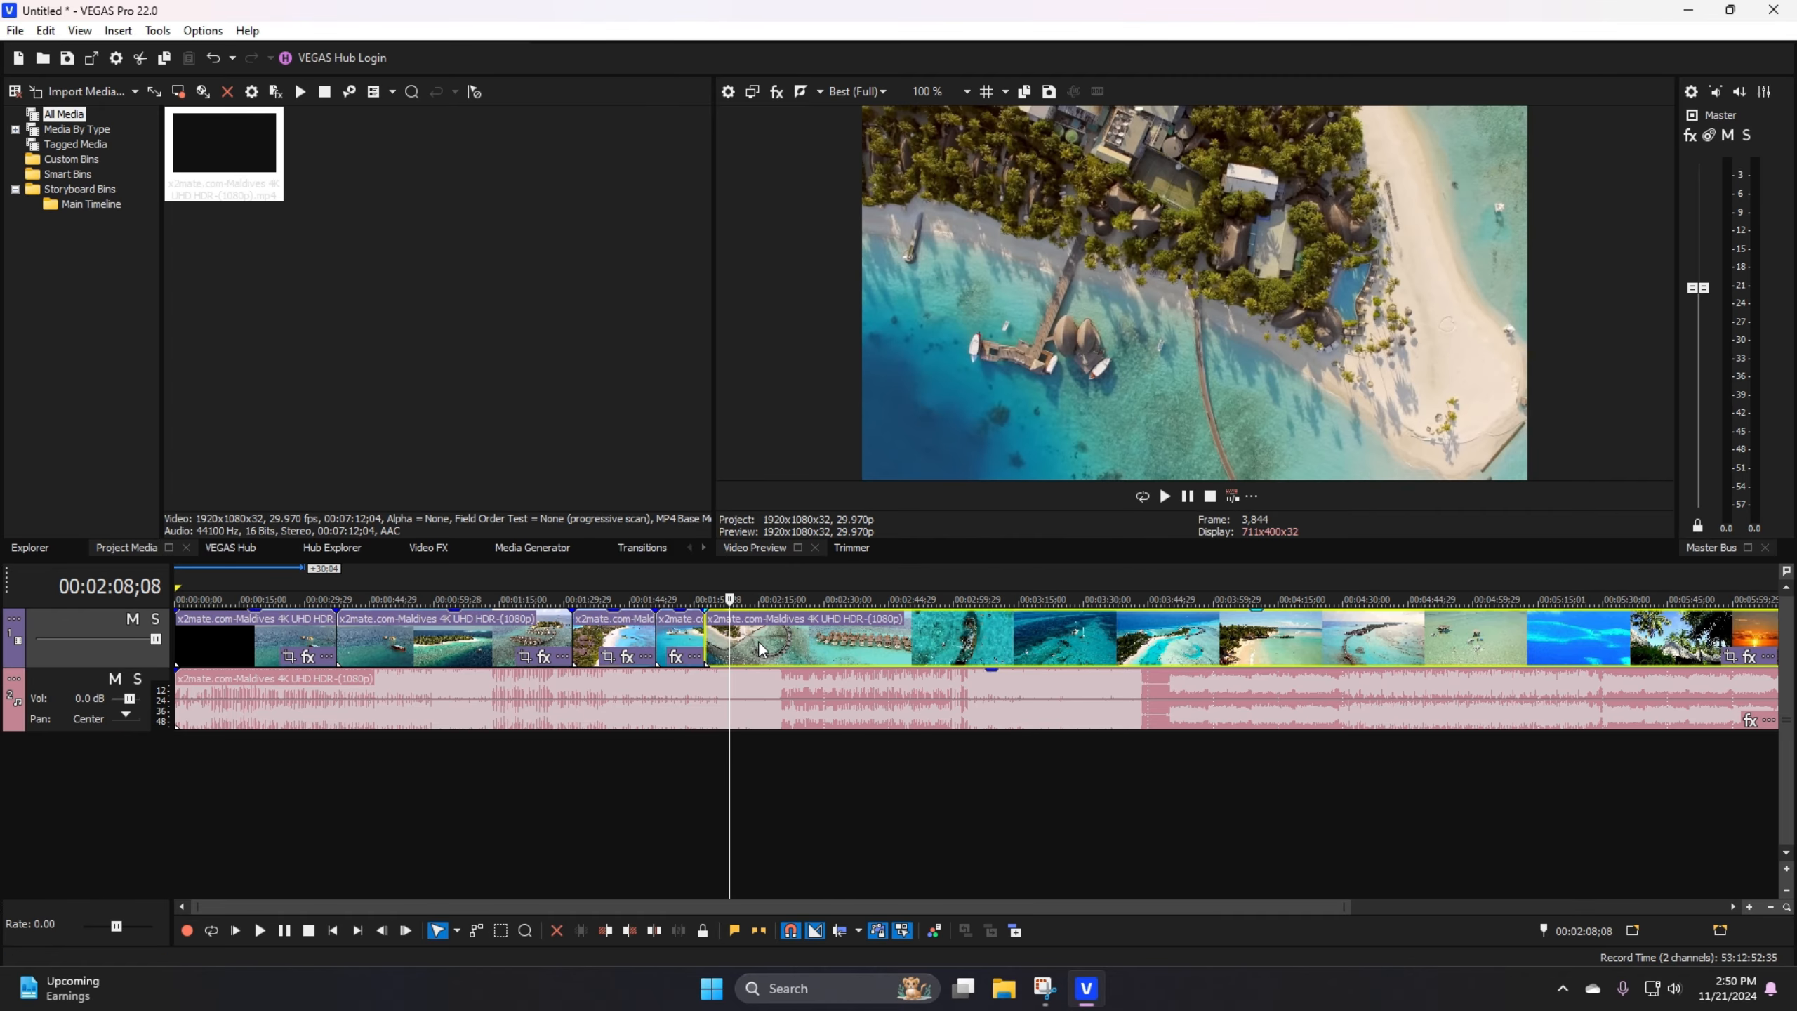
left_click(759, 641)
left_click(538, 637)
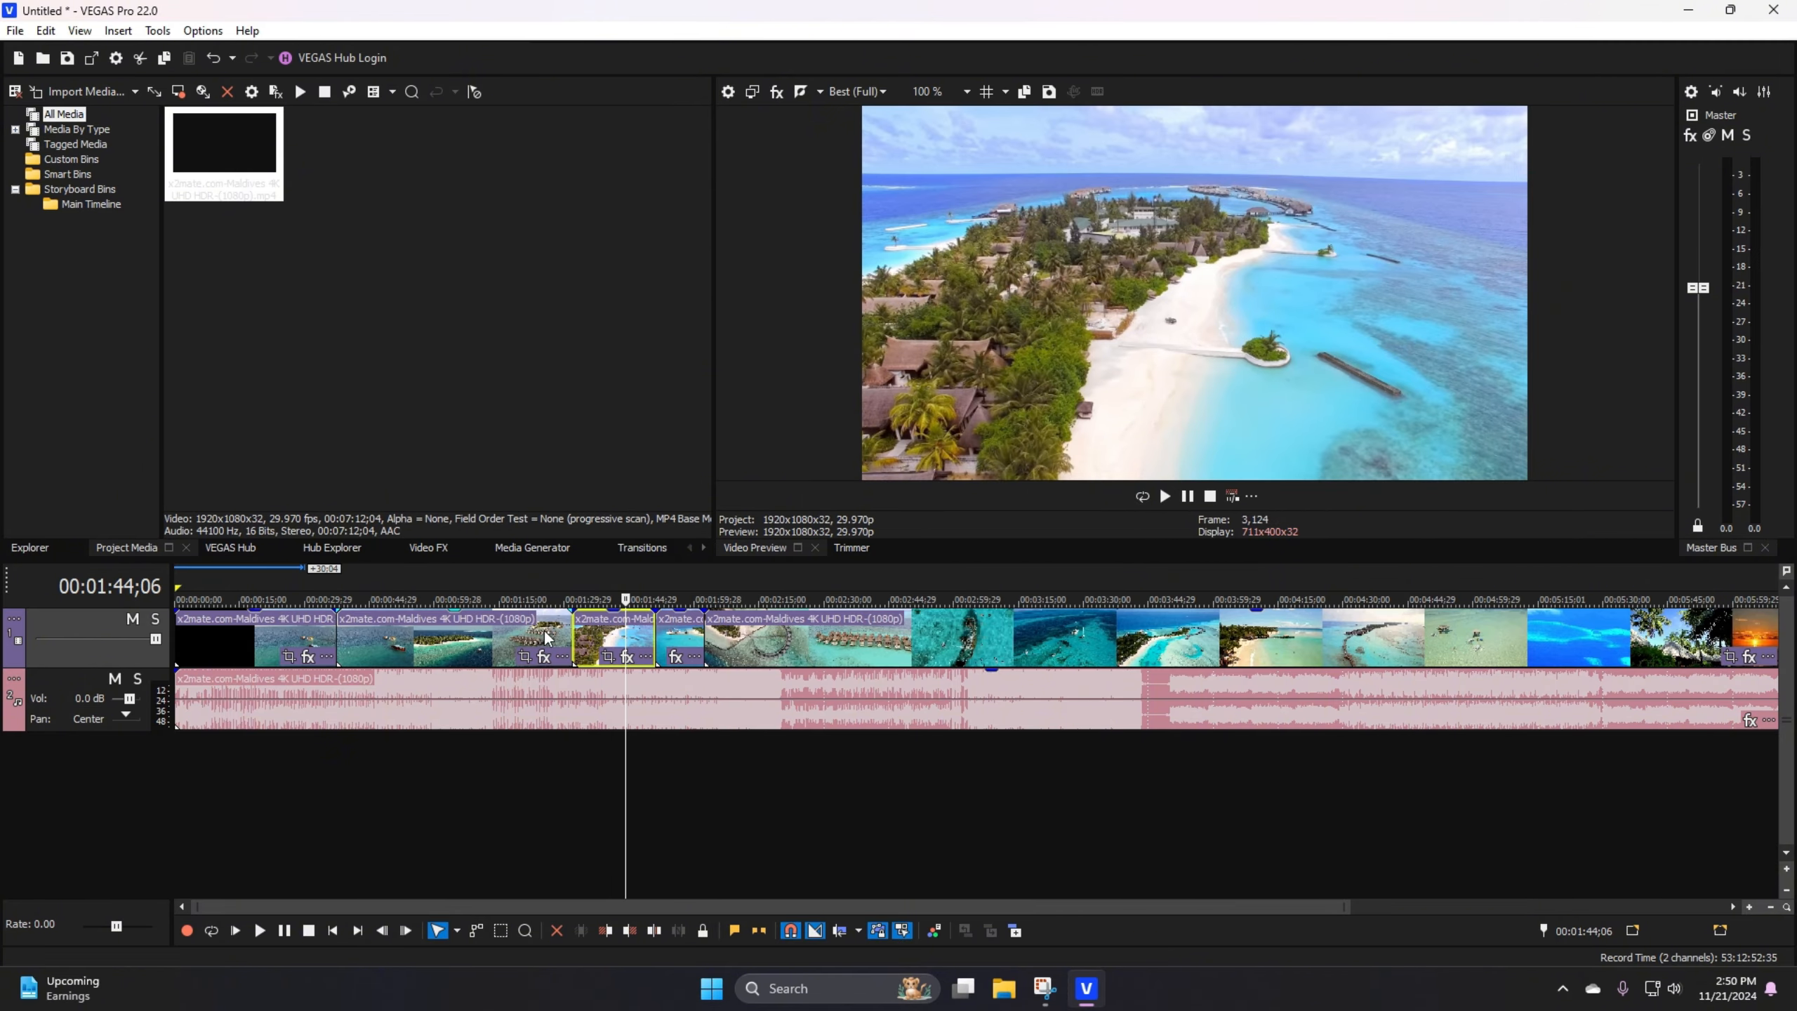
left_click(497, 626)
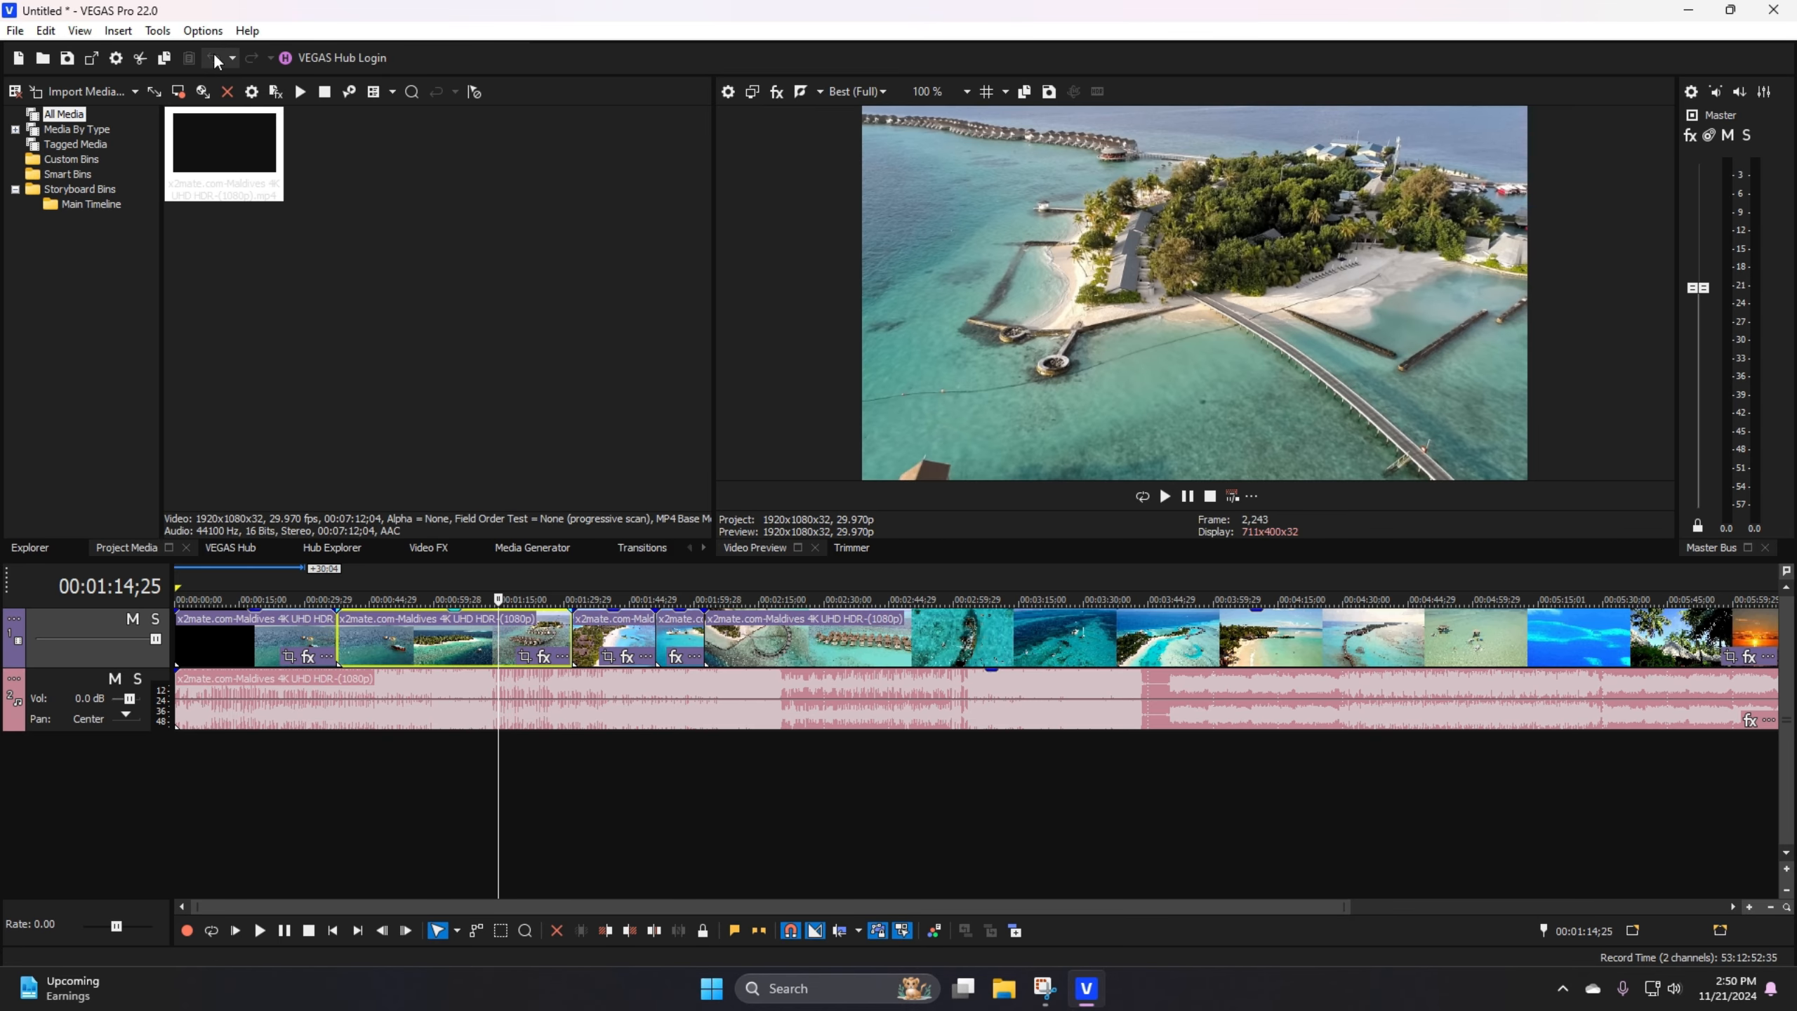
Step: Undo all four splits of the Maldives video event, one after another
left_click(215, 59)
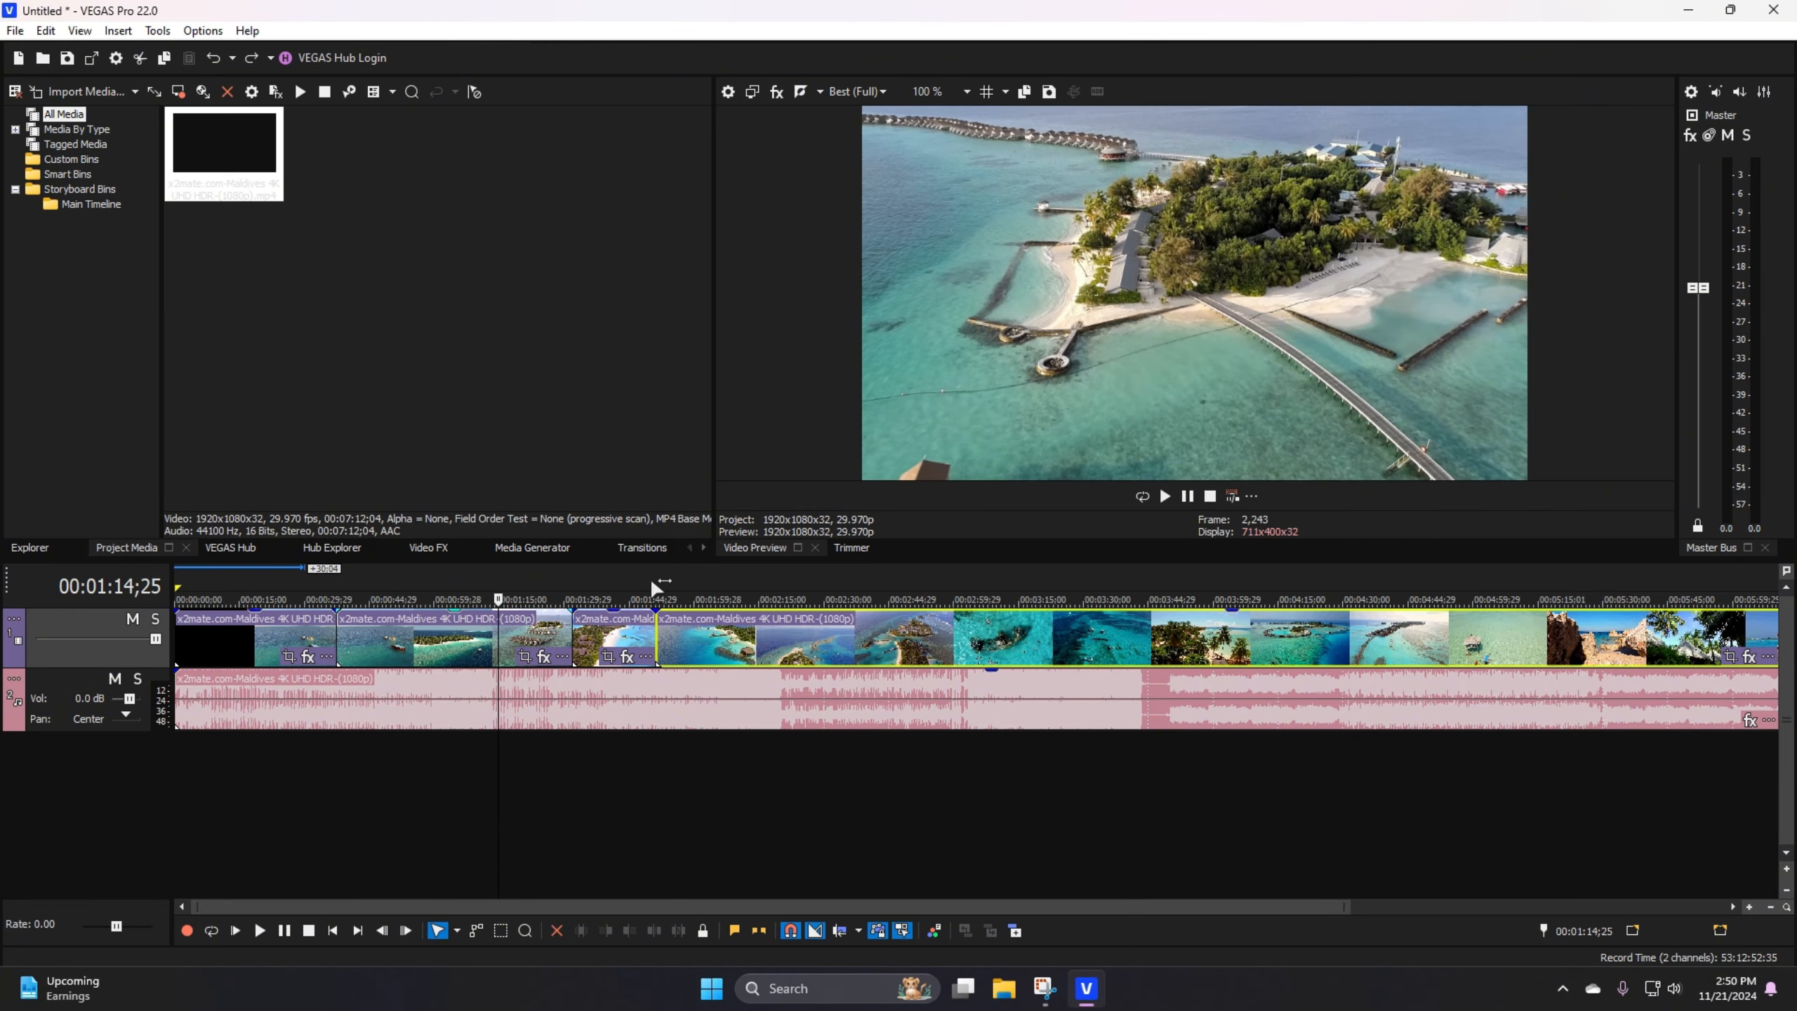
left_click(212, 59)
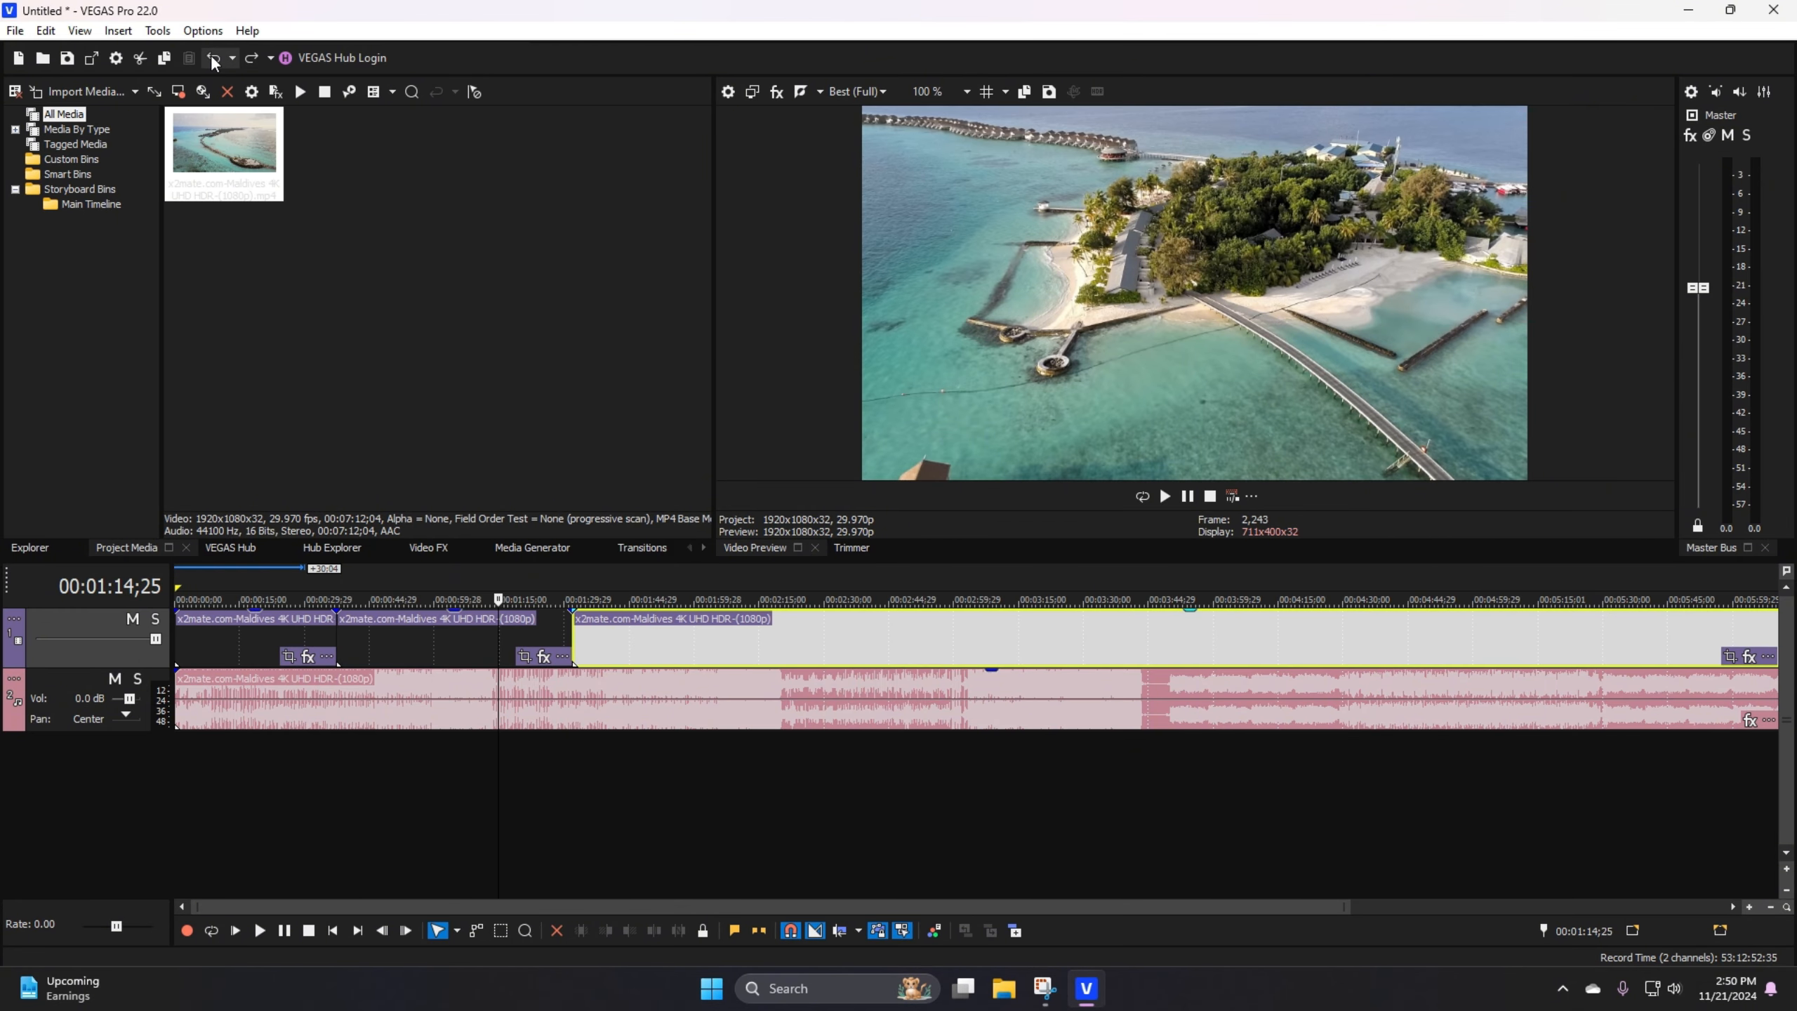
left_click(213, 57)
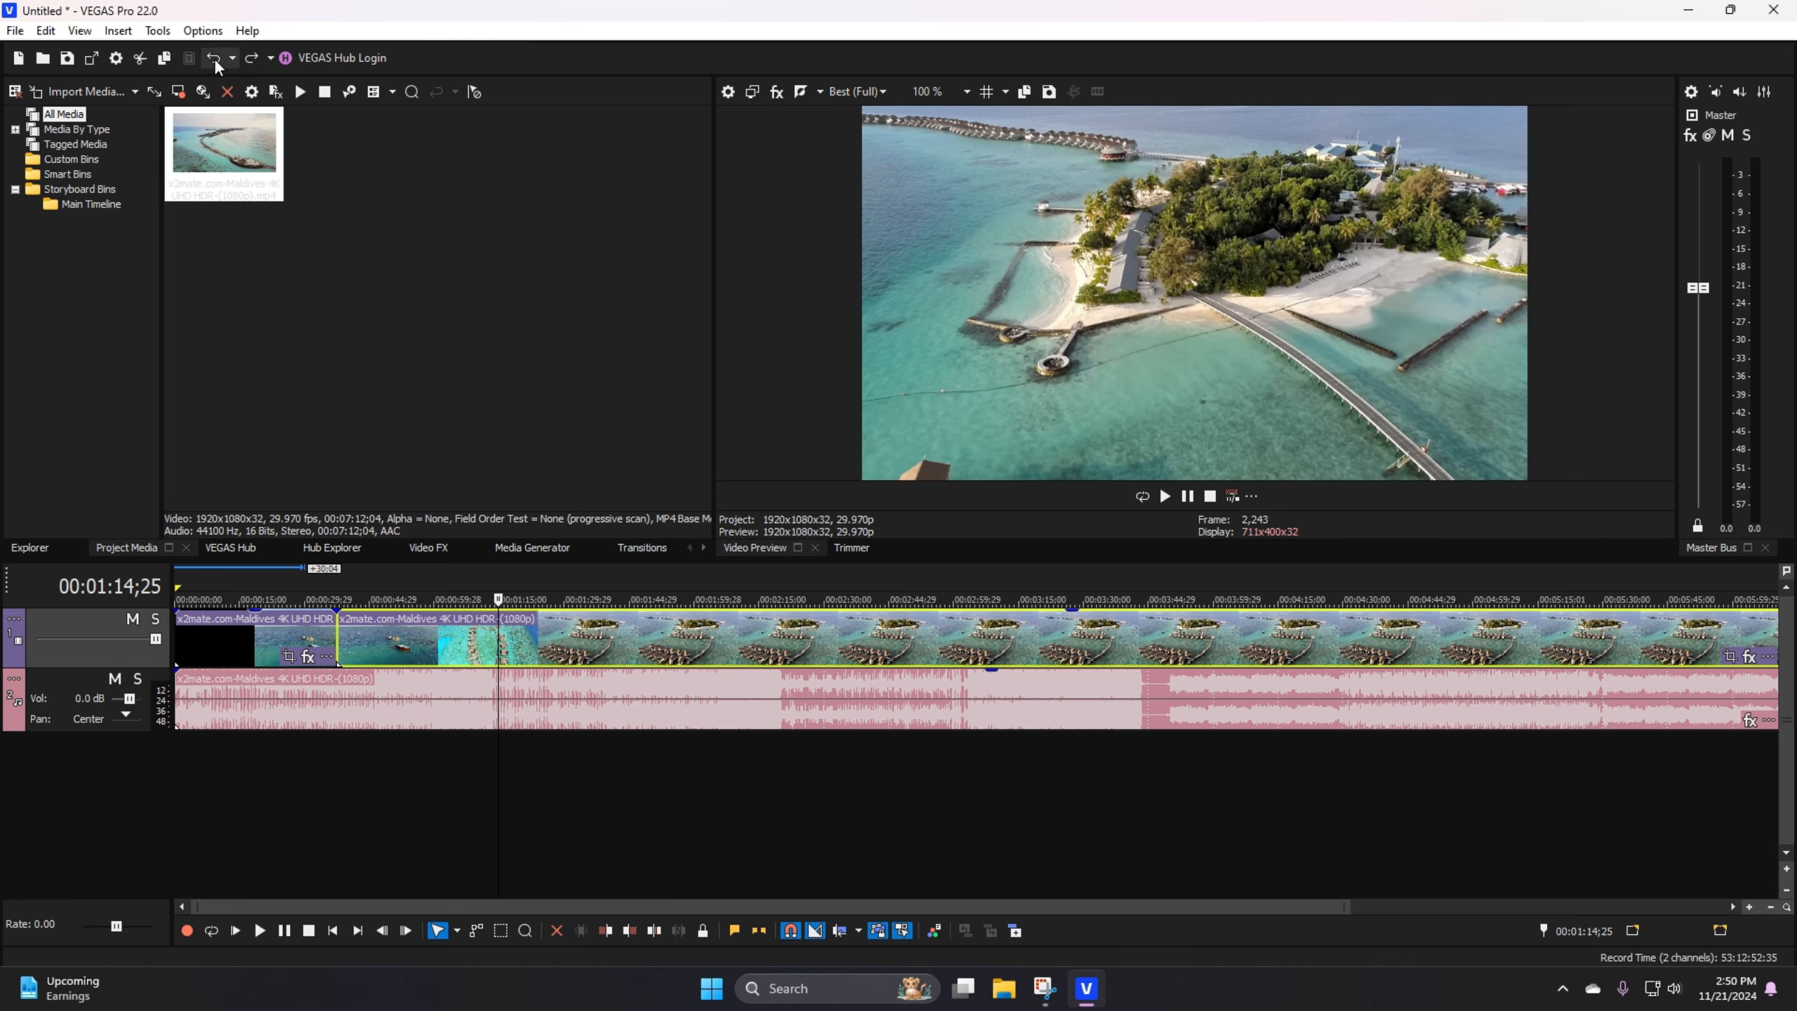
left_click(213, 58)
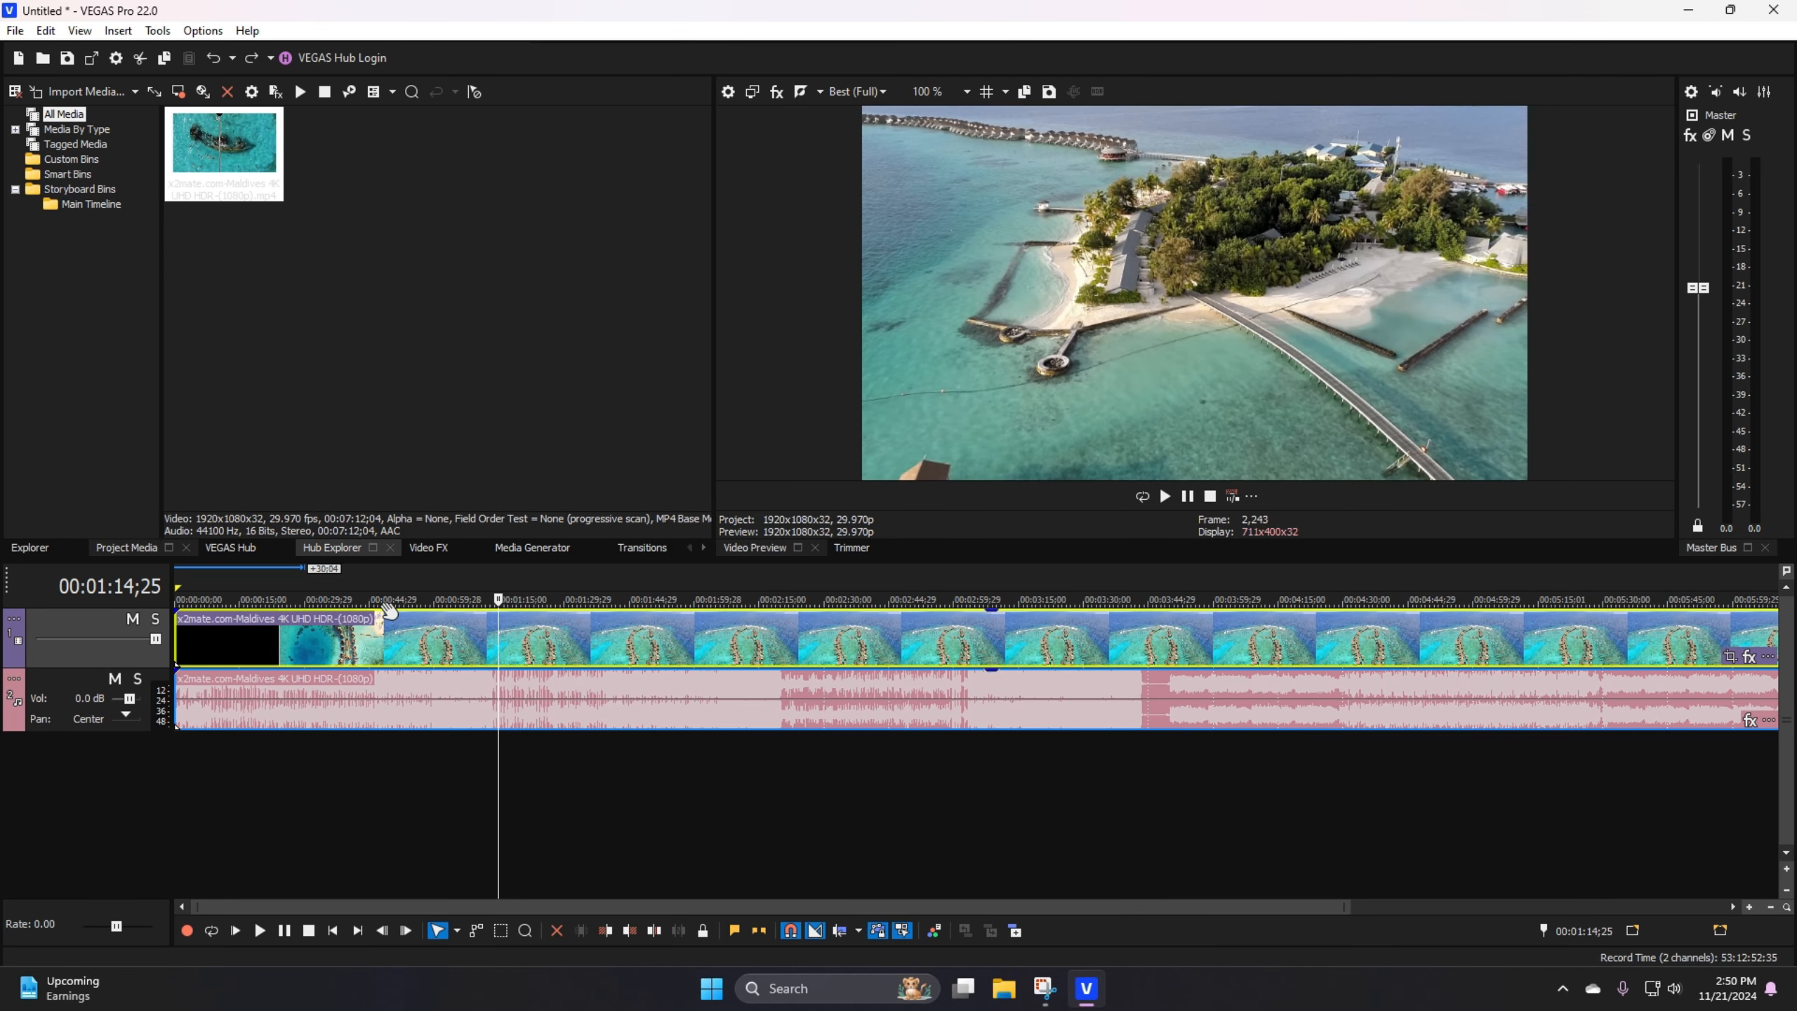
Step: Play the video from 00:00:38;20 and check several other points along the event
left_click(342, 749)
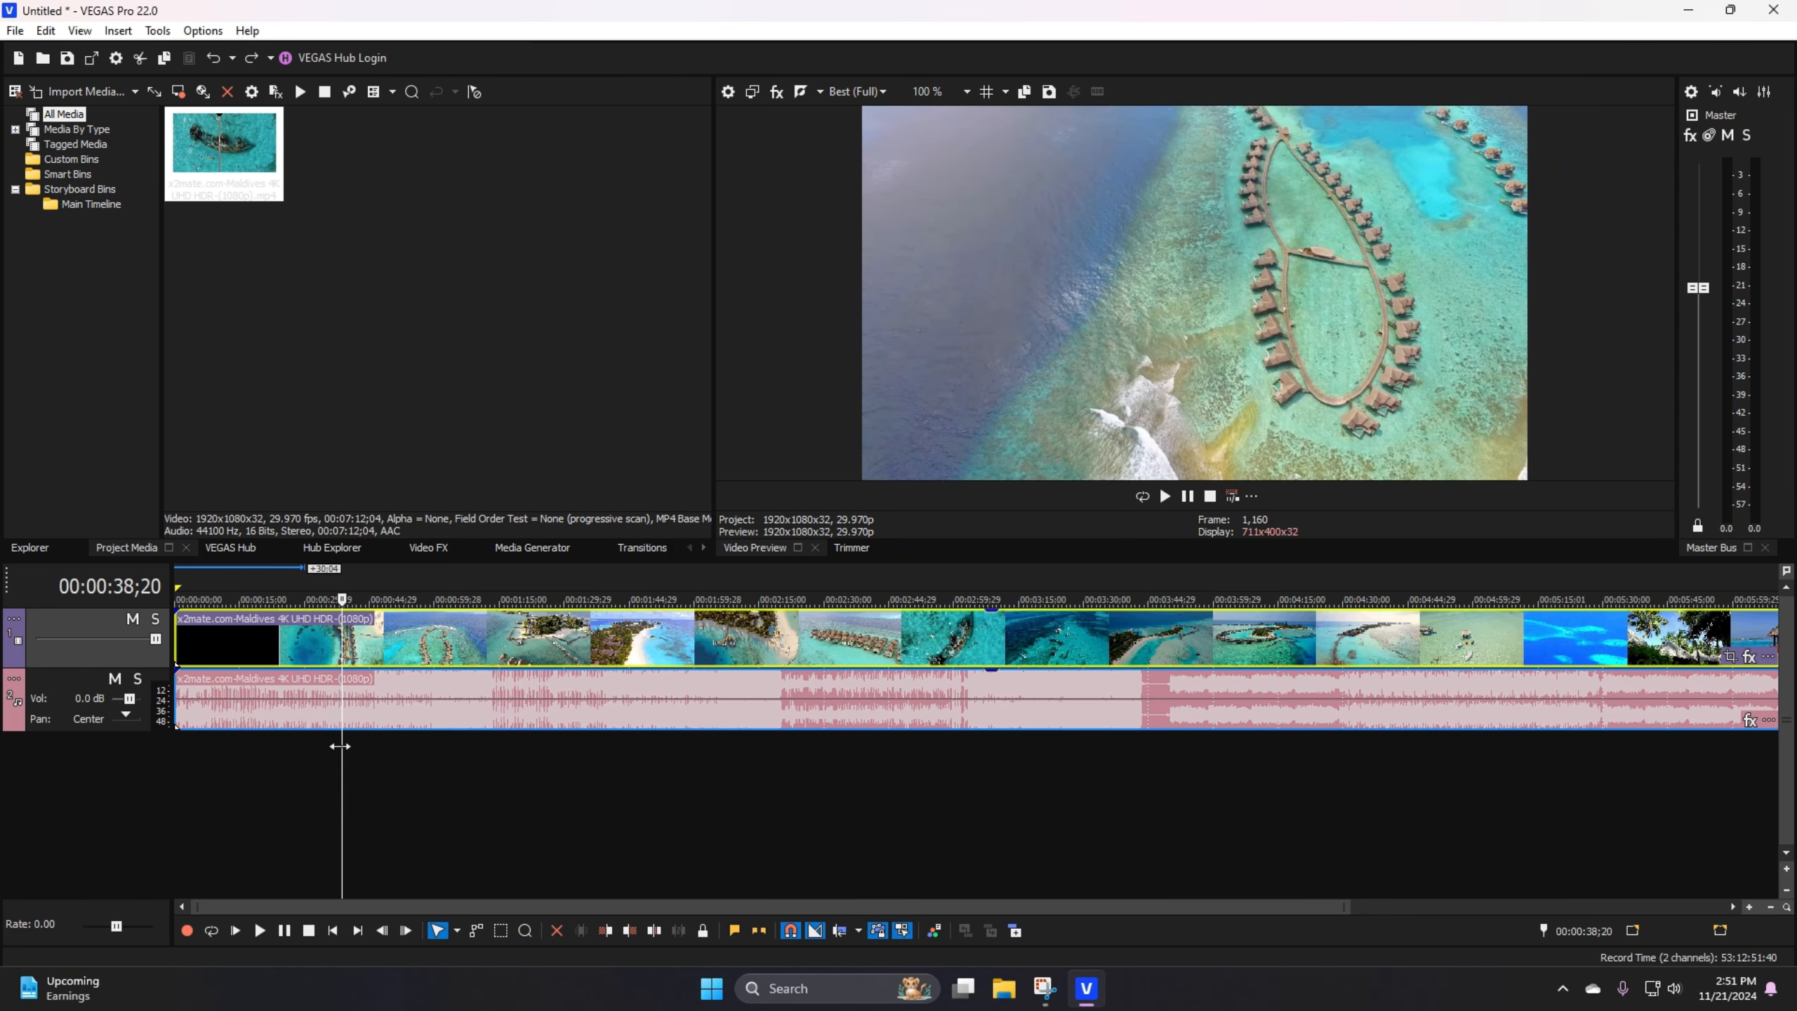
key("space")
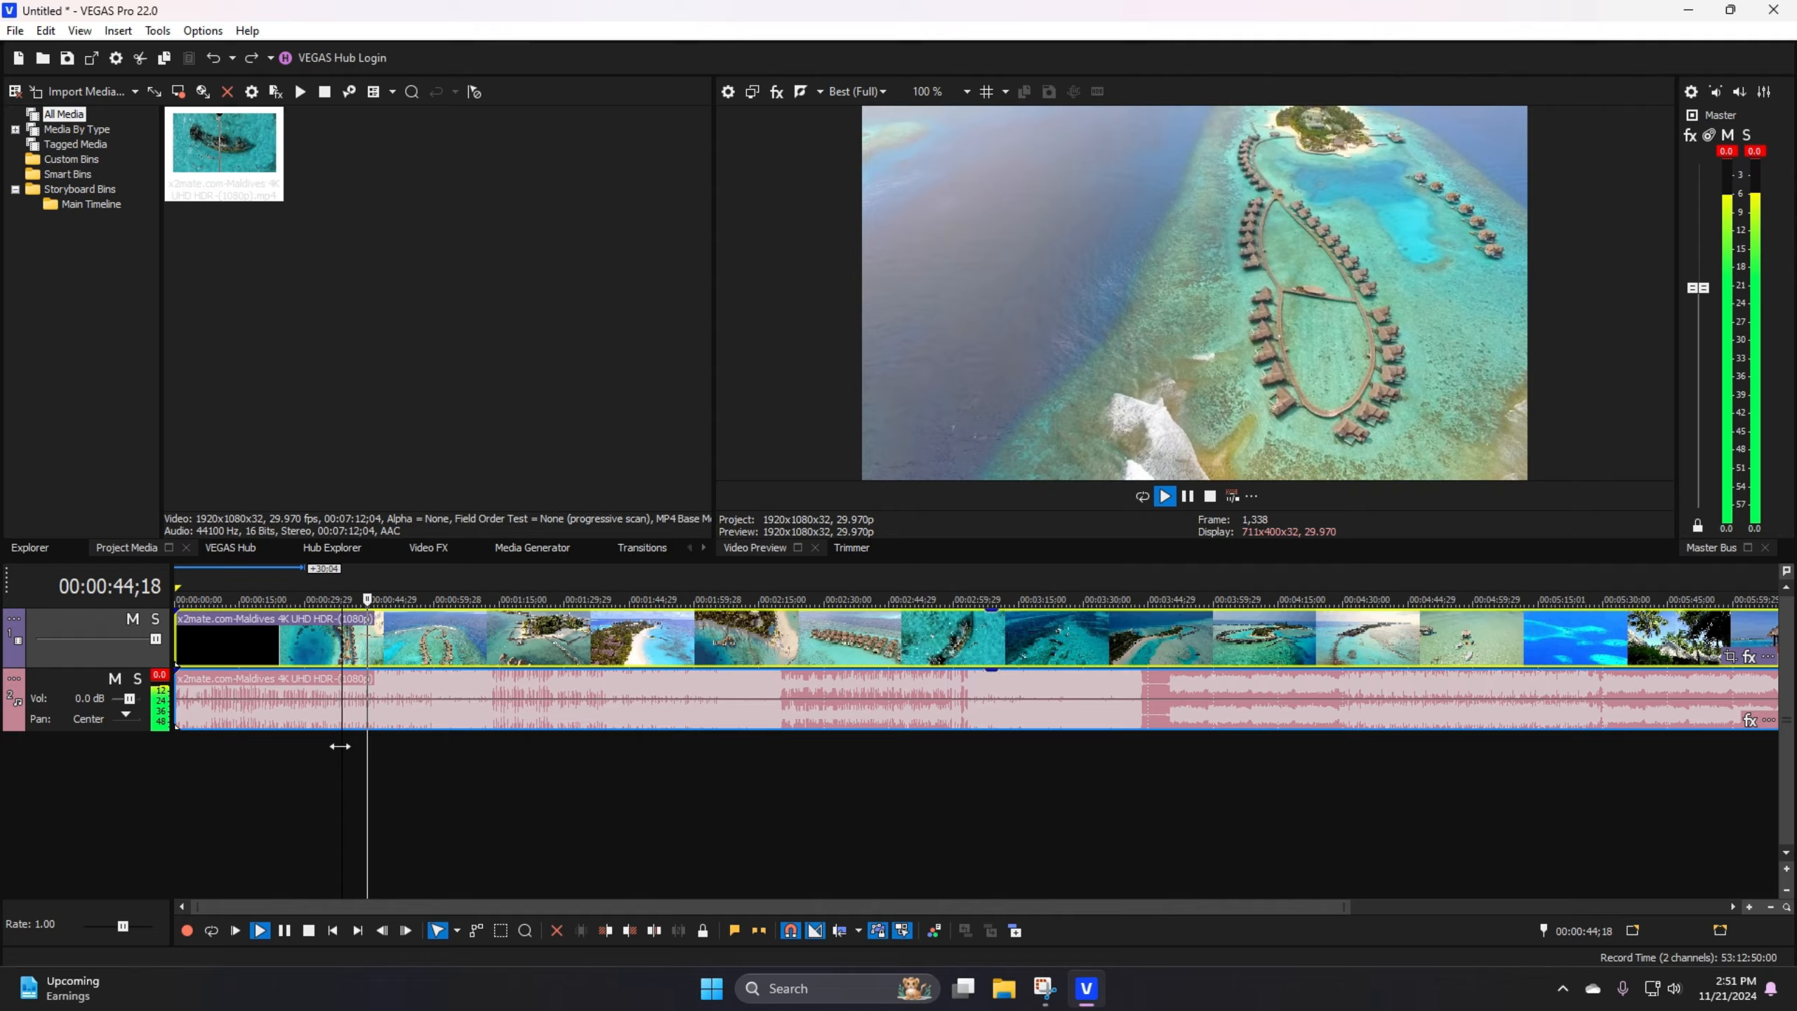
key("space")
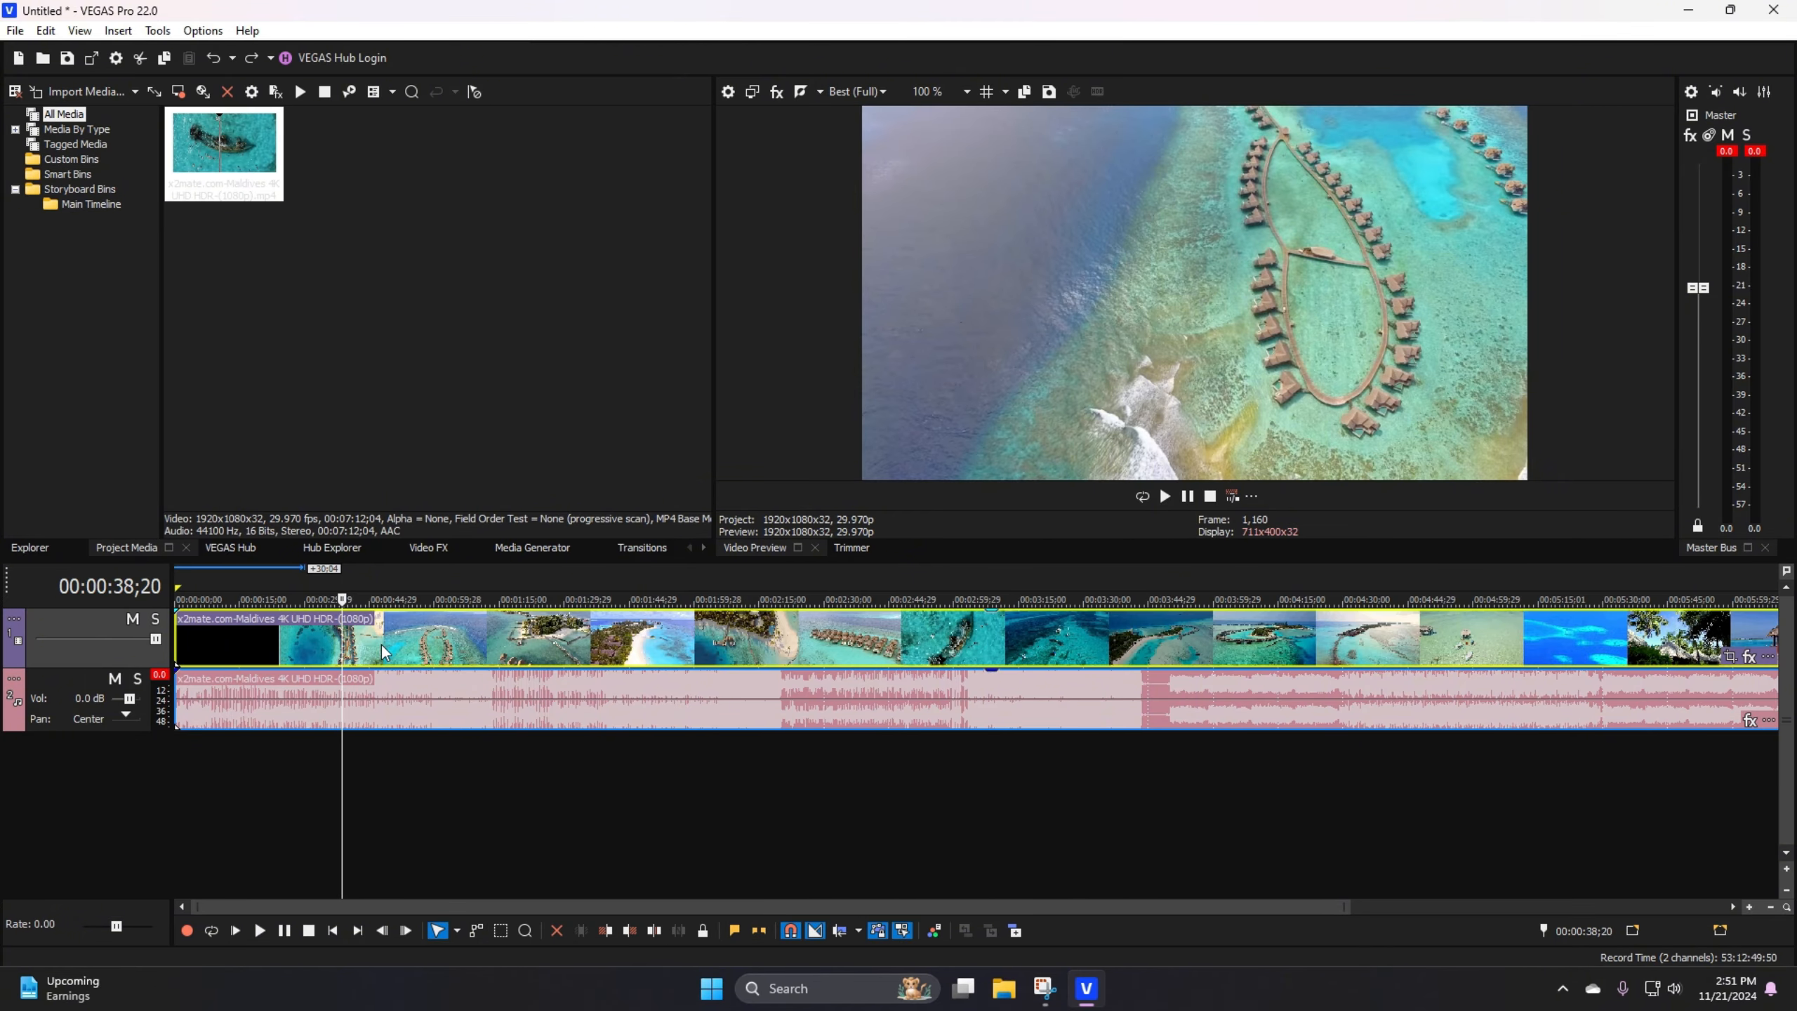
left_click(466, 641)
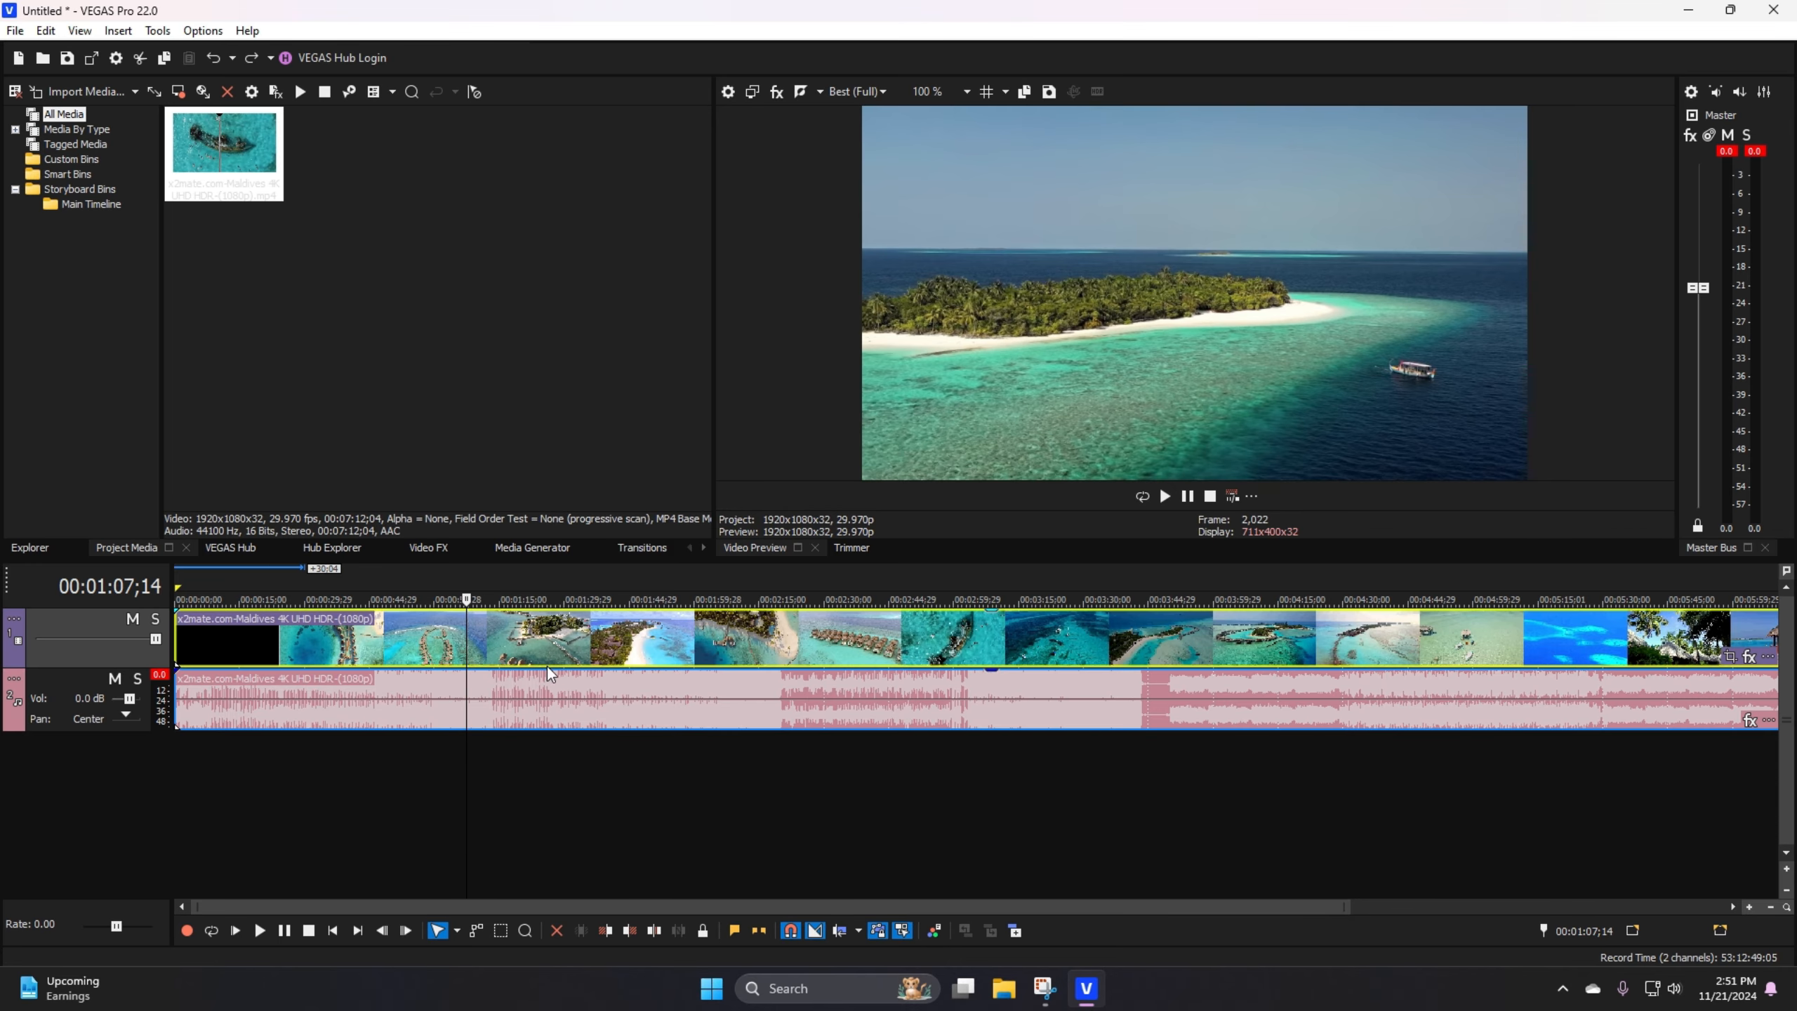
left_click(594, 640)
left_click(441, 637)
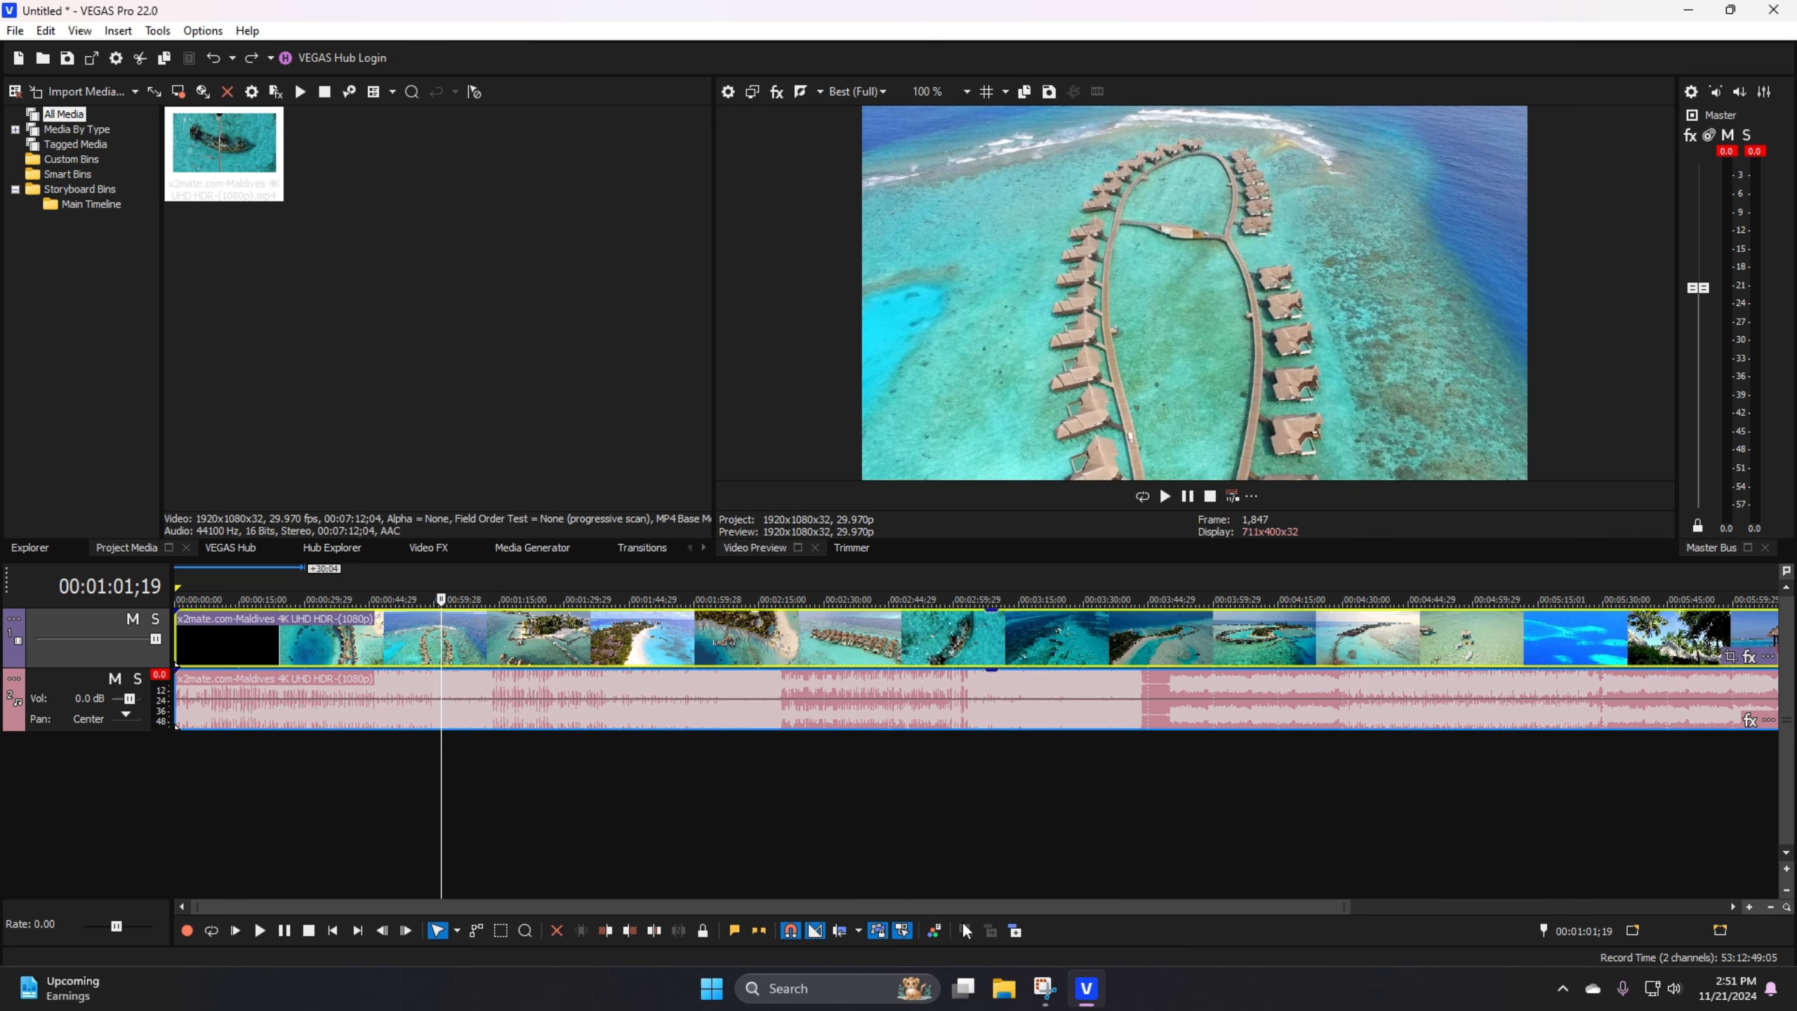
left_click(286, 648)
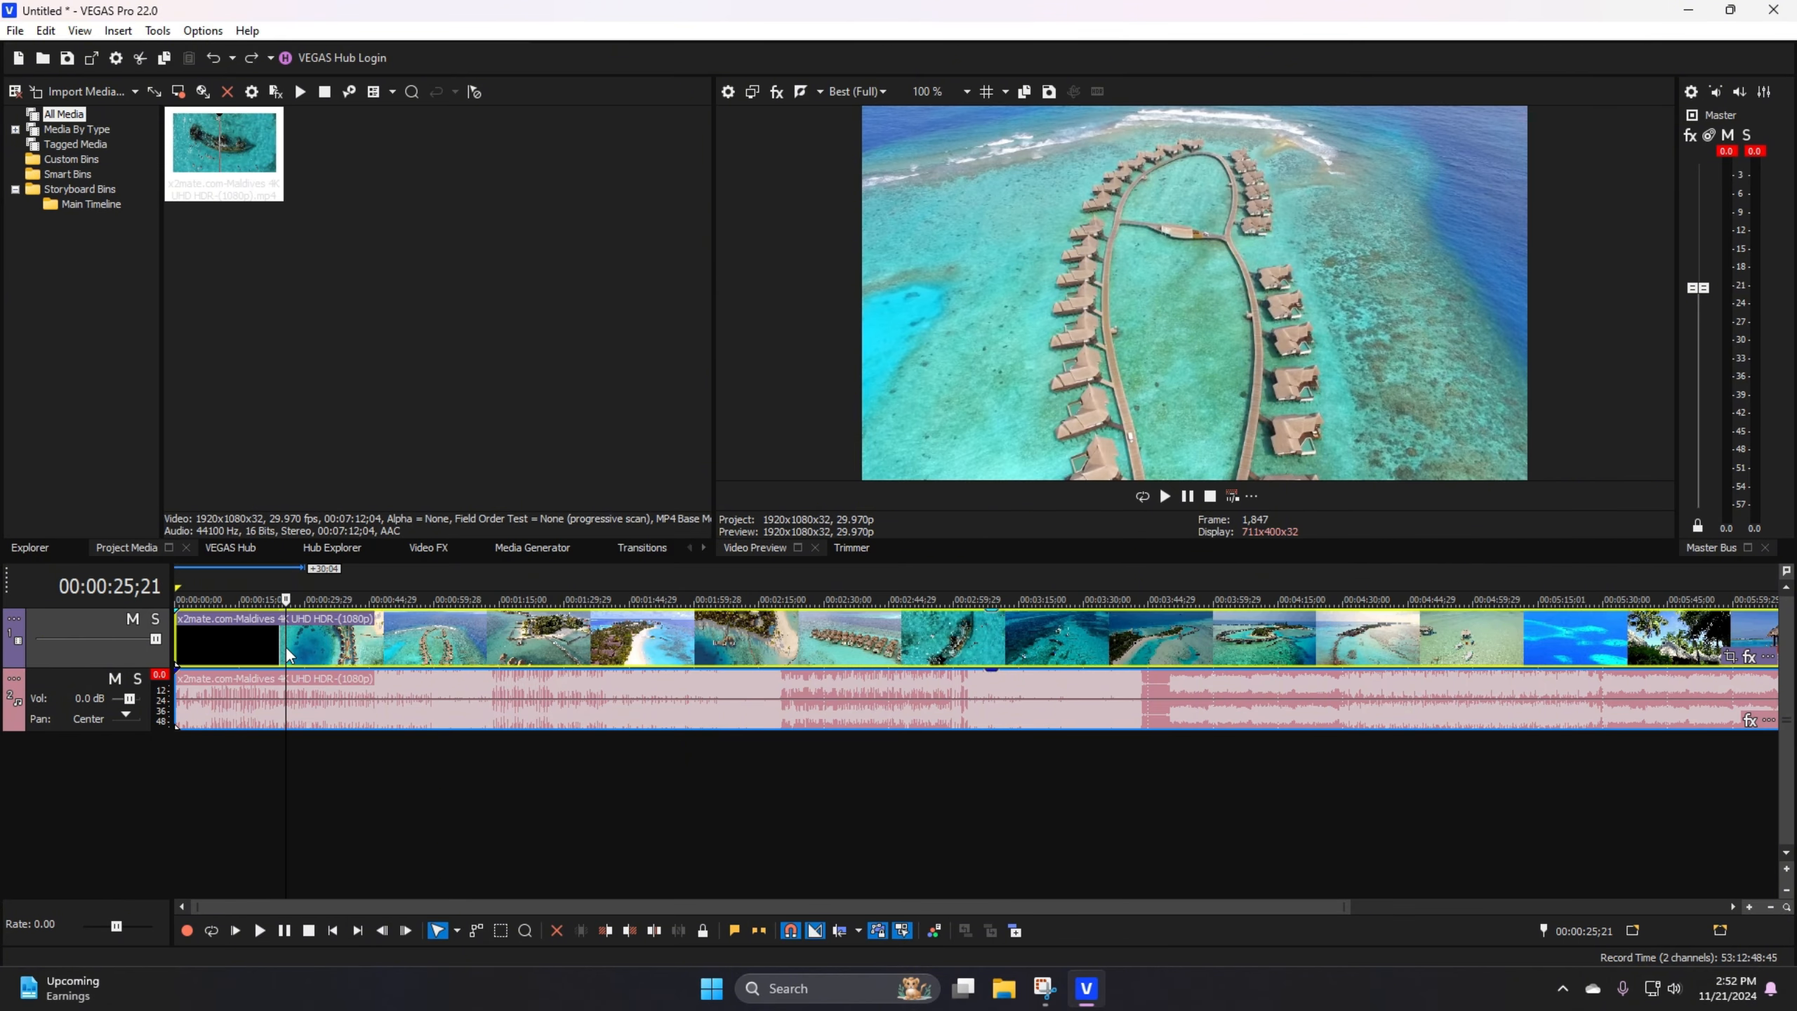
Step: Delete the Maldives video's original audio event from the audio track, keeping the video event
scroll(440, 663, "up", 3)
scroll(441, 663, "down", 4)
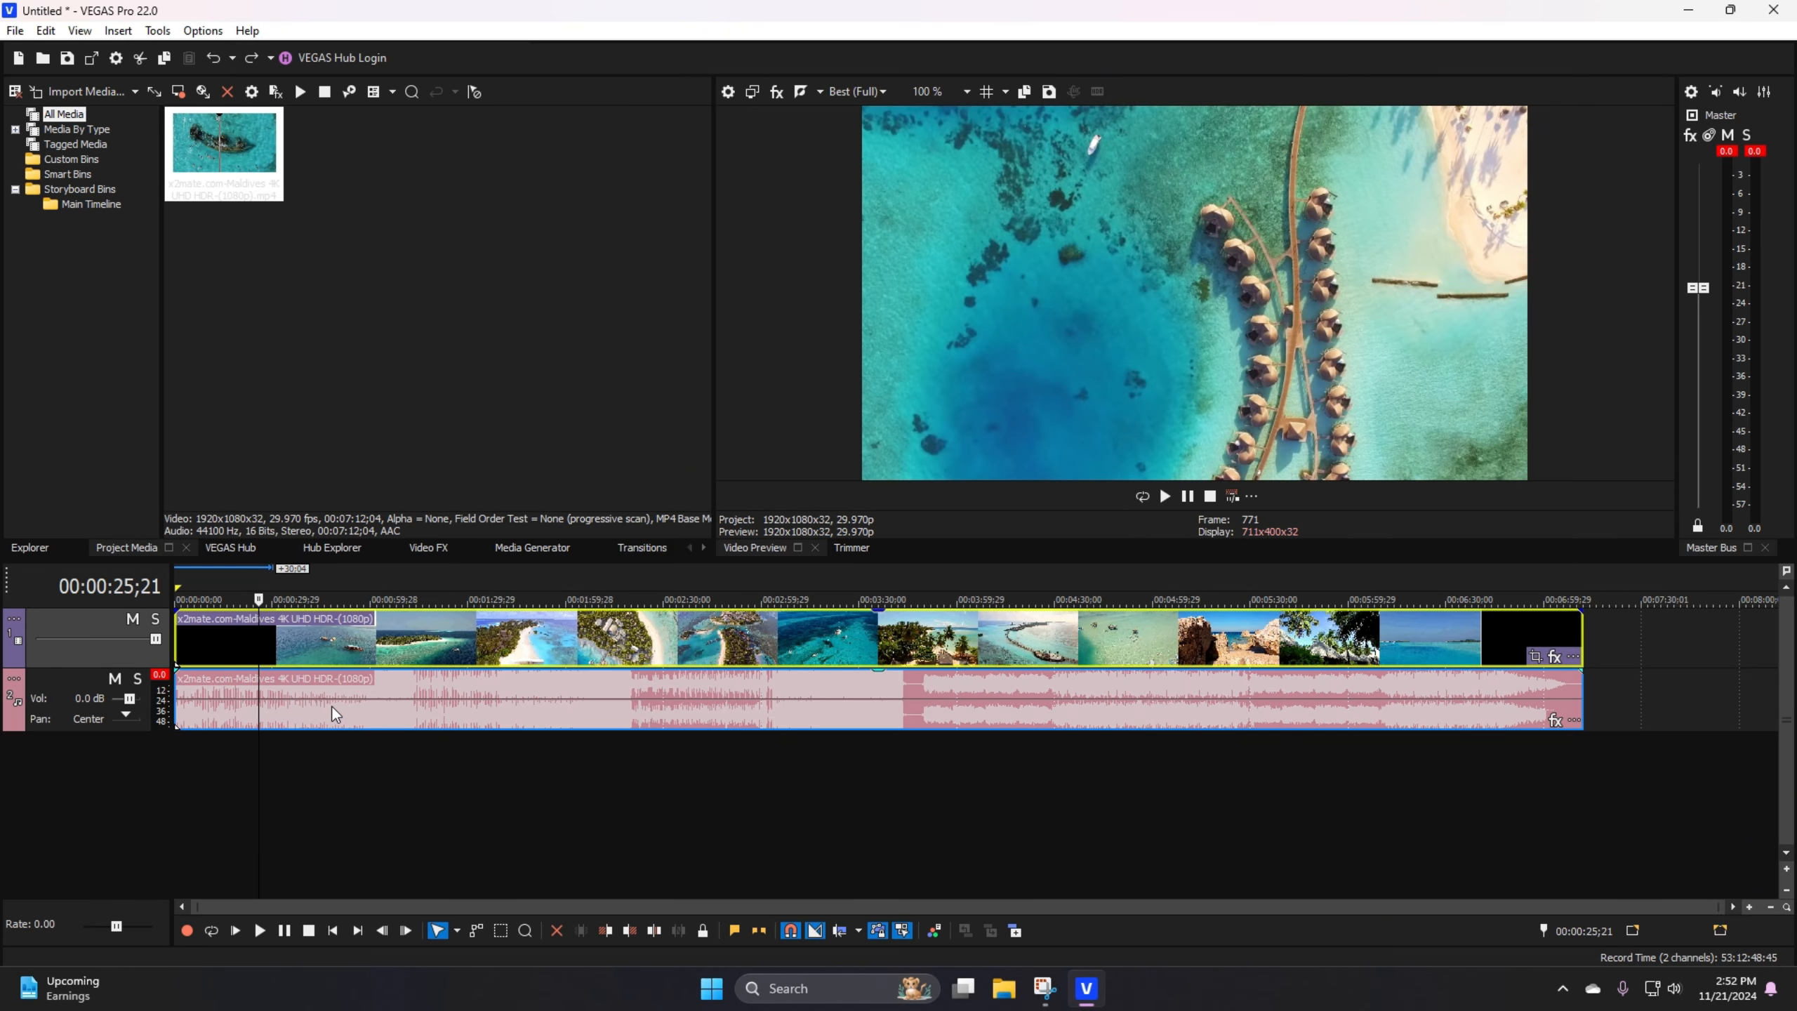
right_click(292, 705)
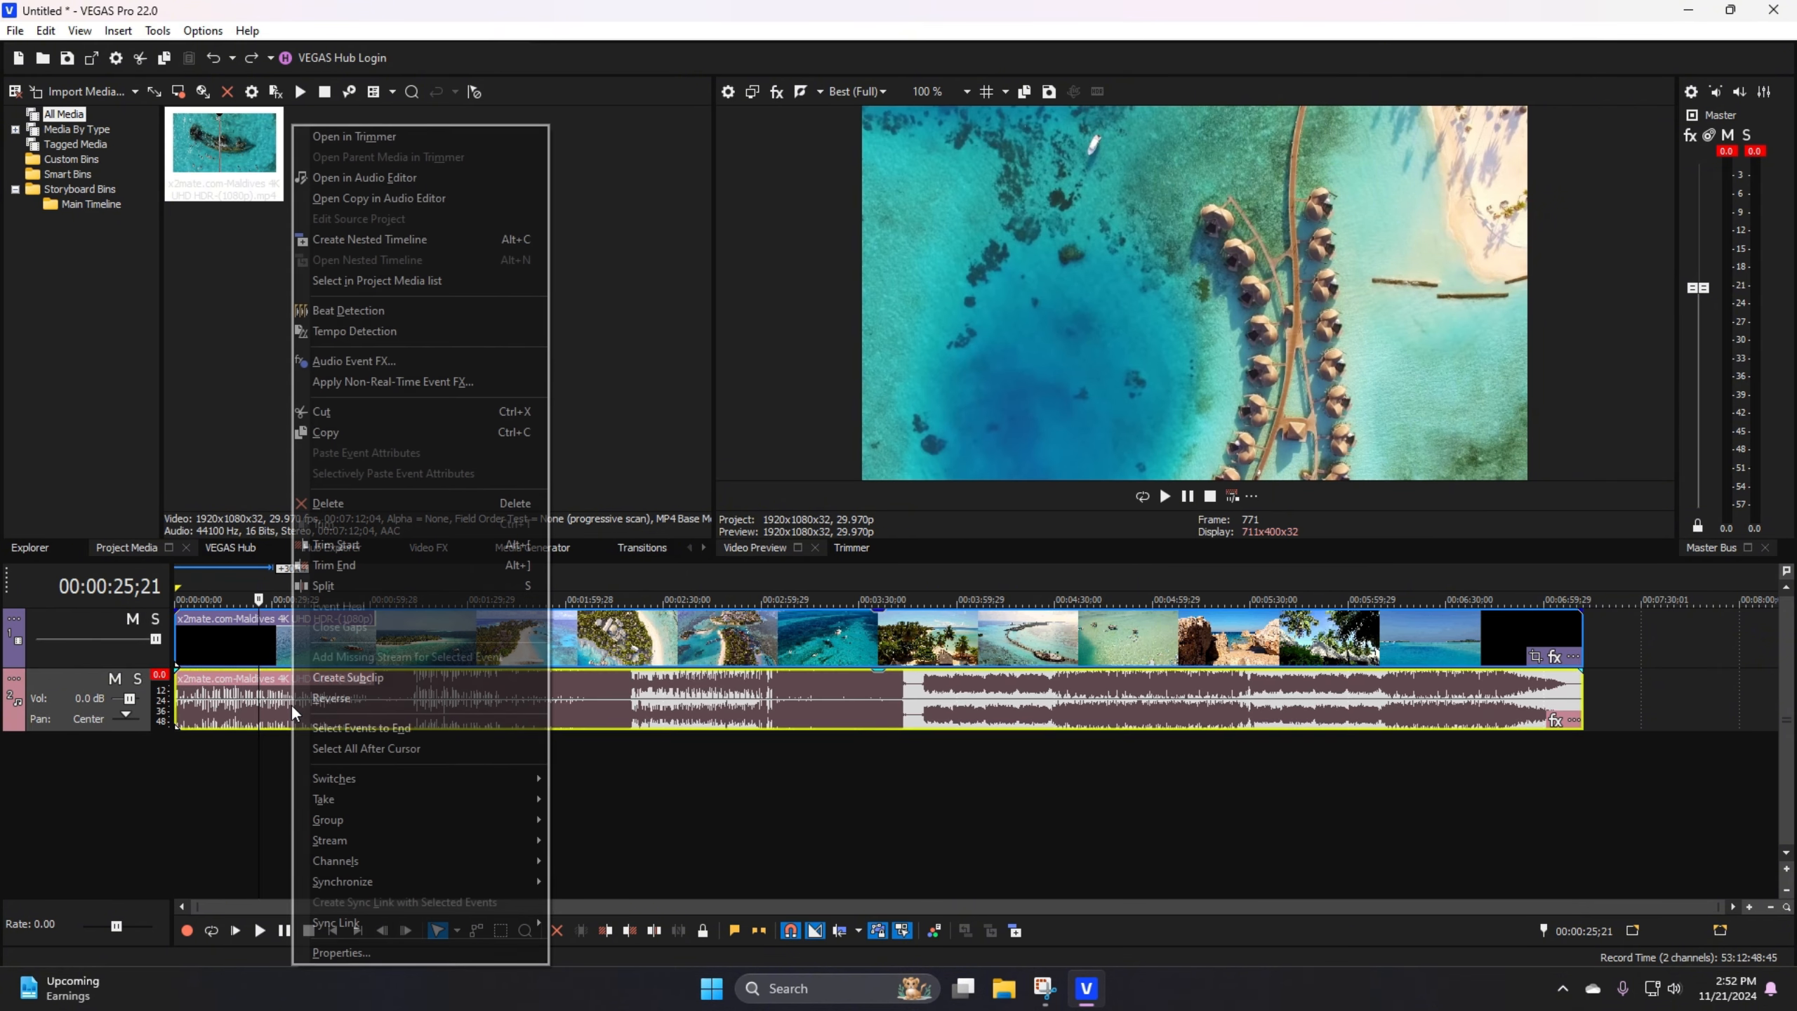
left_click(346, 503)
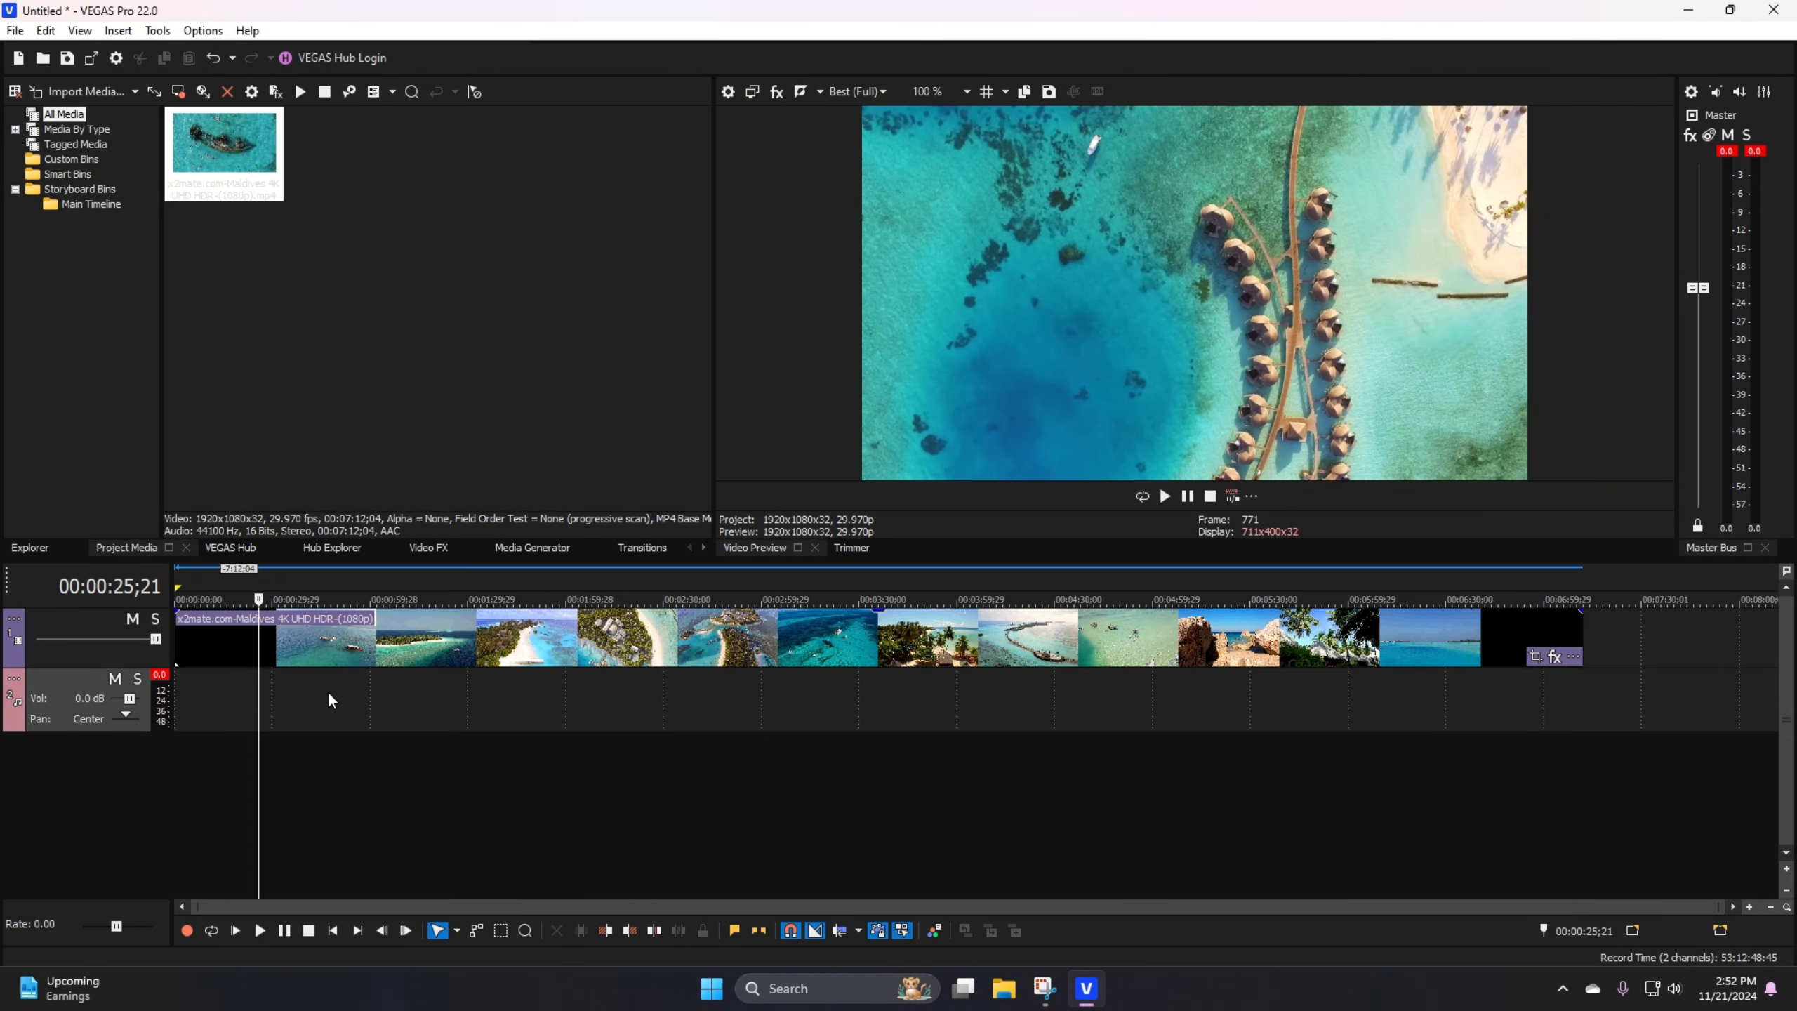
left_click(231, 698)
left_click(255, 699)
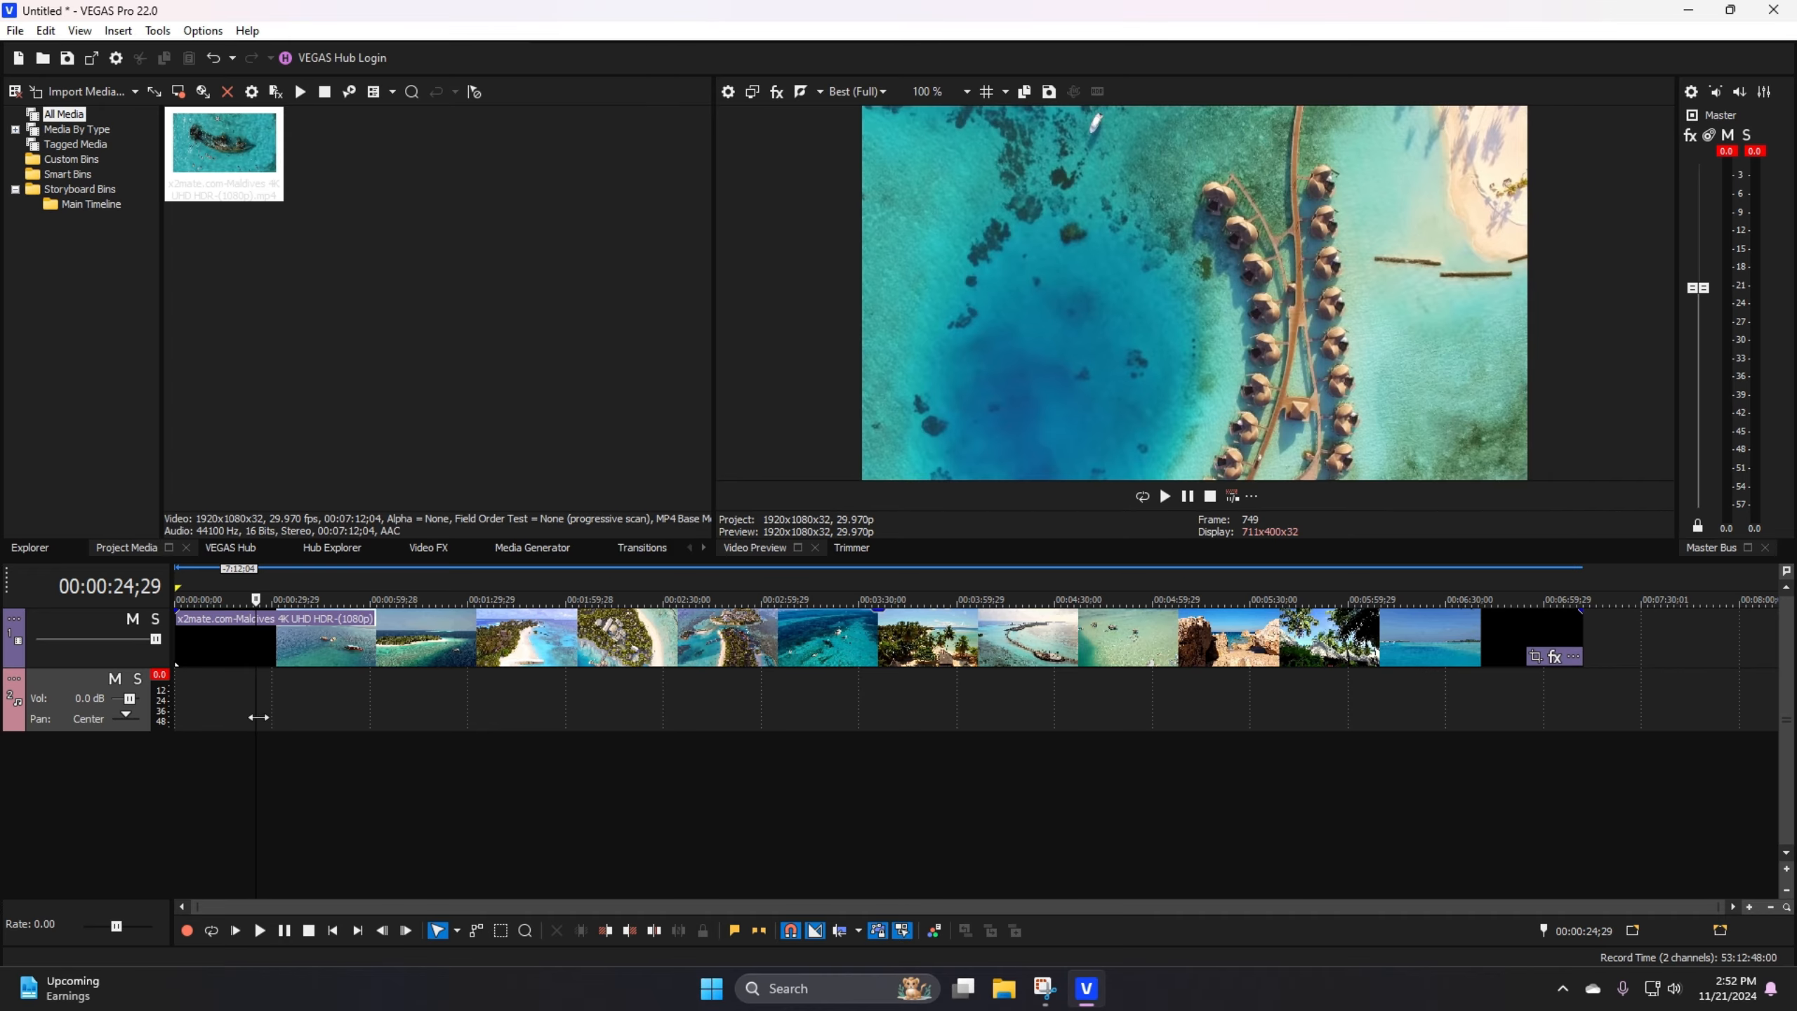
left_click(16, 32)
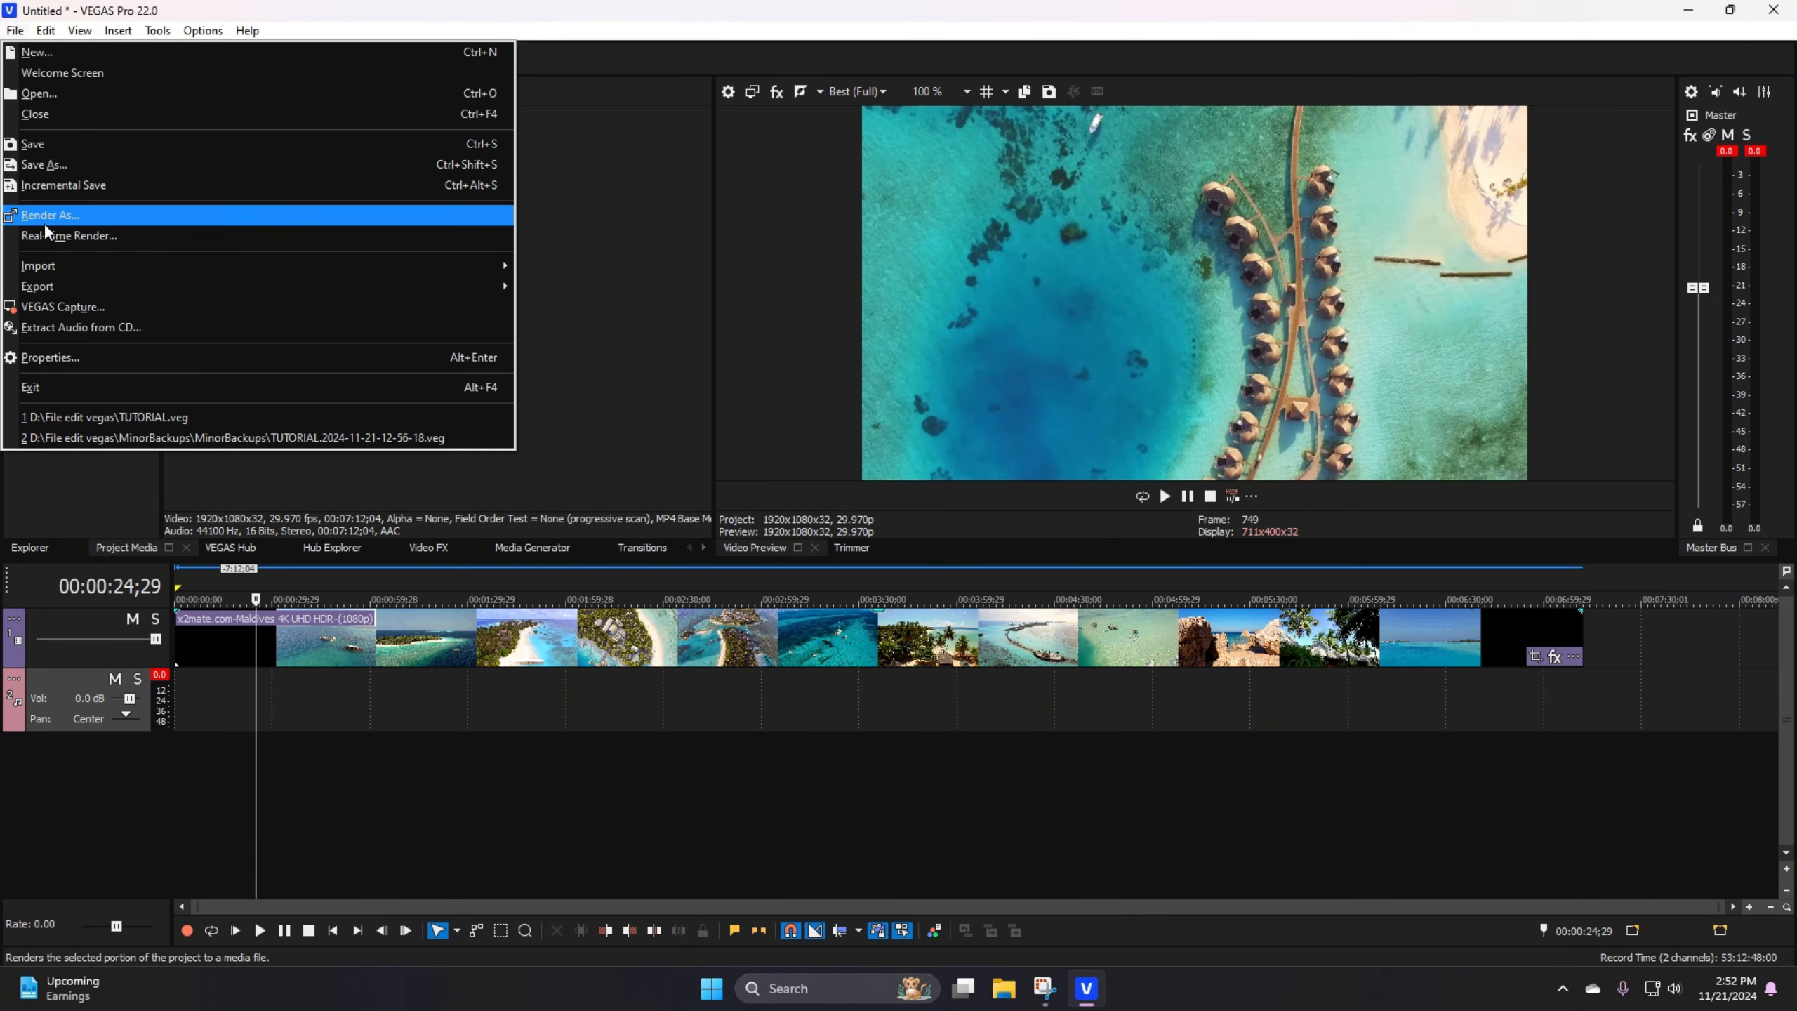
left_click(45, 96)
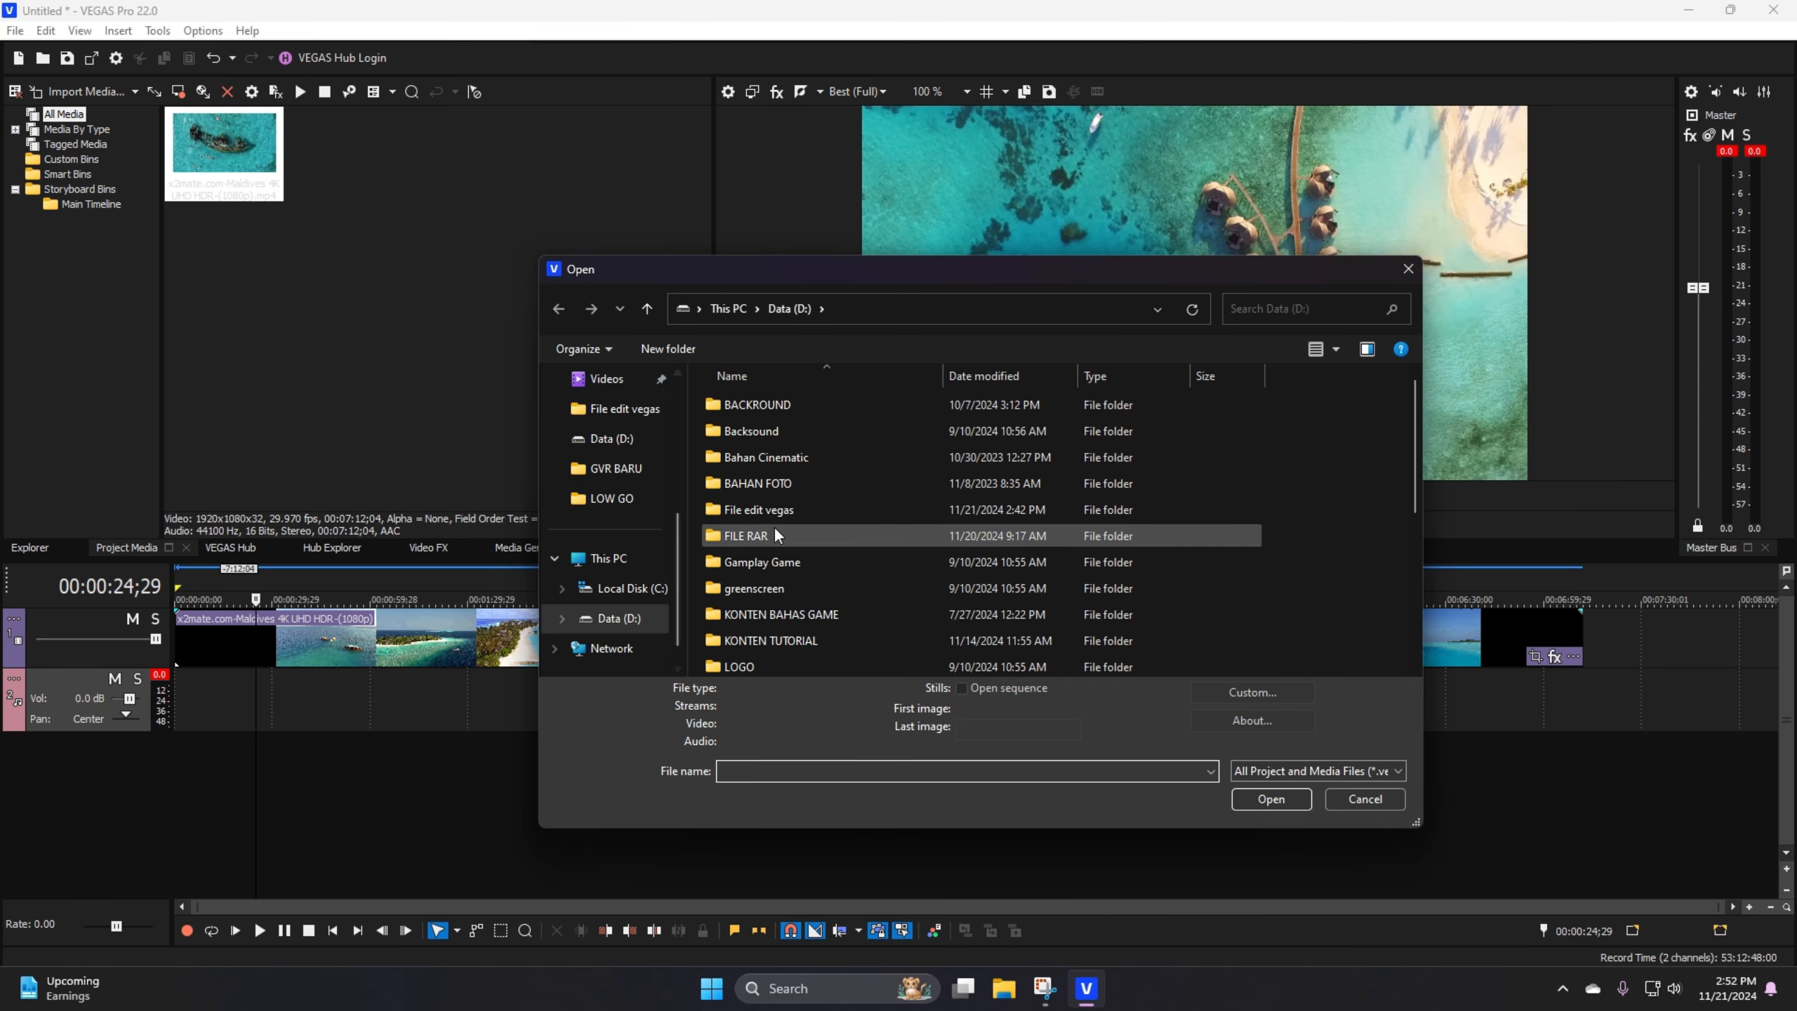
left_click(1361, 796)
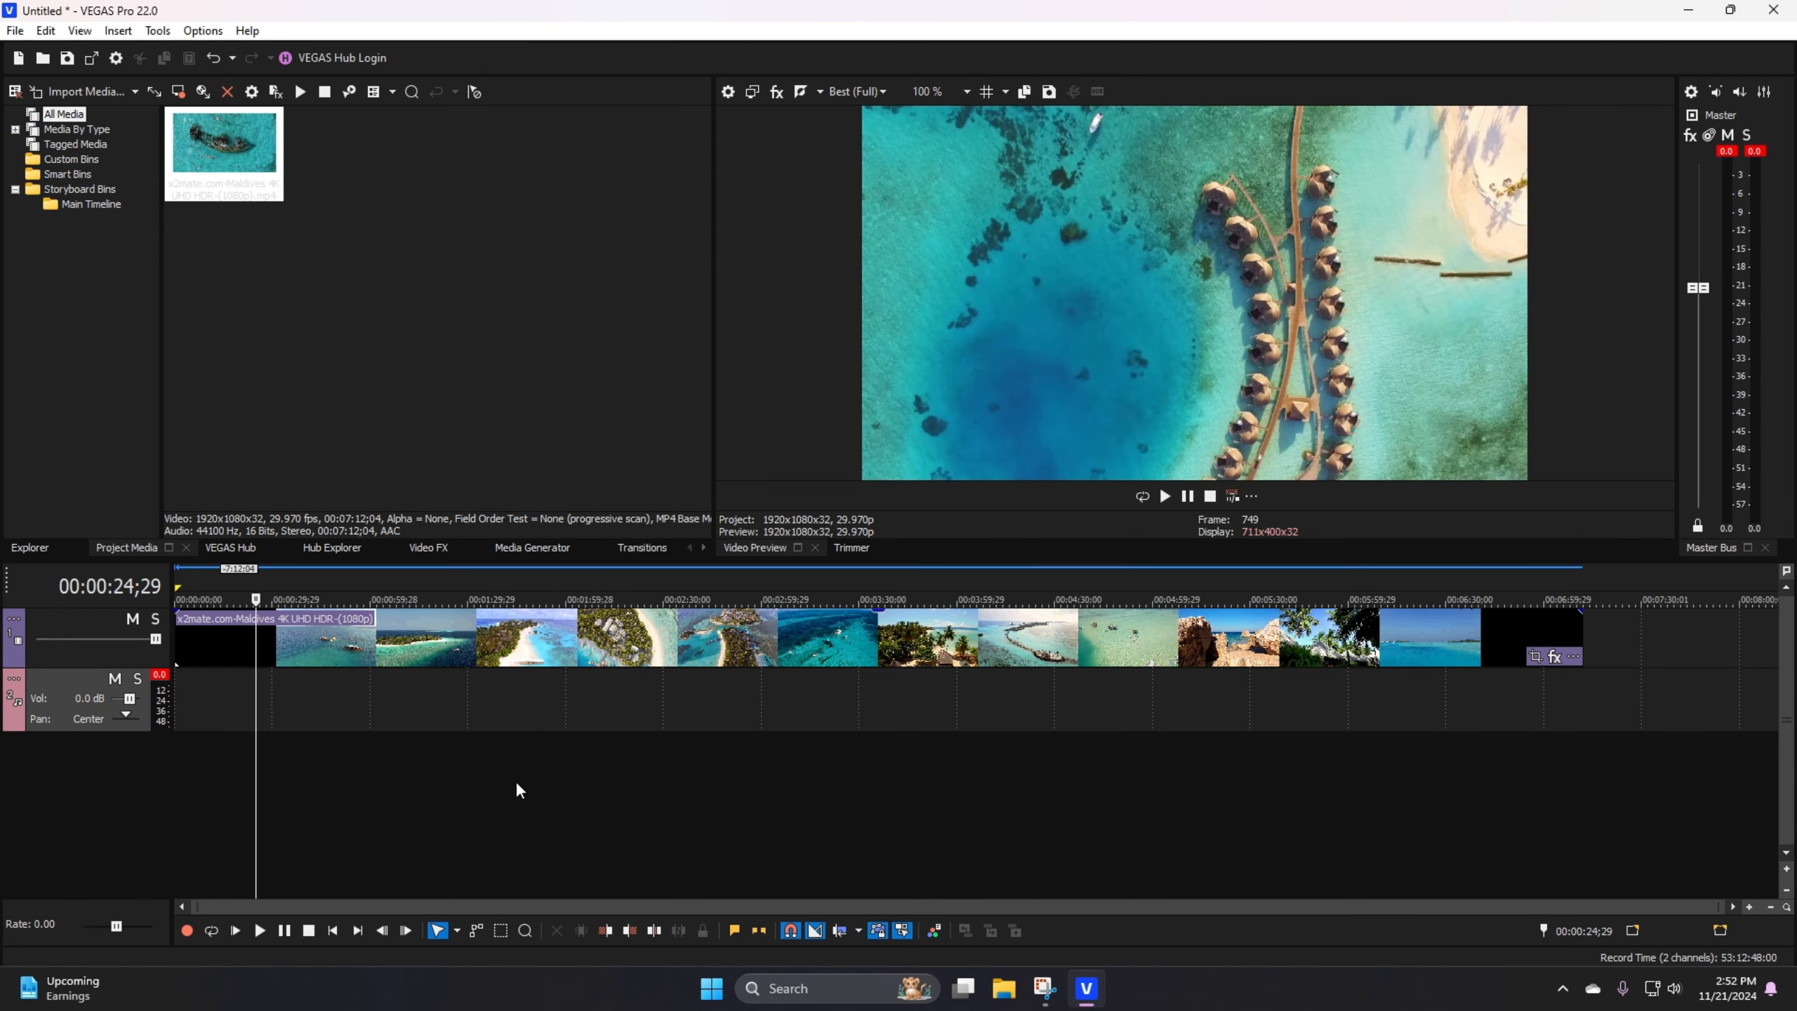
Step: Switch to File Explorer, open Data (D:), and add "Nobody Home - Dyalla" to the empty audio track at the timeline start
left_click(1003, 990)
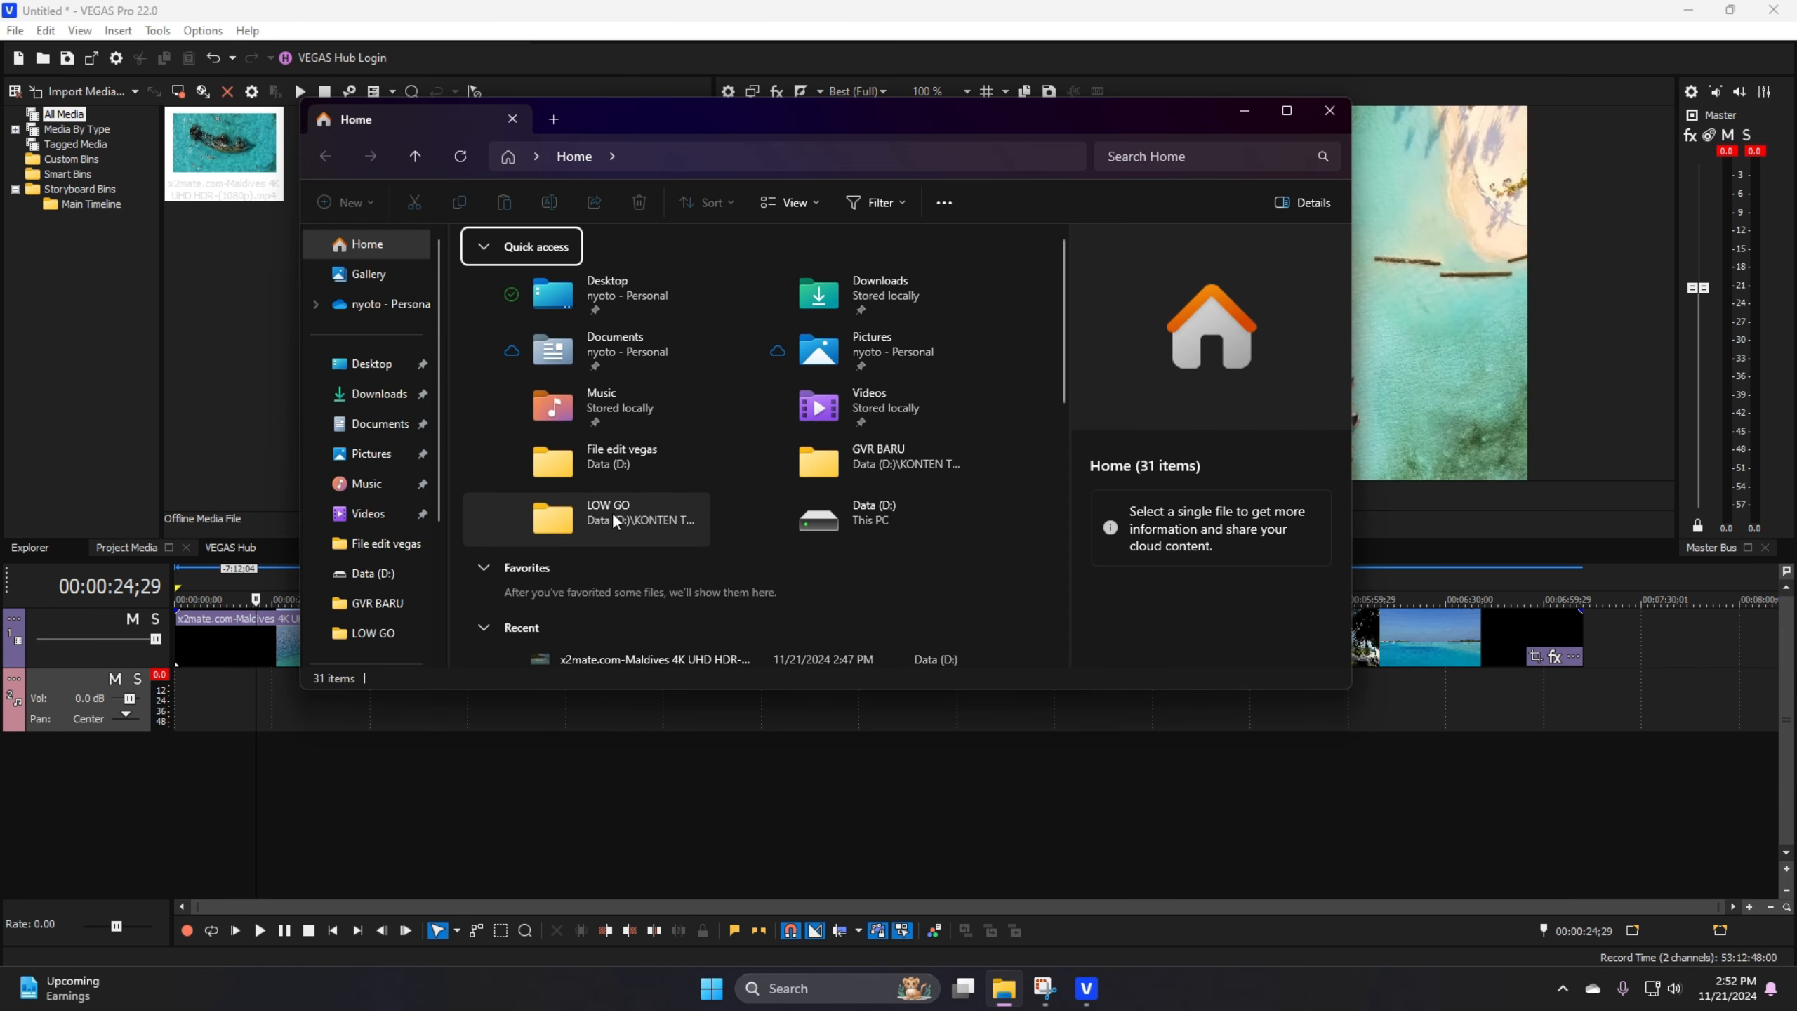
double_click(831, 522)
scroll(797, 494, "down", 1)
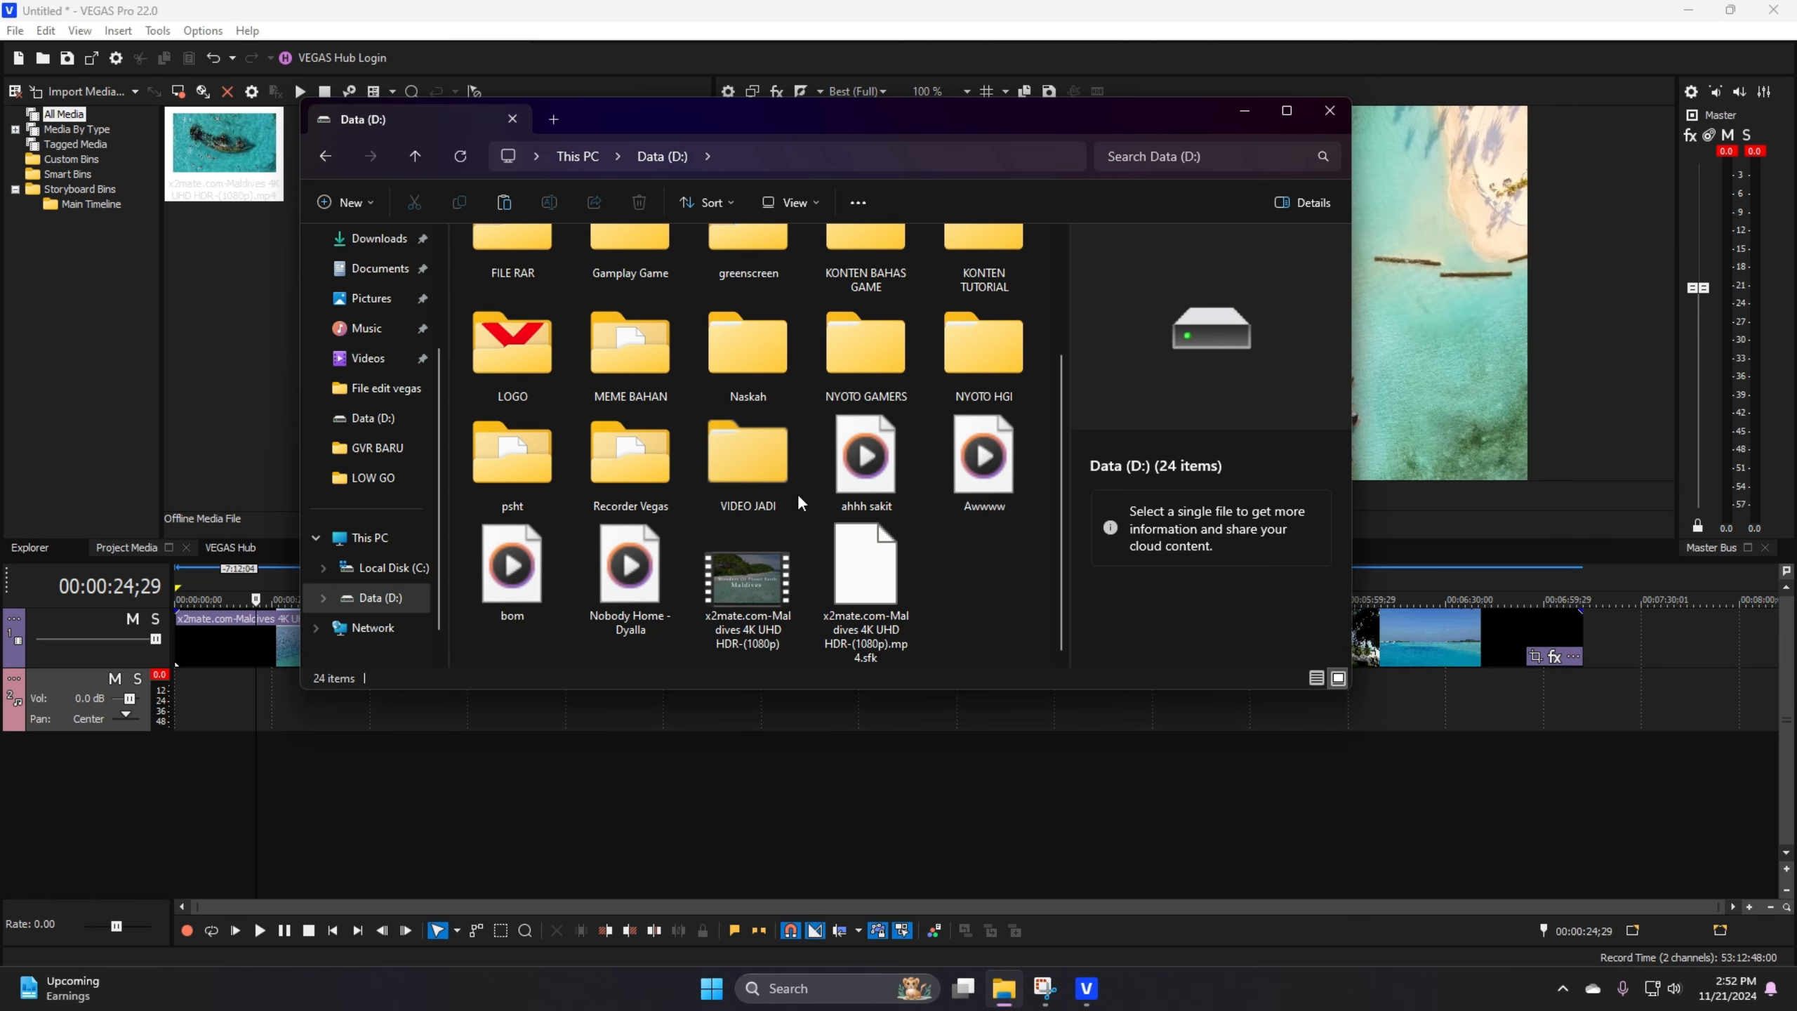
left_click(621, 585)
left_click_drag(621, 585, 200, 738)
scroll(1346, 730, "down", 1)
left_click(1280, 722)
left_click(202, 753)
scroll(205, 753, "up", 2)
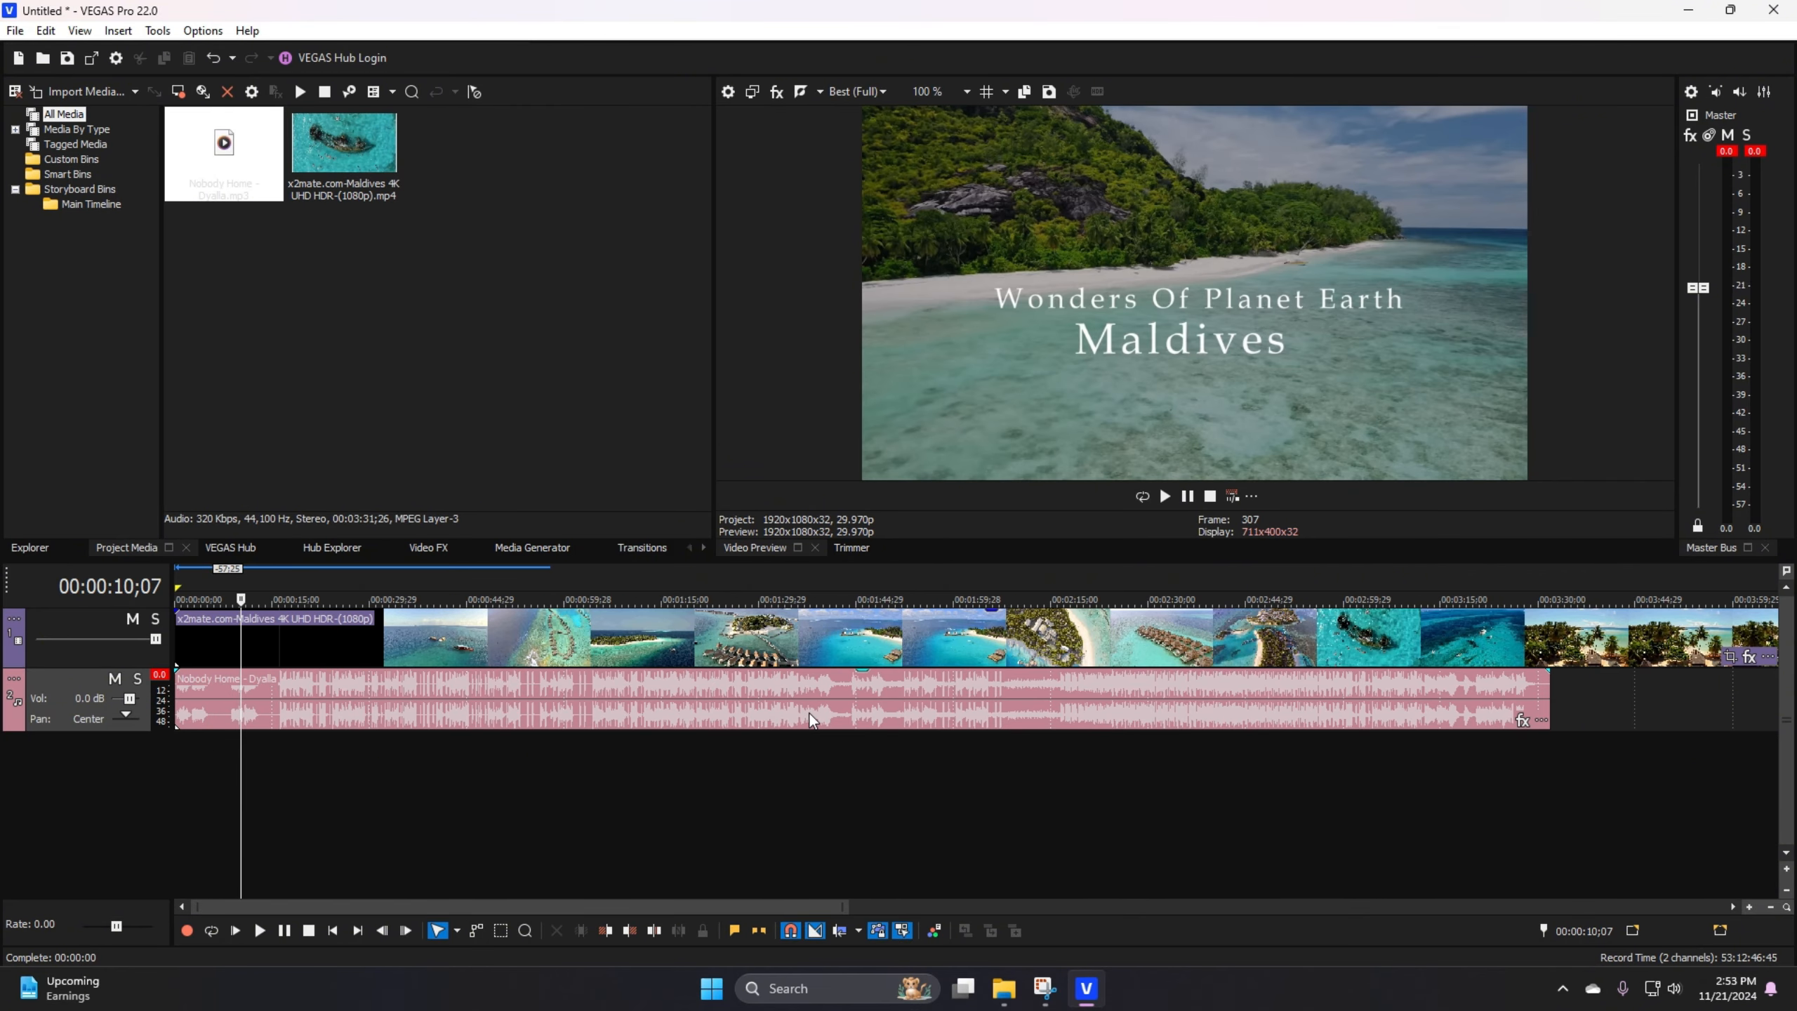
Step: Shift the Nobody Home audio event so that it starts at about 00:00:33
left_click(270, 711)
scroll(733, 767, "up", 1)
scroll(733, 766, "down", 2)
left_click_drag(455, 697, 379, 696)
left_click(283, 666)
scroll(480, 664, "up", 3)
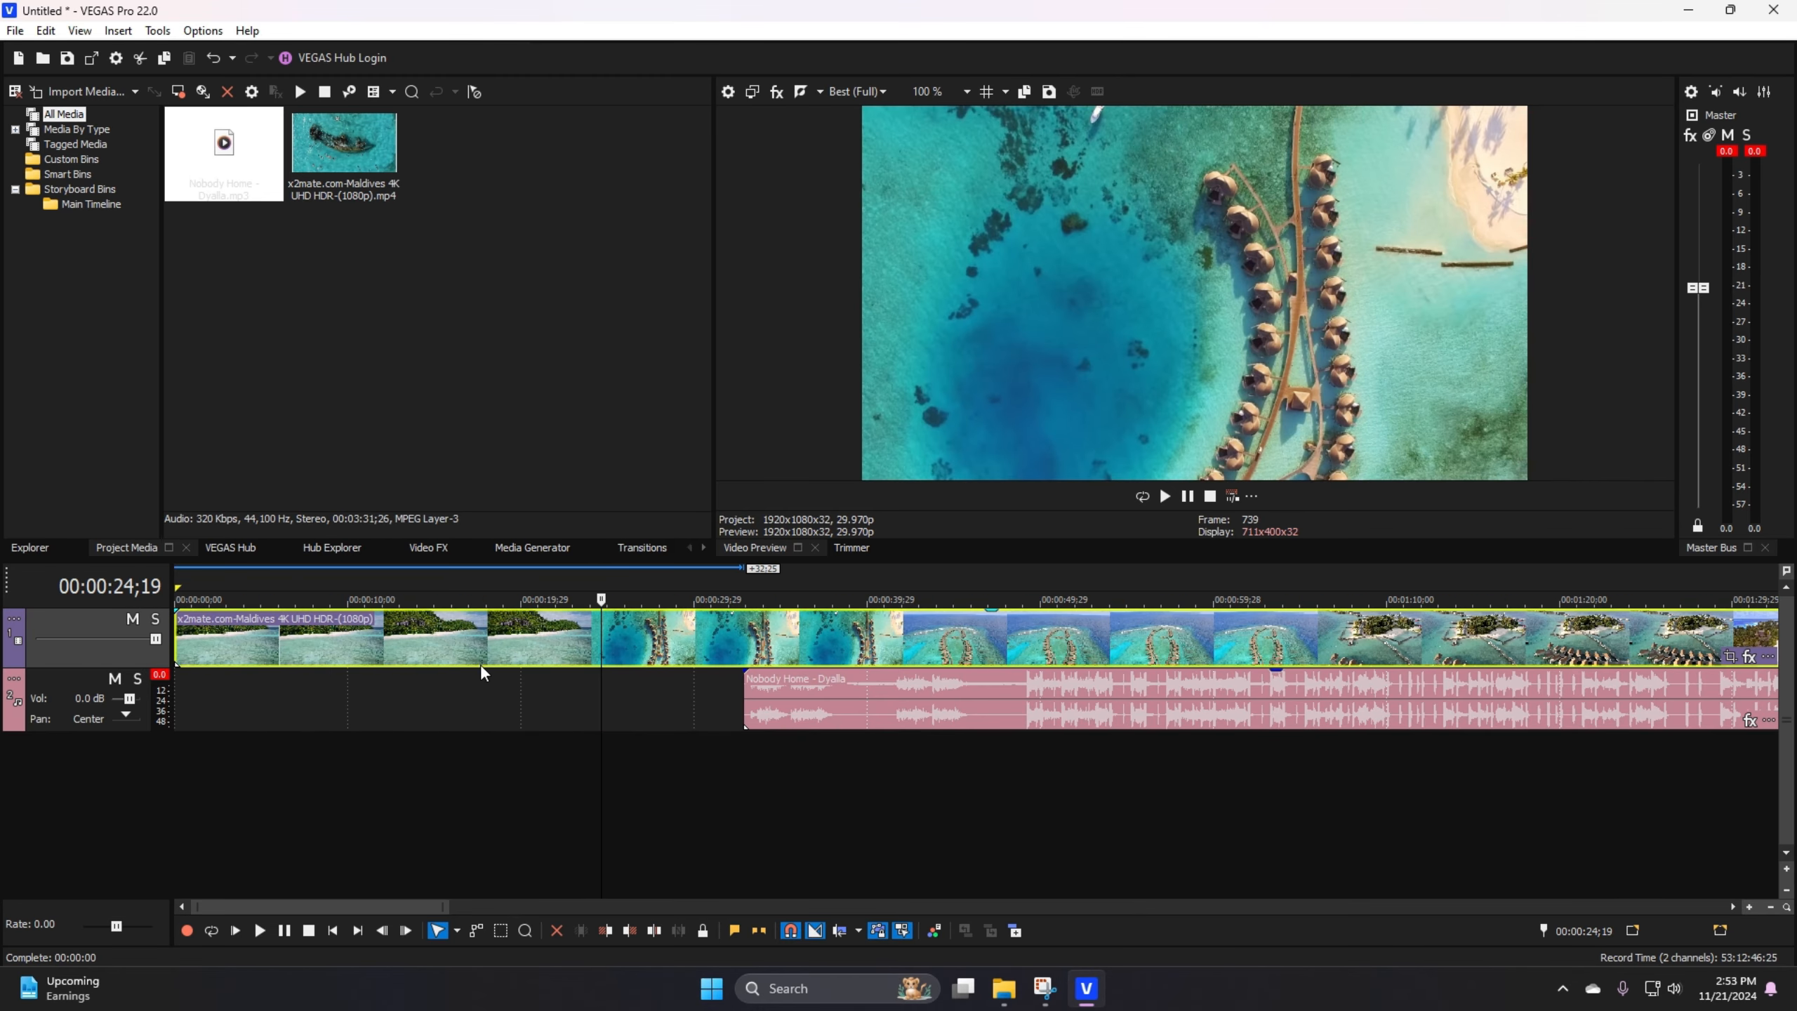
Step: Play a short stretch of the Maldives video from 00:00:19;07
left_click(341, 638)
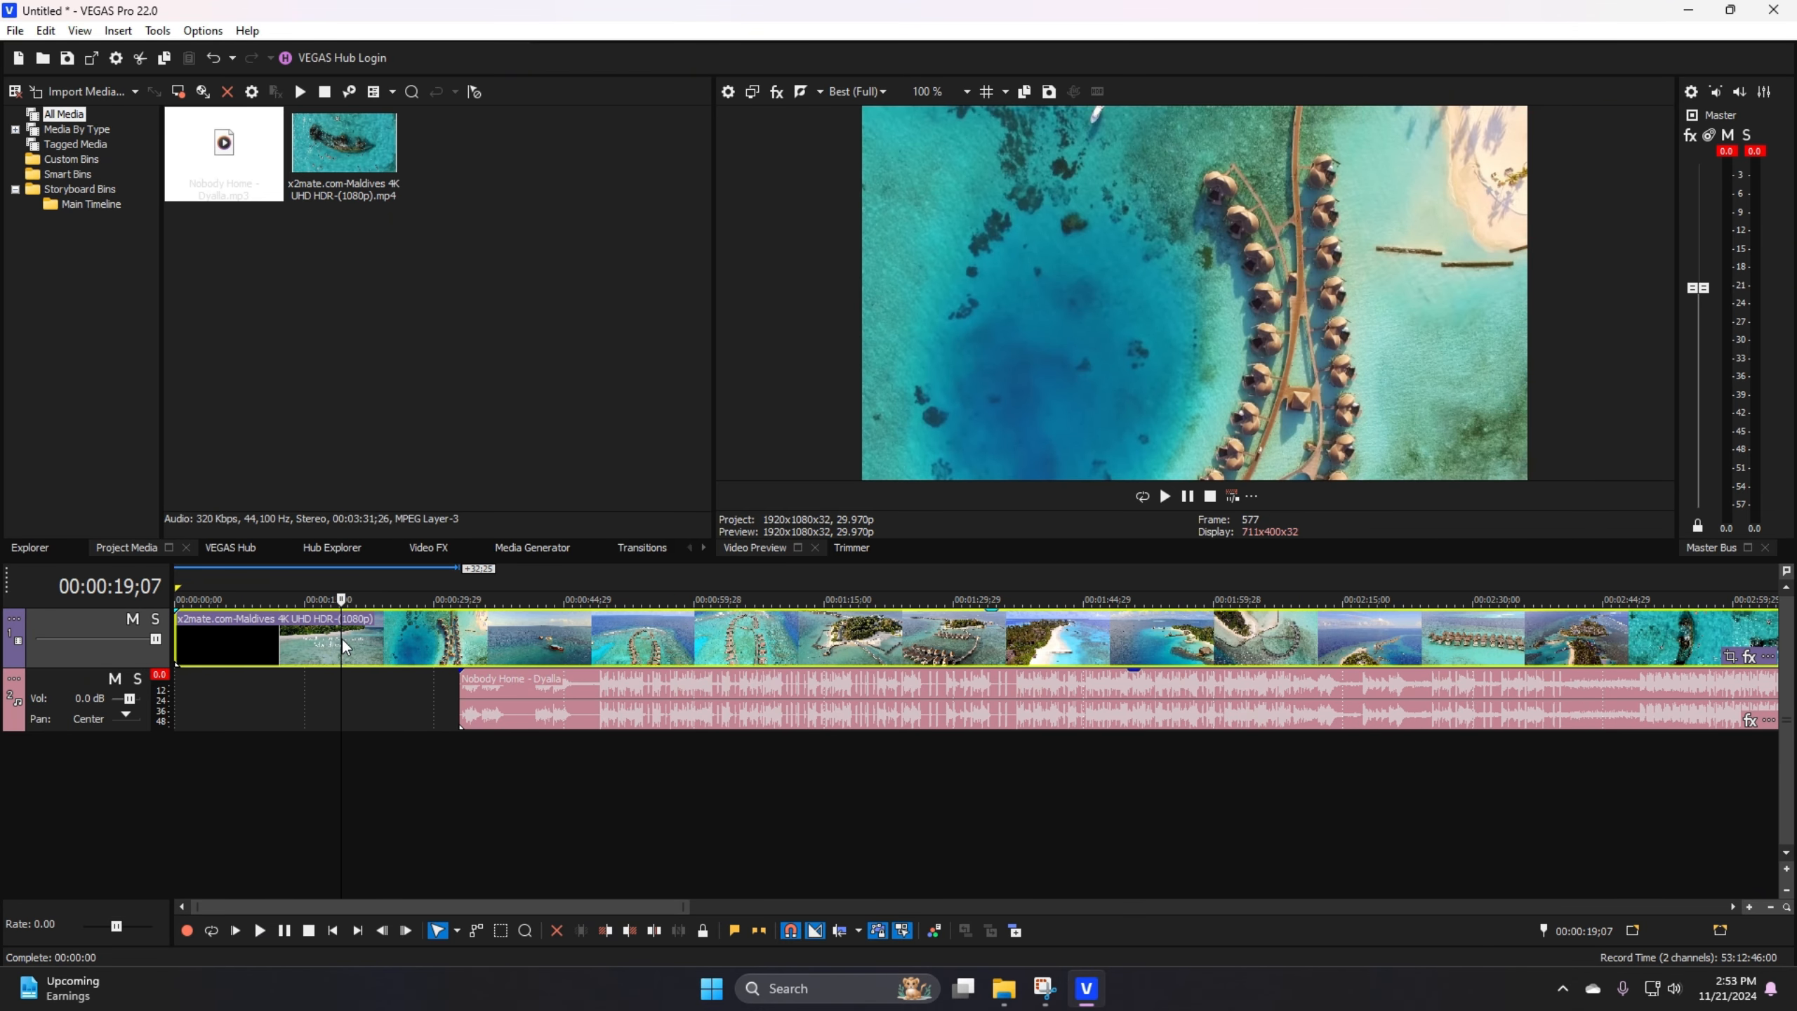
scroll(341, 638, "up", 3)
key("space")
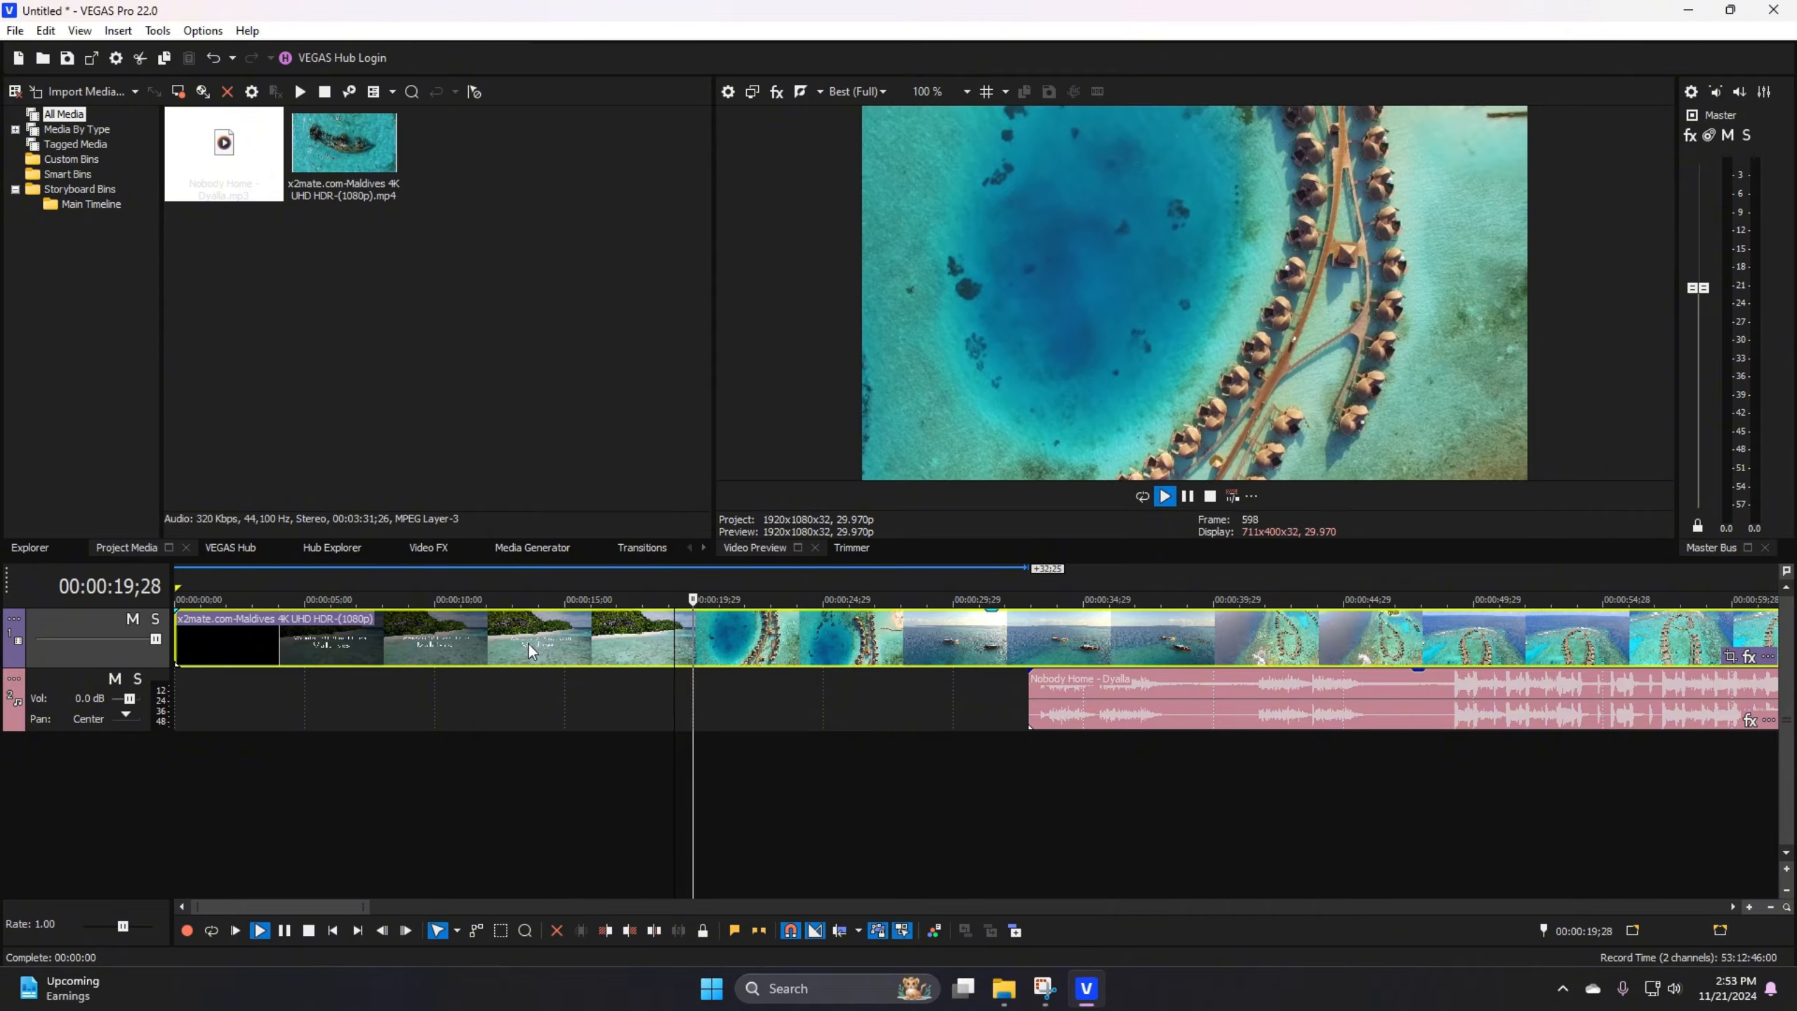
key("space")
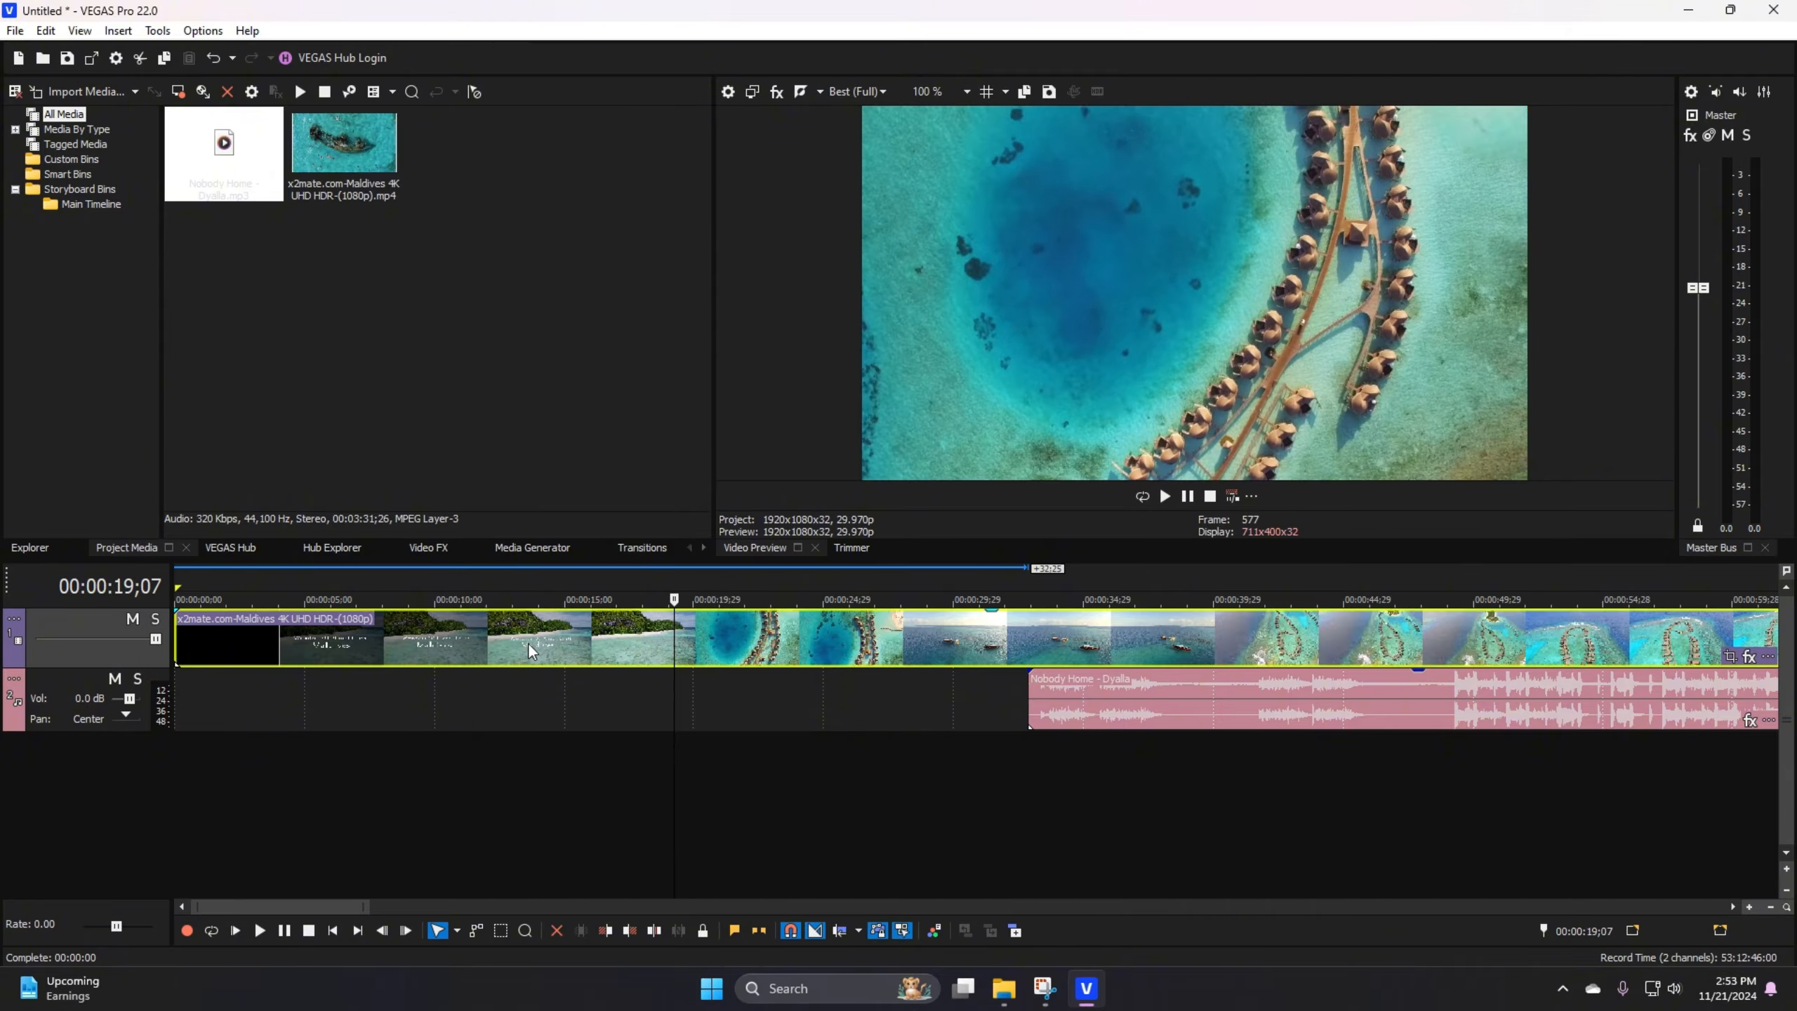
Step: Trim the start of the video event to 00:00:21;18 and align the Nobody Home audio event with it
left_click(736, 638)
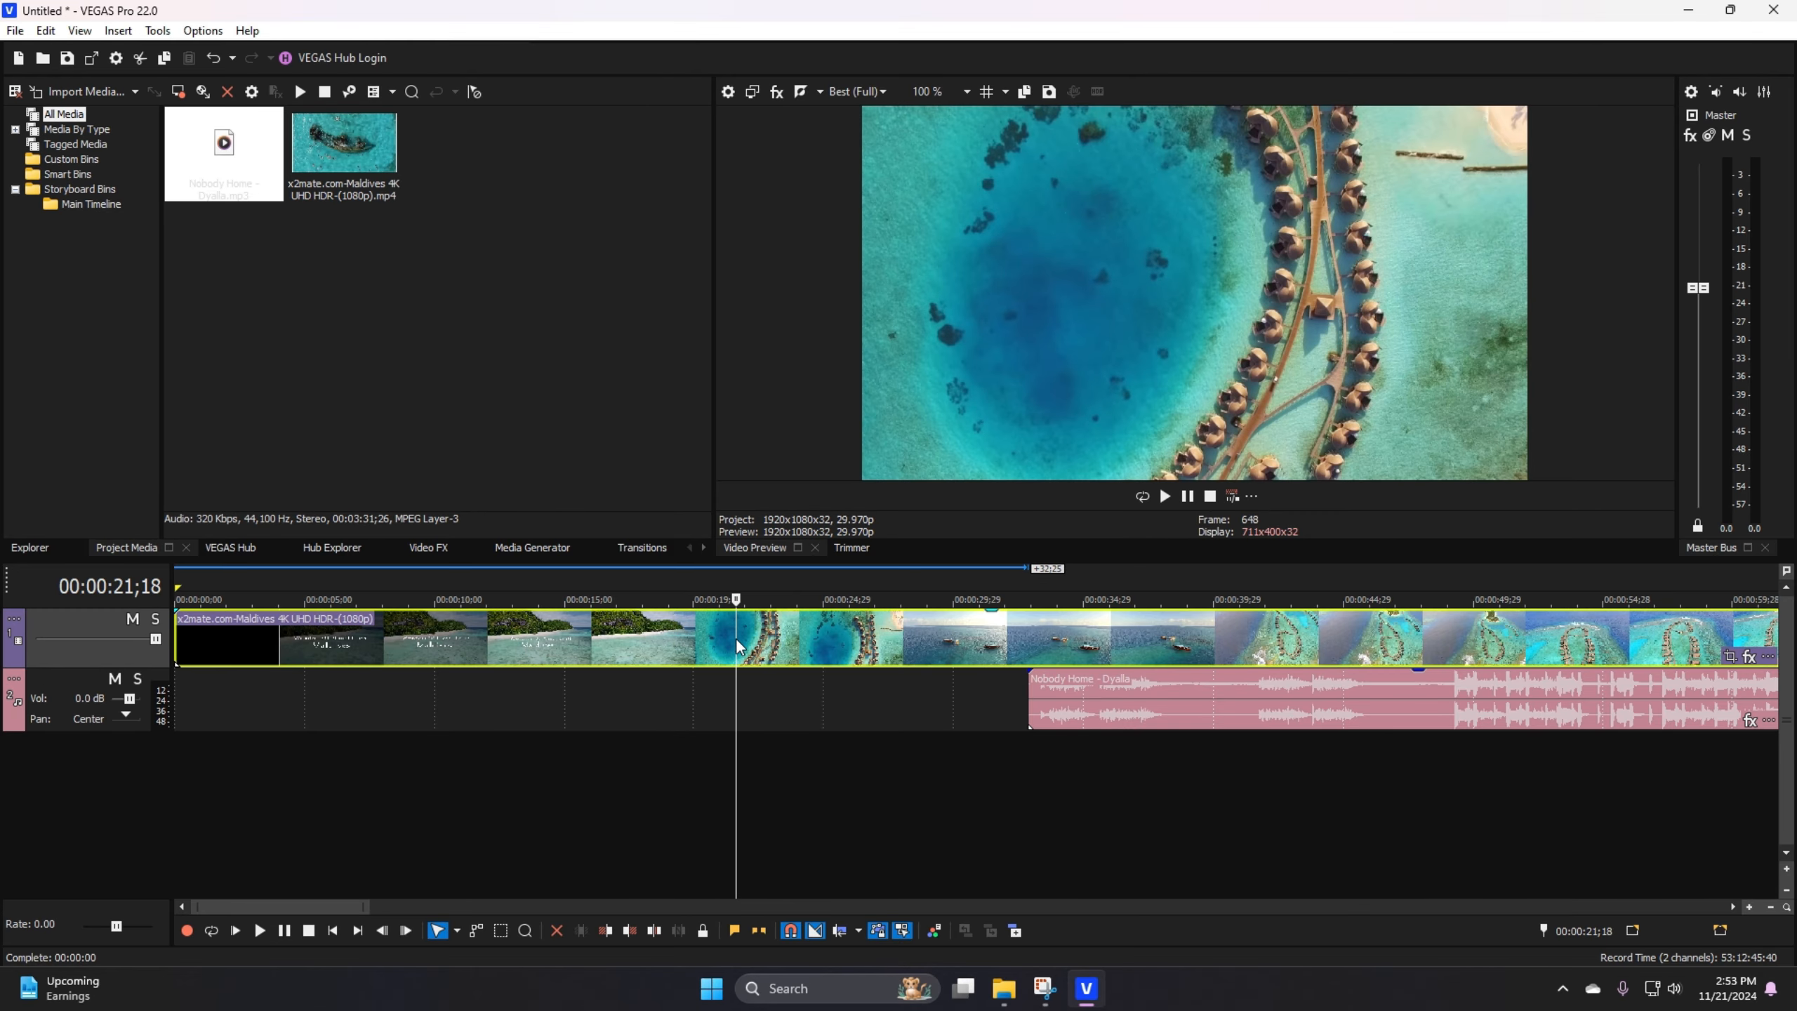
right_click(736, 638)
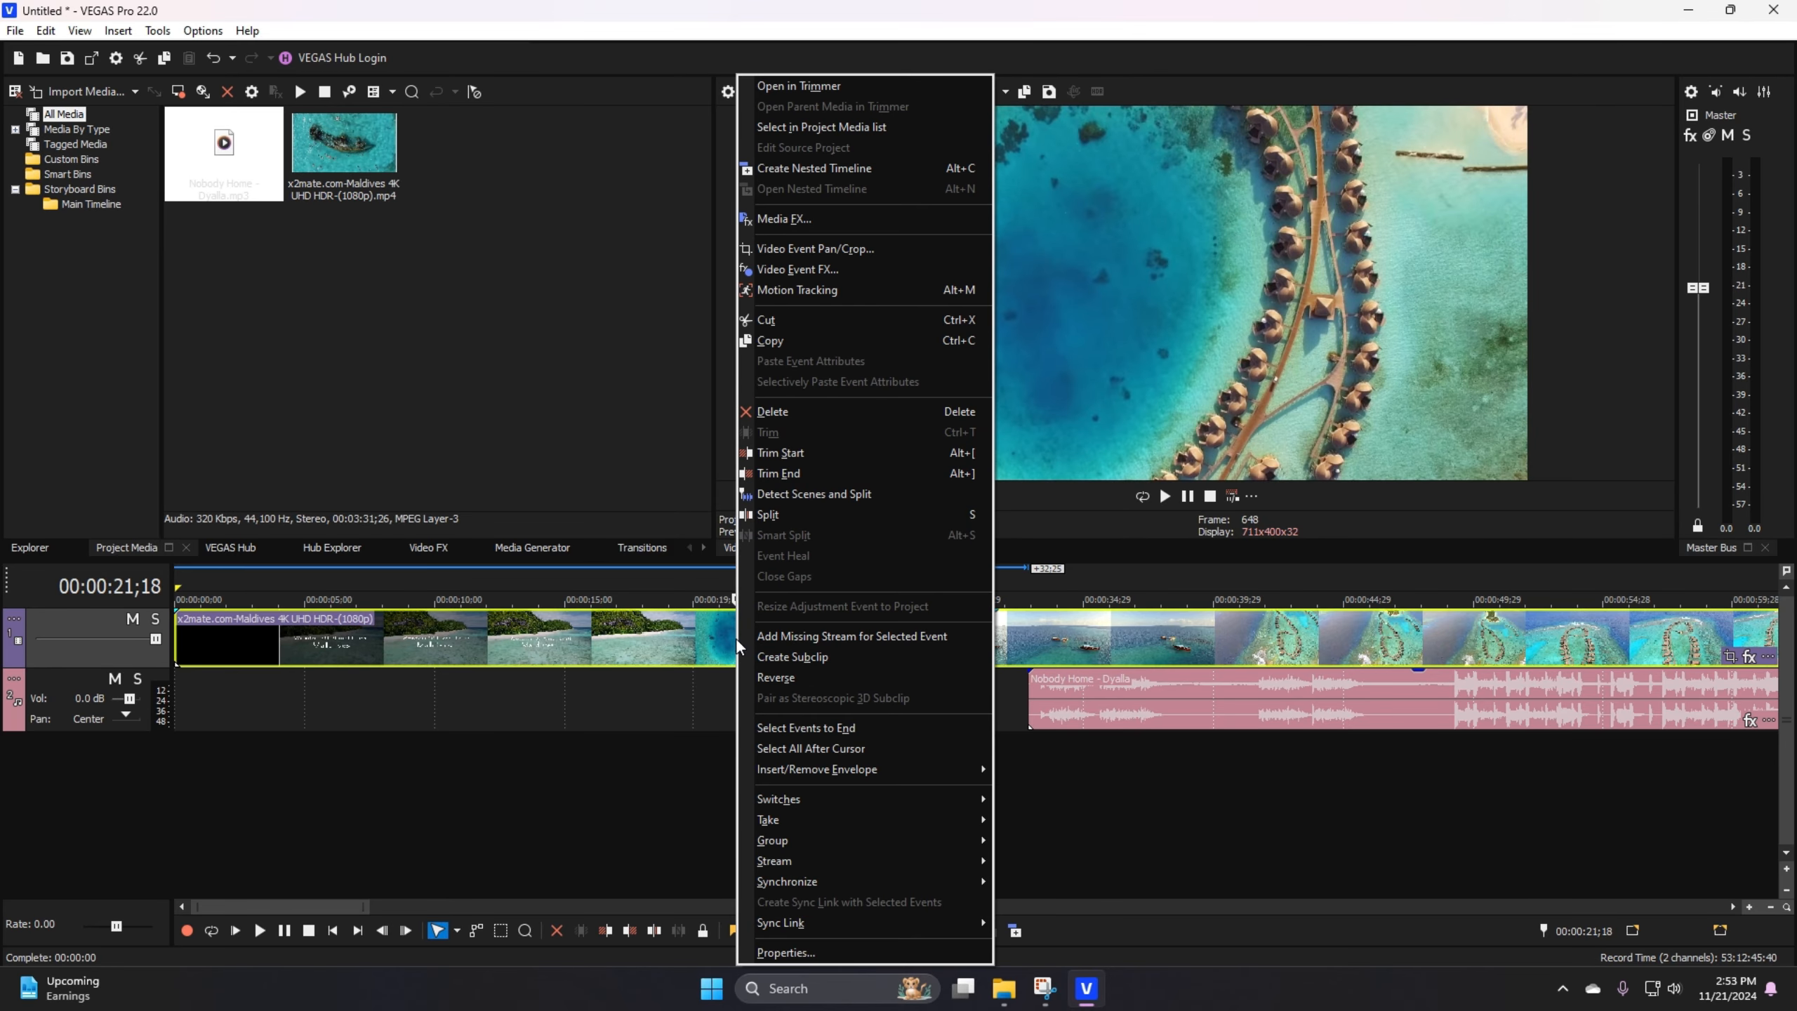
left_click(791, 455)
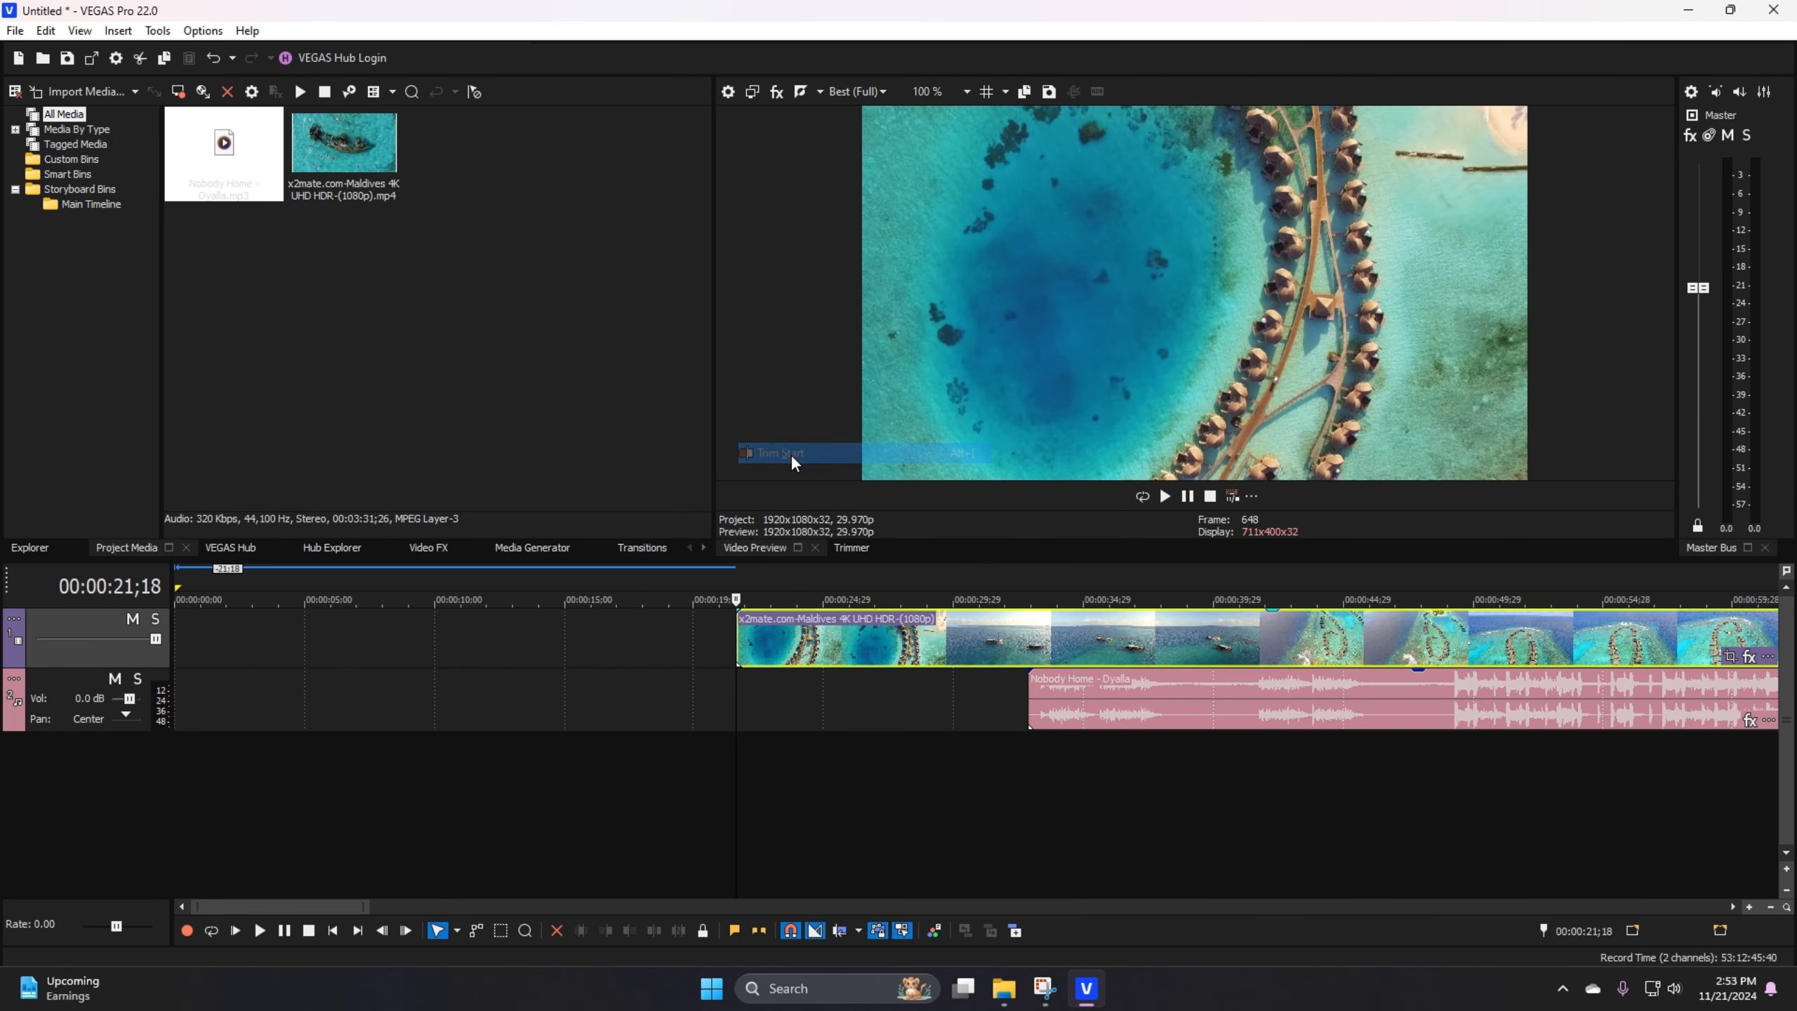
left_click_drag(1102, 709, 812, 690)
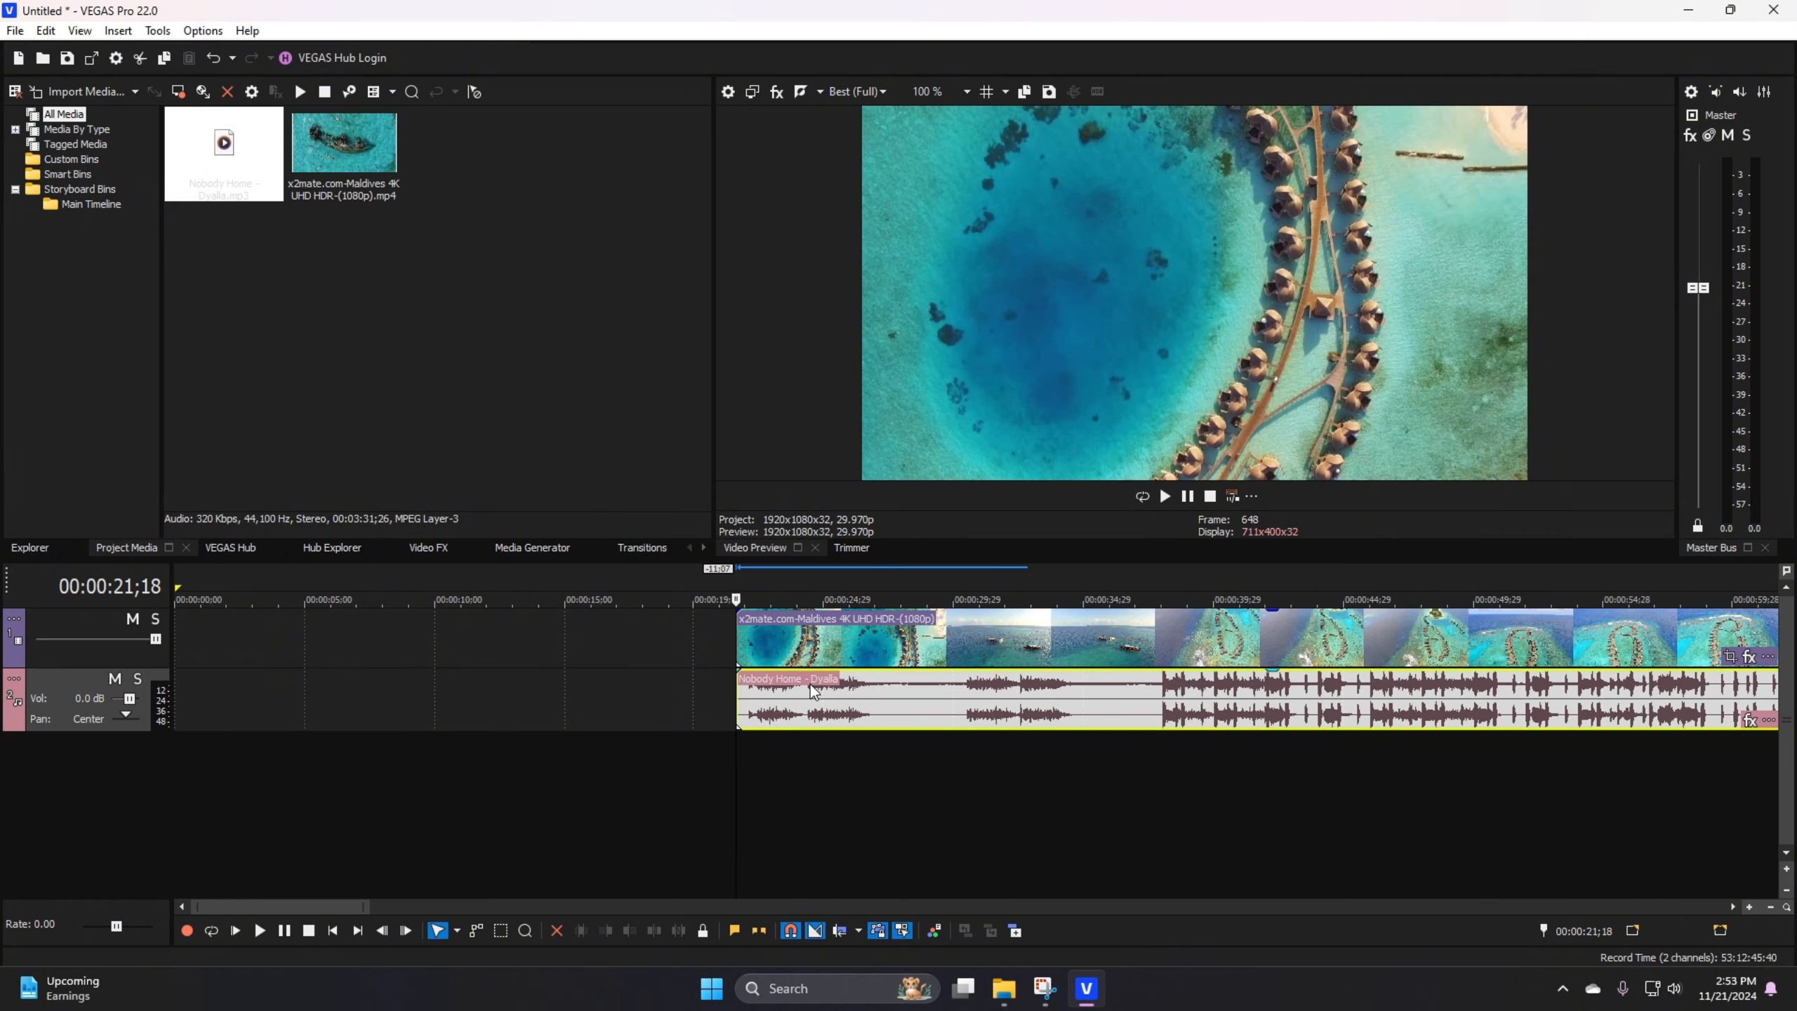
Step: Undo the audio alignment, the video start trim and the earlier audio shift
left_click(212, 59)
left_click(211, 60)
left_click(211, 59)
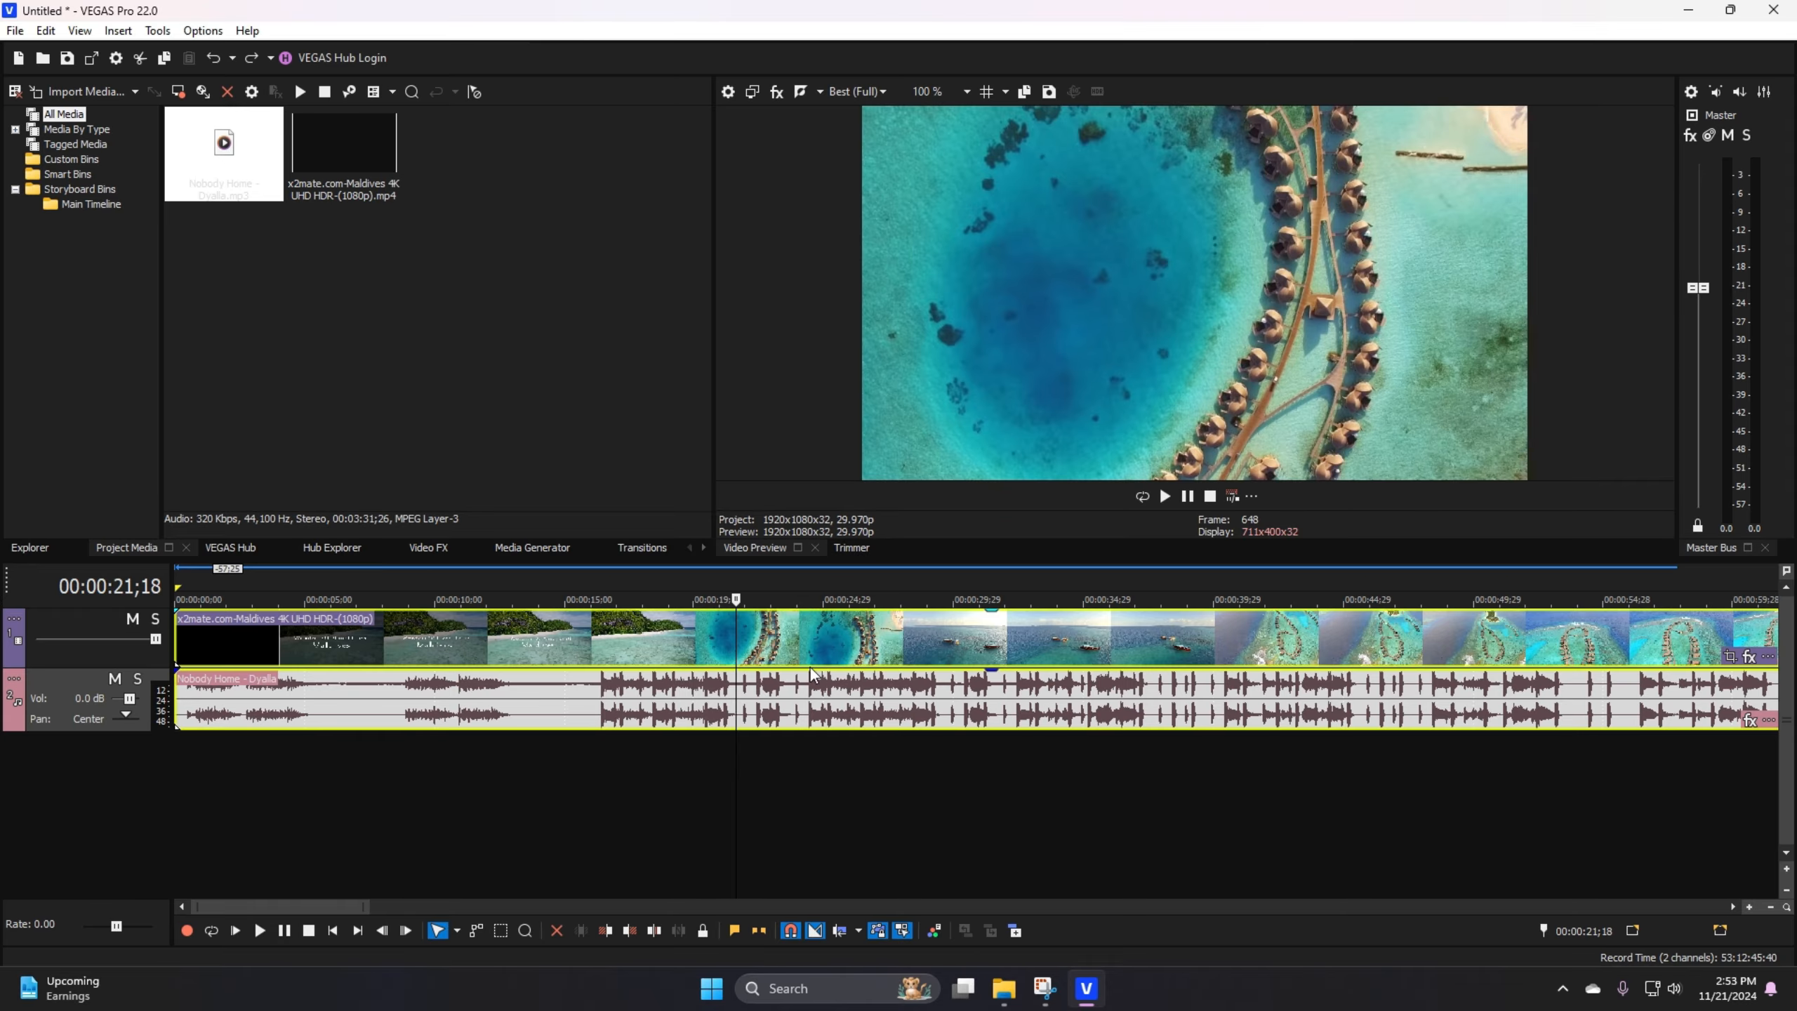
Step: Trim the start of the Maldives video event to 00:00:15;16
right_click(740, 646)
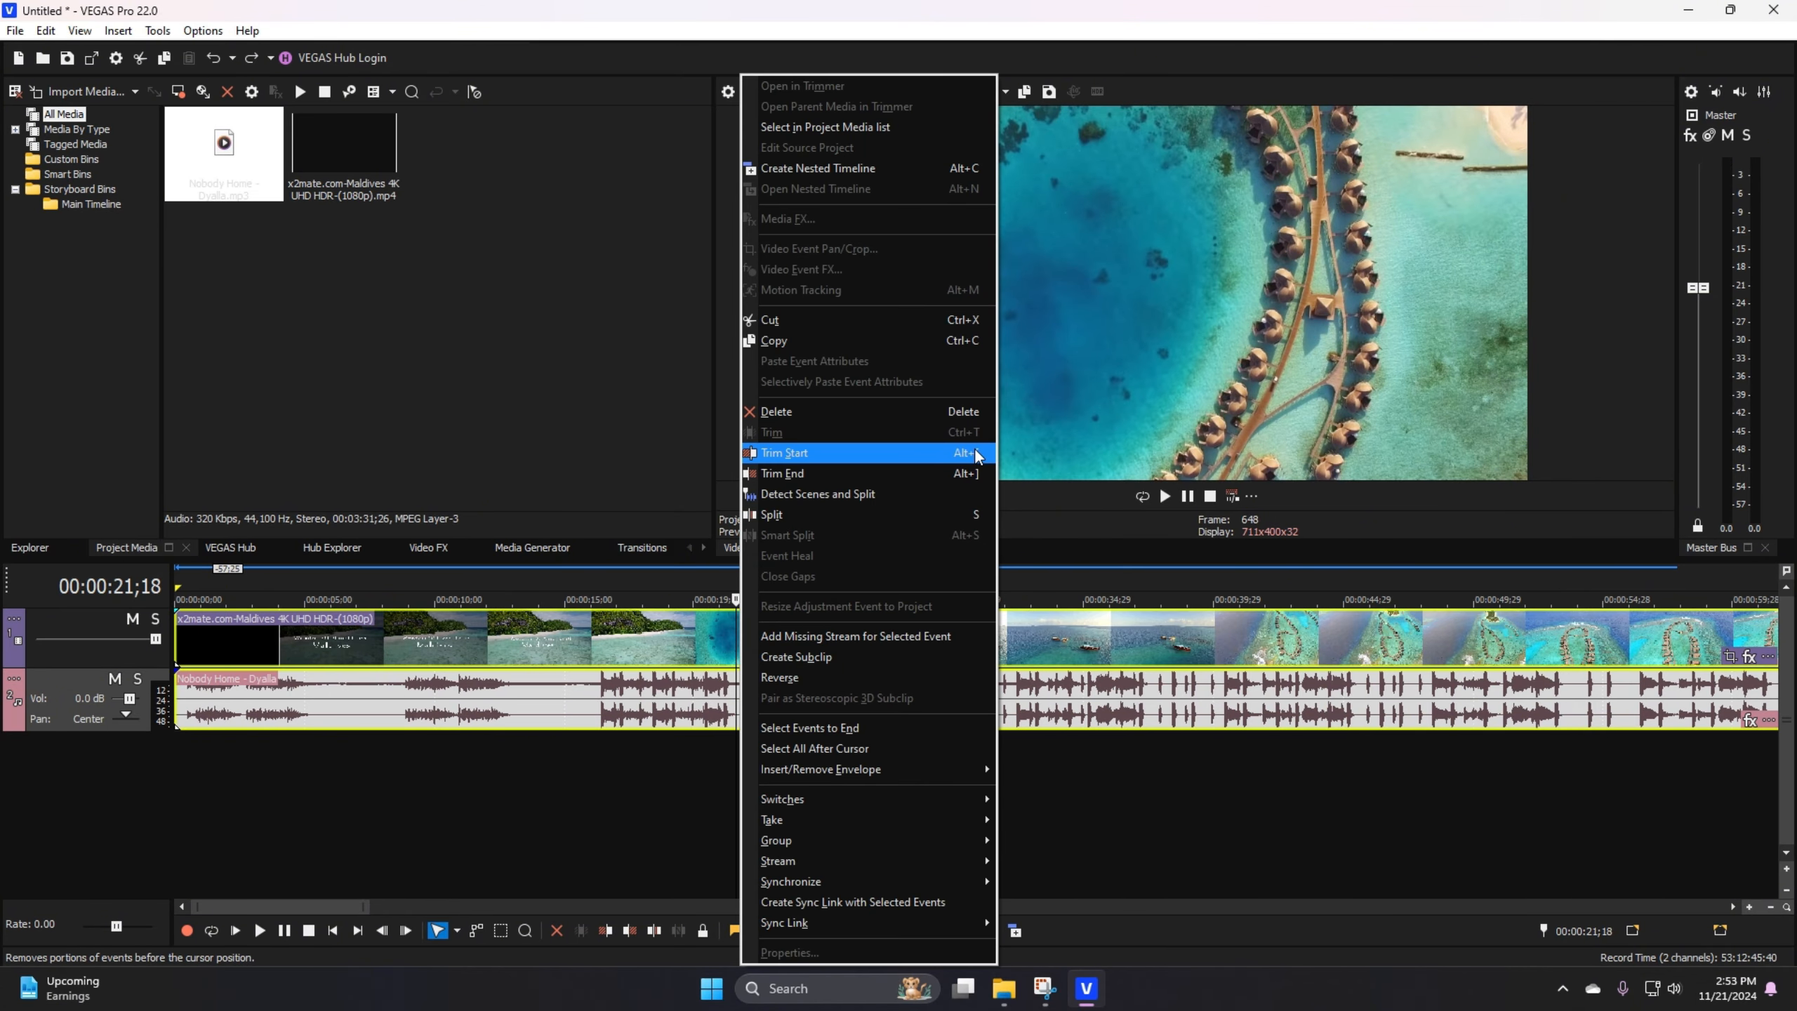
left_click(717, 645)
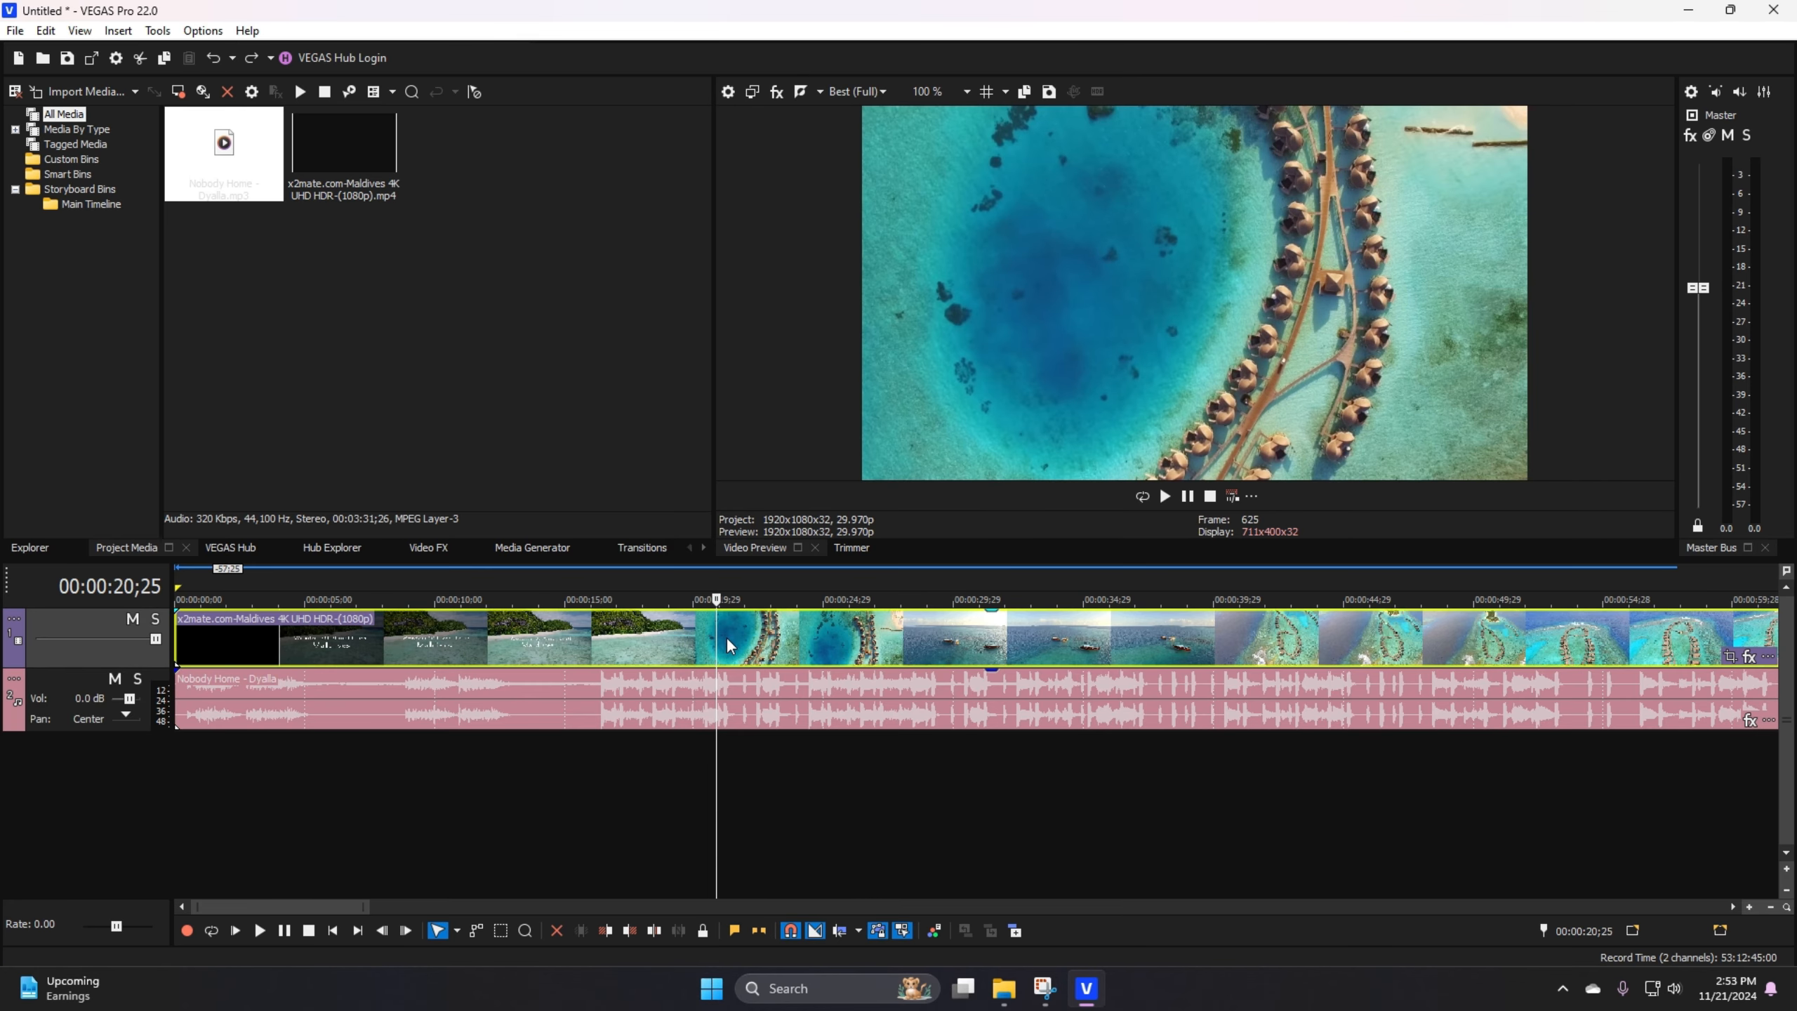
left_click(577, 629)
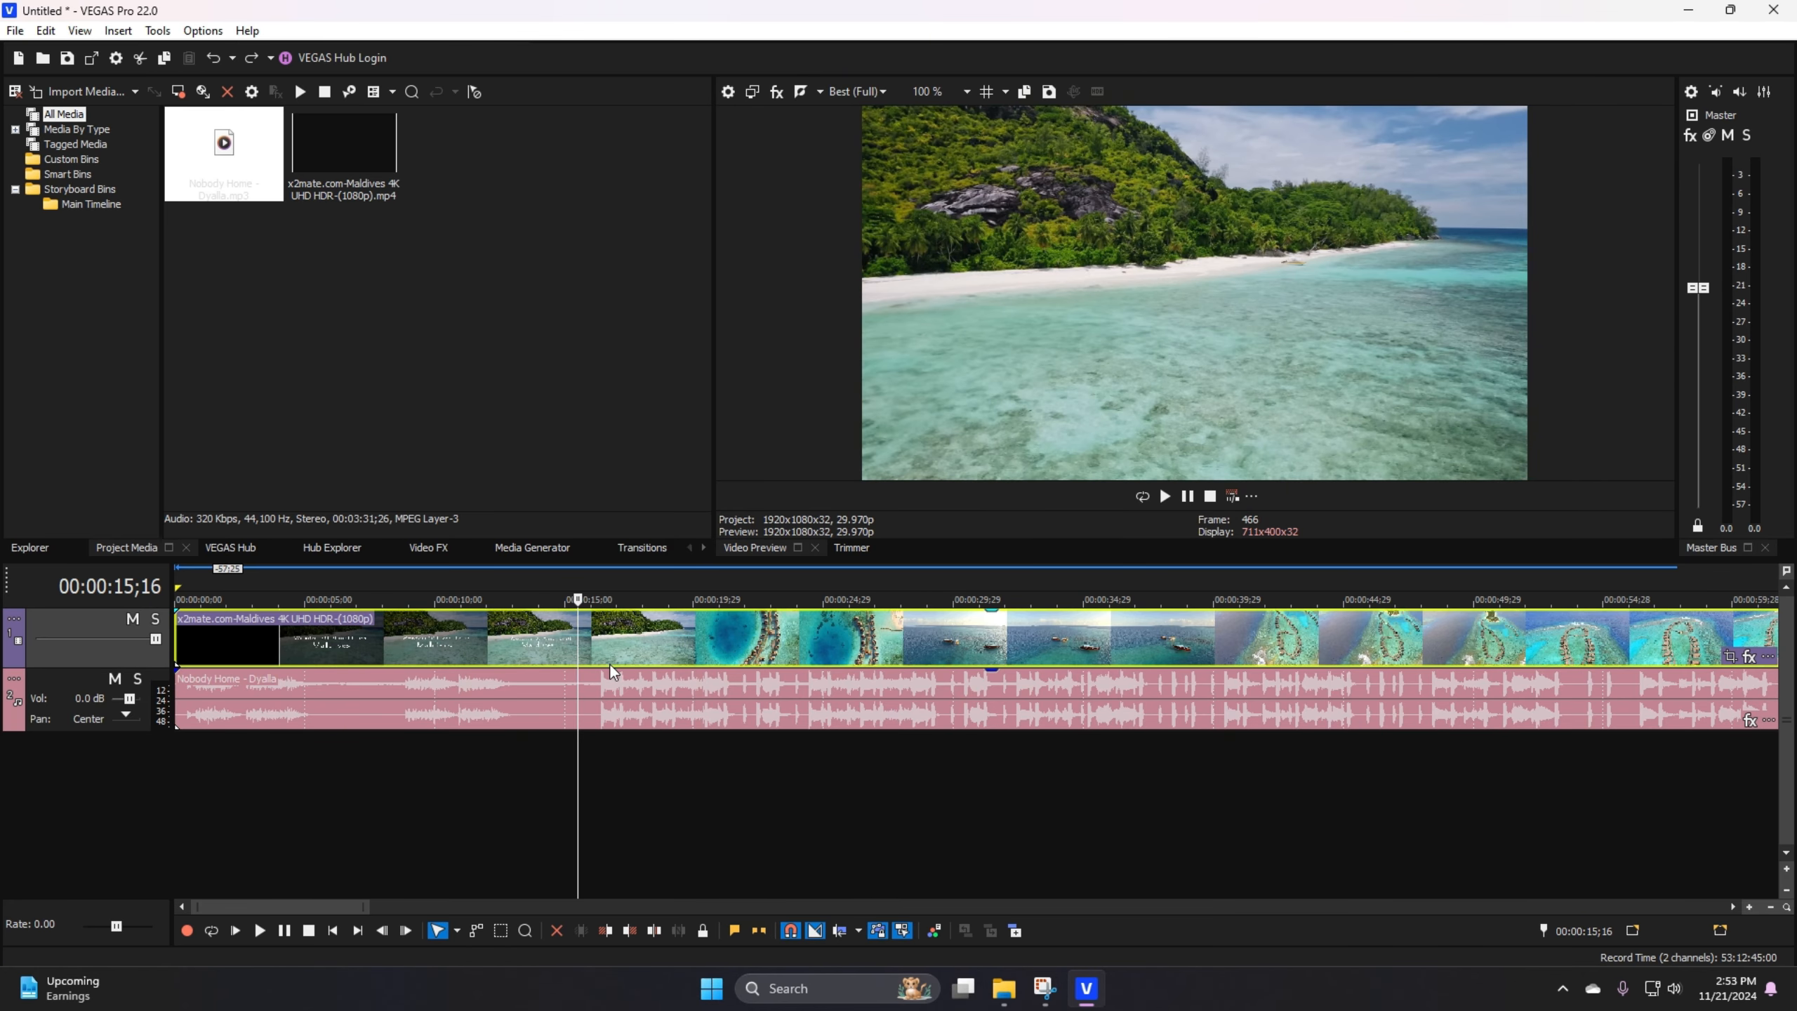
right_click(602, 641)
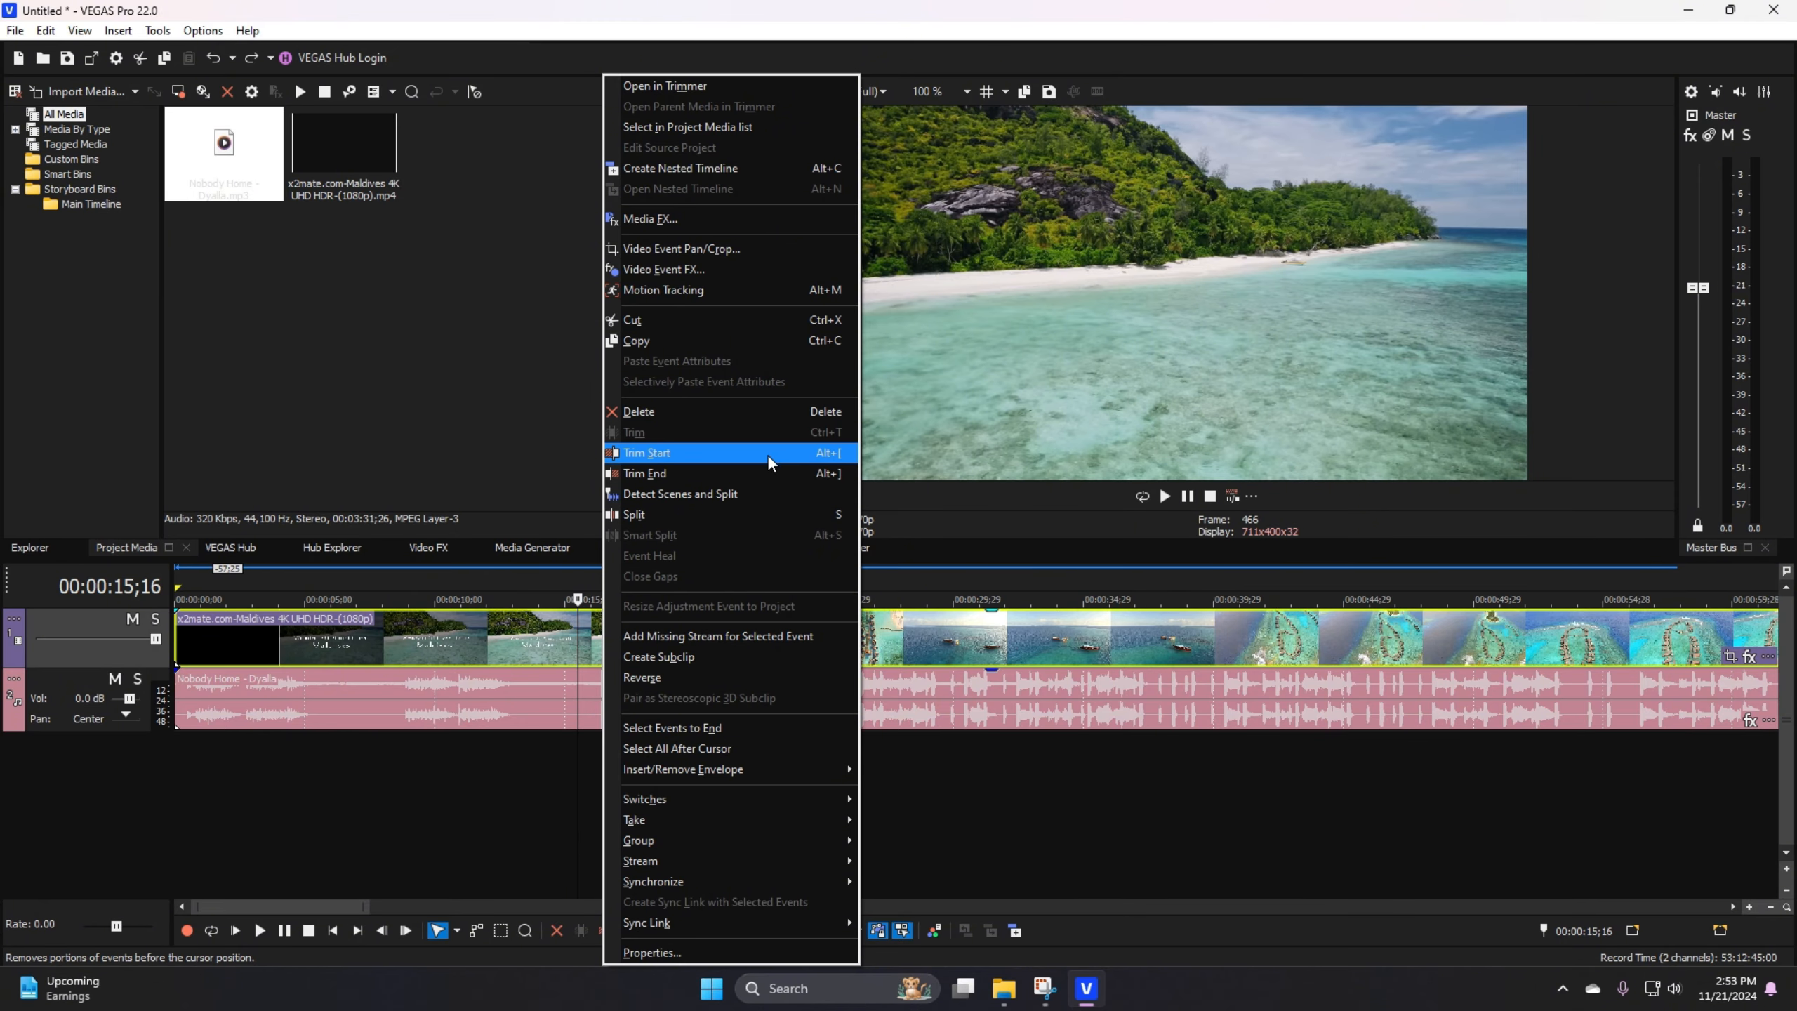
left_click(686, 452)
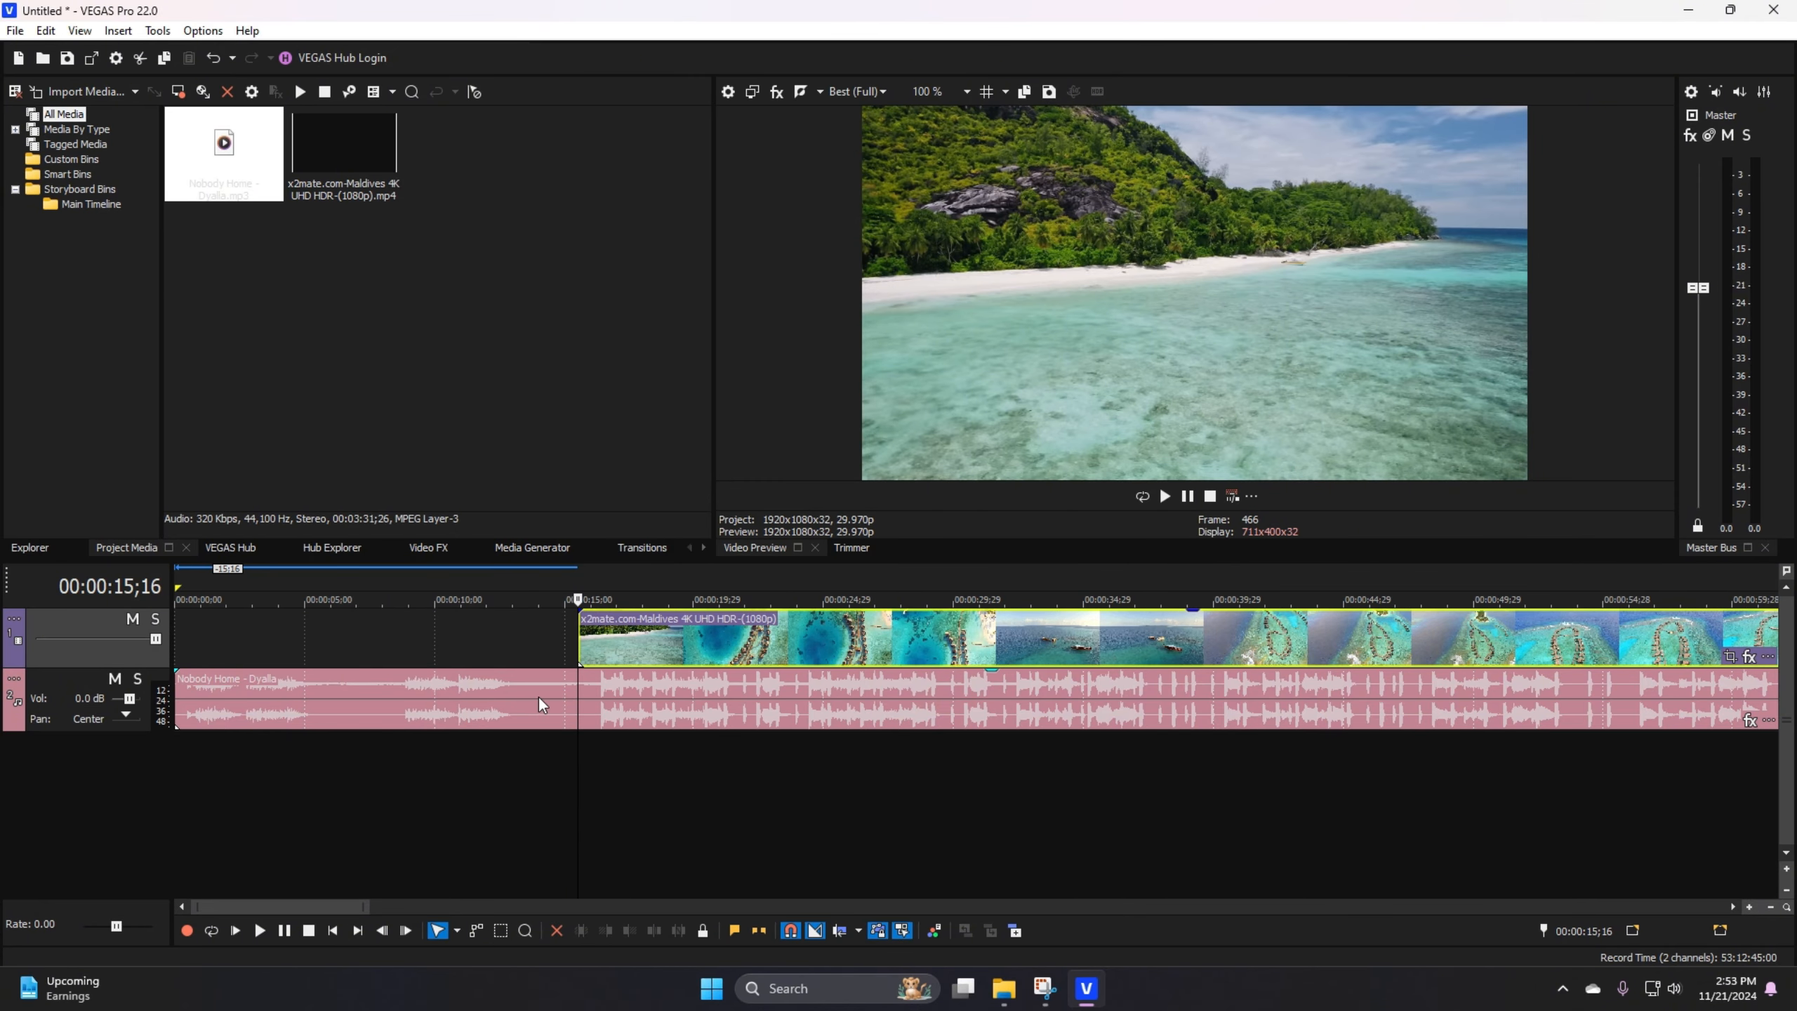
Step: Move the Nobody Home audio event so that it starts together with the video event at 00:00:15;16
scroll(496, 697, "down", 2)
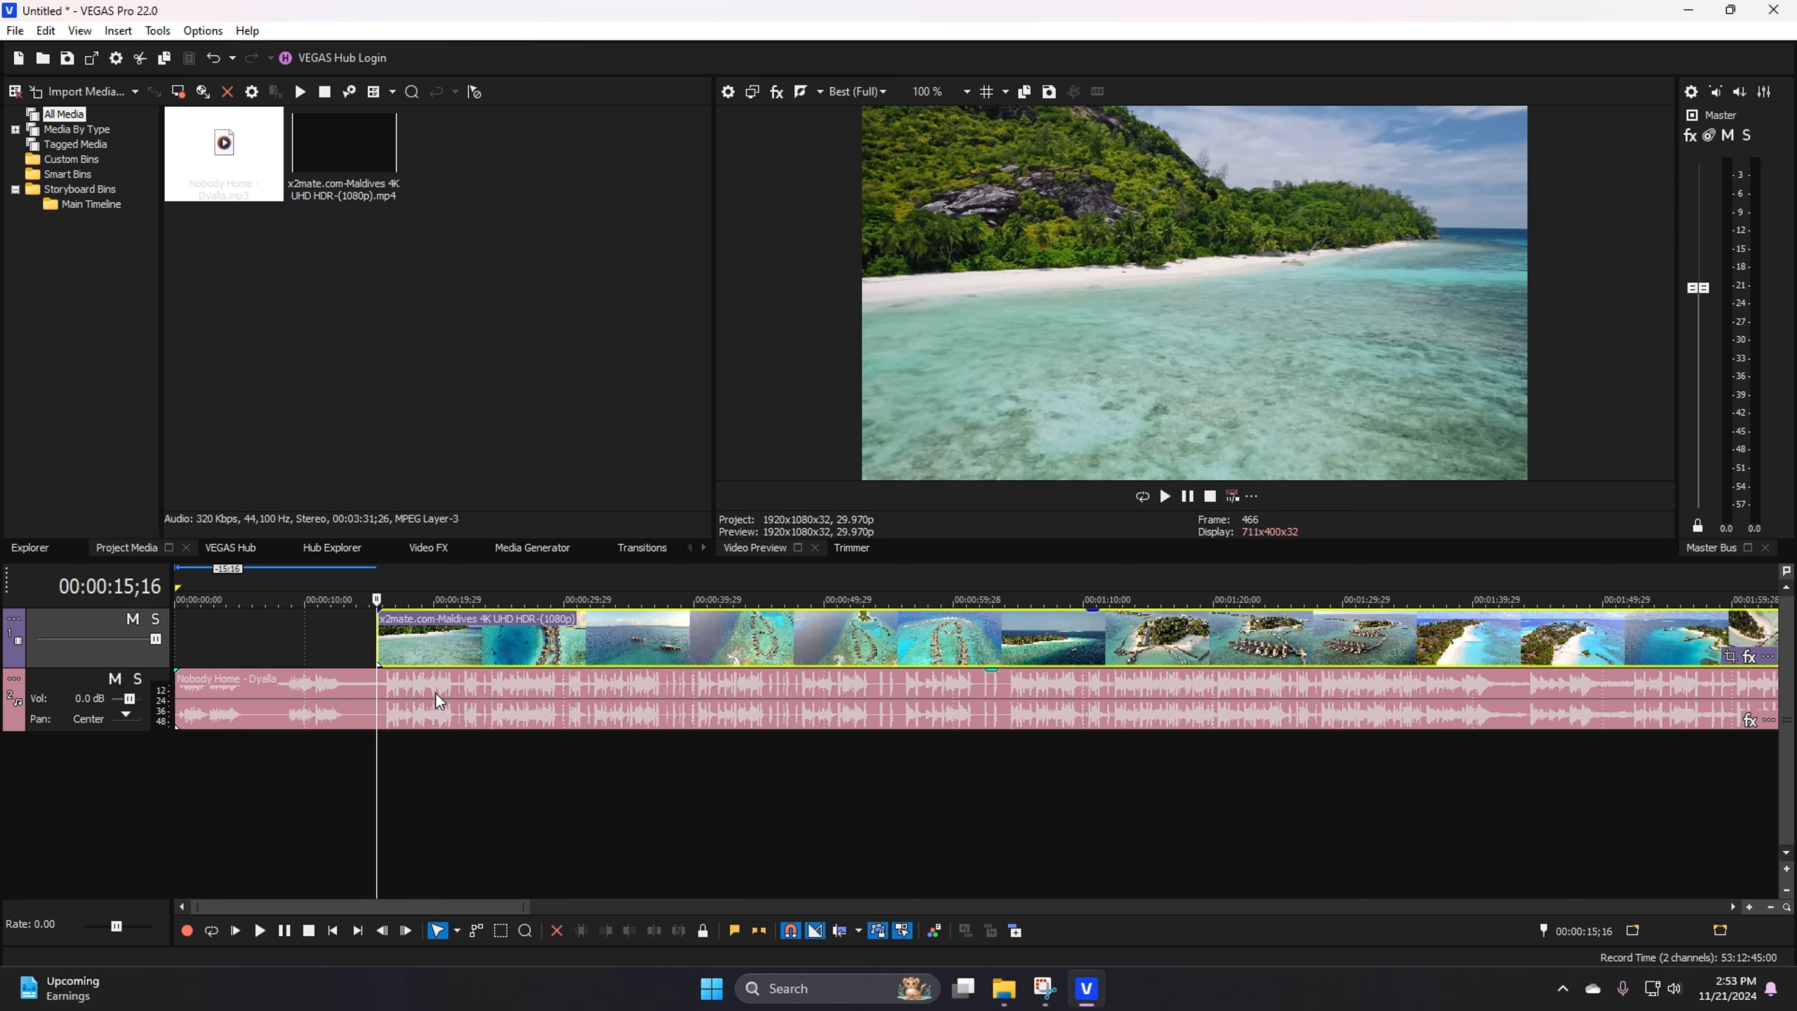
scroll(453, 701, "down", 2)
left_click_drag(365, 701, 466, 699)
Step: Play a short stretch of the aligned video and music from 00:00:15;16
scroll(405, 695, "up", 3)
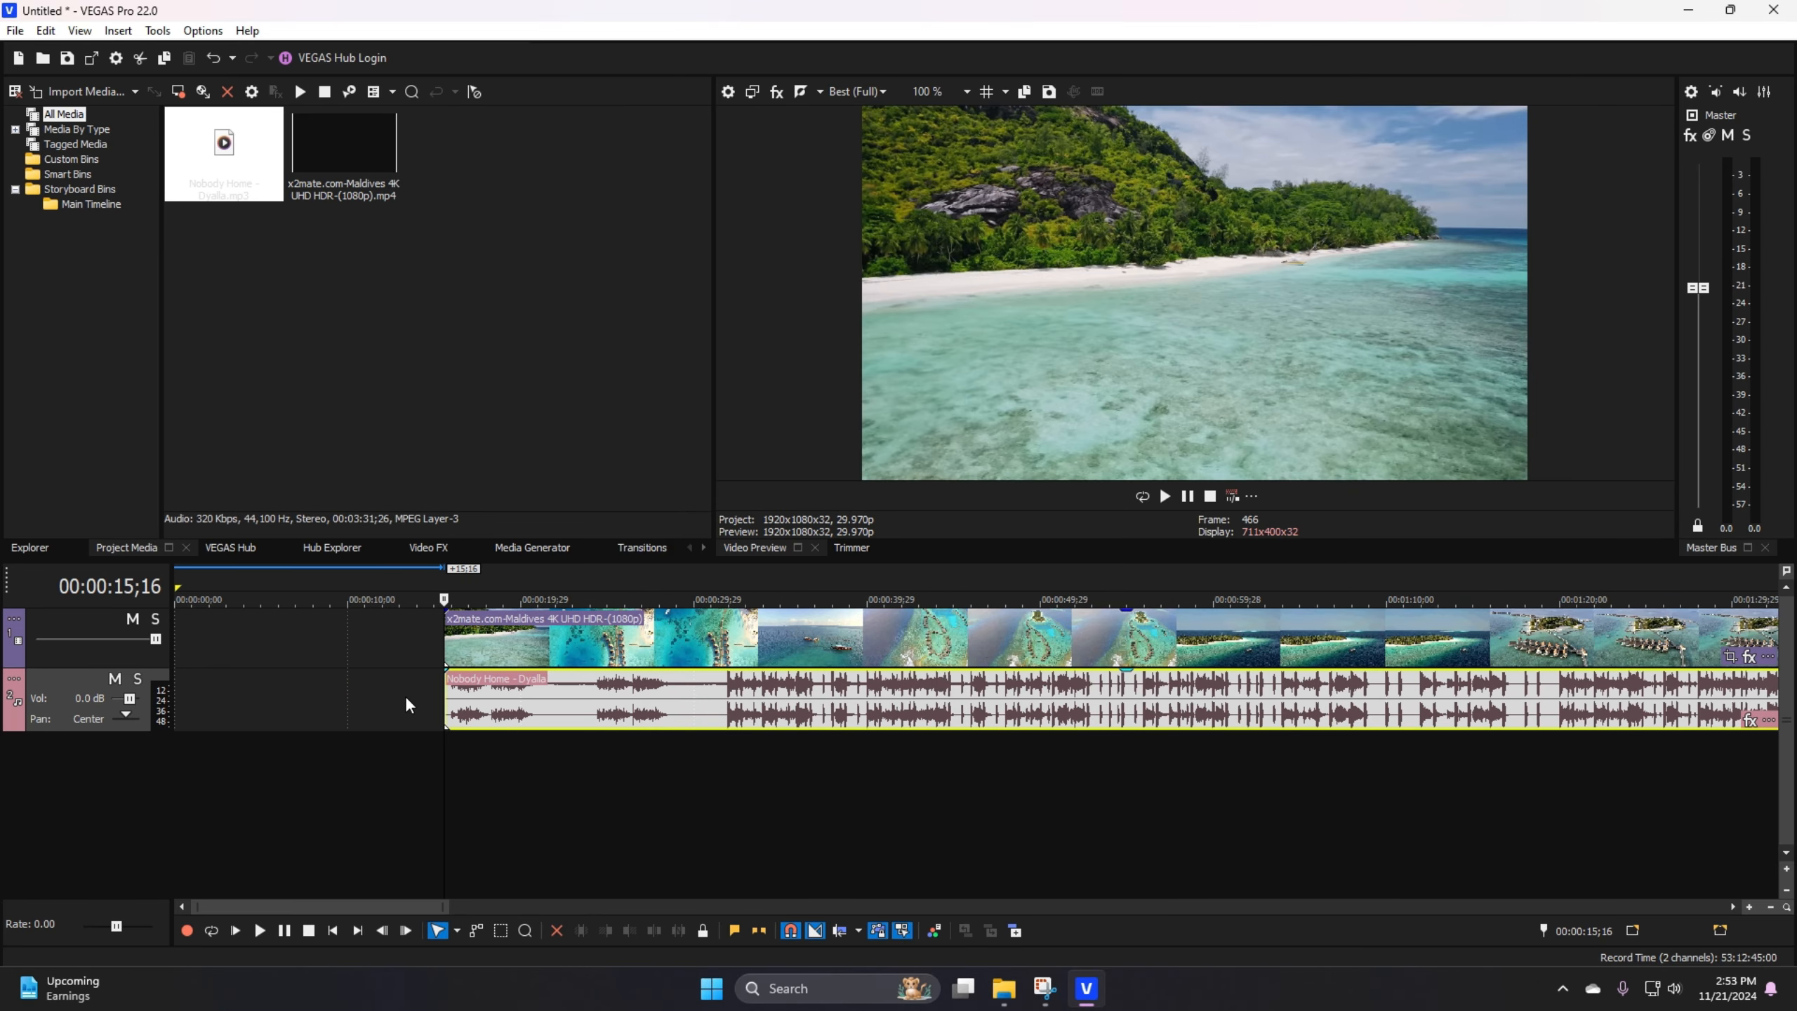
scroll(540, 697, "up", 3)
scroll(656, 702, "down", 3)
scroll(665, 699, "up", 3)
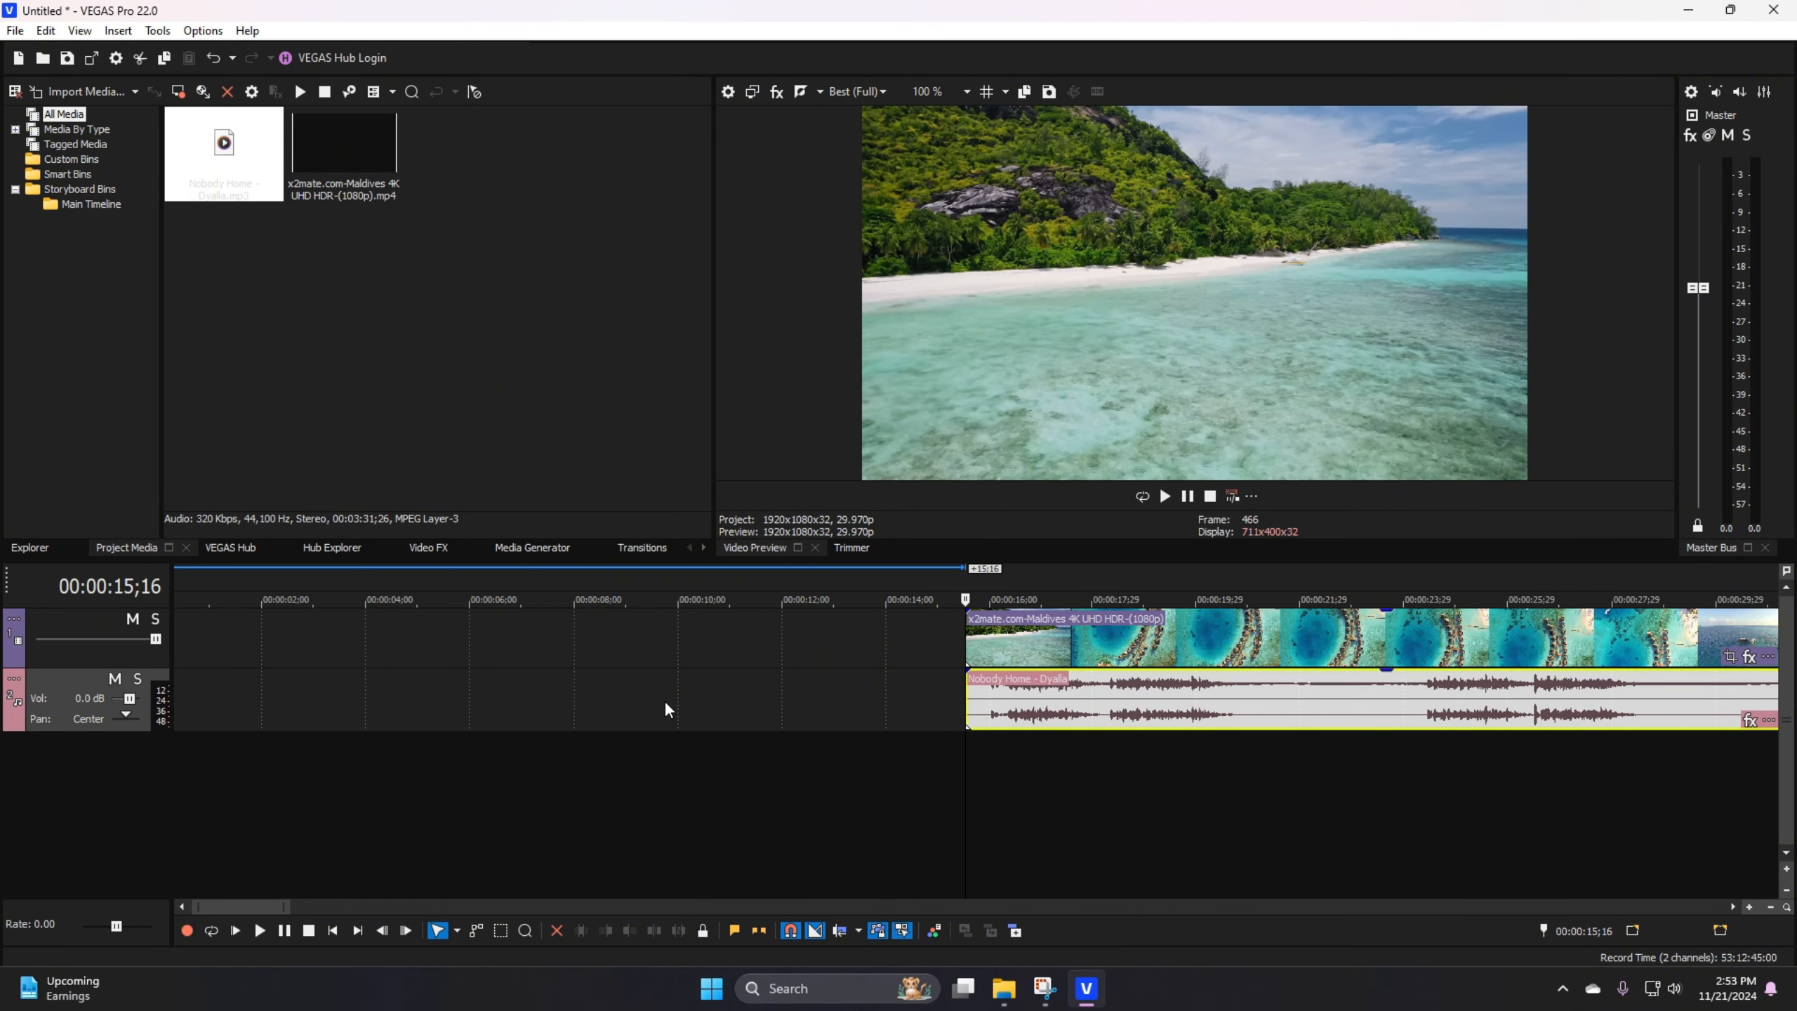
scroll(664, 700, "down", 3)
scroll(664, 699, "up", 3)
scroll(708, 702, "down", 2)
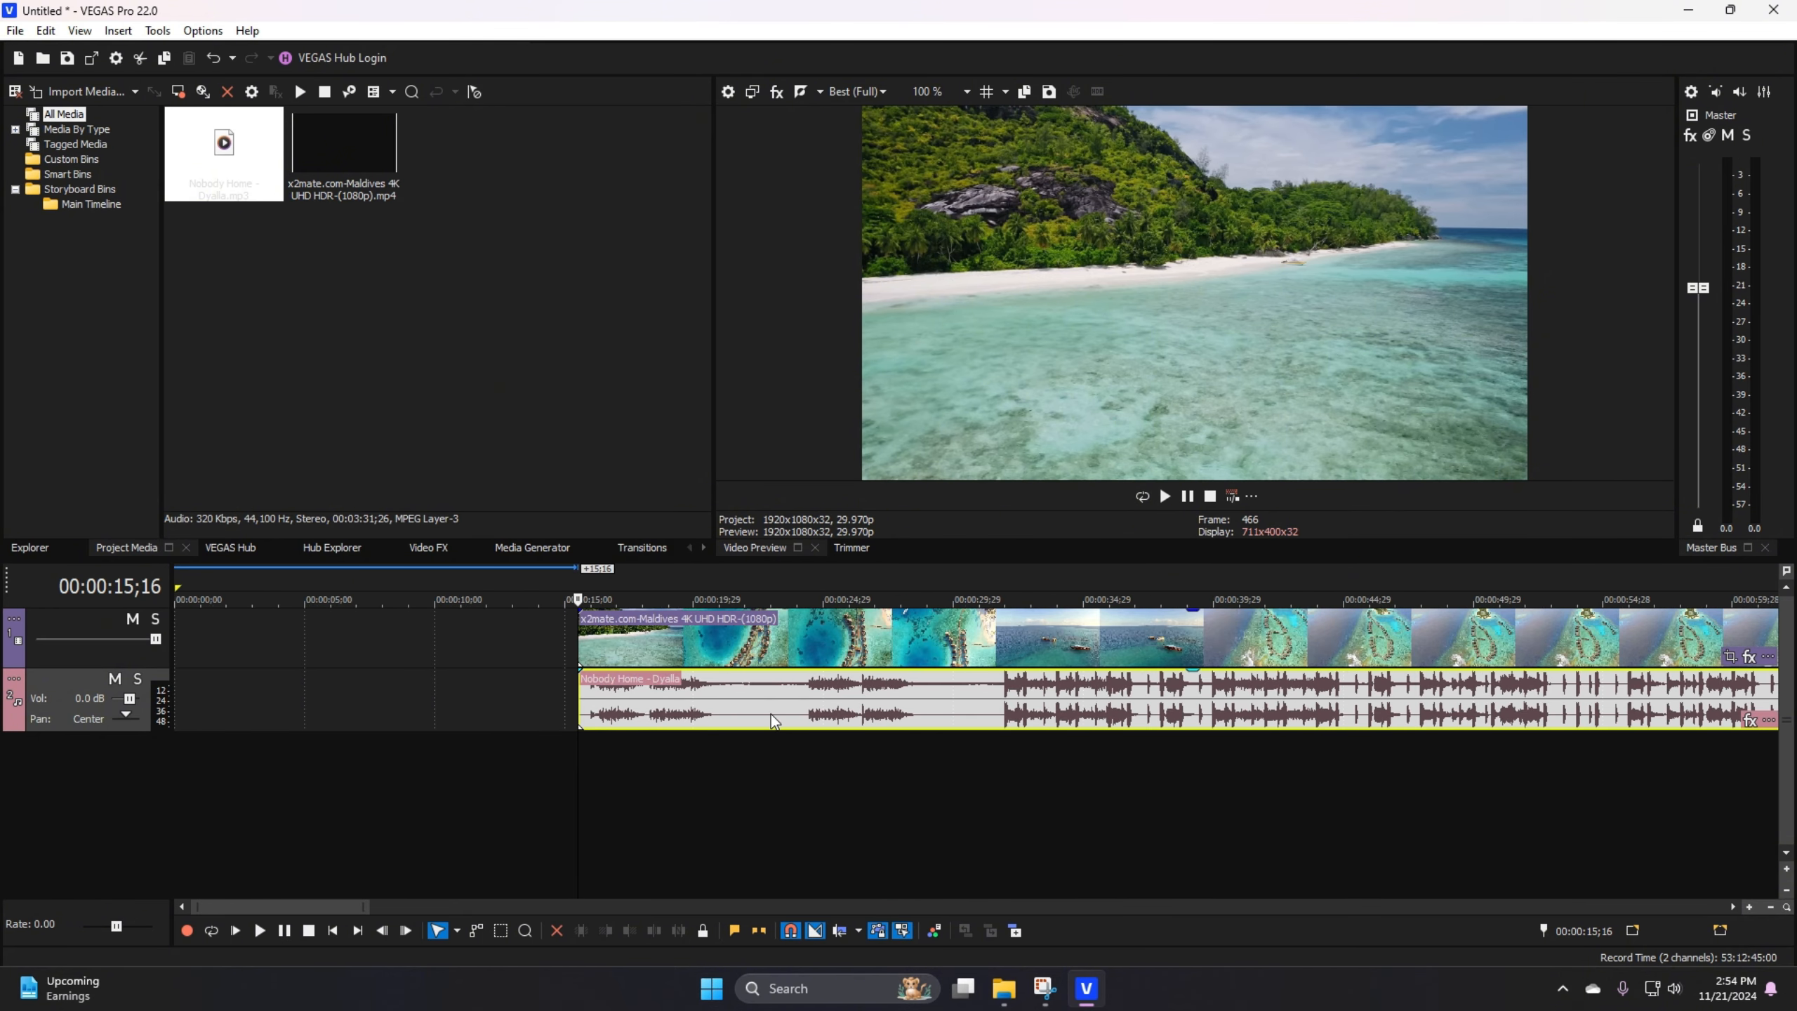
scroll(771, 713, "up", 1)
left_click(702, 736)
scroll(814, 750, "up", 4)
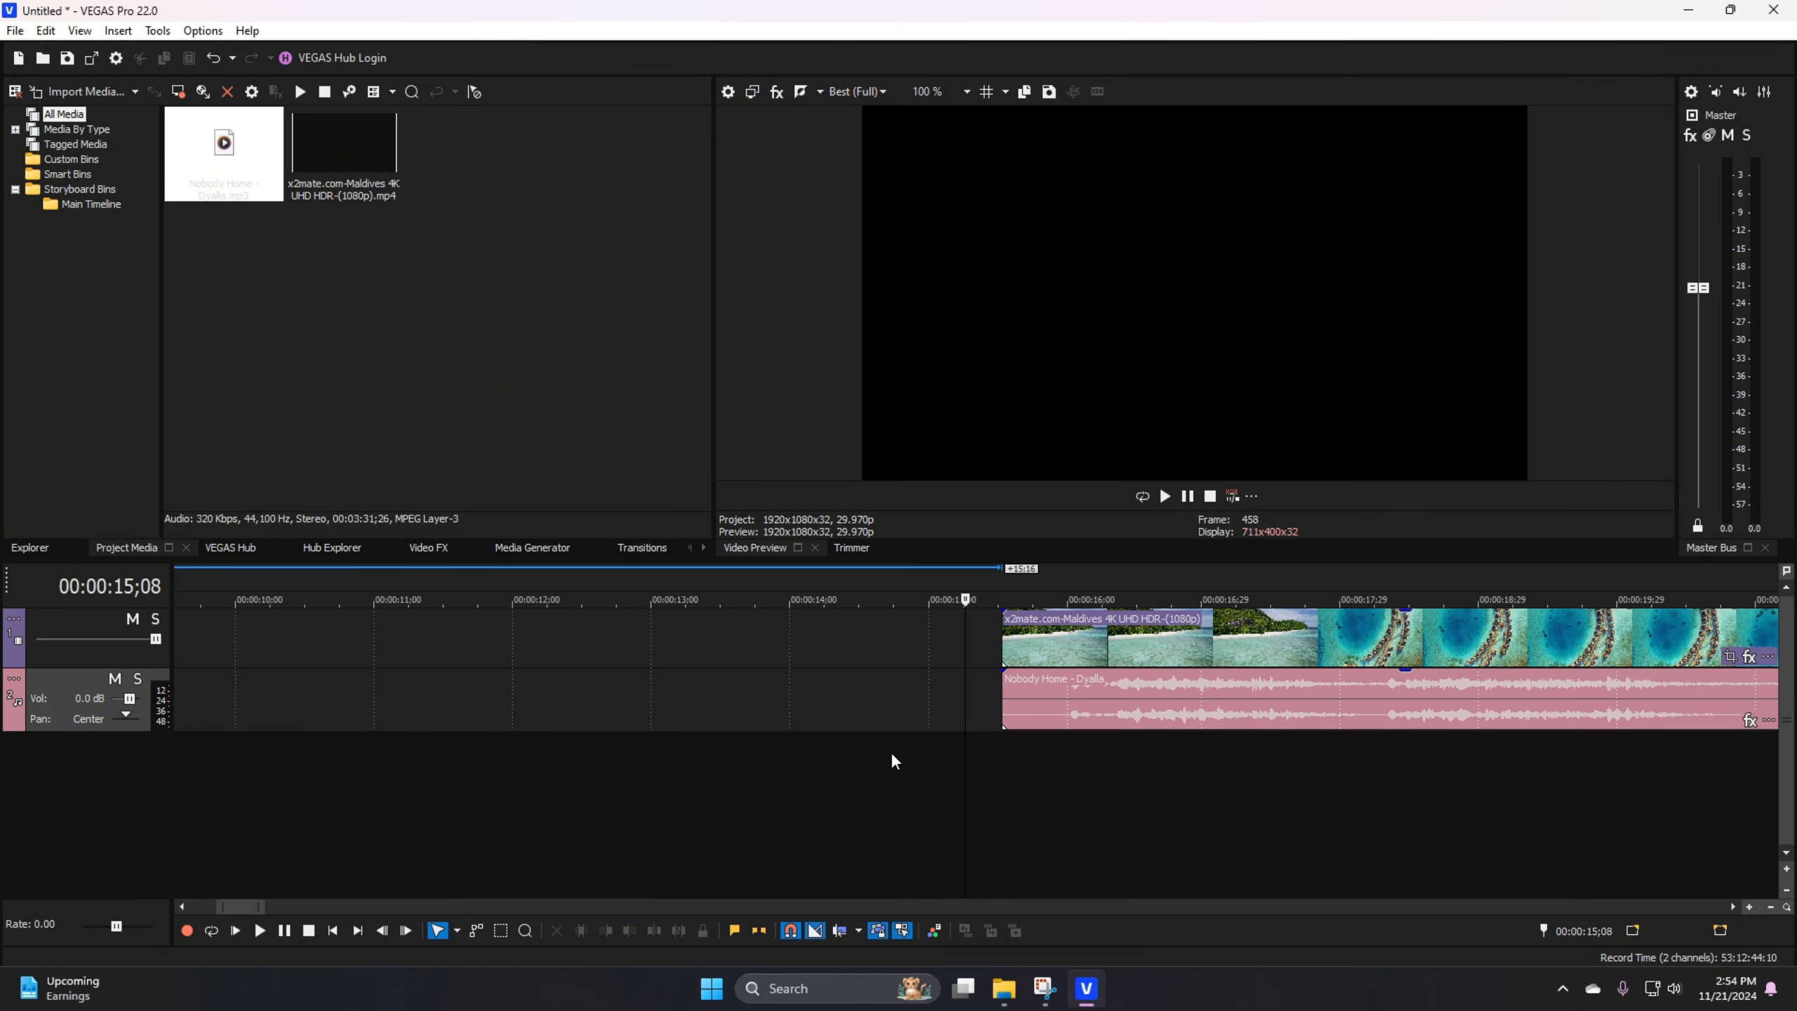
scroll(920, 761, "down", 2)
key("space")
scroll(976, 745, "down", 3)
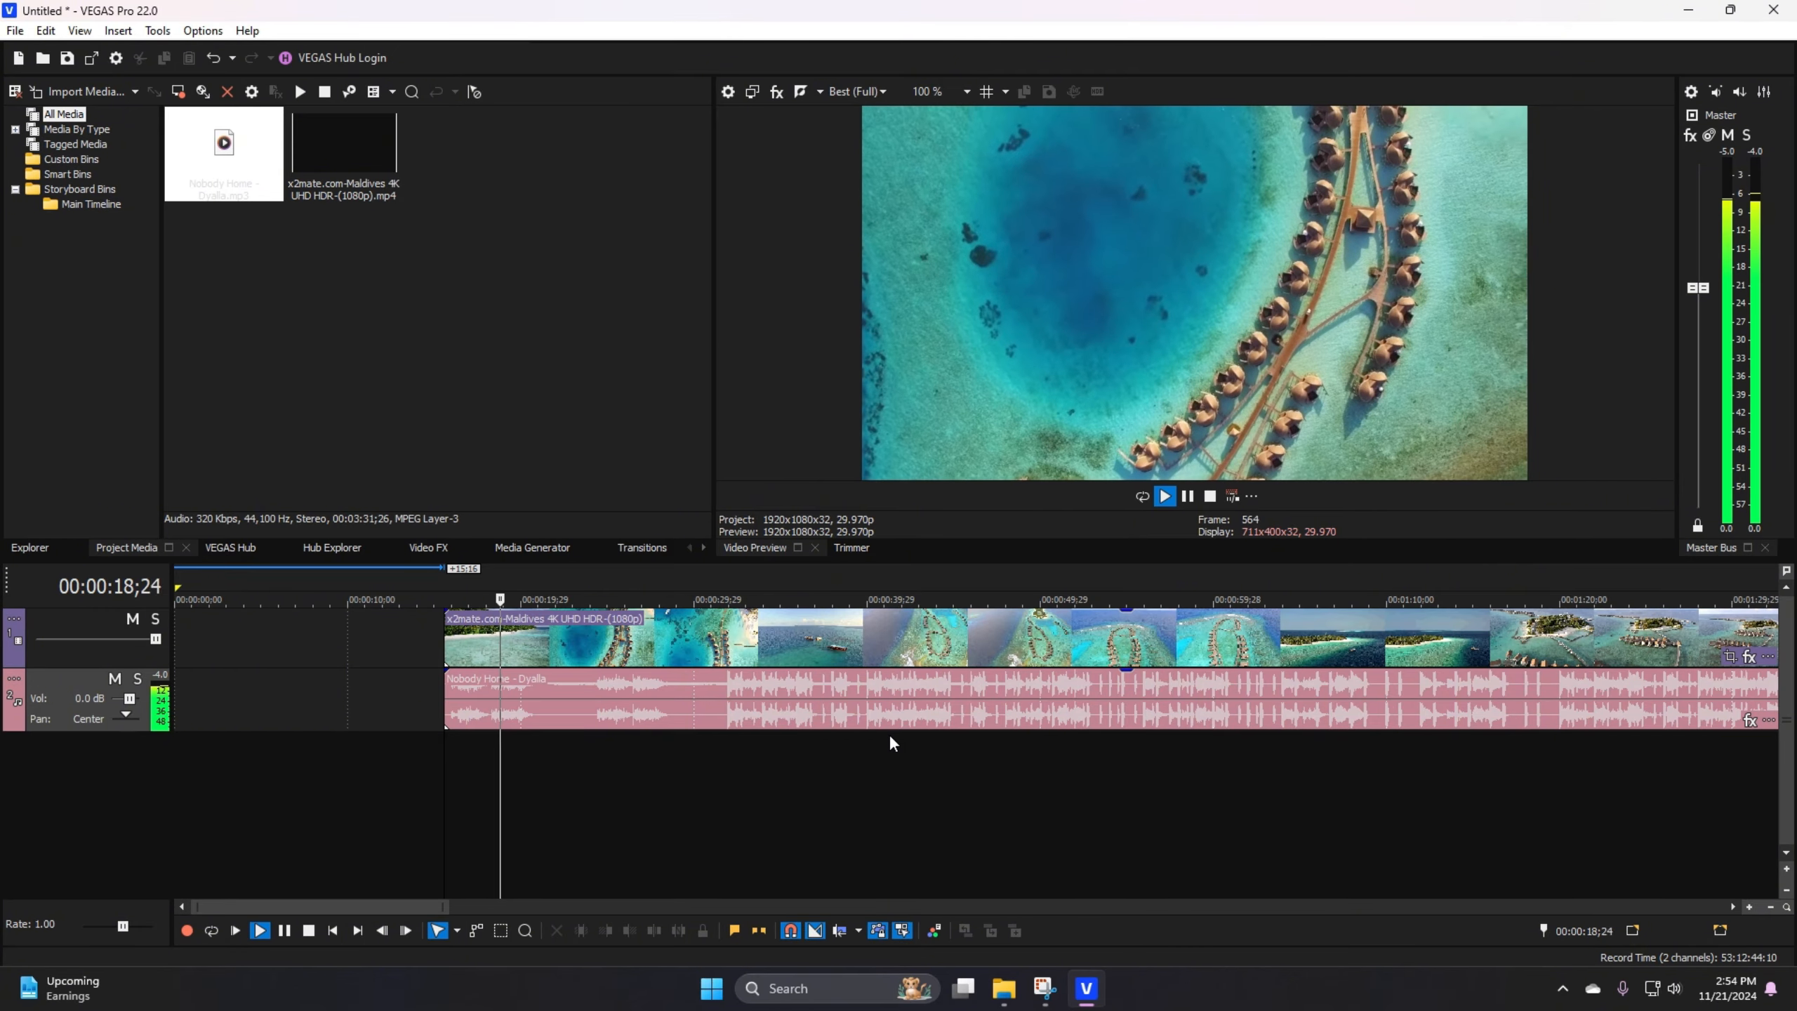
key("space")
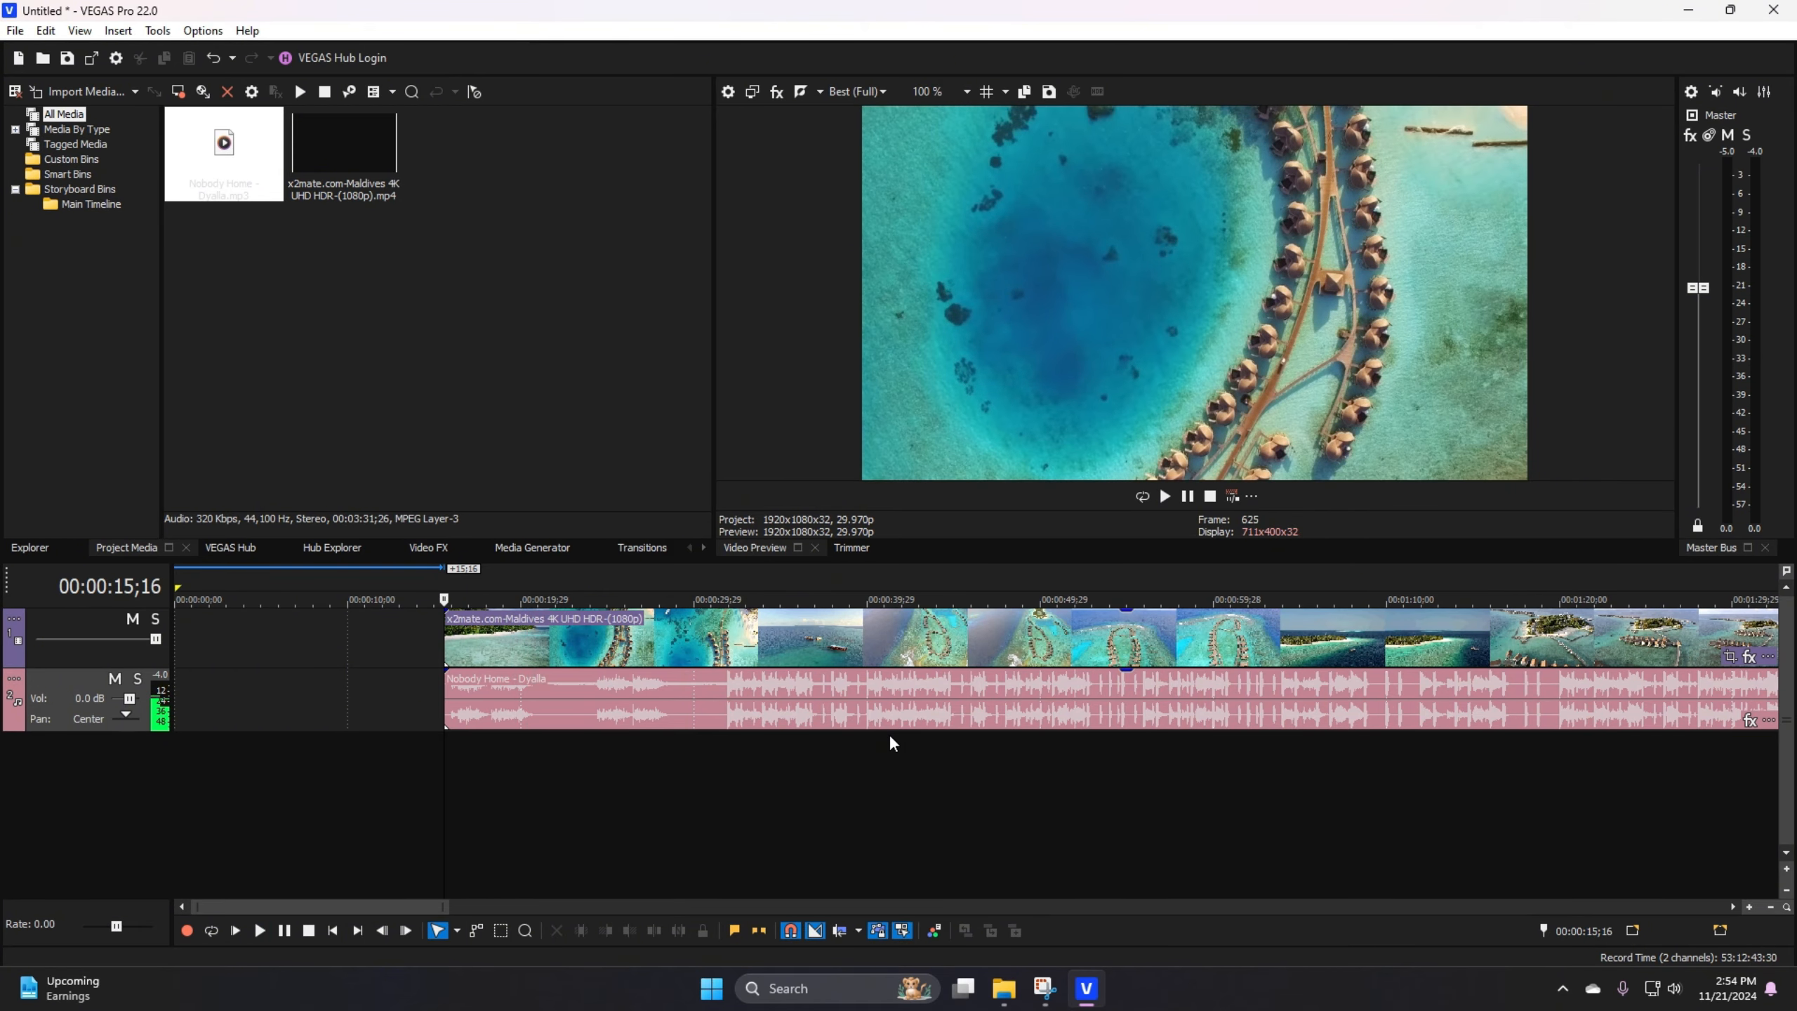
Step: Trim the ends of the Maldives video event and the Nobody Home audio event to 00:00:30;03
scroll(738, 821, "up", 2)
right_click(953, 632)
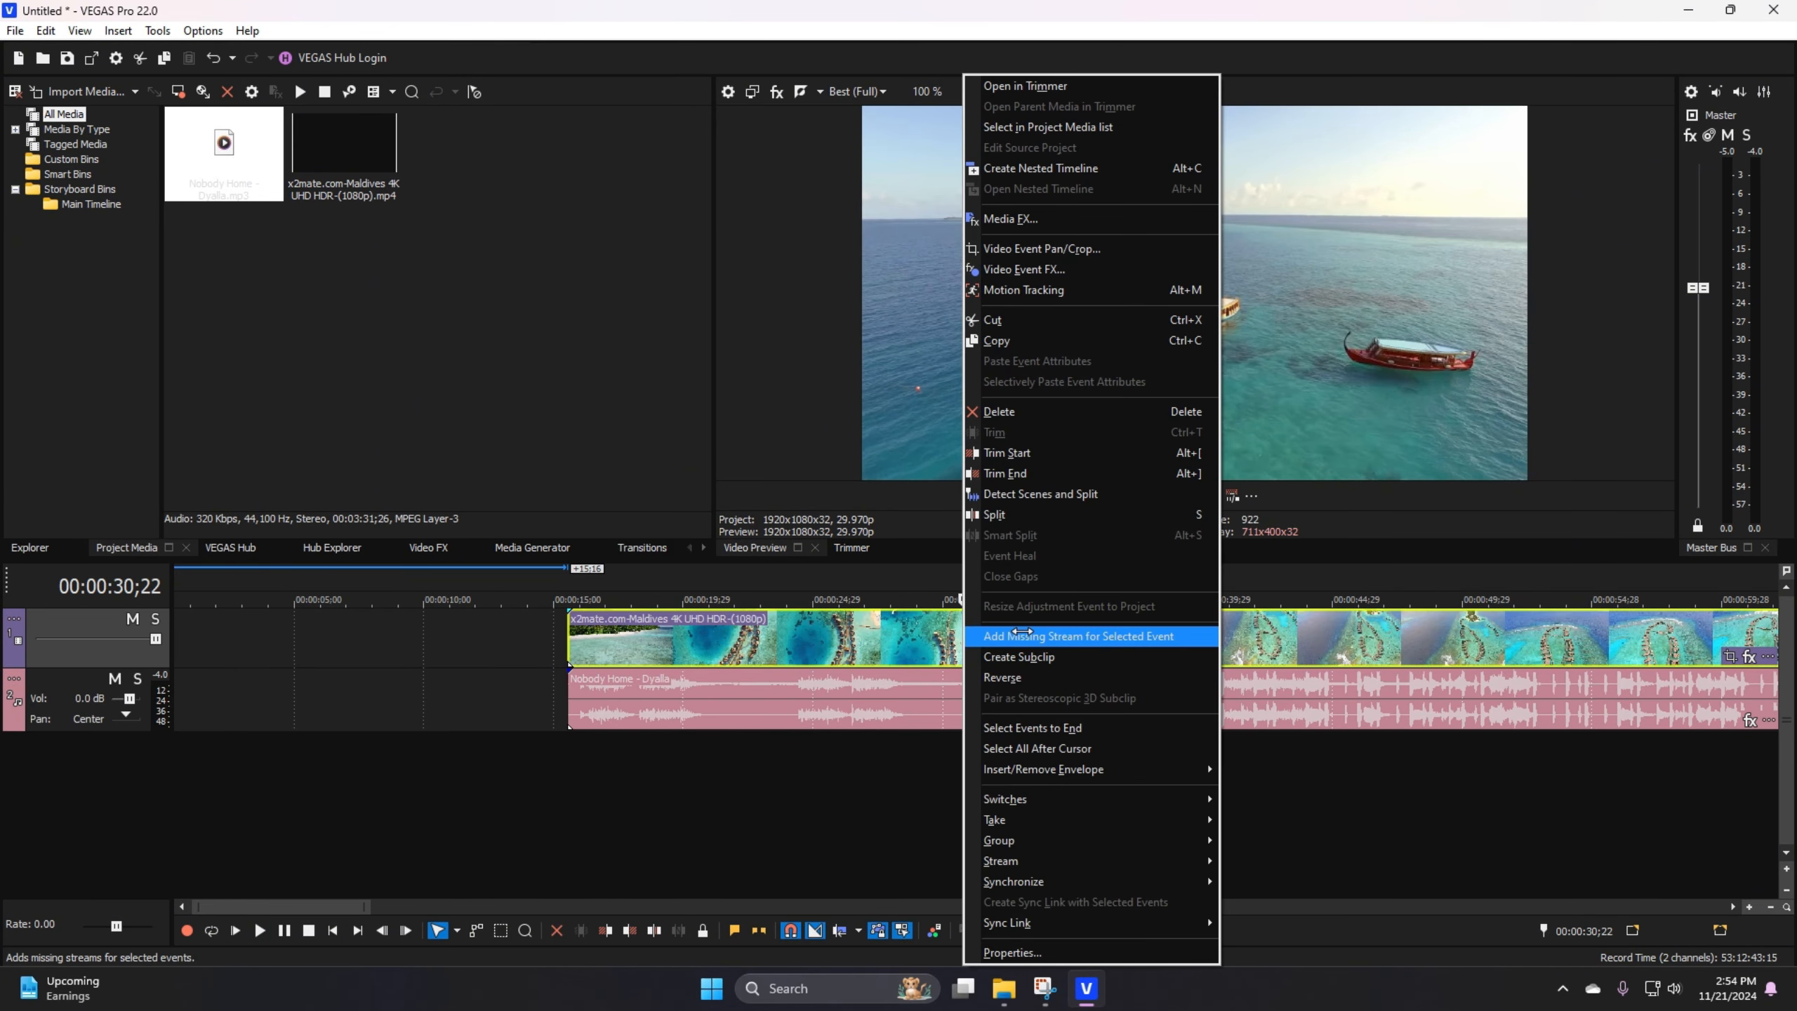
left_click(947, 635)
right_click(957, 635)
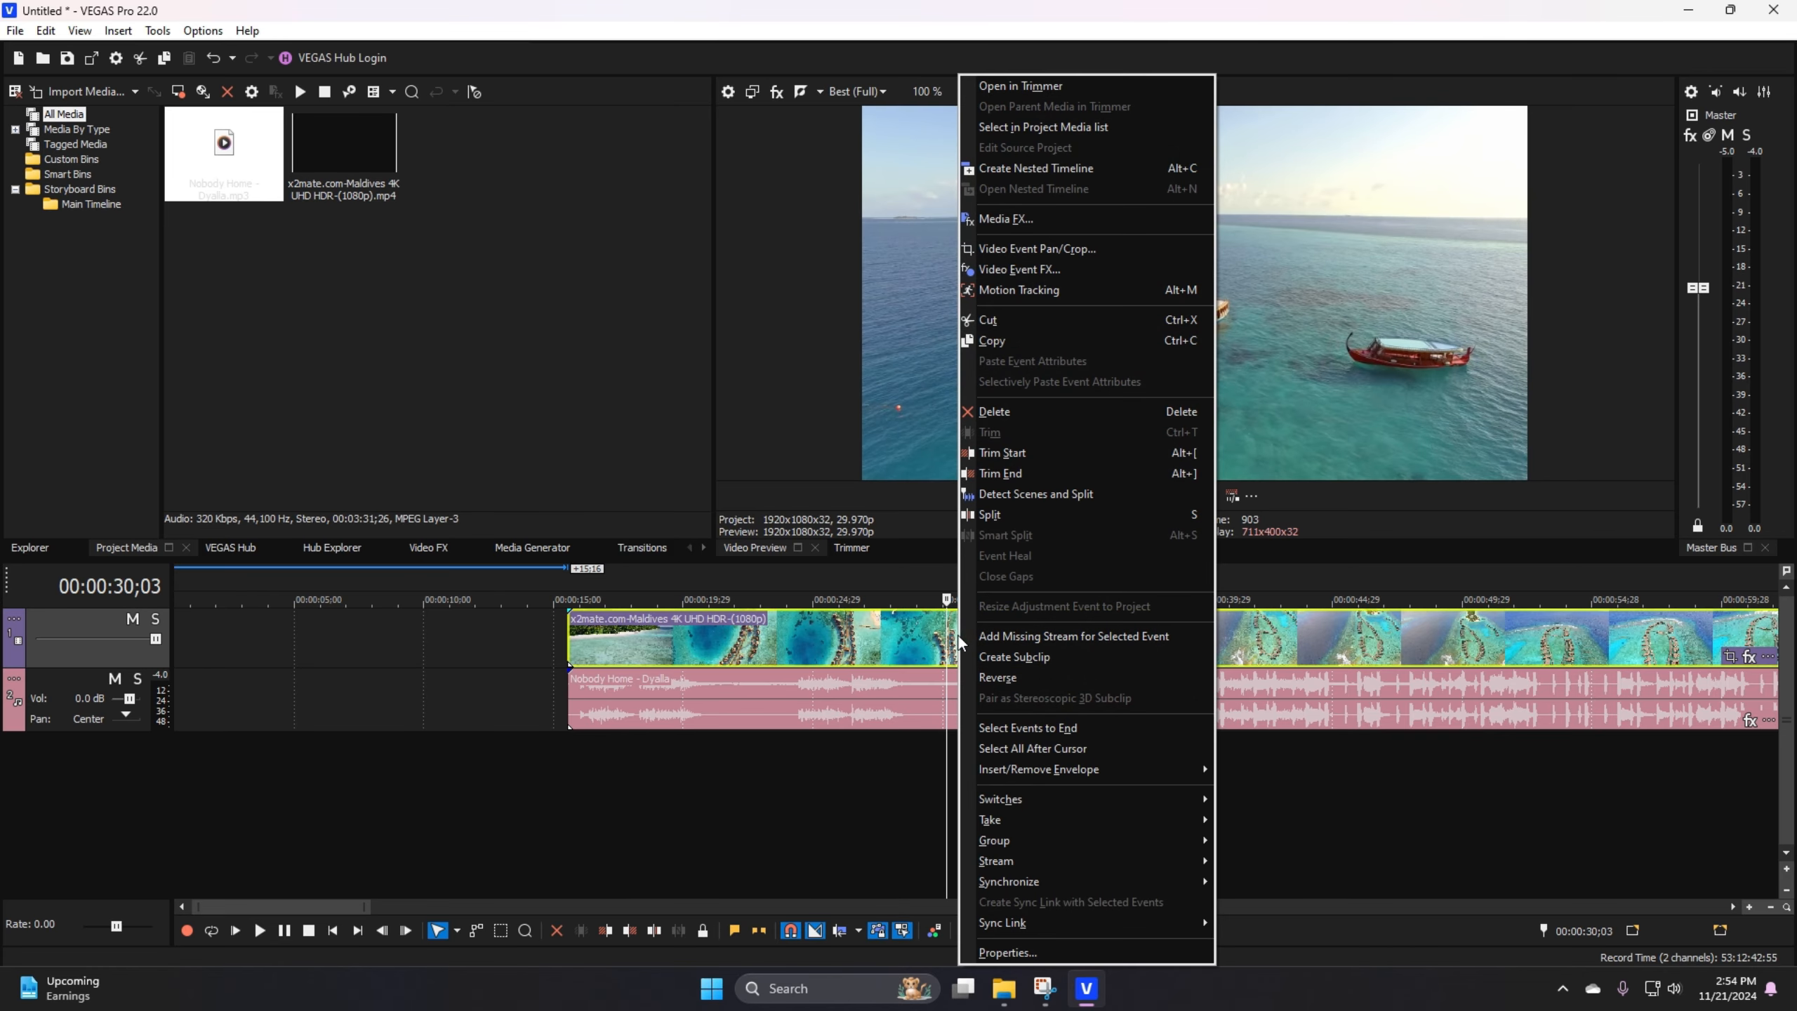
left_click(996, 478)
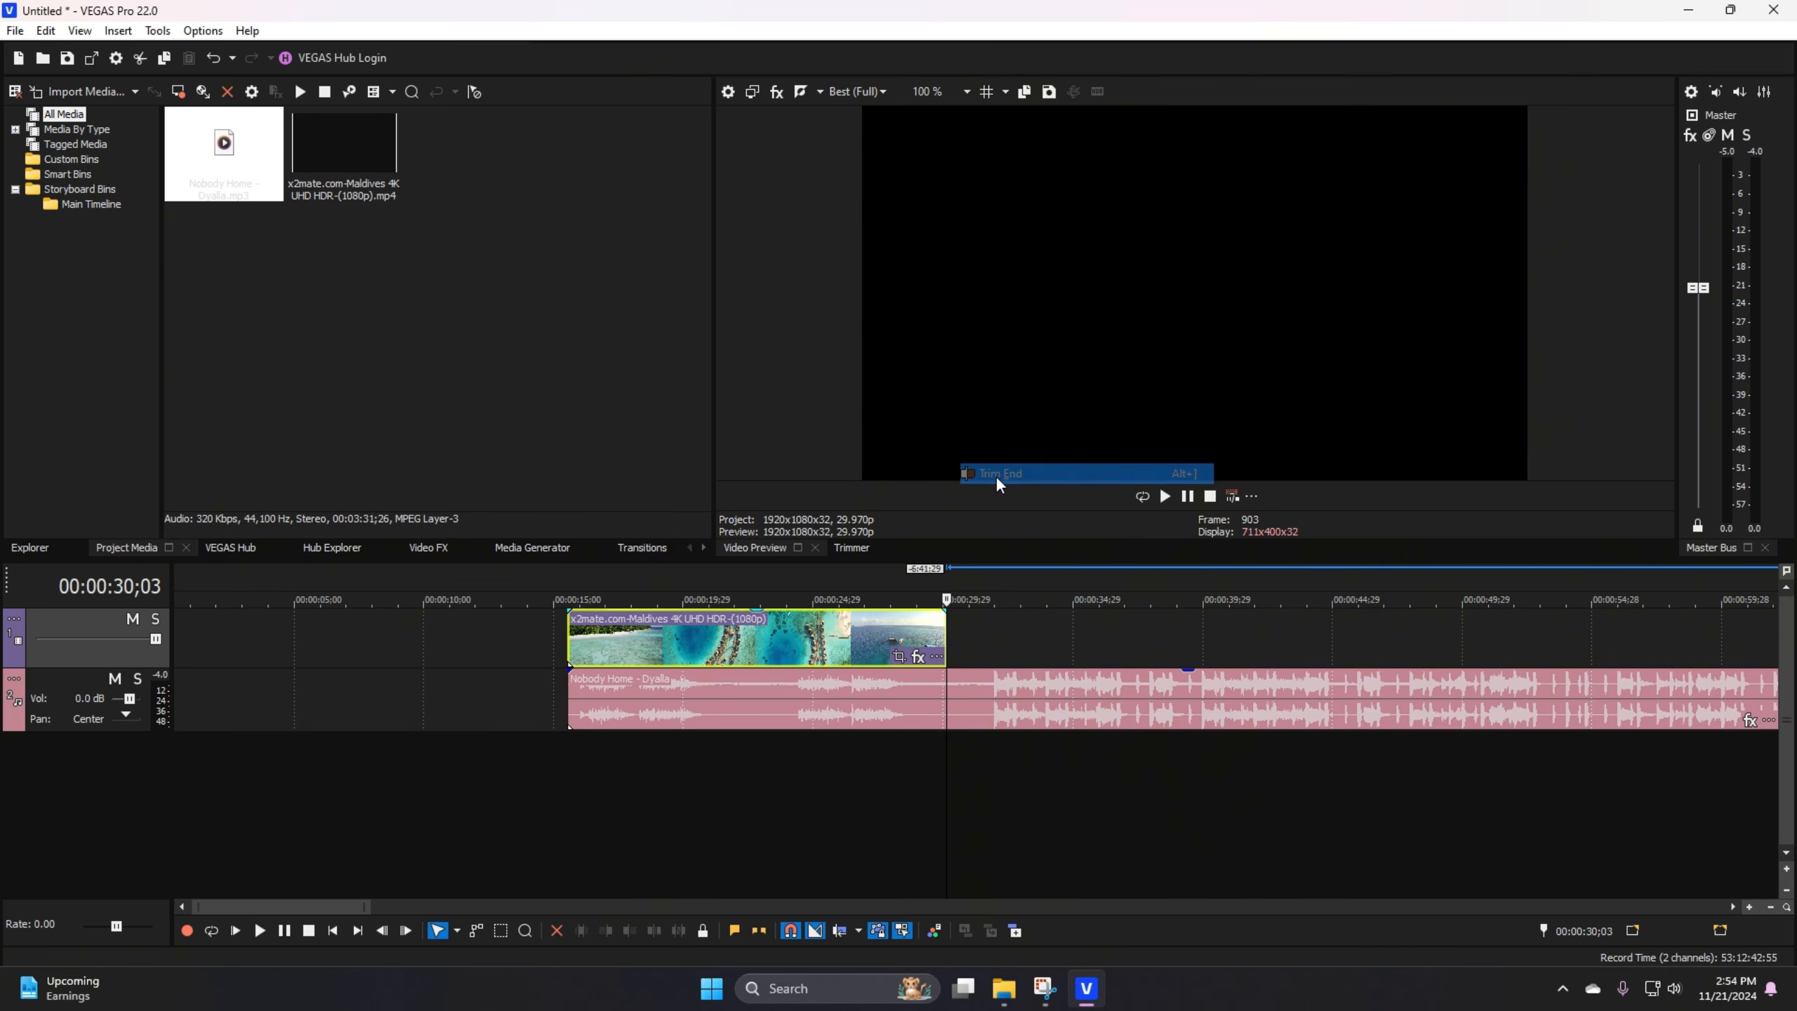
left_click(972, 679)
right_click(967, 680)
left_click(1042, 567)
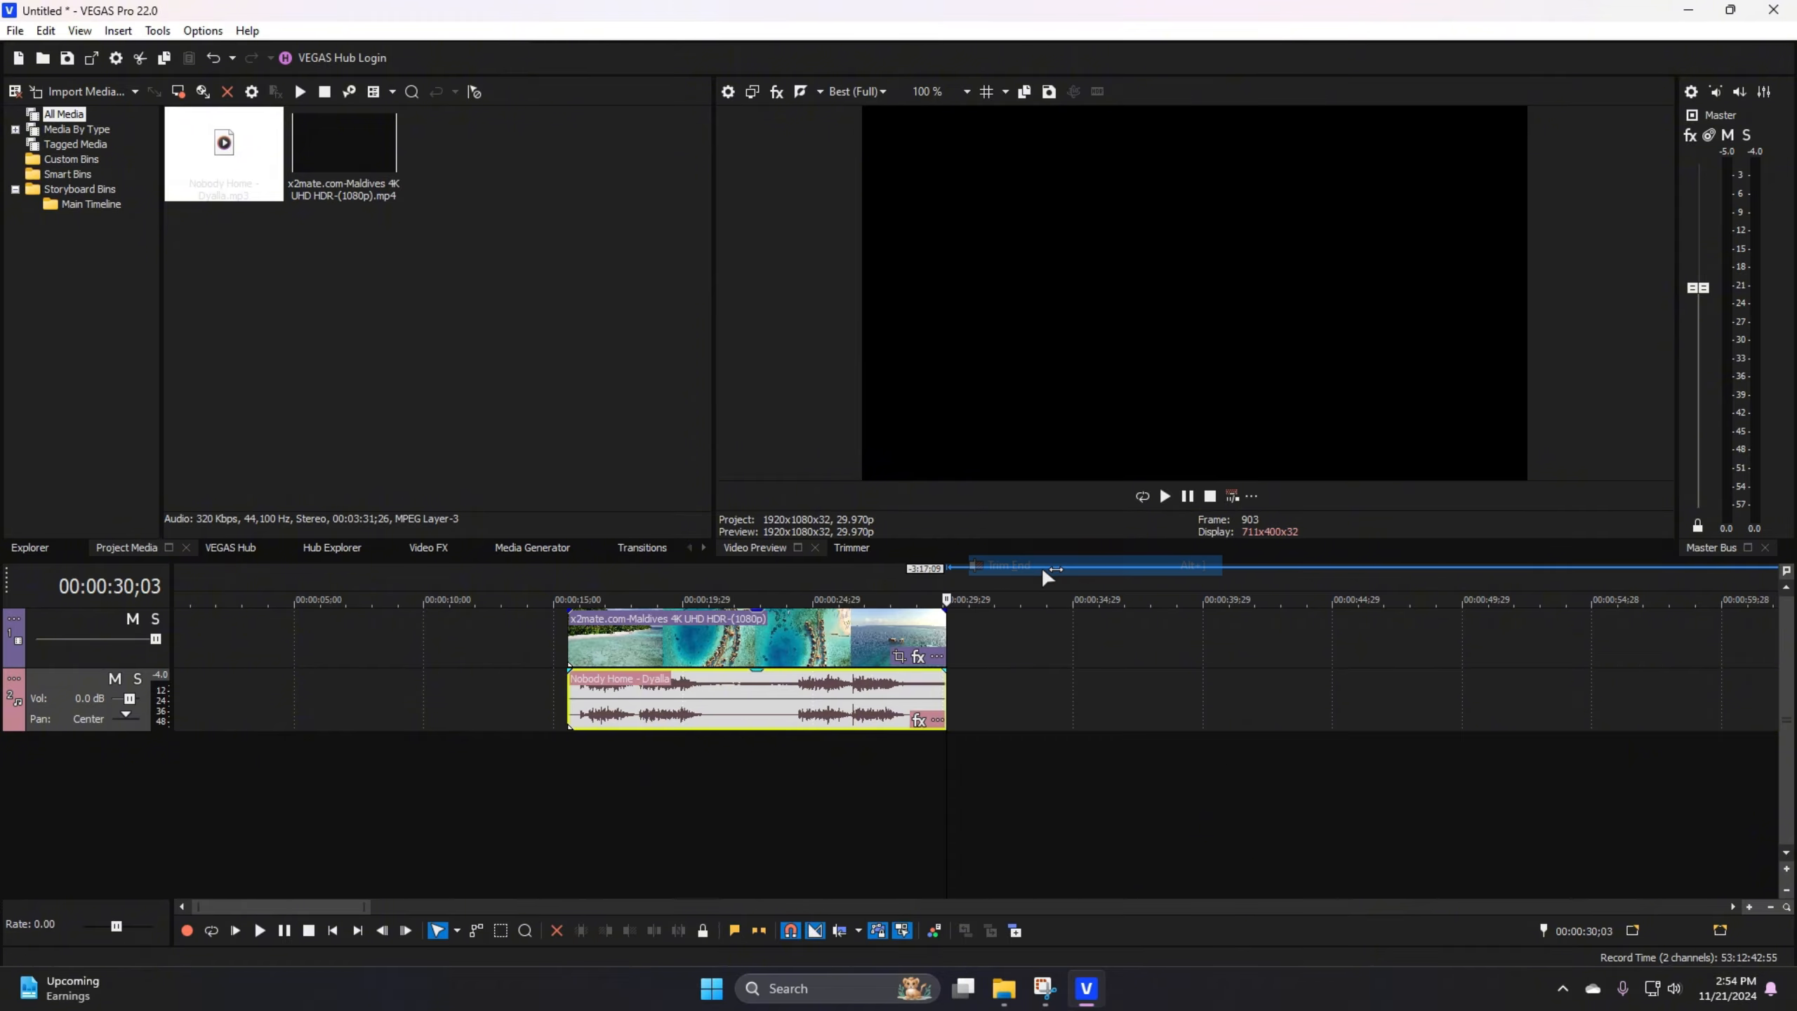
left_click(657, 781)
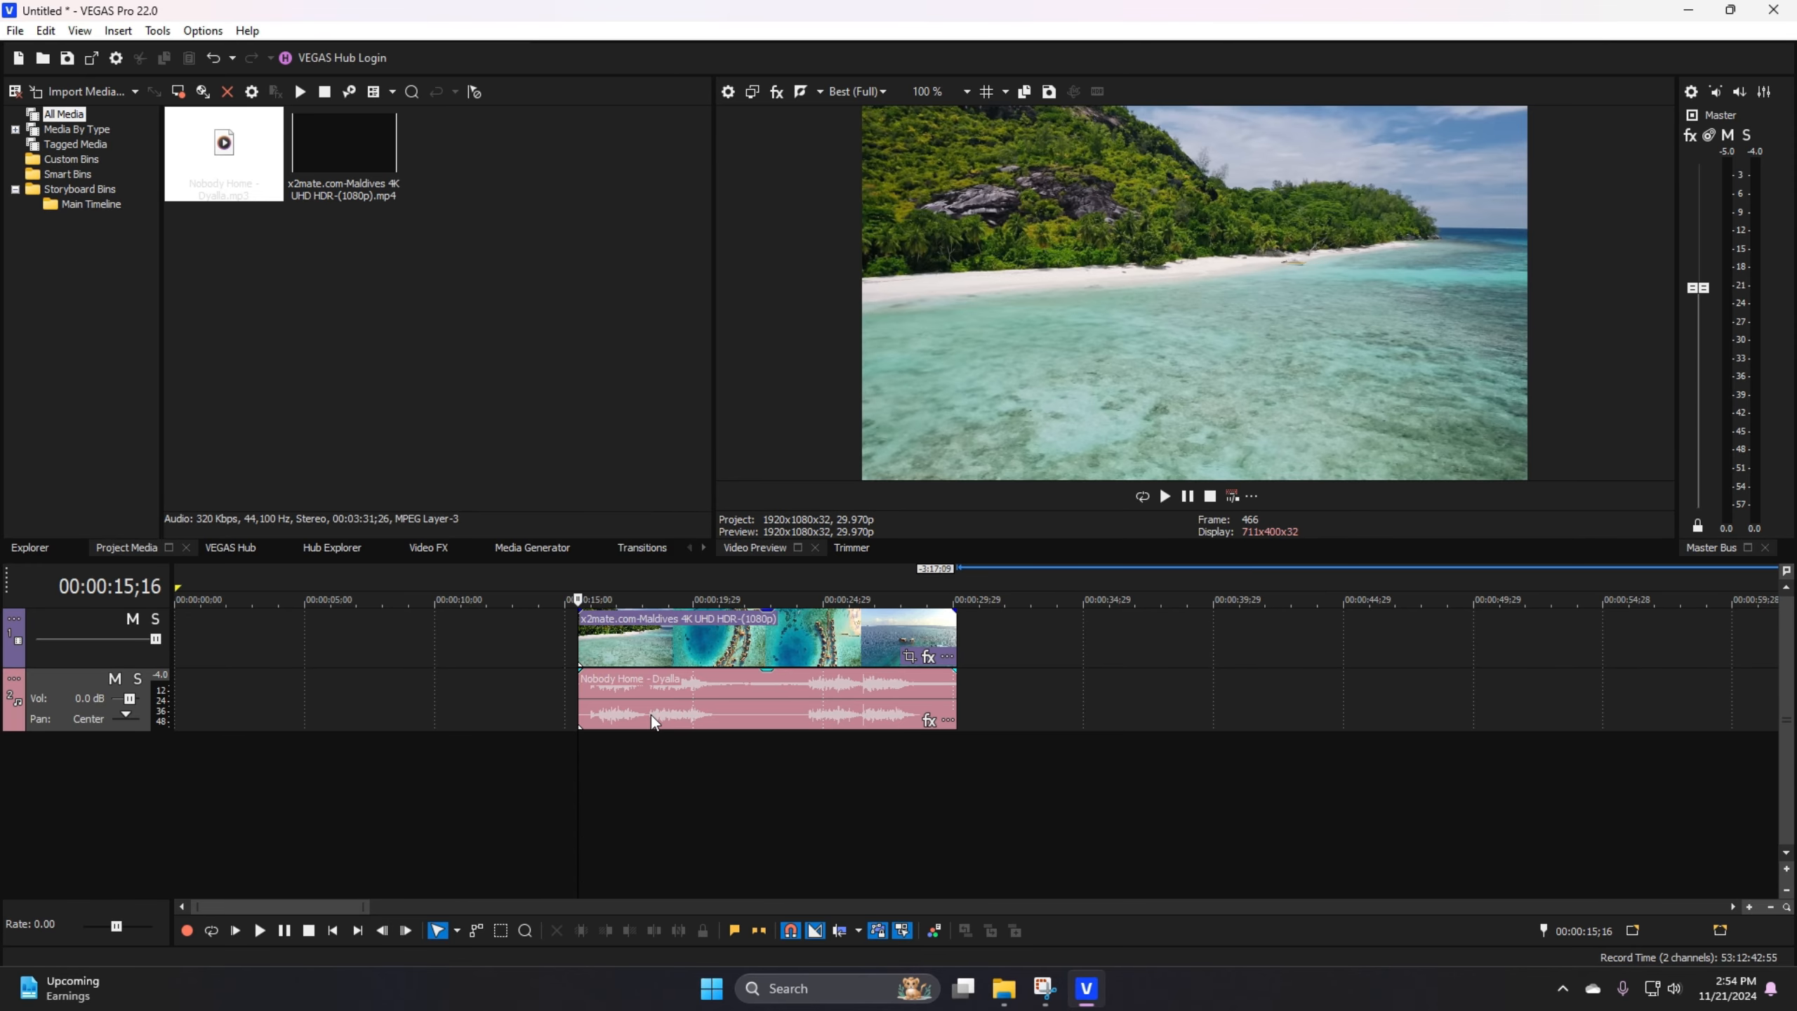
left_click(474, 629)
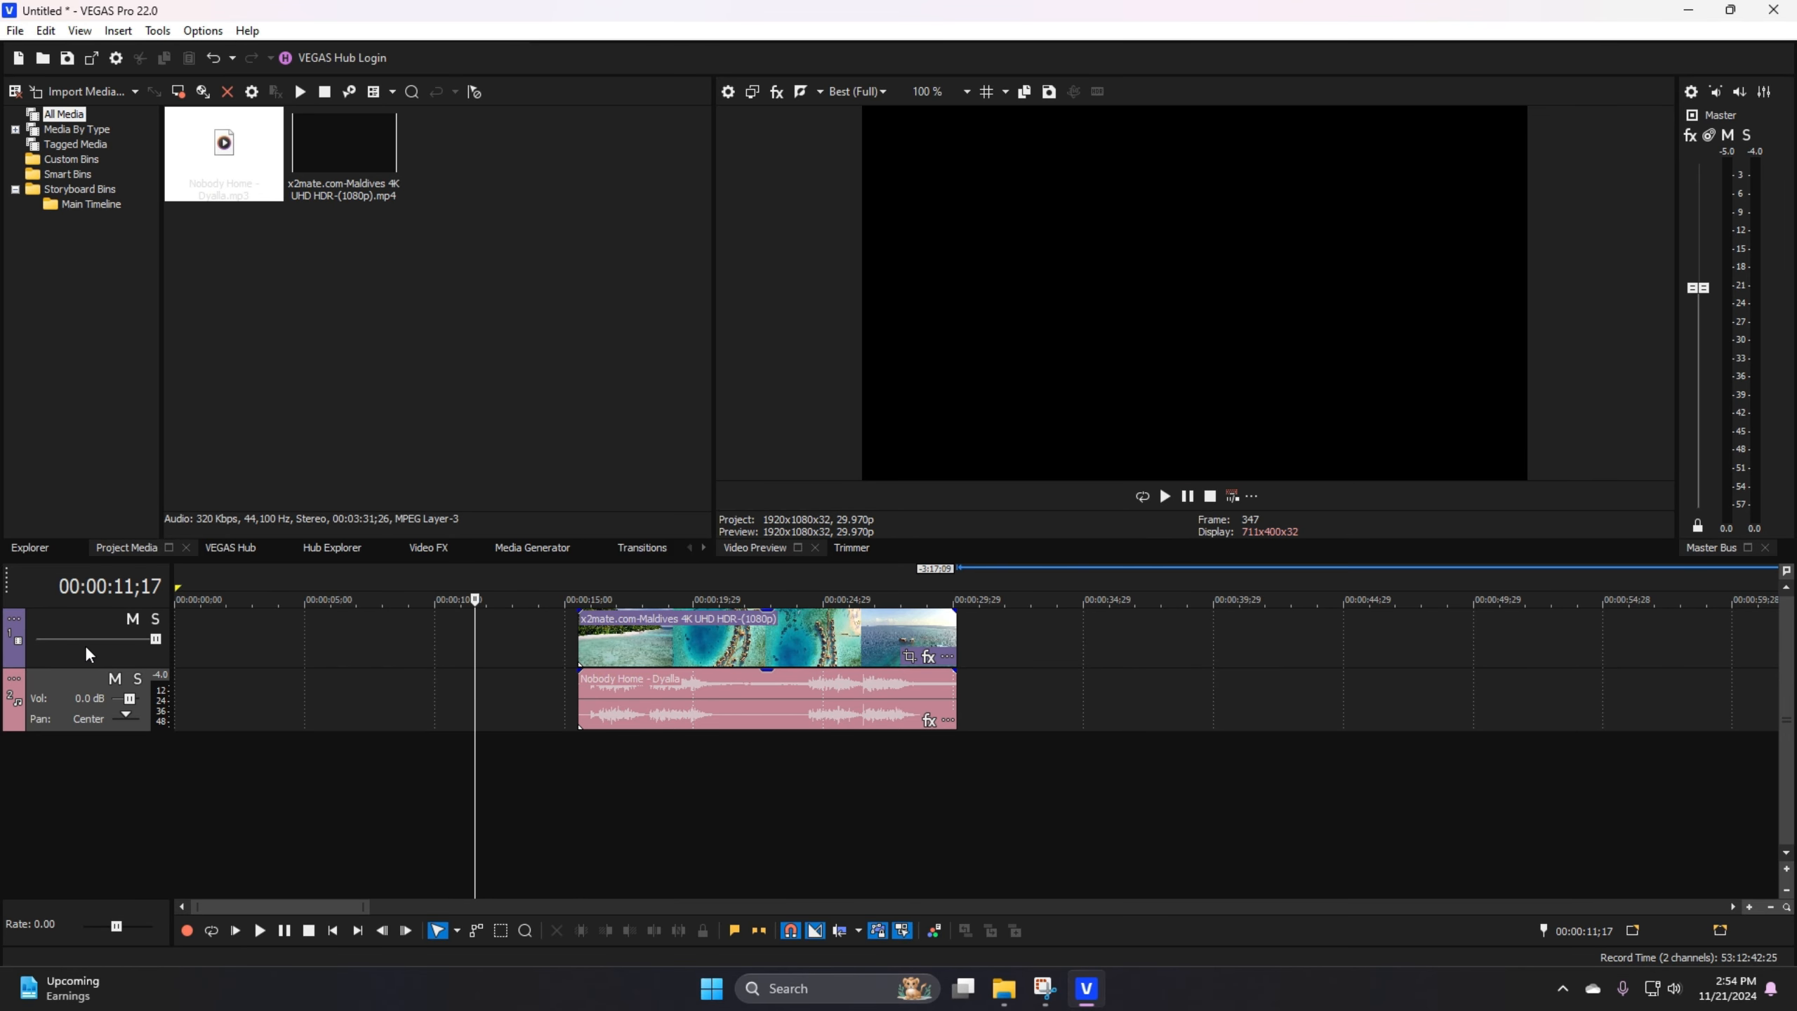
left_click(676, 765)
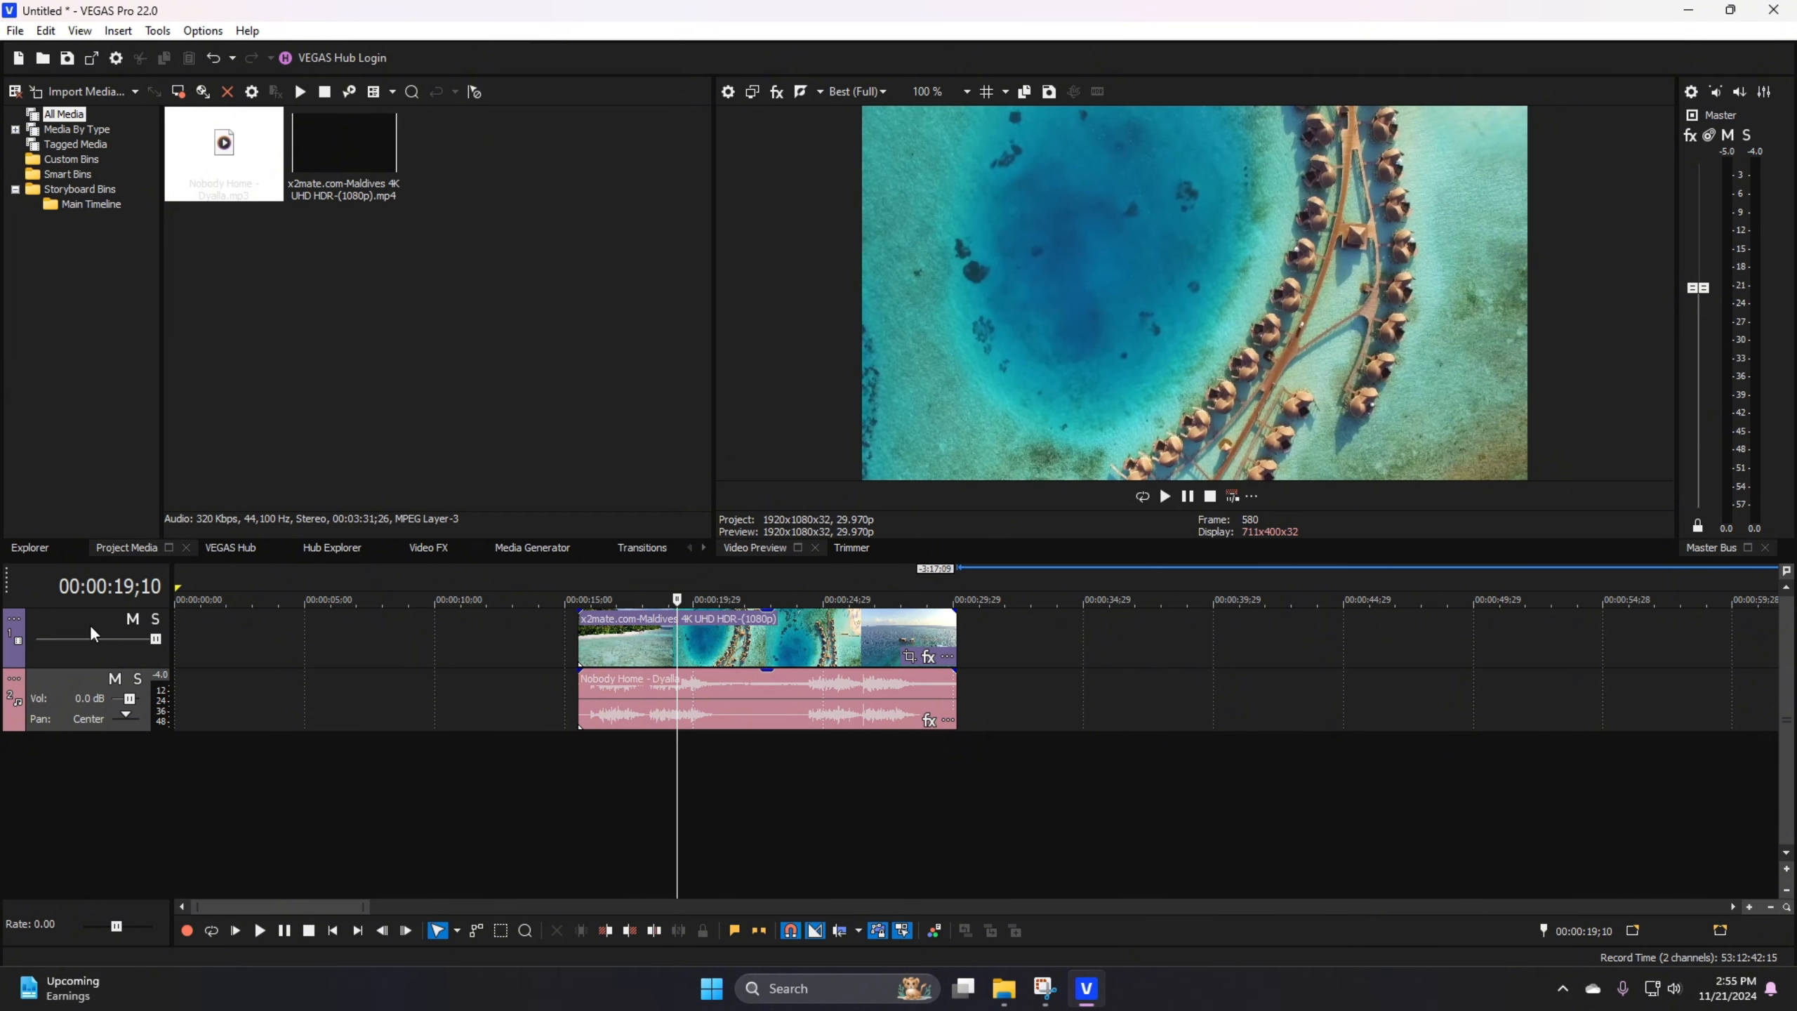
left_click(606, 639)
left_click(610, 719)
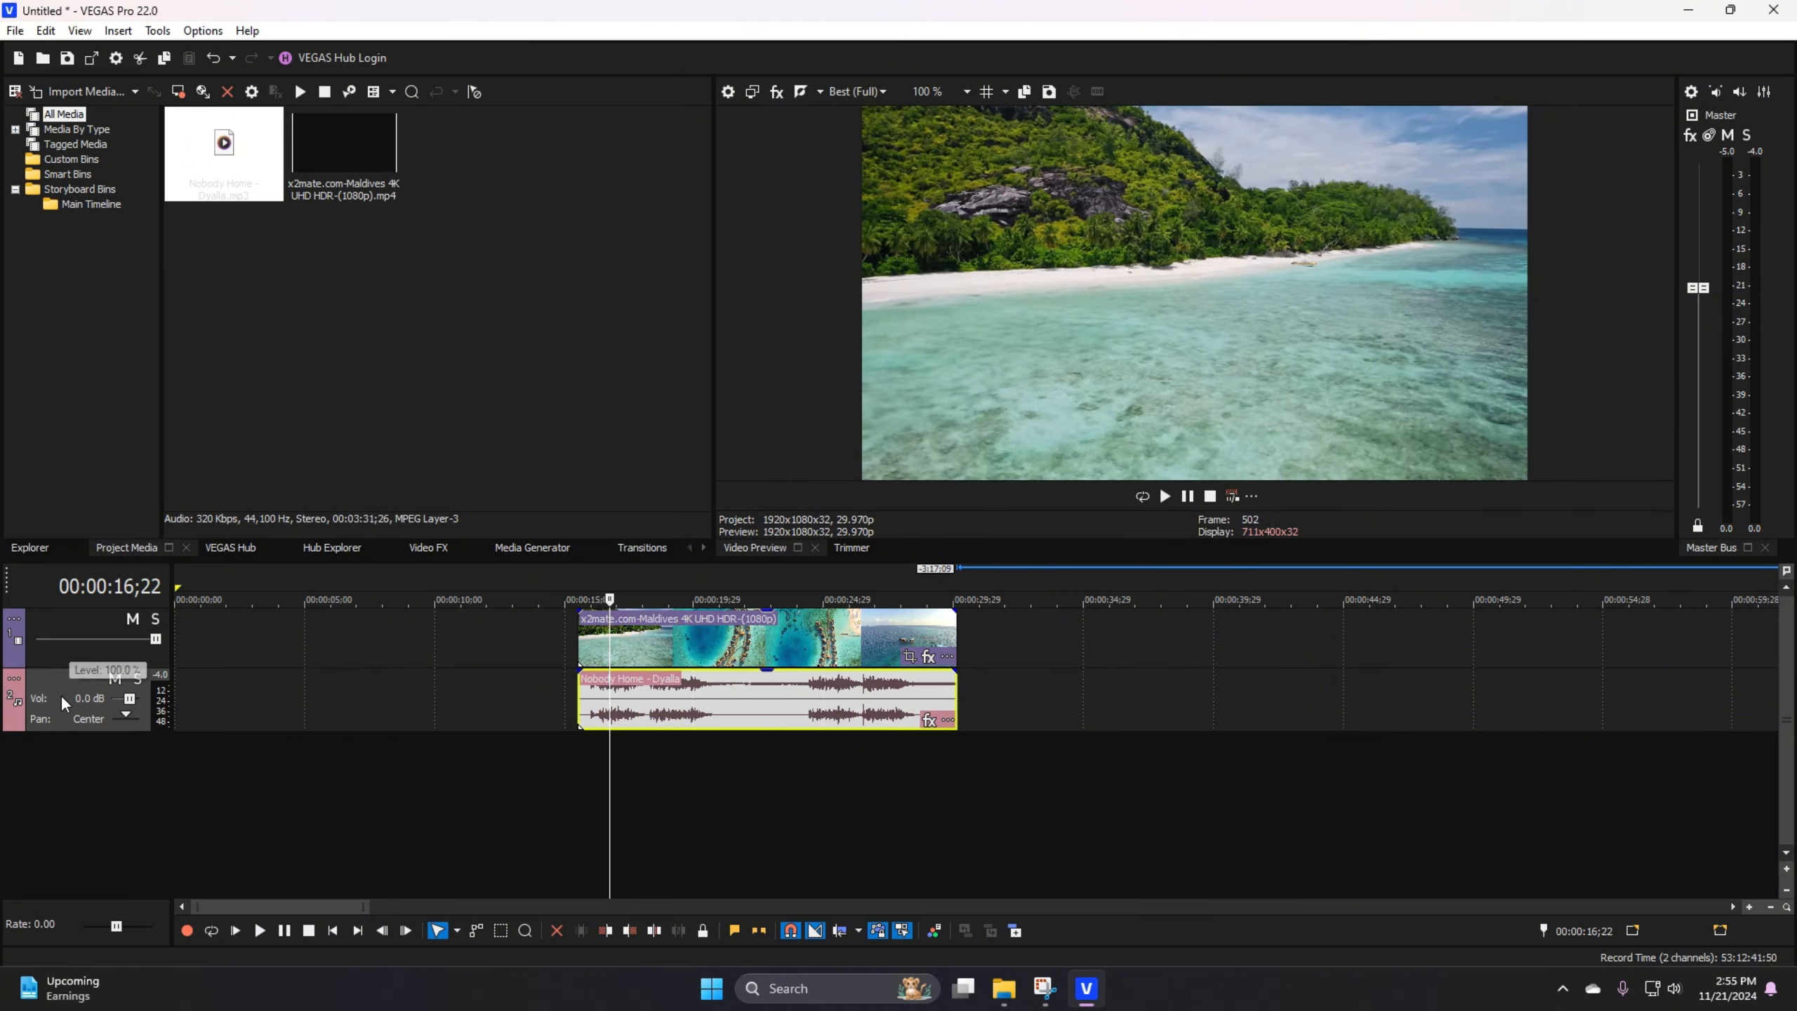
mouse_move(81, 652)
right_click(84, 622)
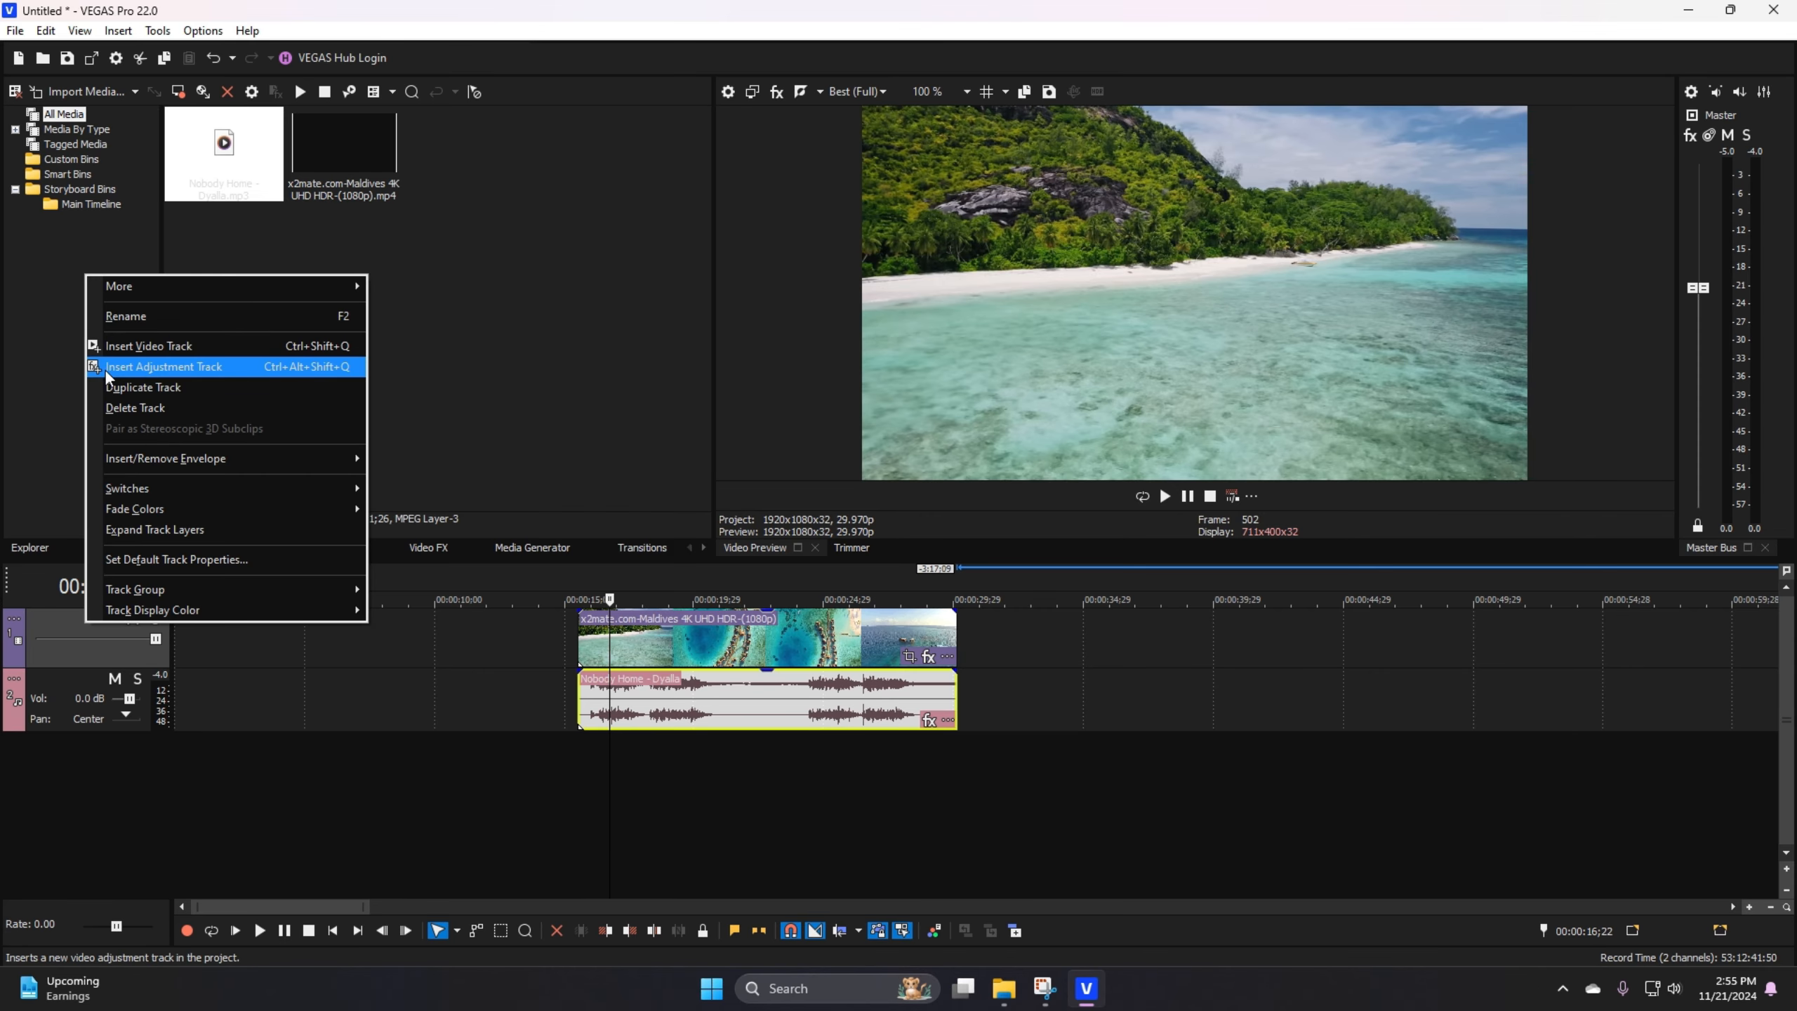
left_click(46, 791)
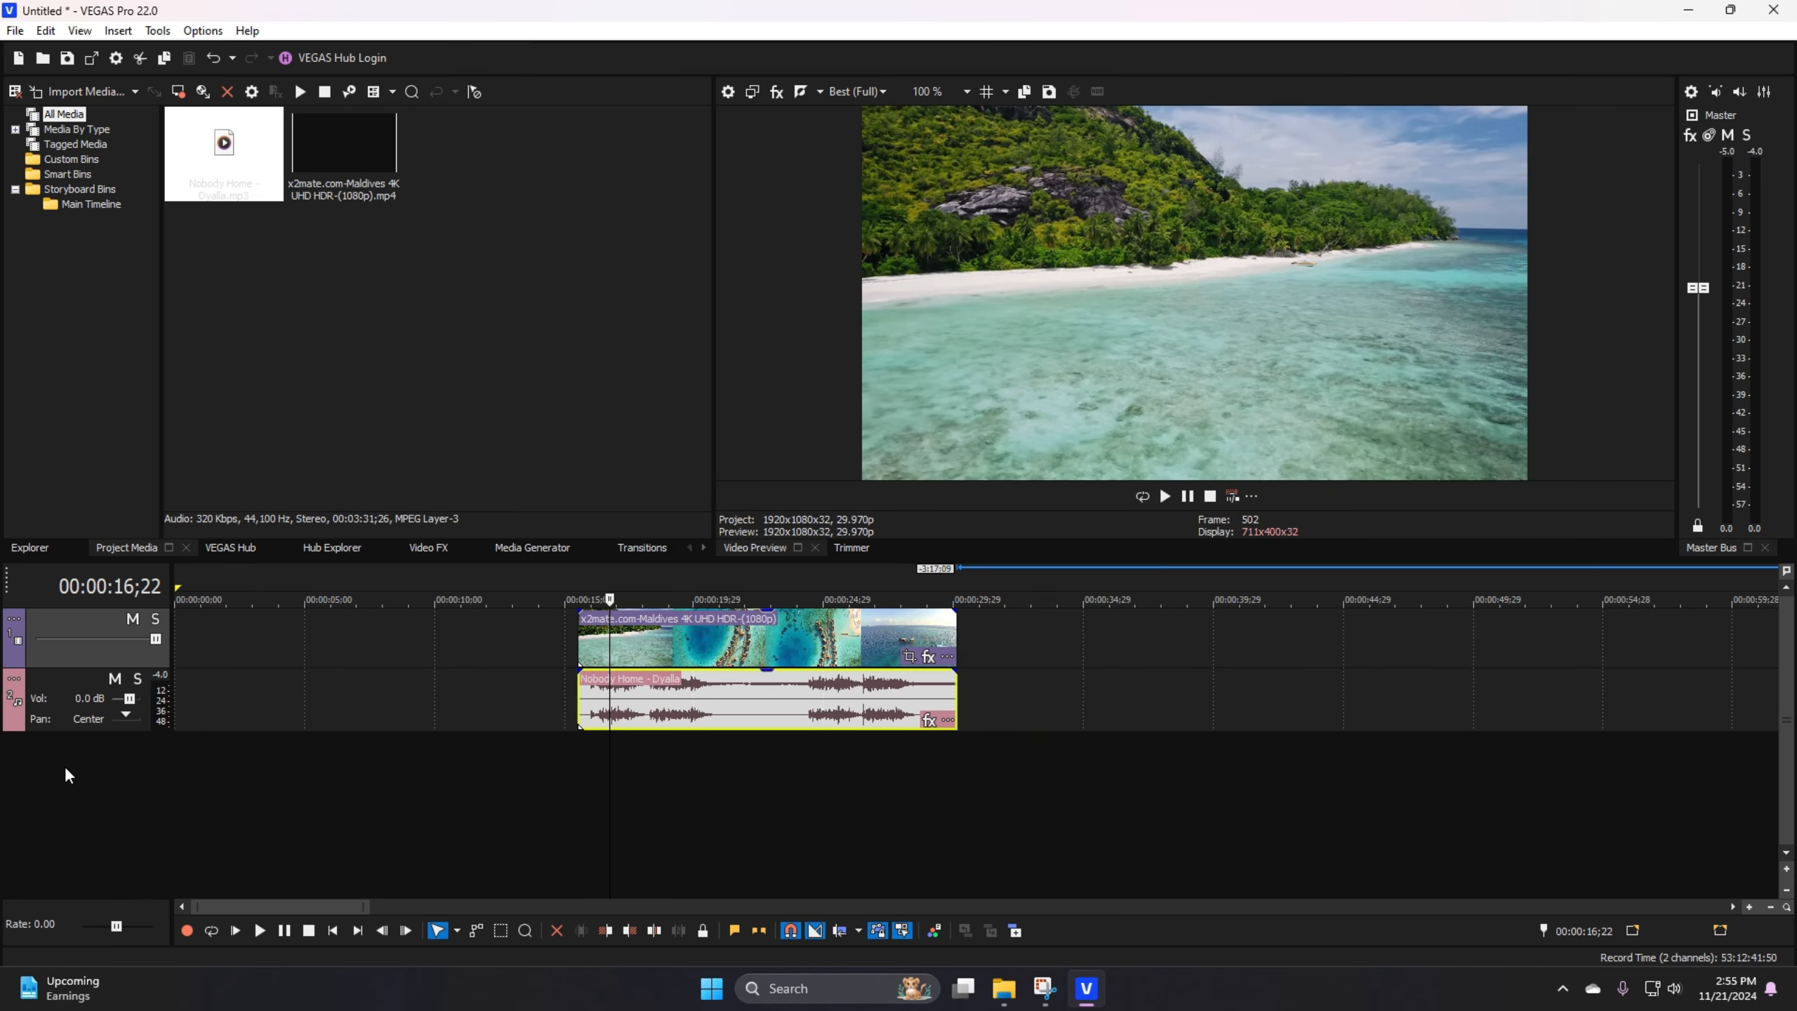
Step: Insert an empty video track above the Maldives video track
right_click(66, 774)
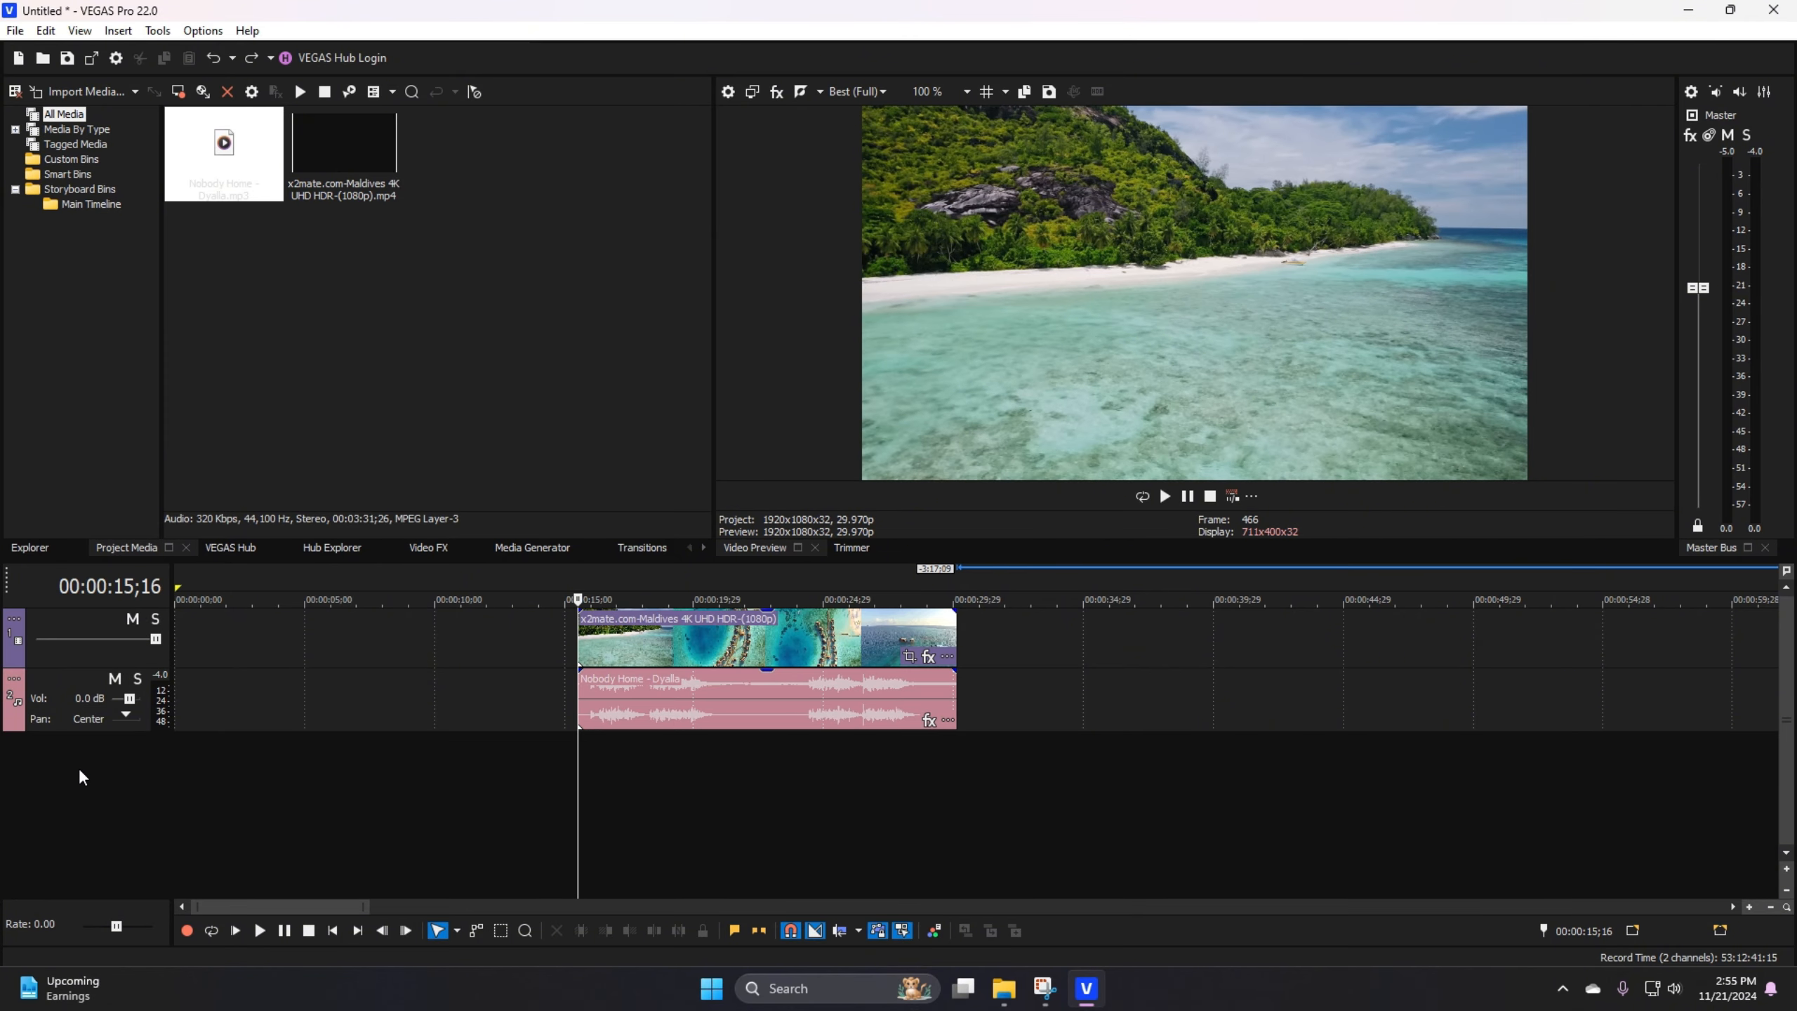
right_click(79, 769)
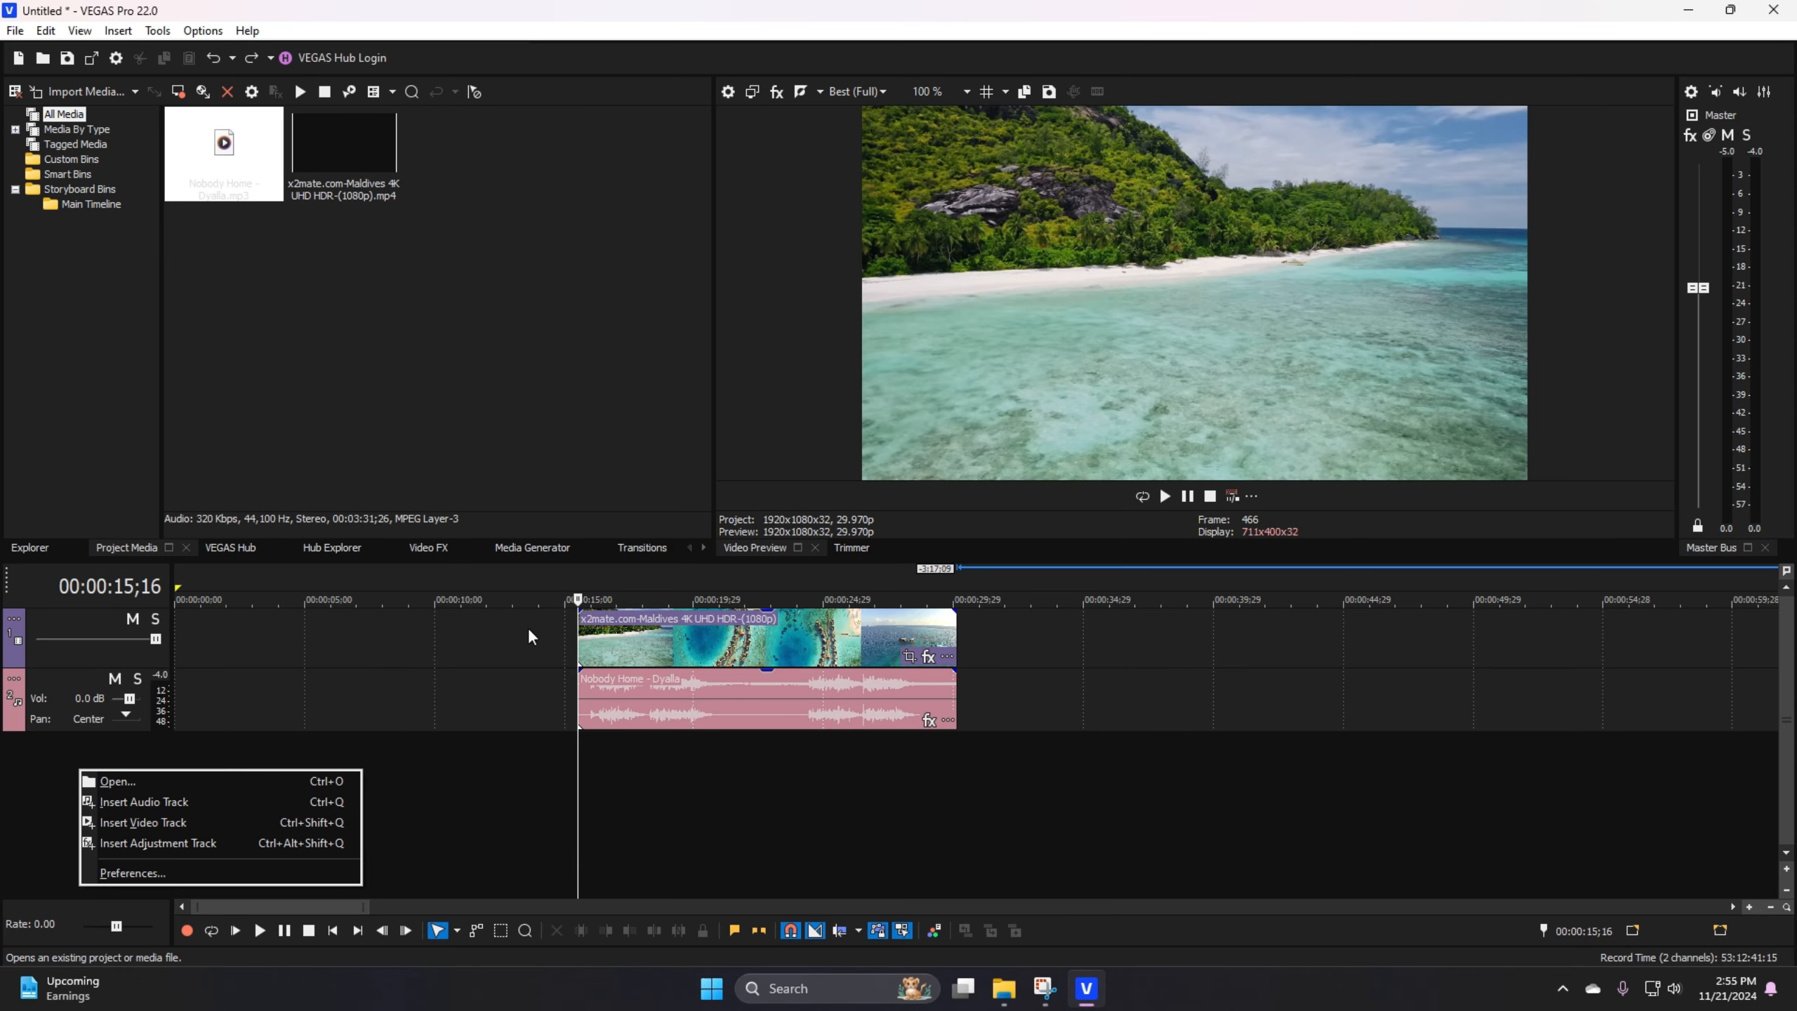
left_click(124, 824)
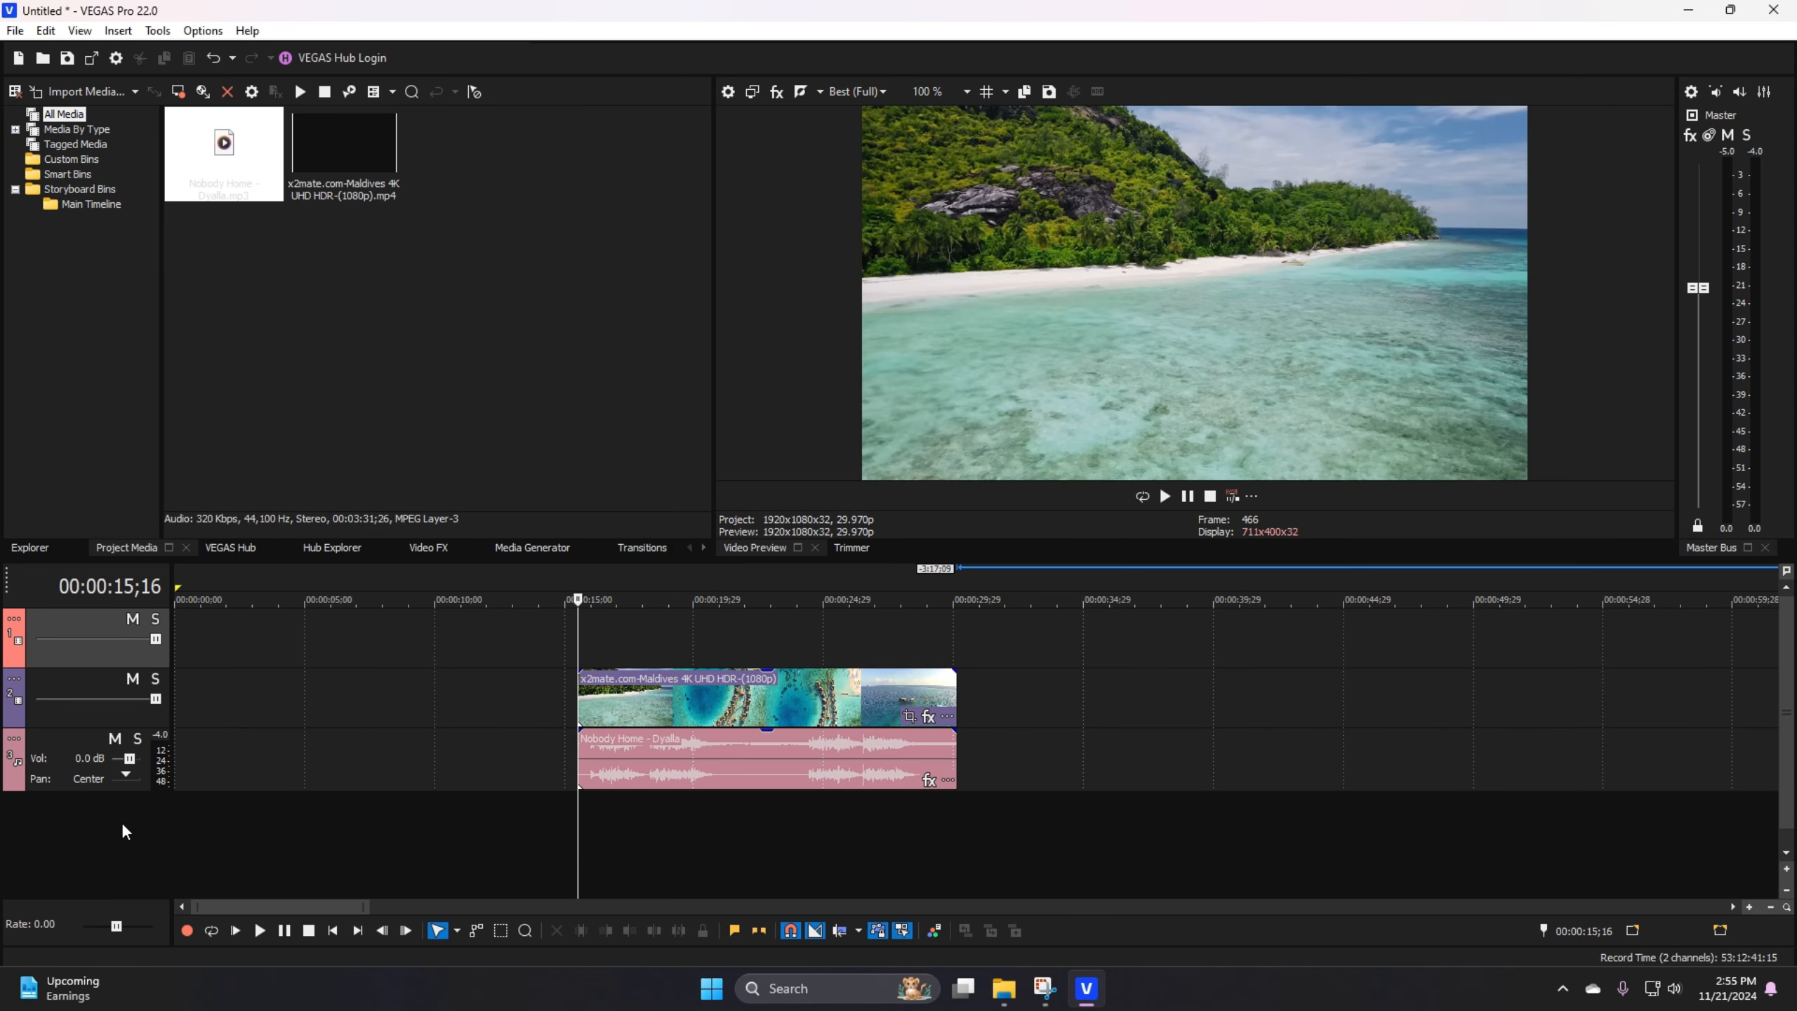
left_click(690, 641)
left_click(615, 639)
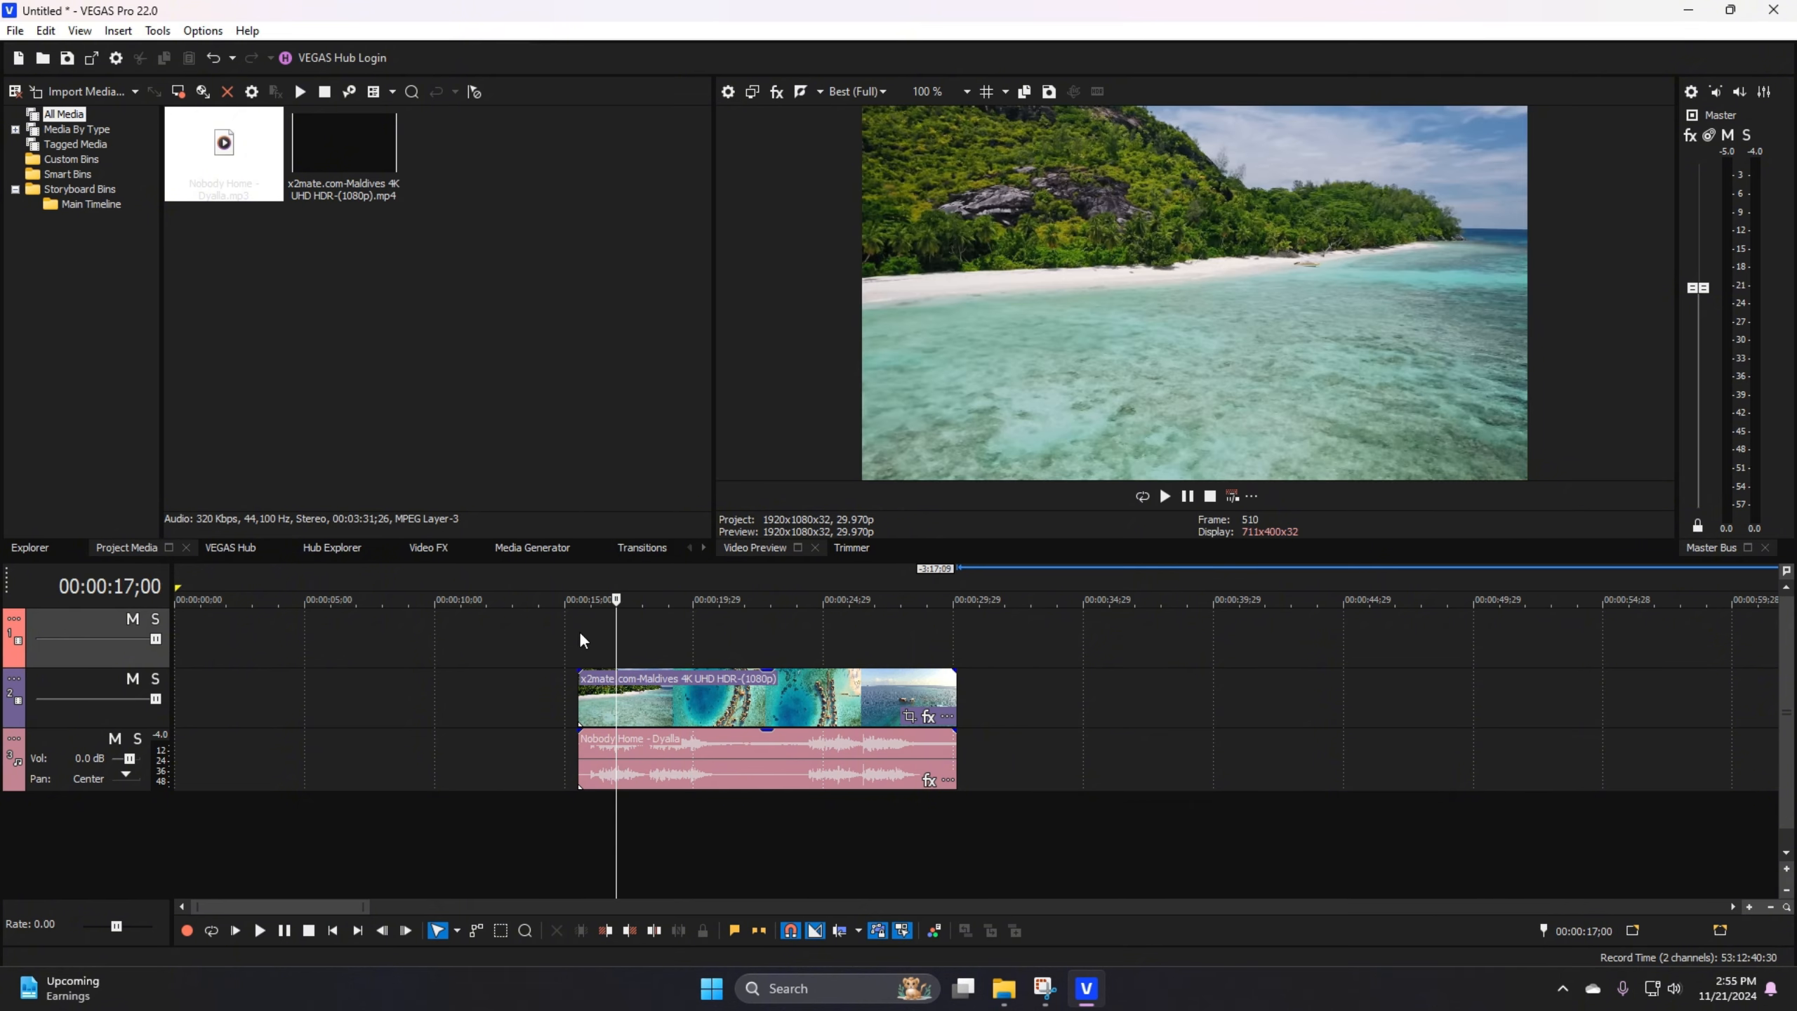
left_click(578, 630)
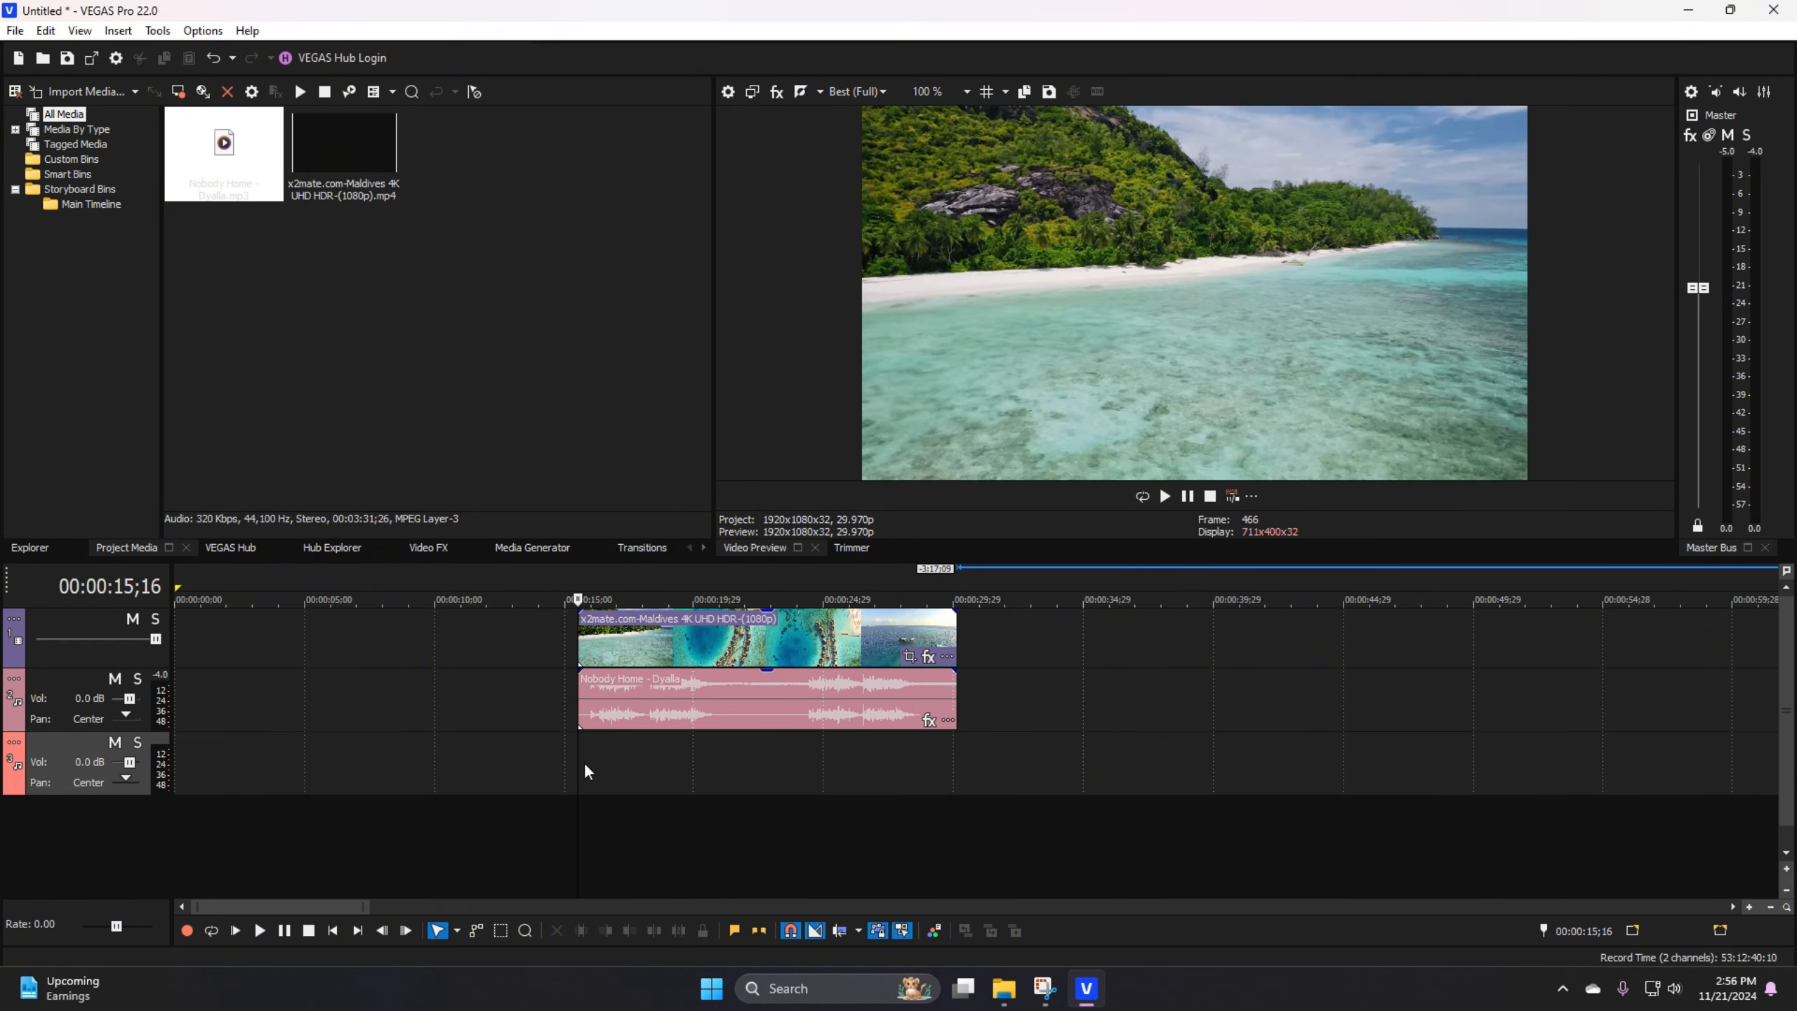
Step: Place the Awwww sound clip from the Data (D:) folder on the empty audio track, starting at about 00:00:21;15
left_click(738, 745)
left_click(722, 746)
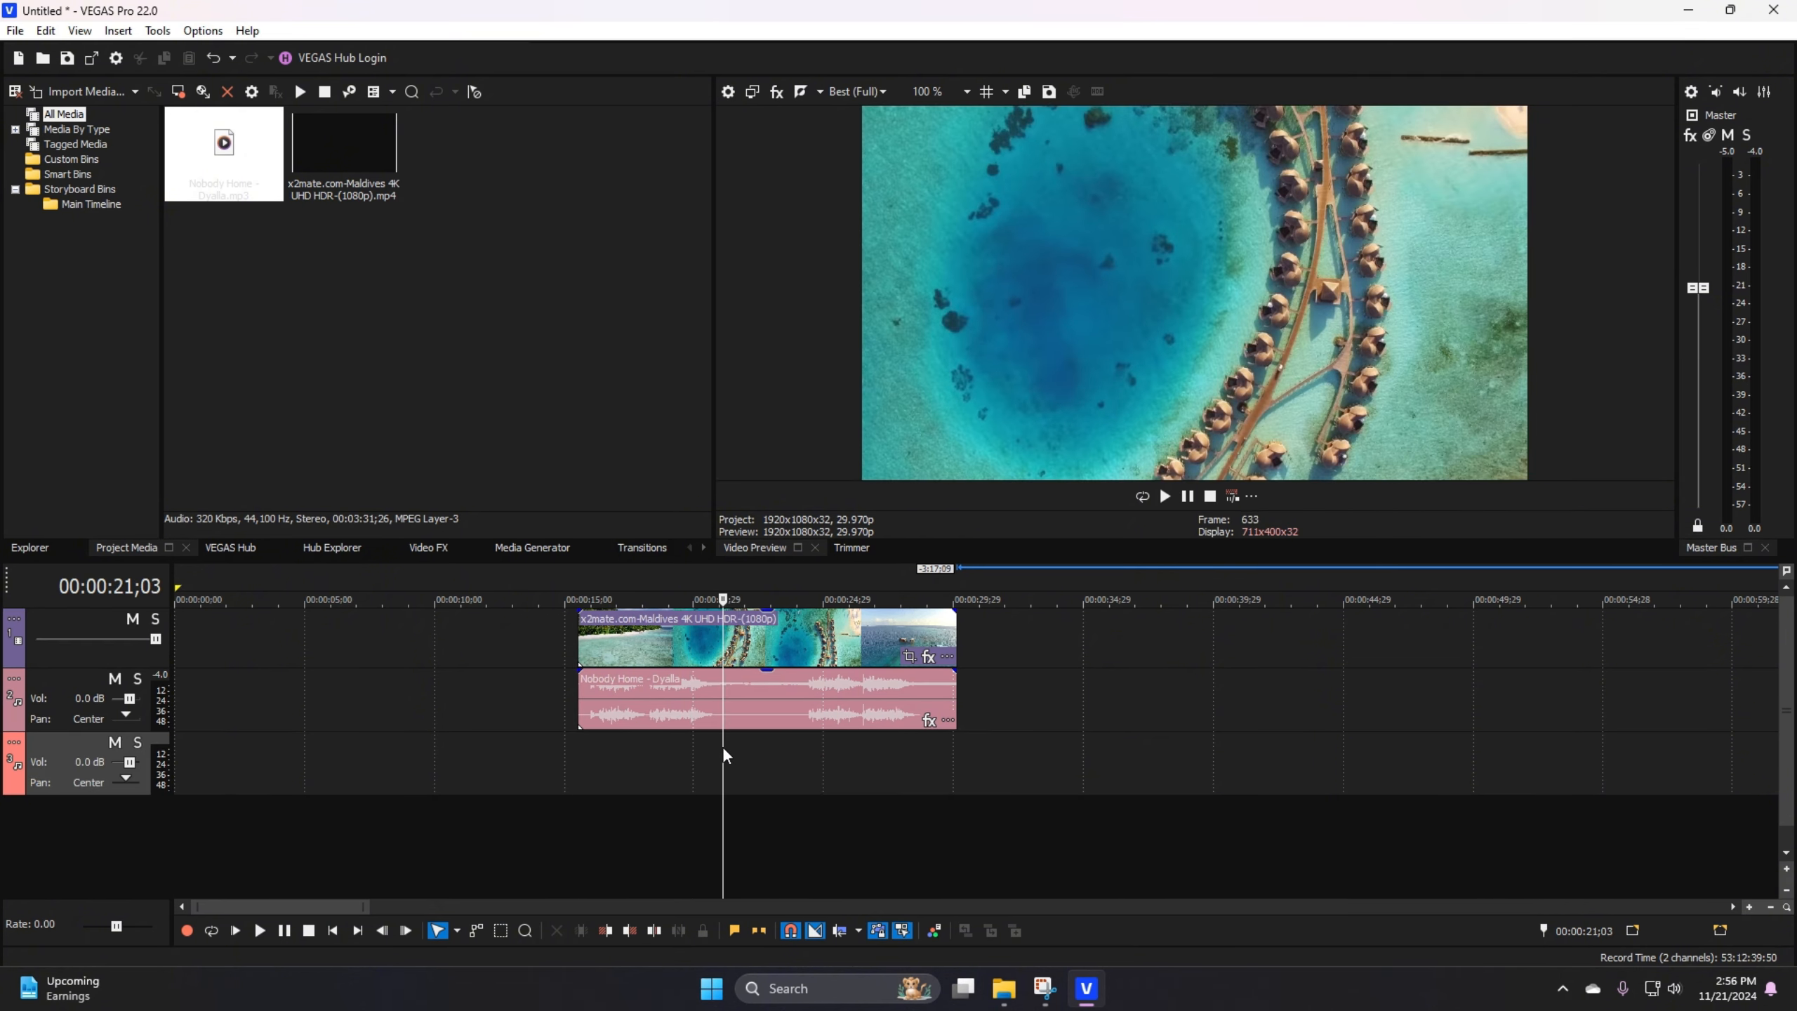
left_click(725, 749)
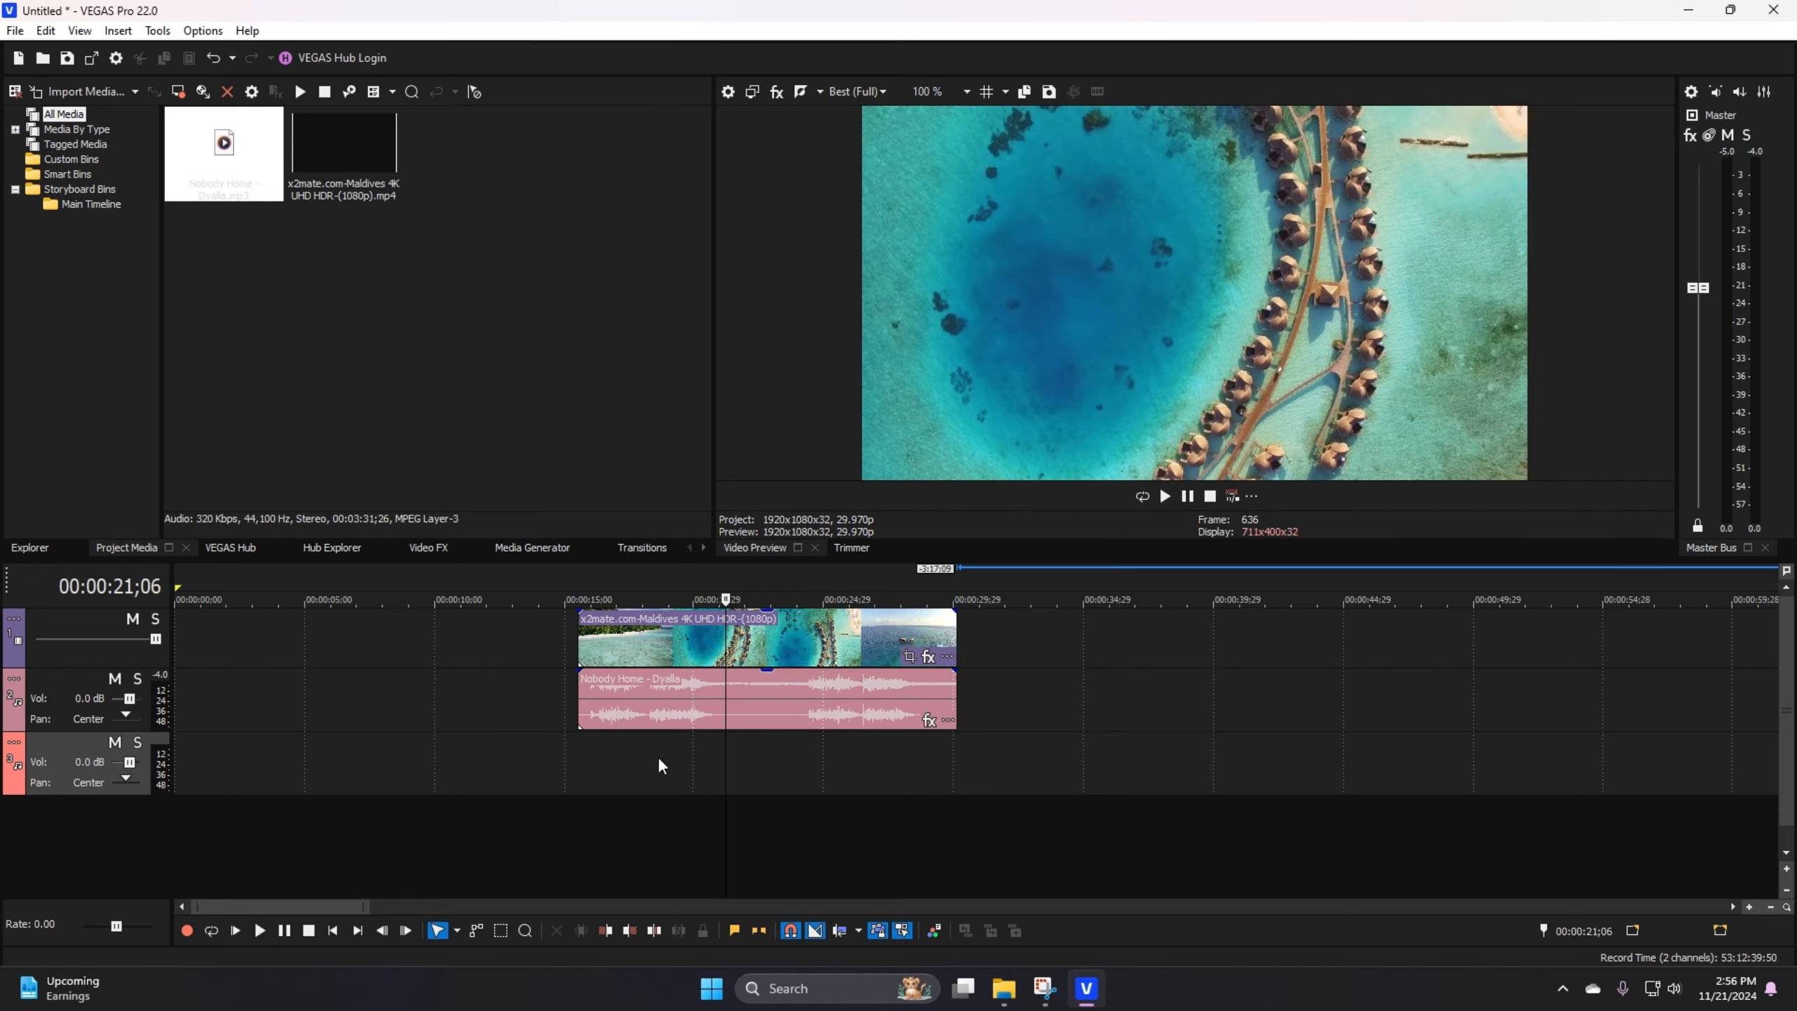
left_click(1007, 990)
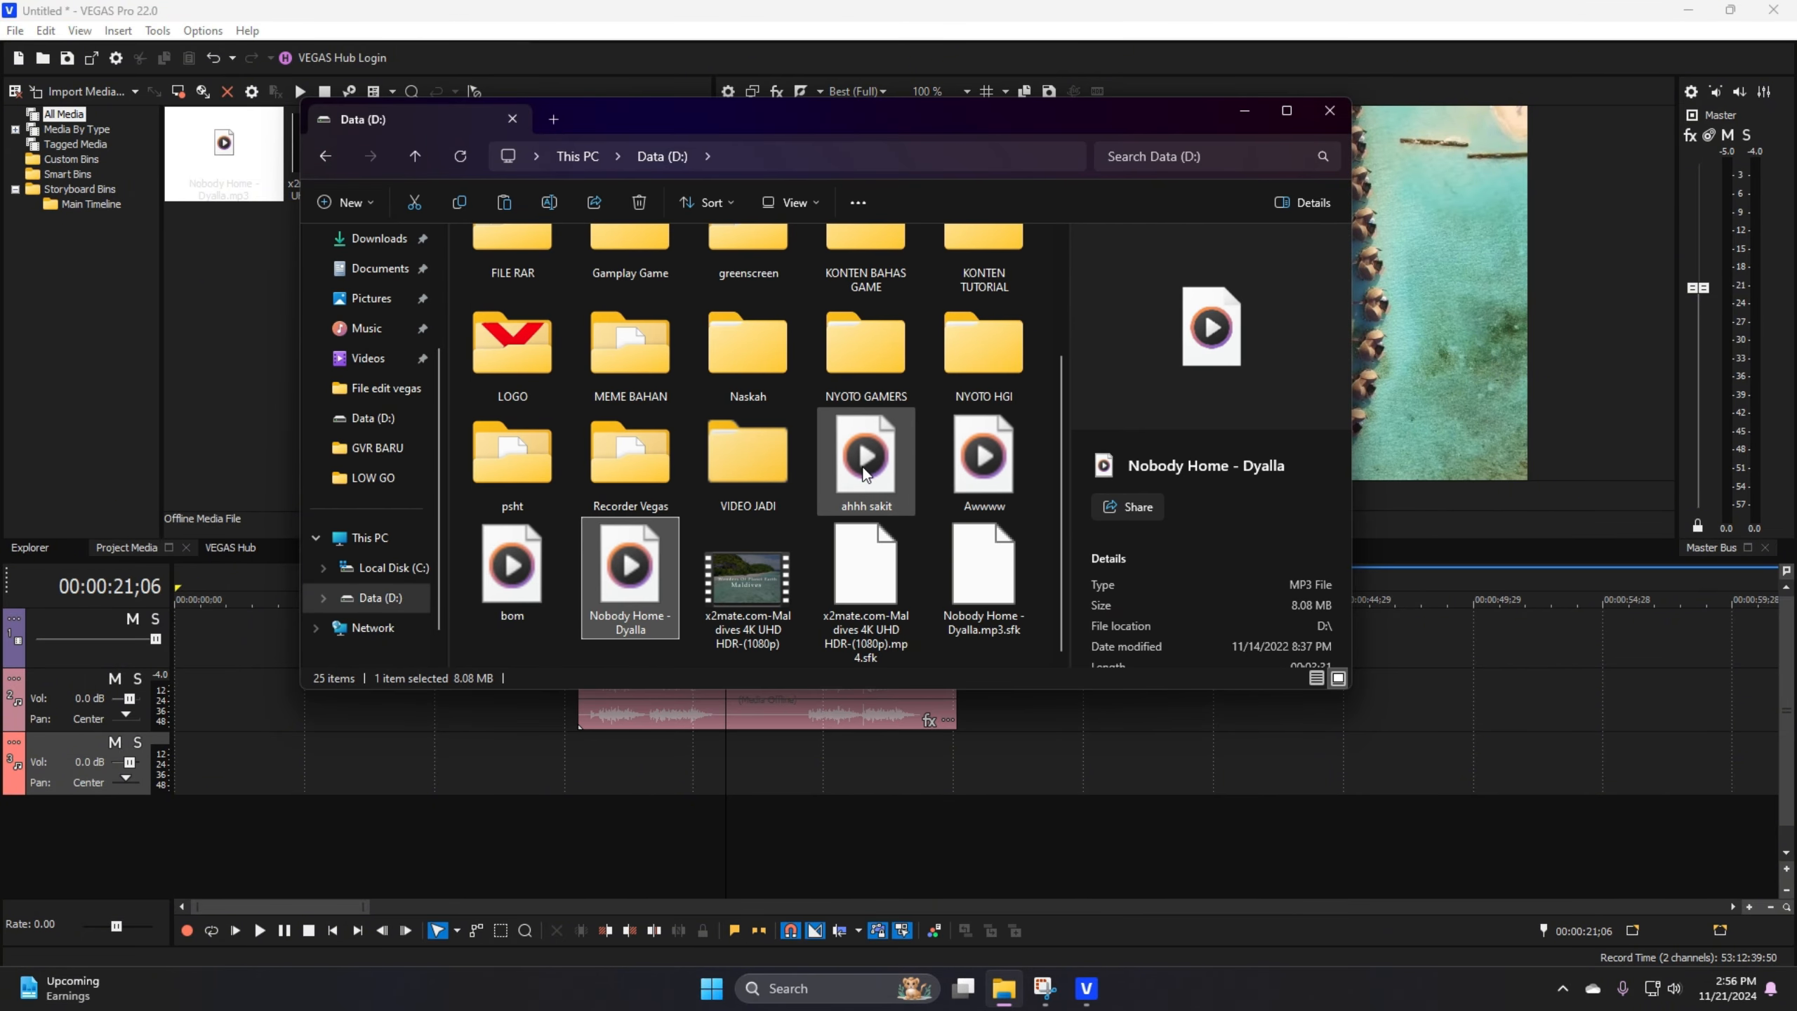
left_click_drag(985, 477, 742, 772)
Step: Play the edit from 00:00:15;16 through the Awwww sound effect
scroll(719, 756, "up", 5)
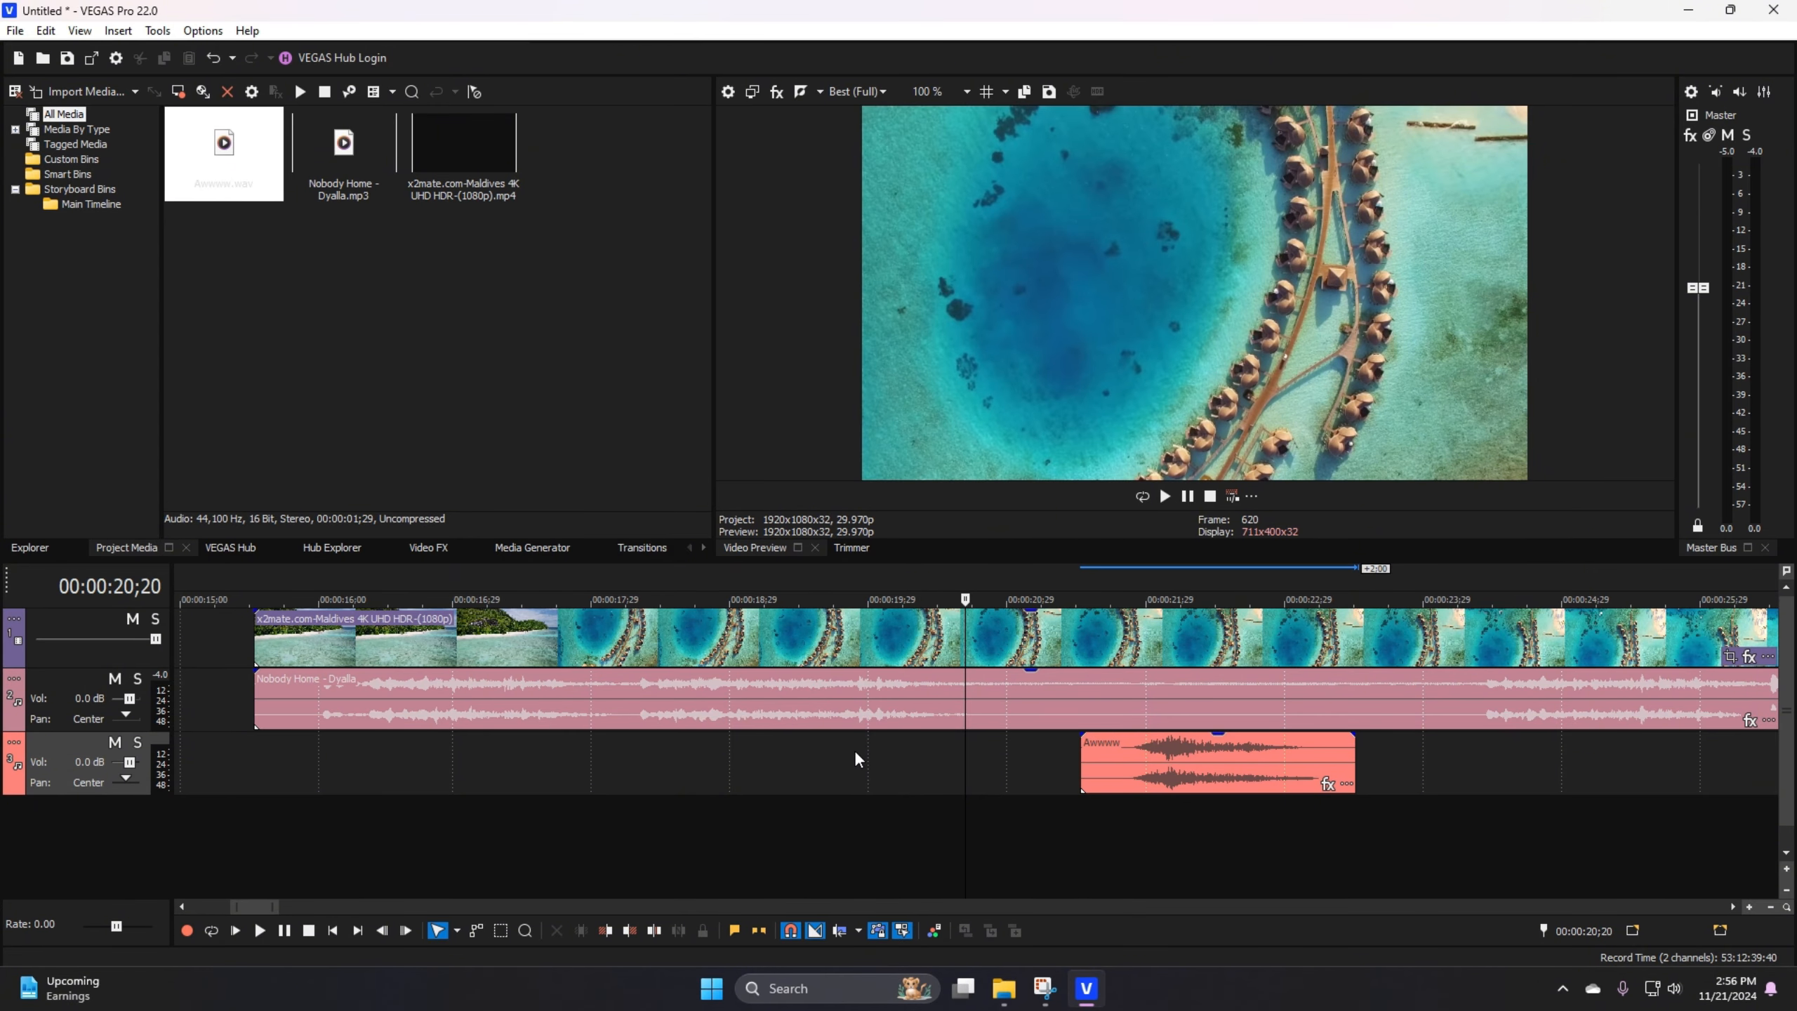
scroll(1050, 764, "down", 1)
left_click(934, 798)
scroll(935, 798, "up", 1)
scroll(934, 798, "down", 2)
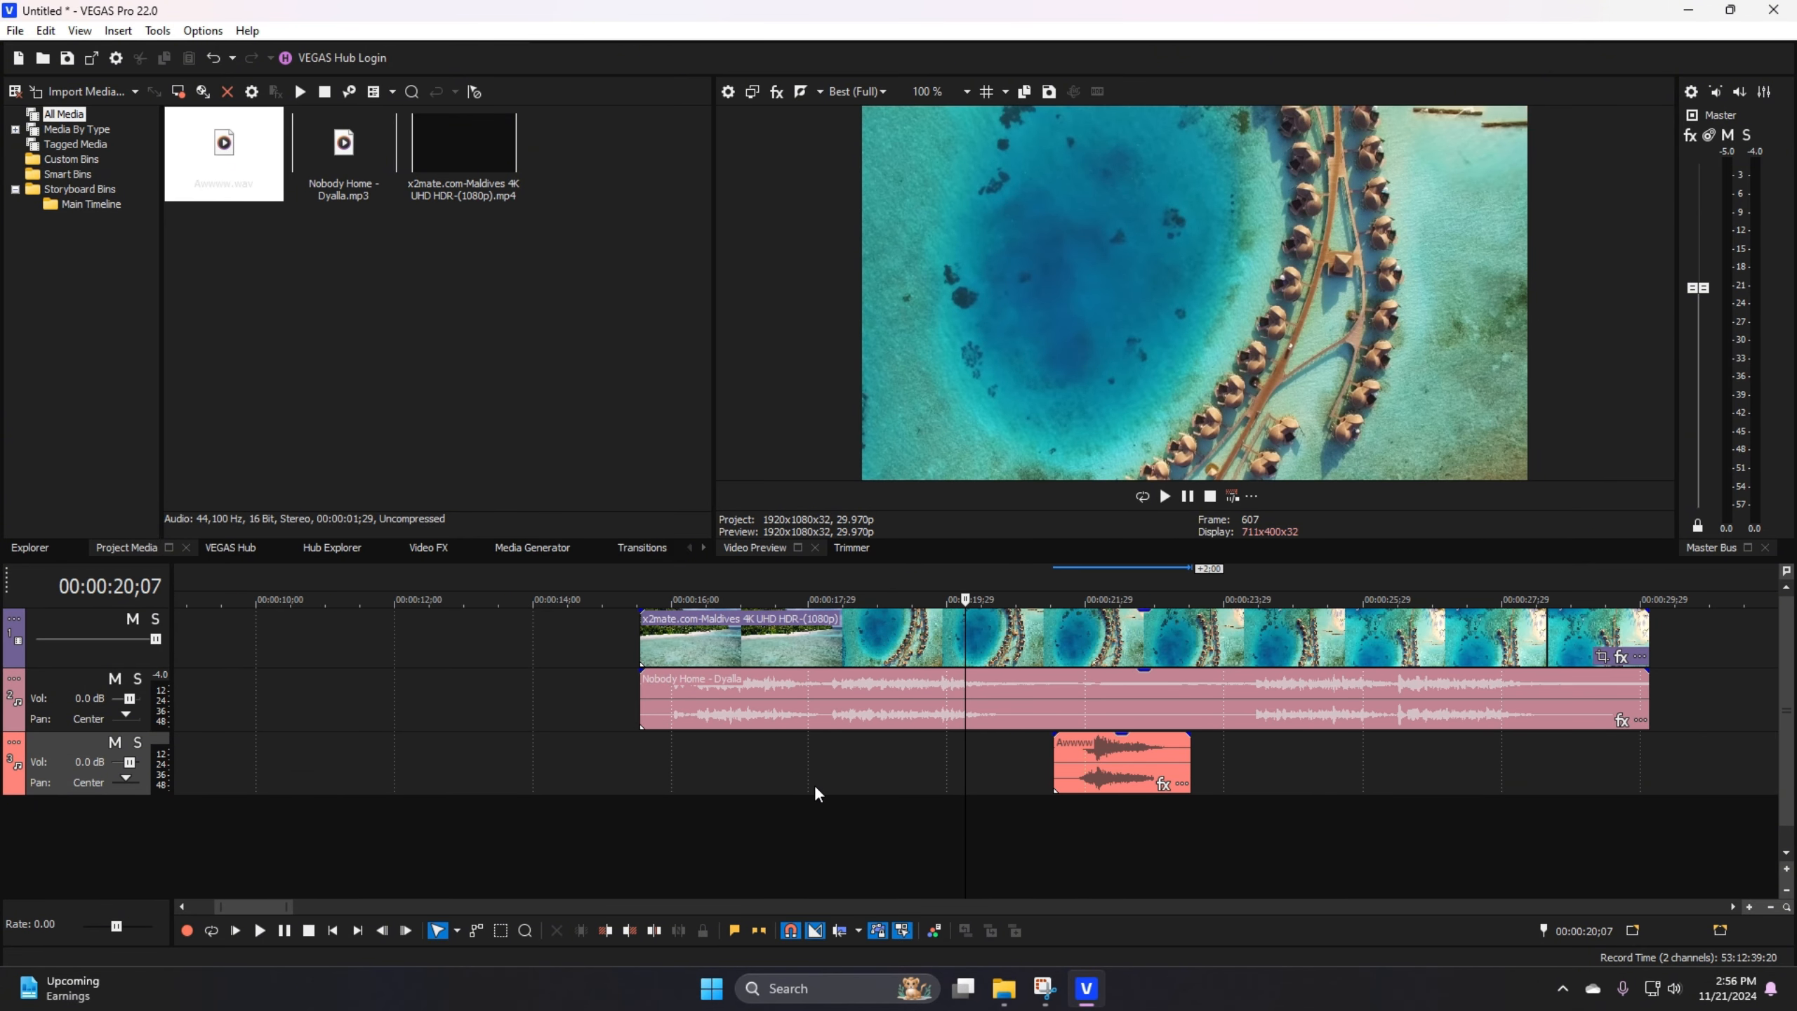
left_click(654, 763)
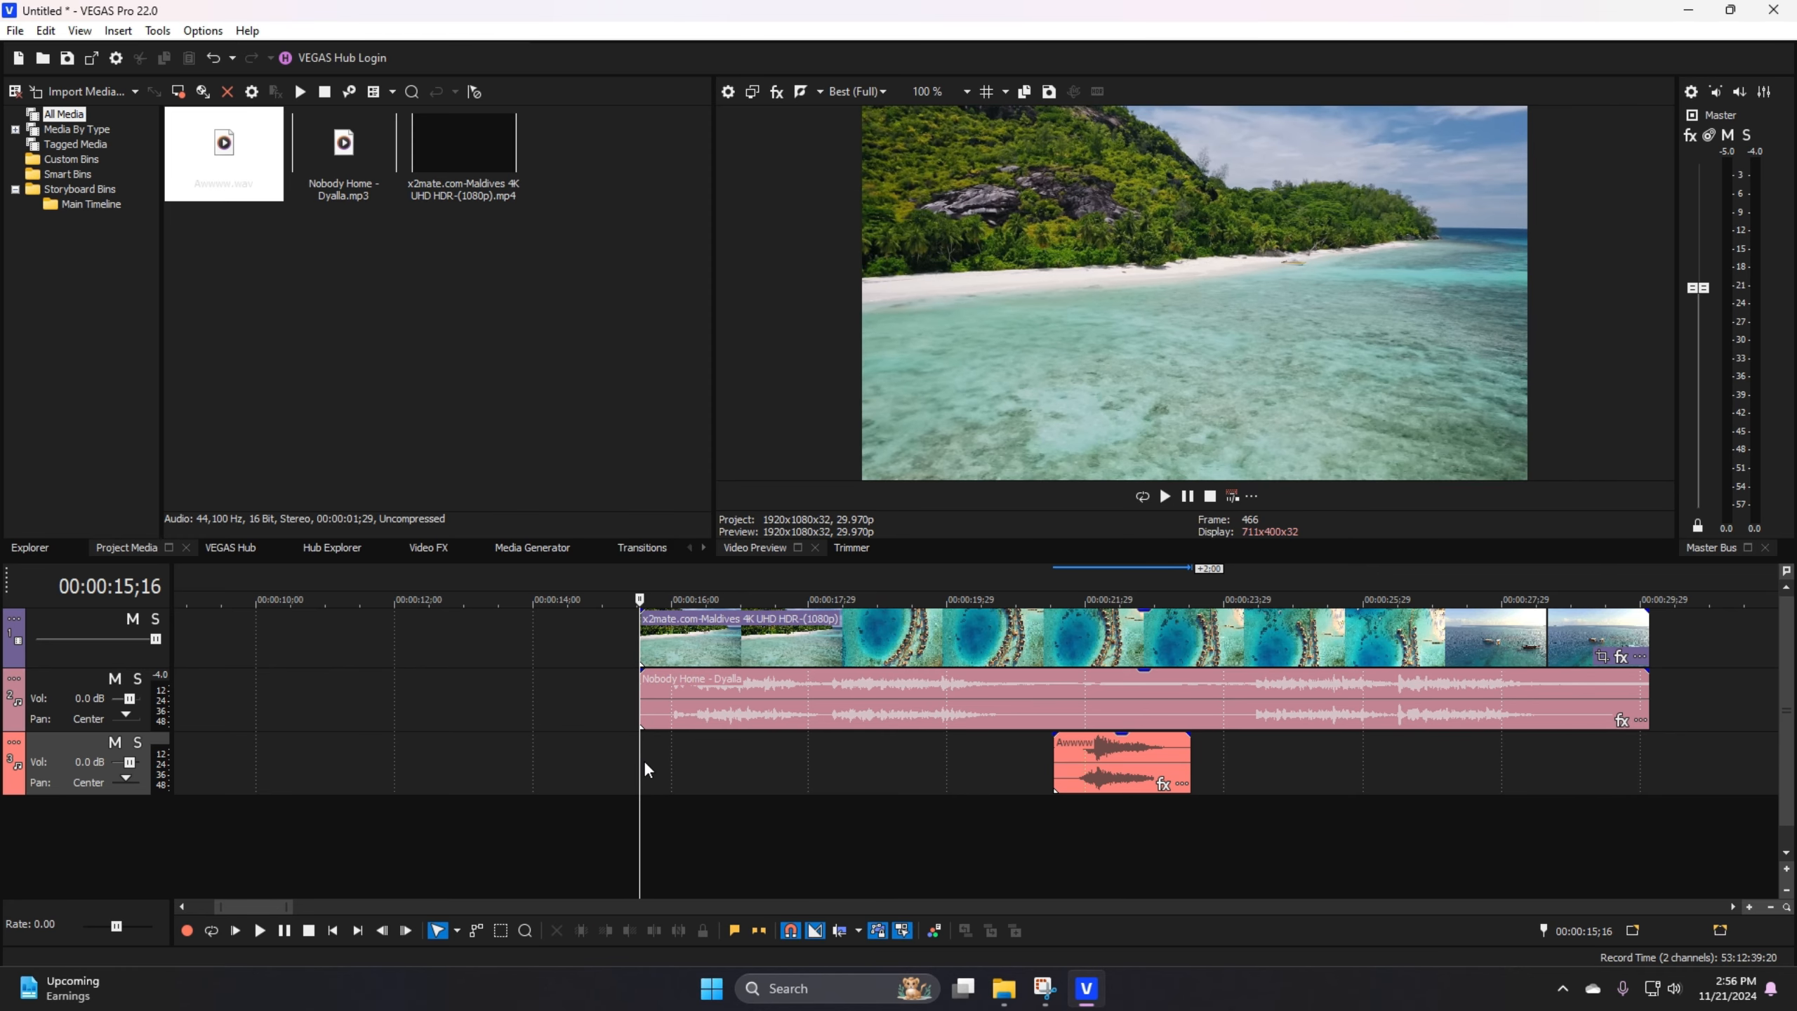
key("space")
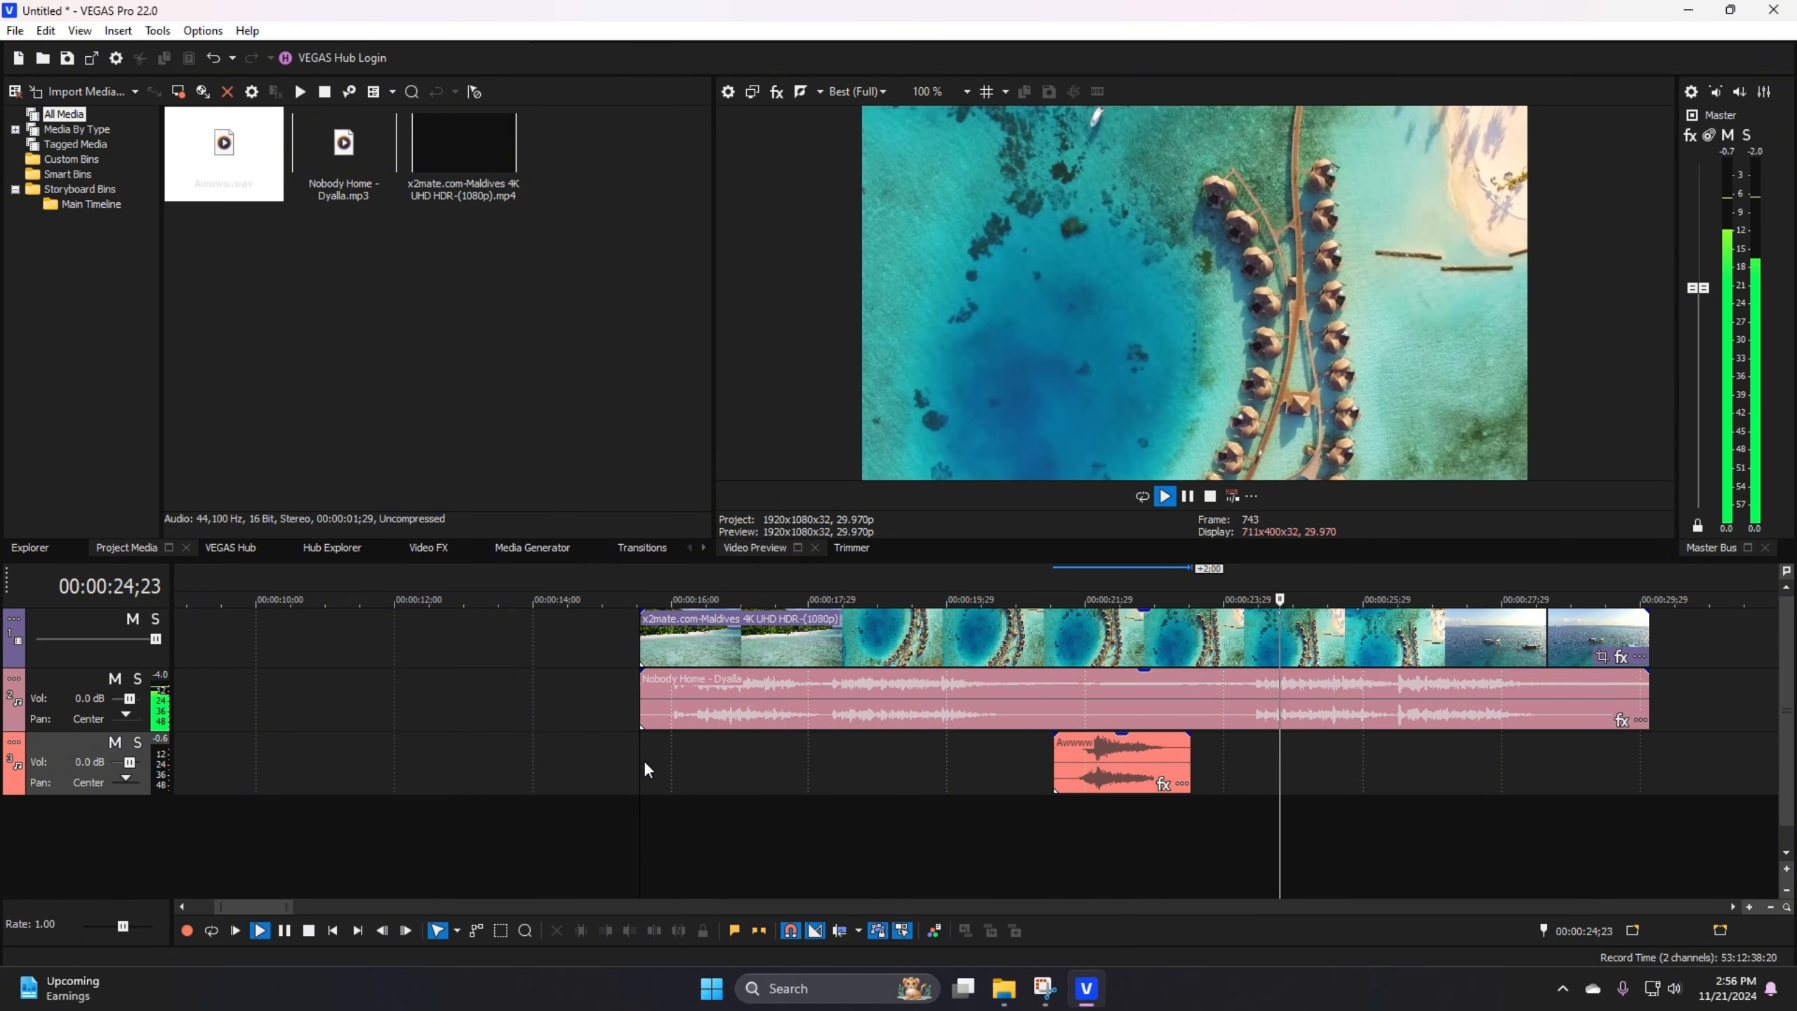
key("space")
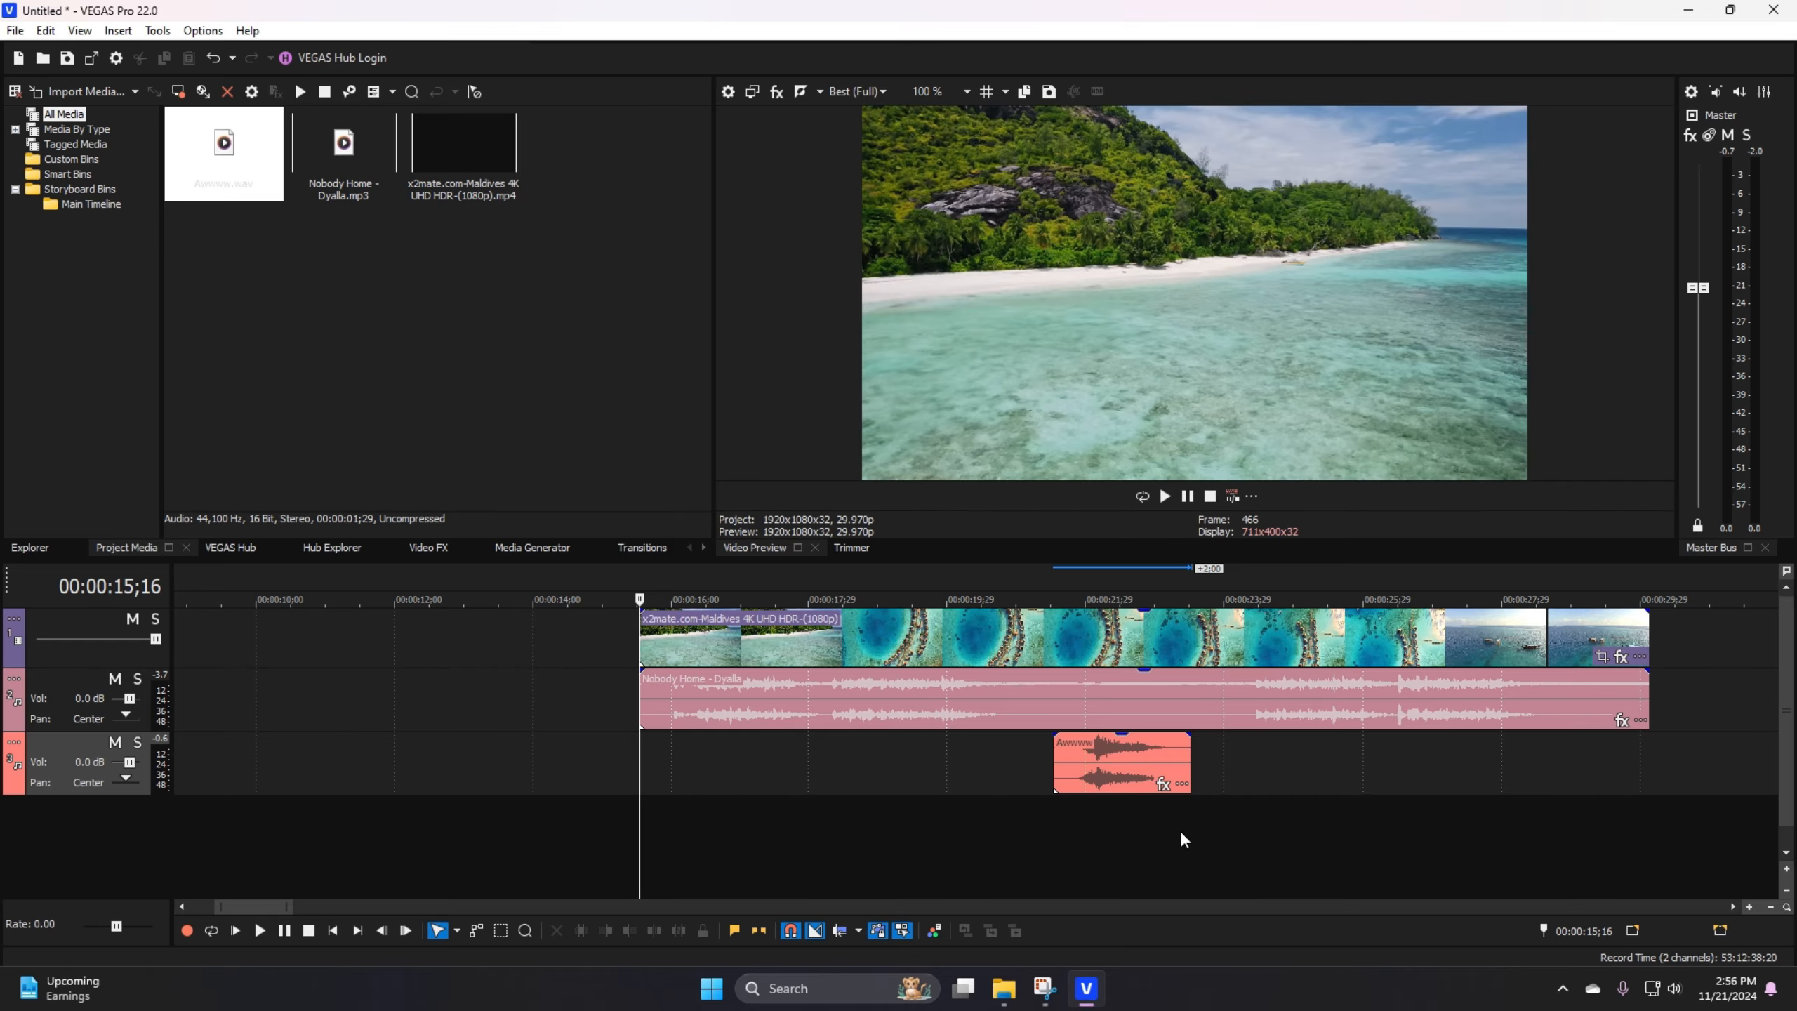
left_click(1048, 801)
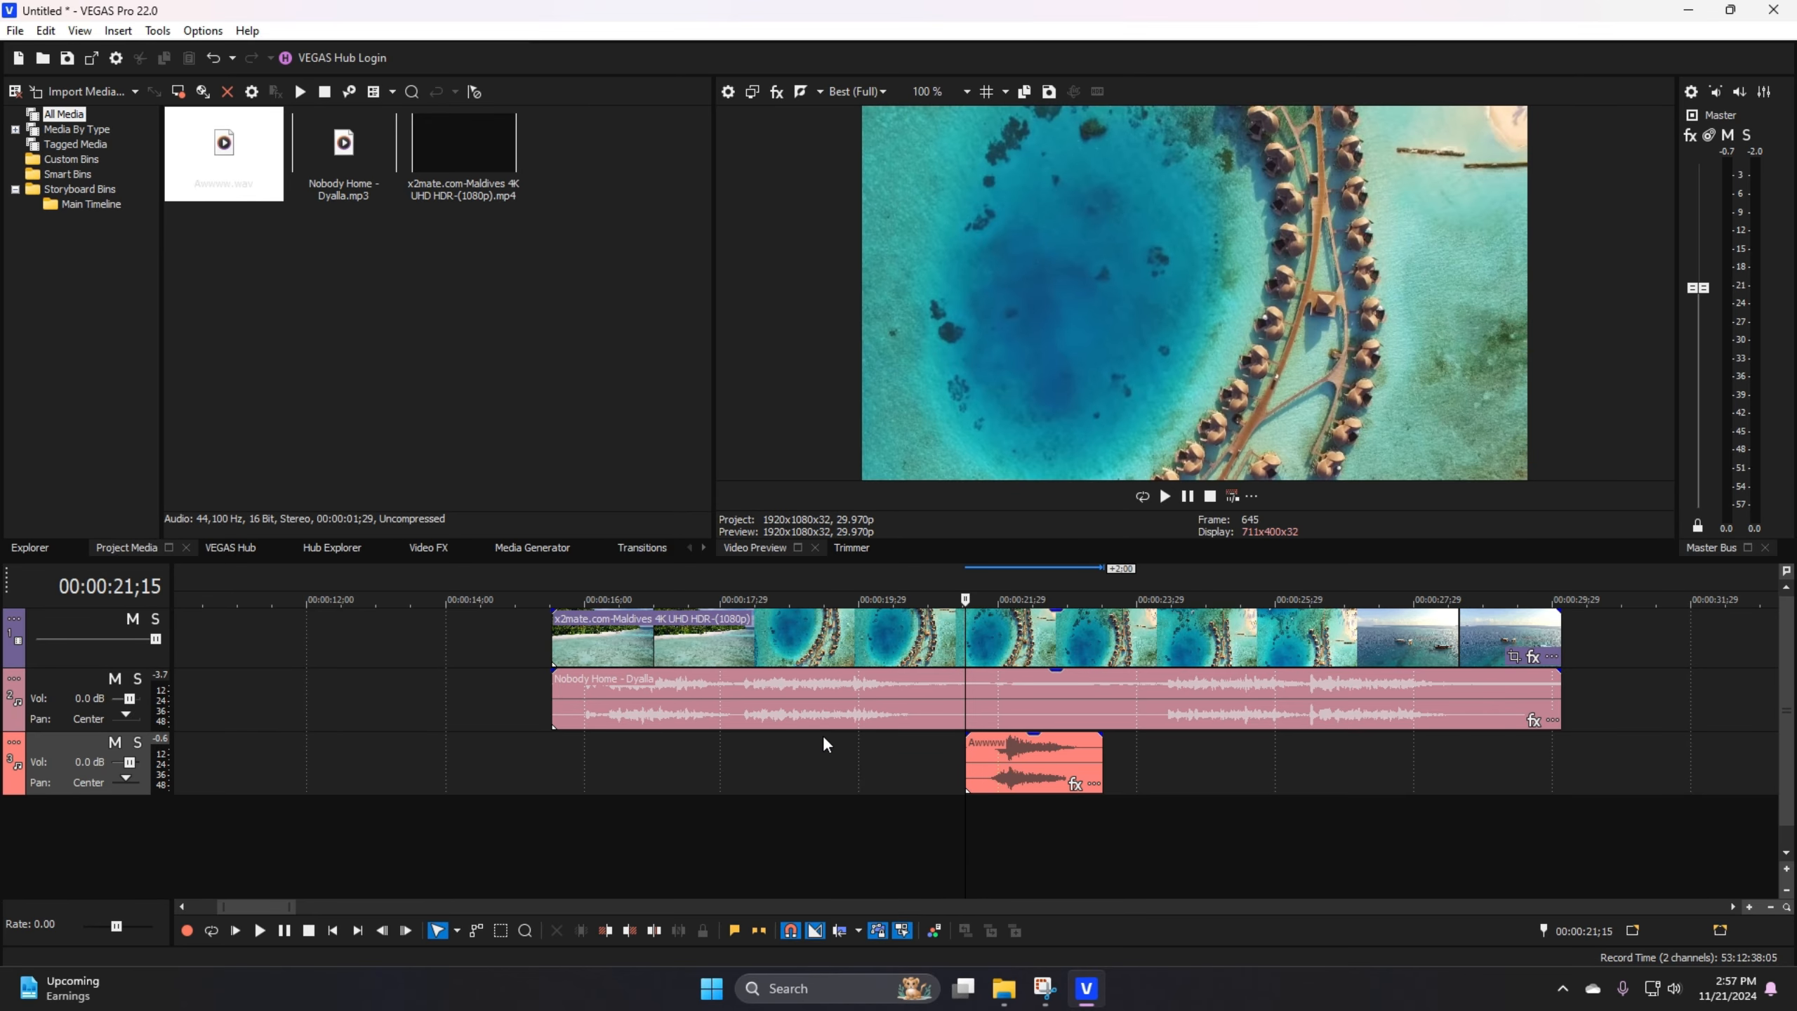
left_click(436, 697)
scroll(1463, 723, "down", 5)
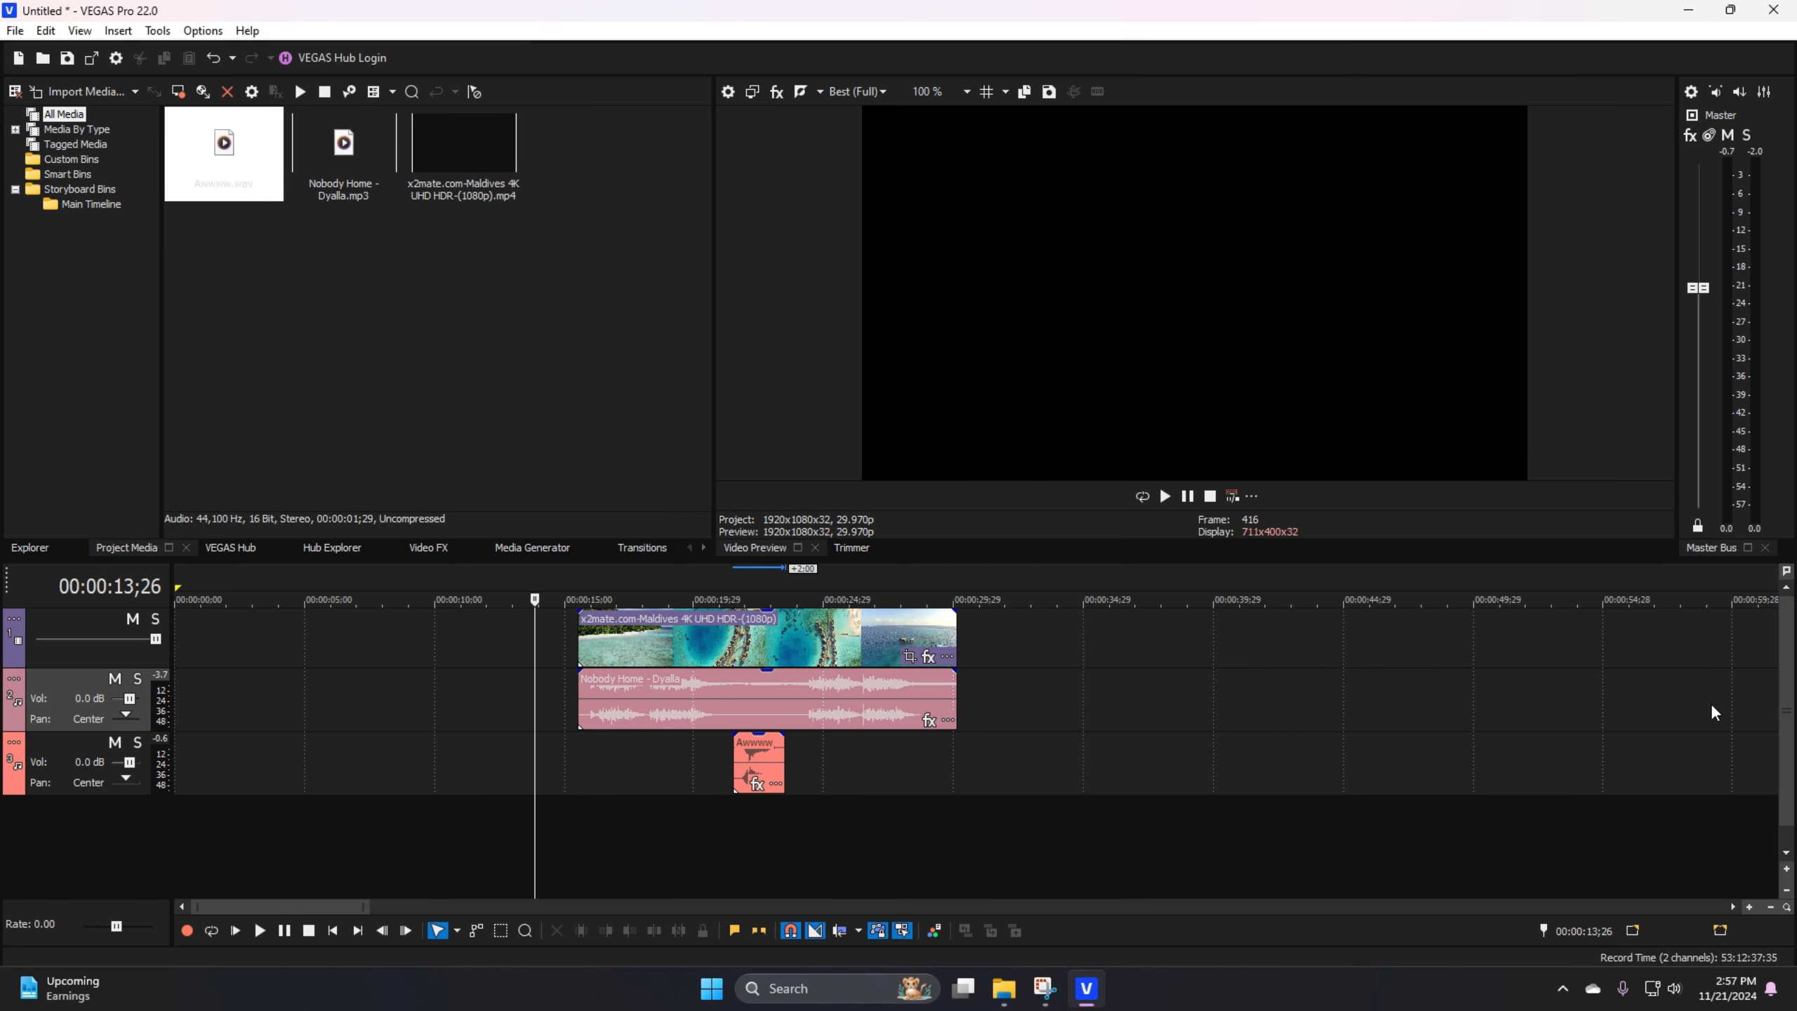
scroll(354, 712, "up", 4)
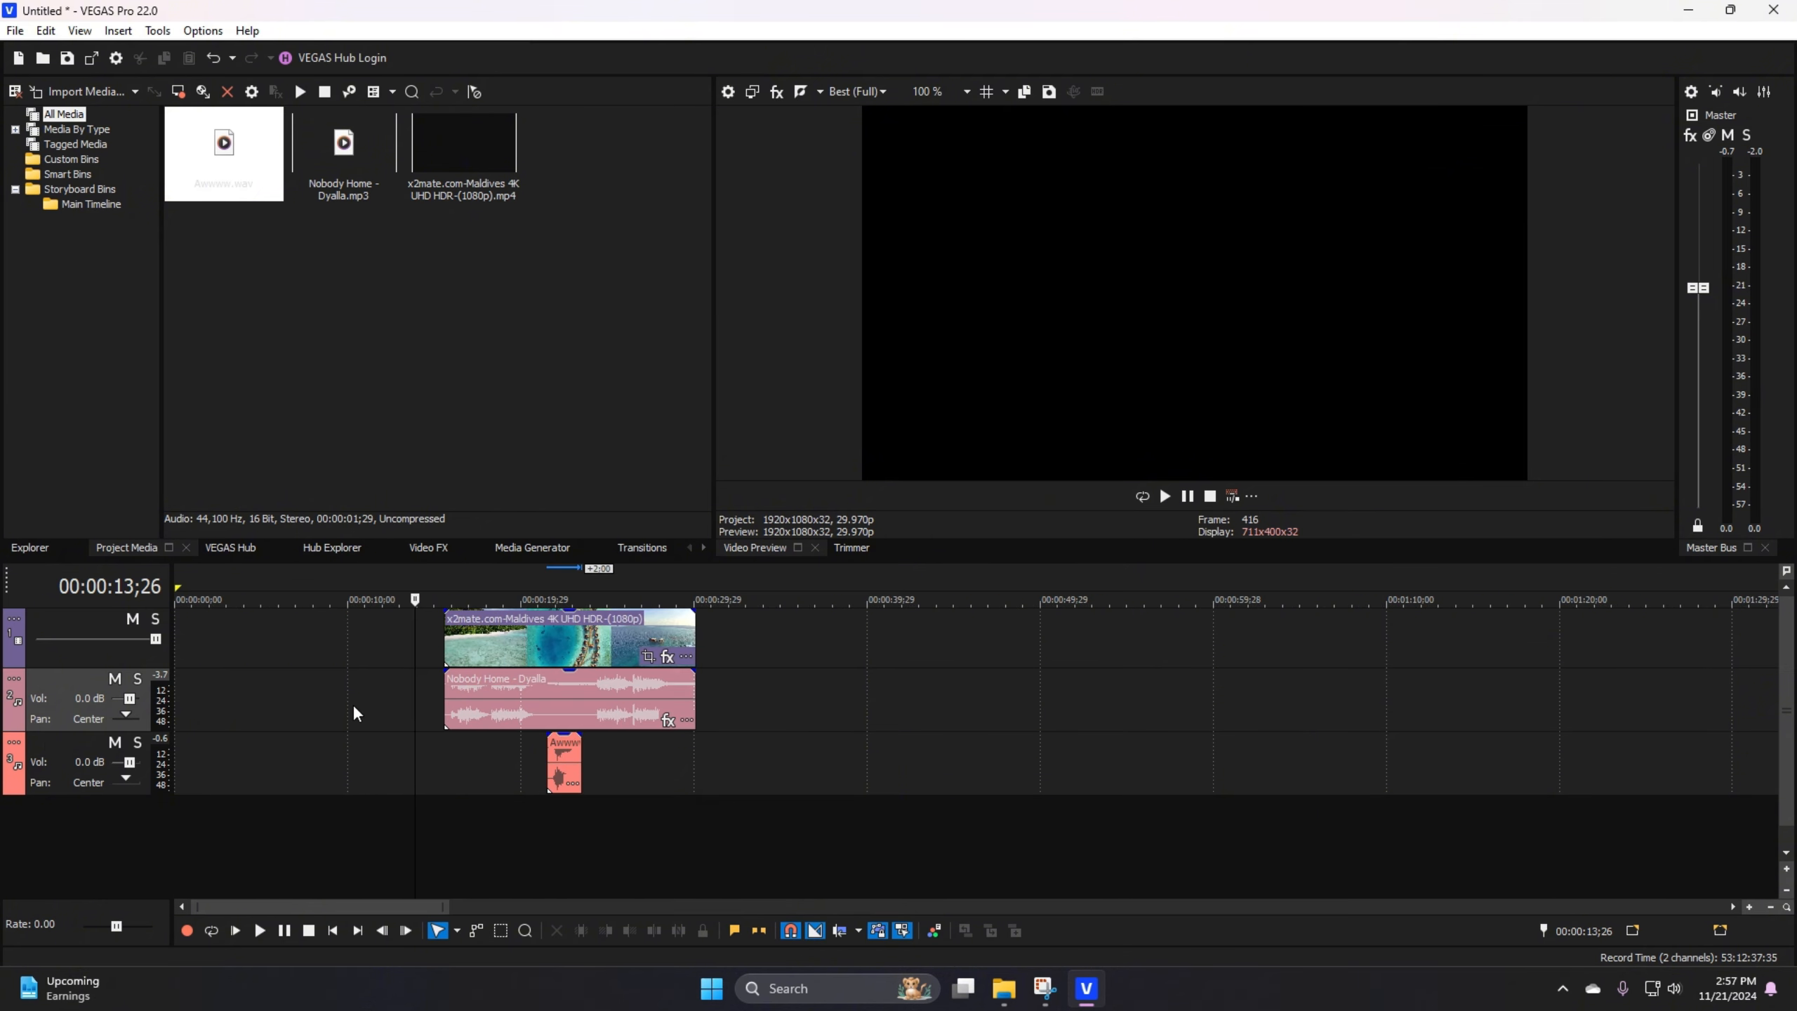
scroll(196, 717, "up", 2)
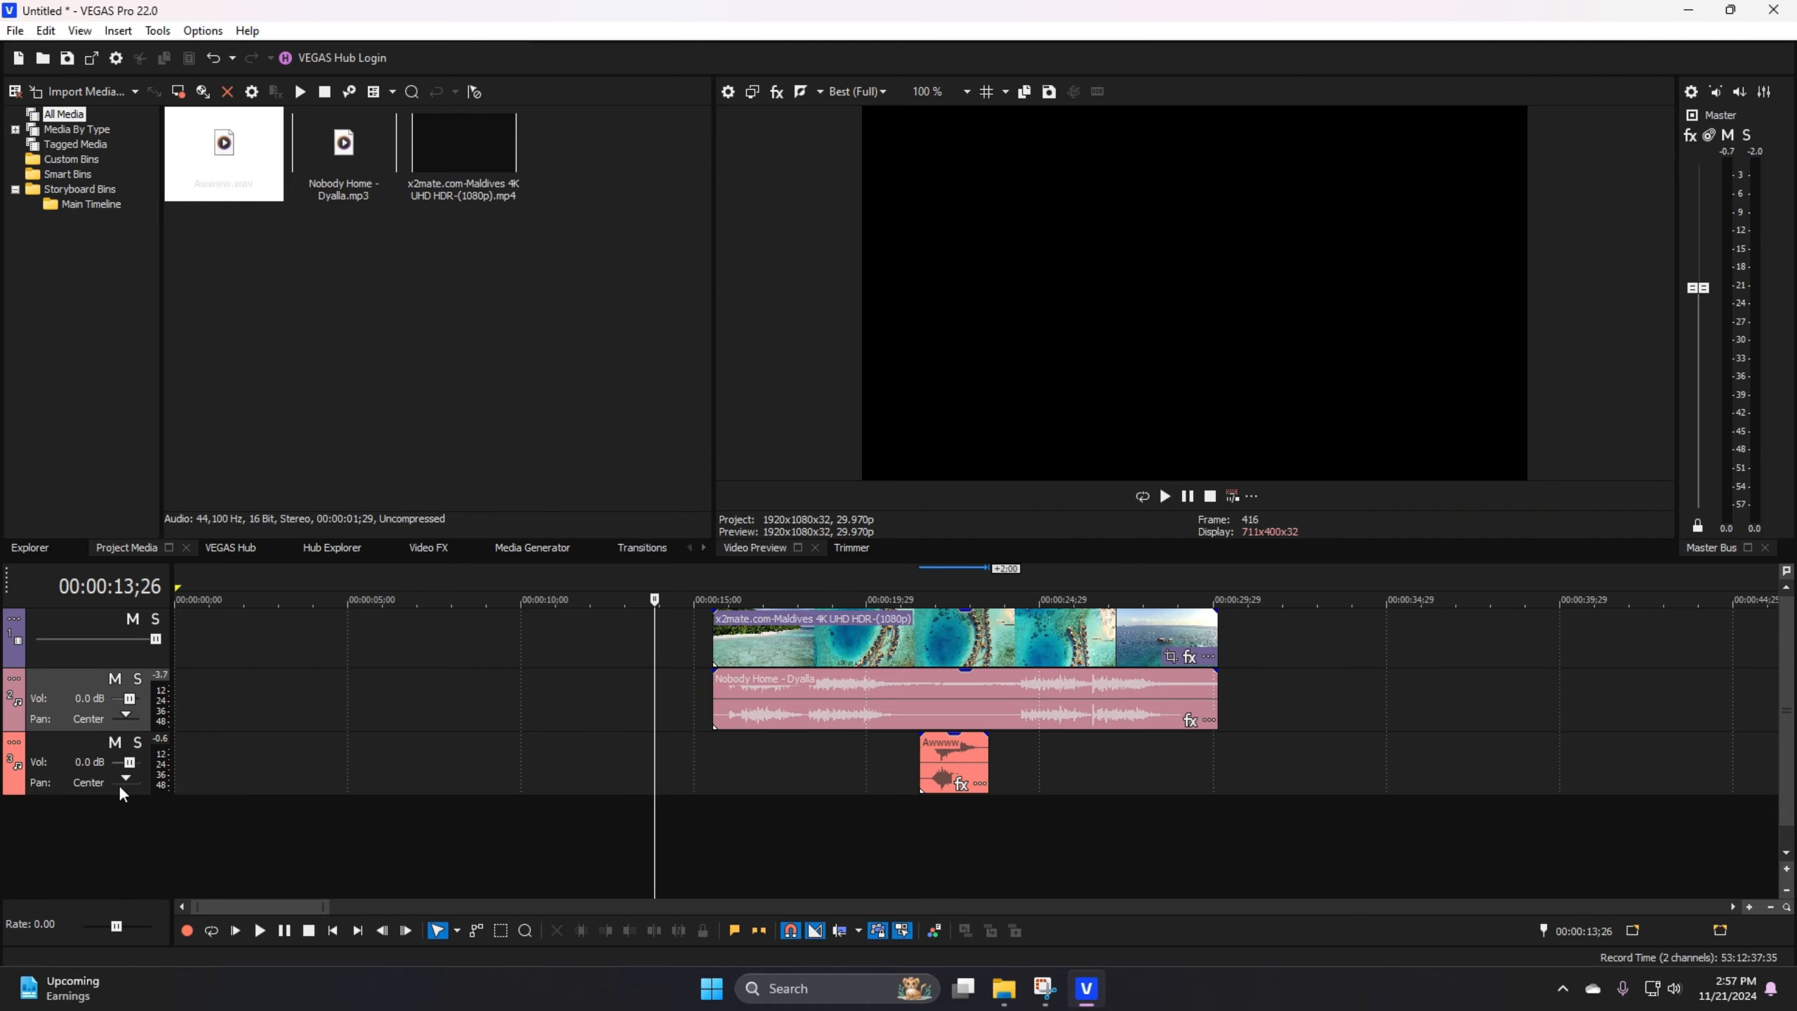
Step: Lower the volume of the Nobody Home audio track to -0.9 dB
left_click(71, 768)
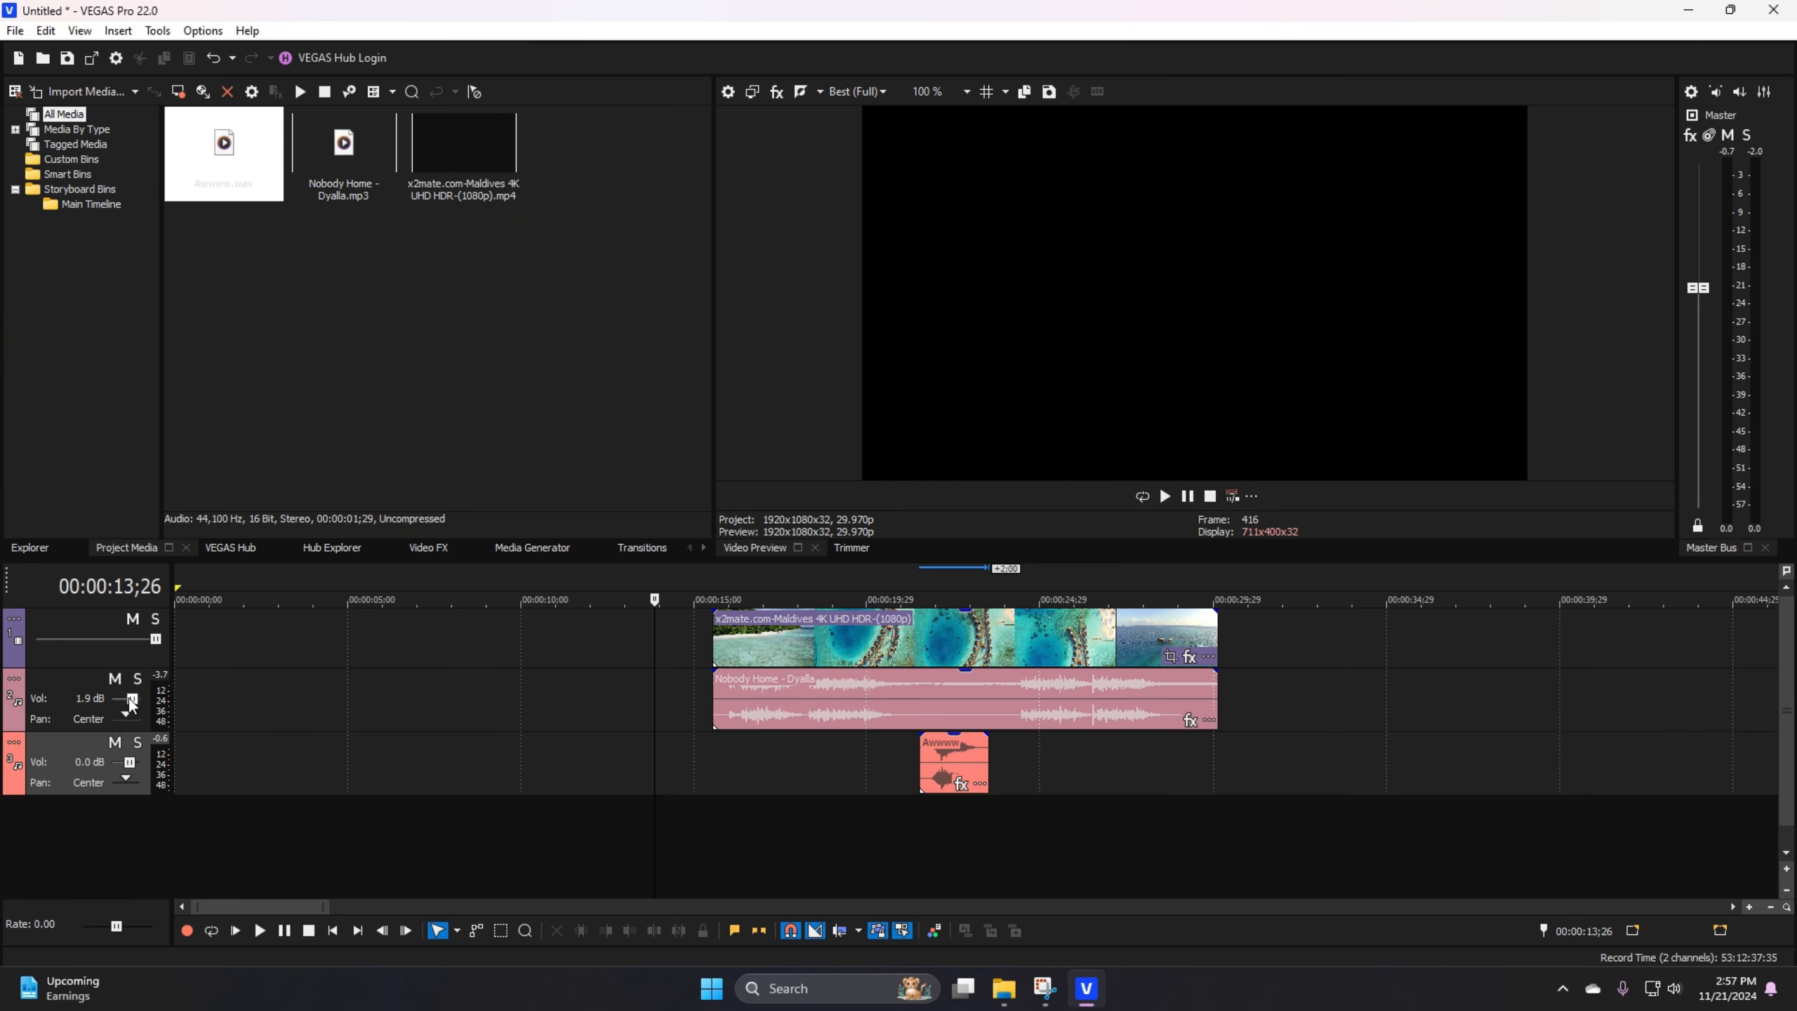
left_click_drag(124, 701, 123, 697)
left_click(848, 743)
Step: Split the Nobody Home audio event at 00:00:18;05
scroll(832, 742, "up", 3)
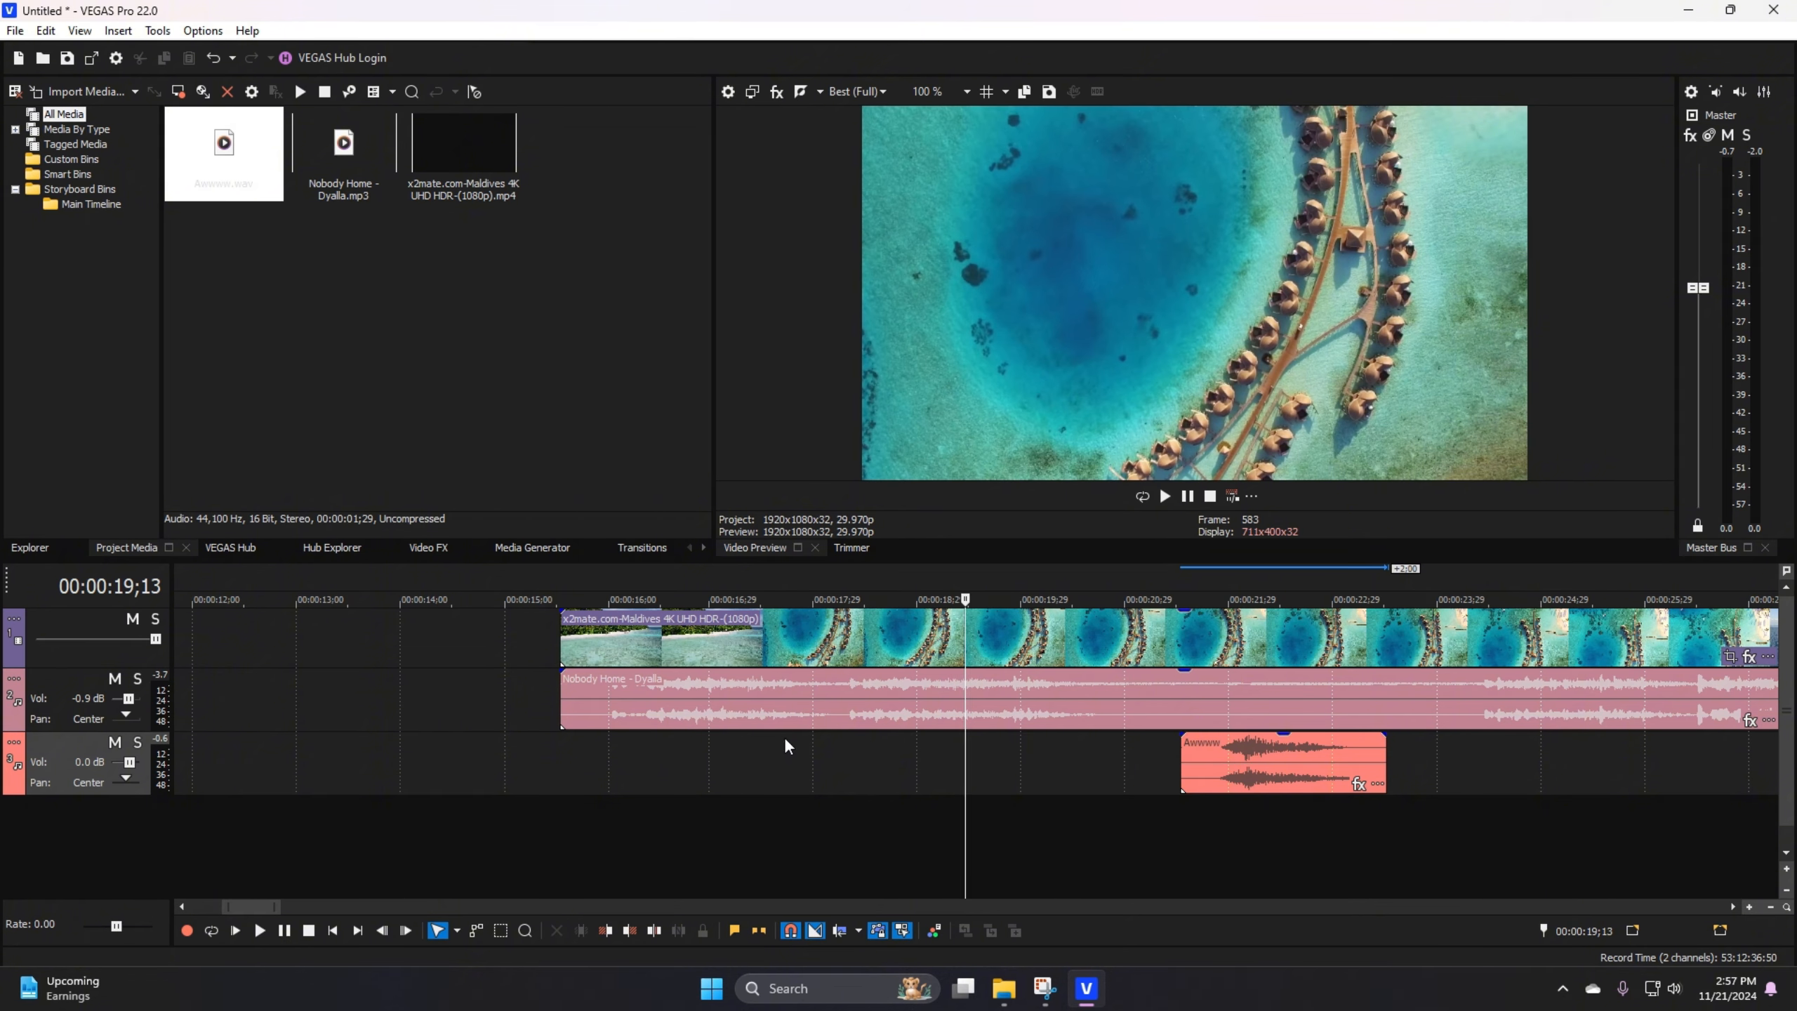
scroll(970, 758, "down", 3)
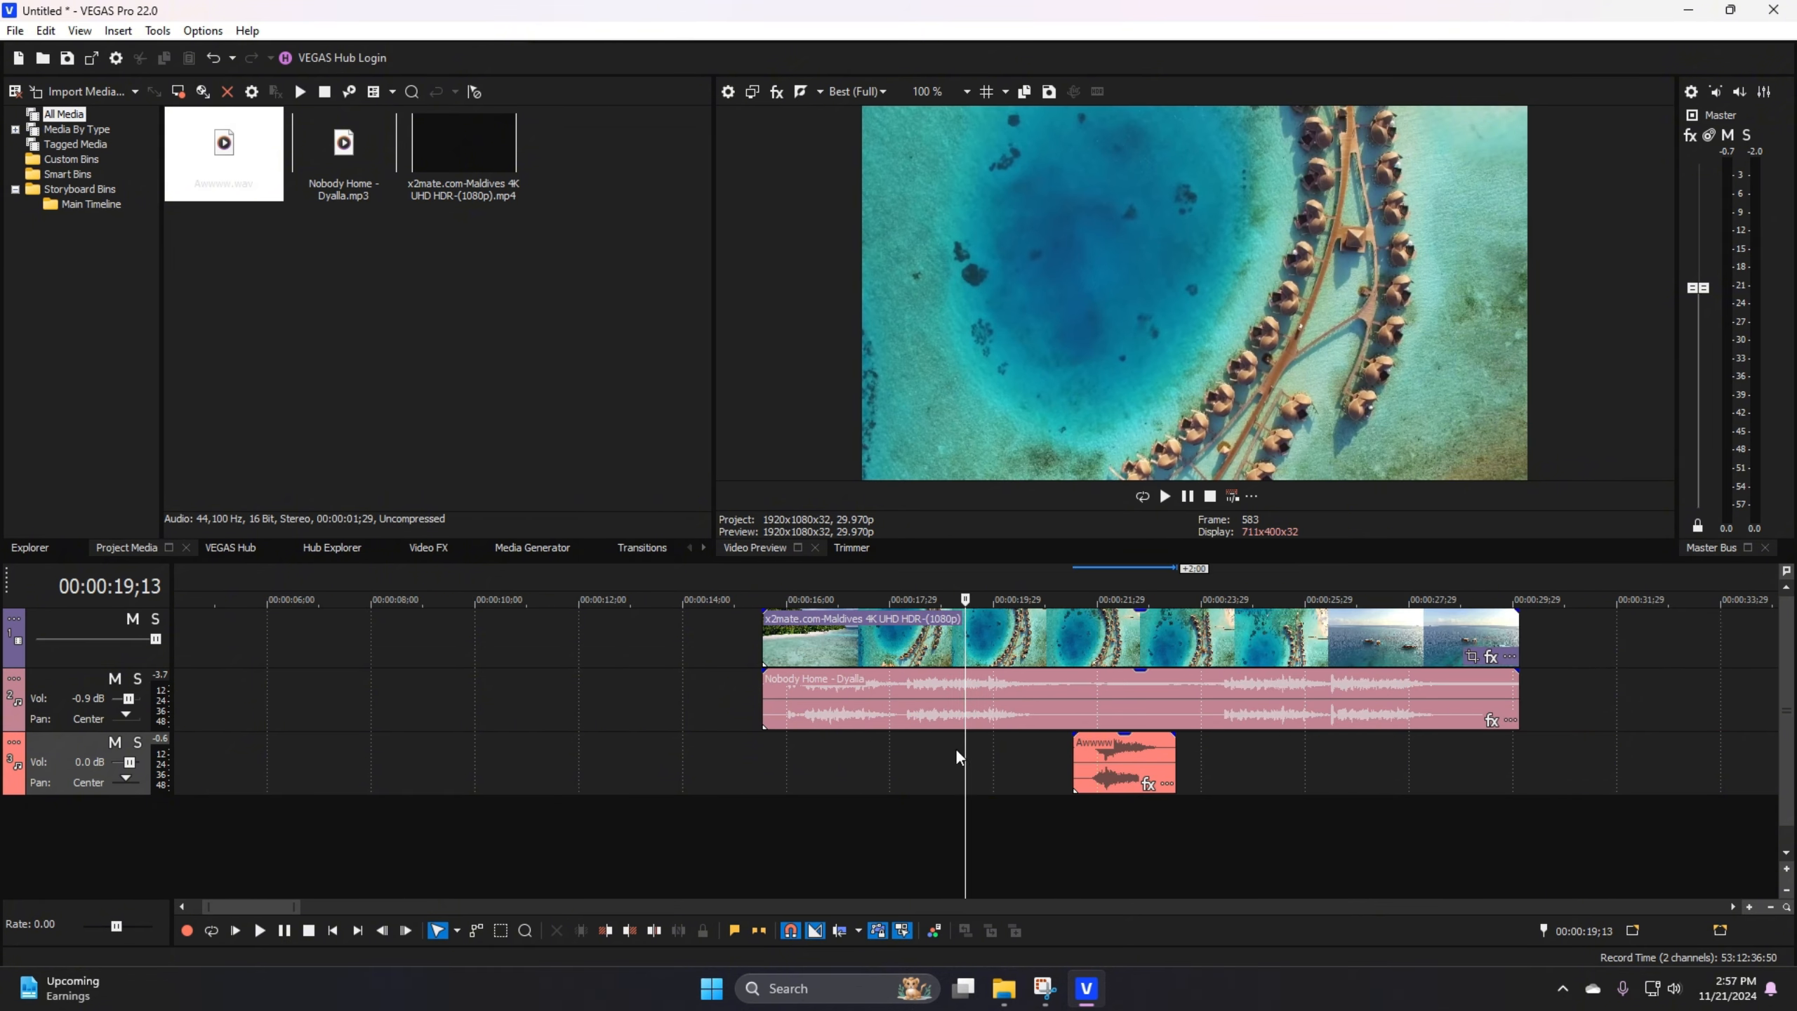
left_click(994, 737)
scroll(977, 737, "up", 3)
left_click(776, 696)
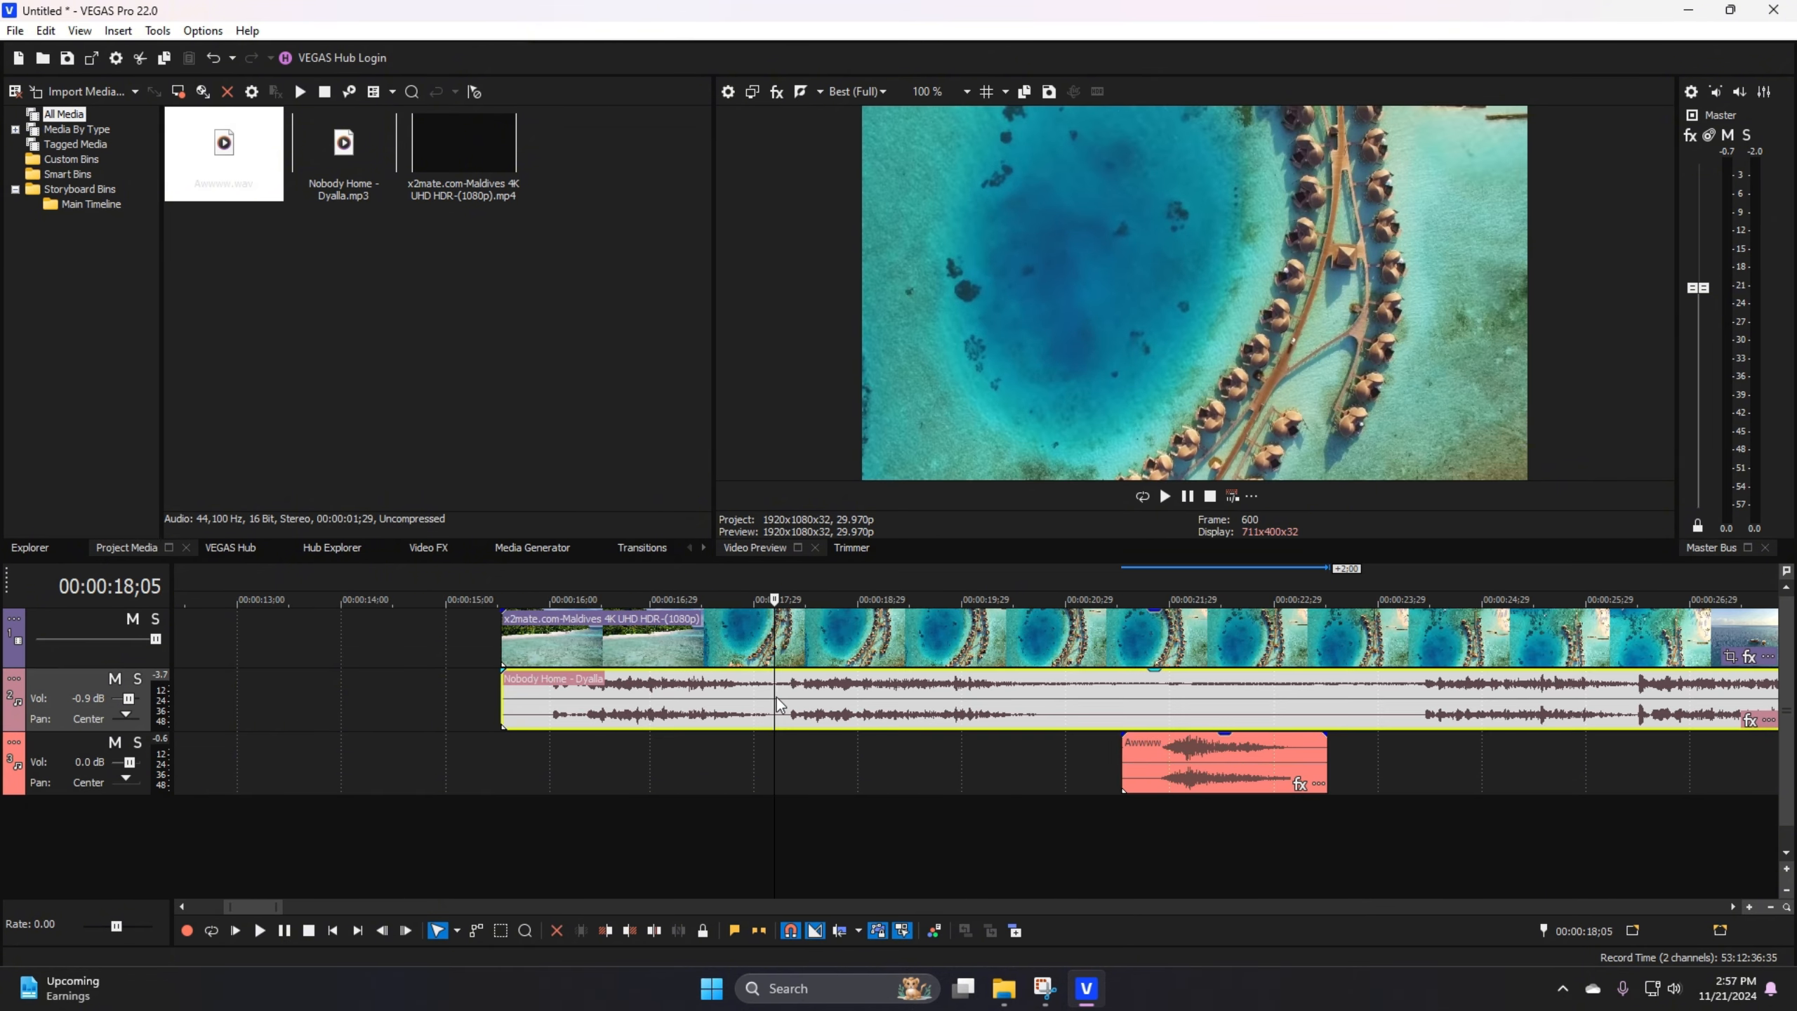
scroll(855, 703, "down", 1)
right_click(1042, 697)
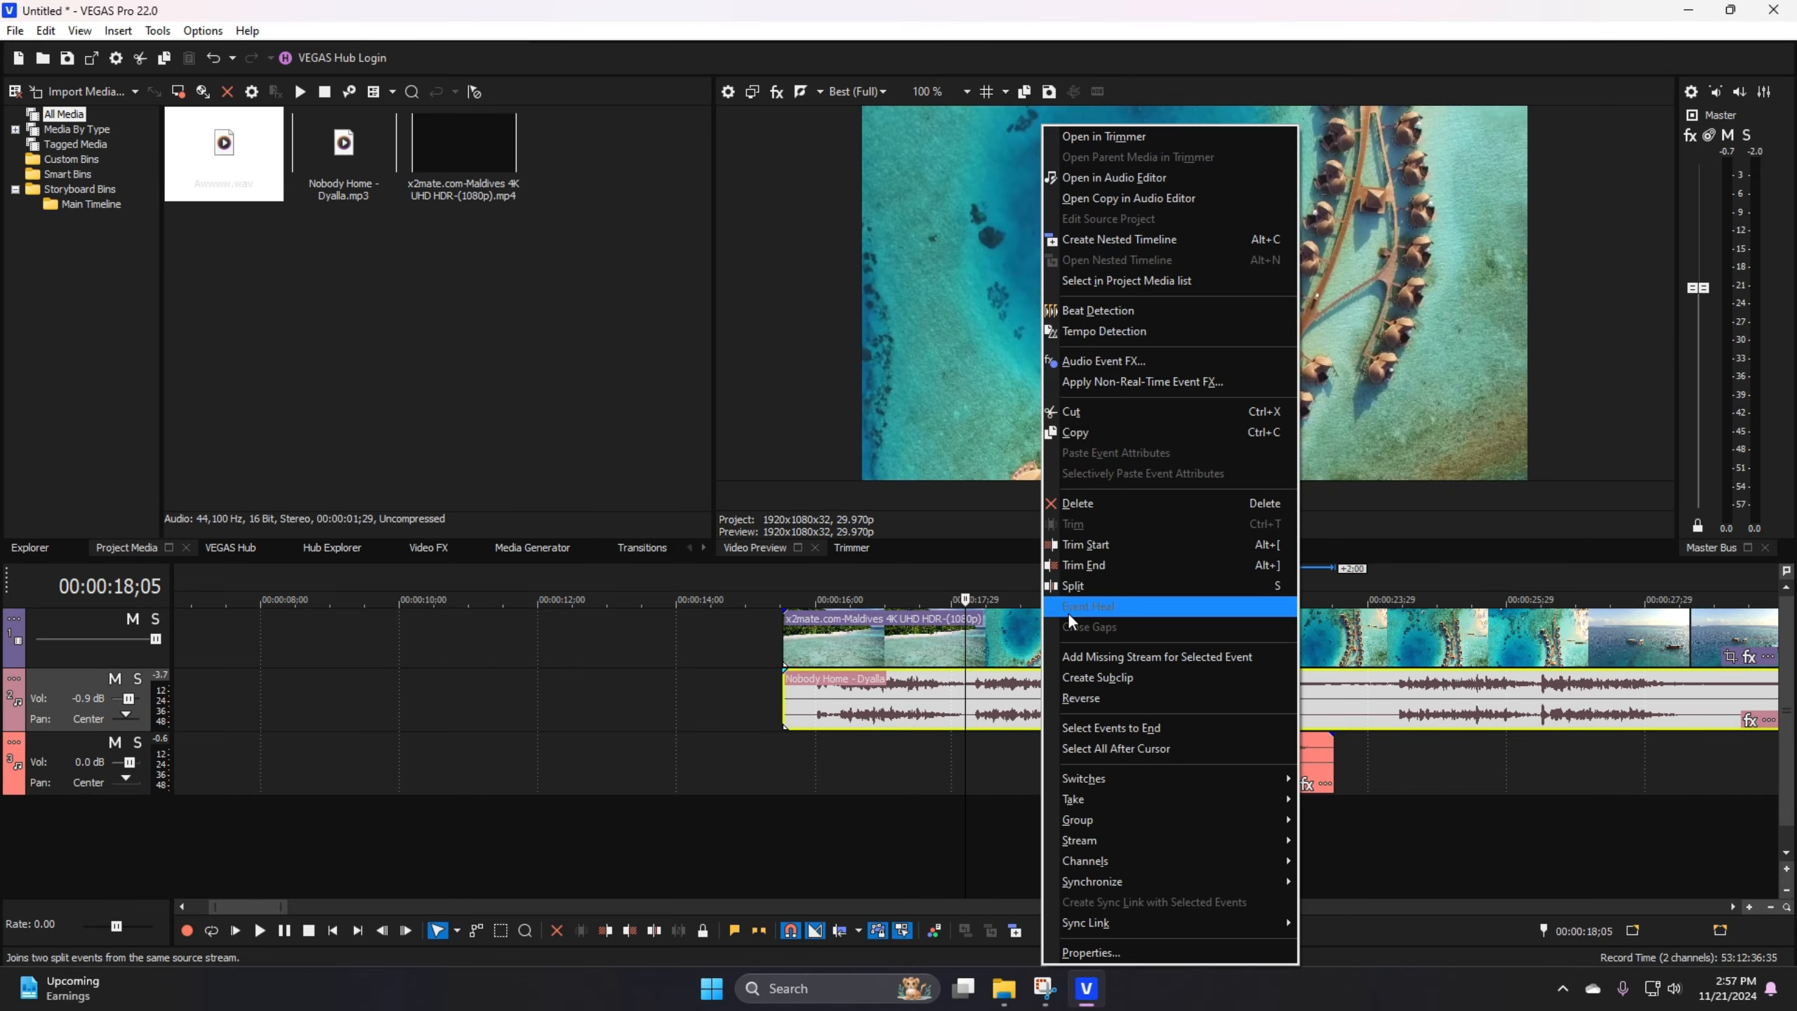
left_click(1073, 585)
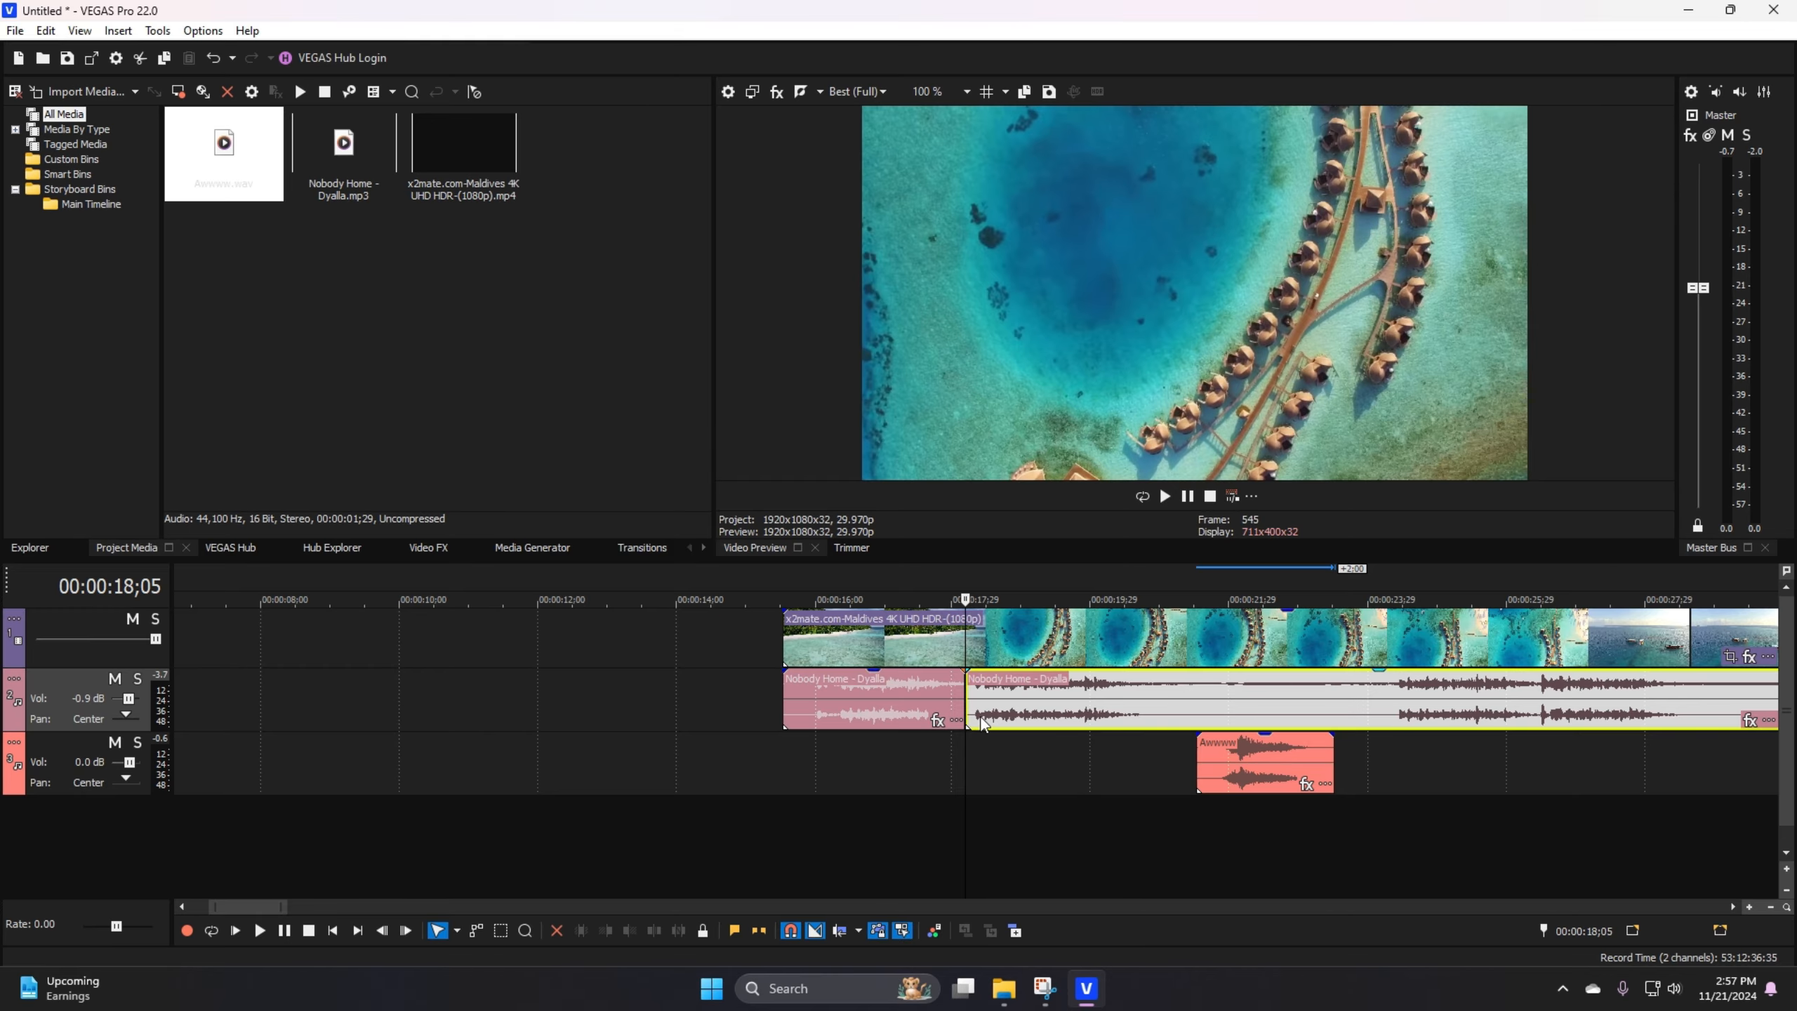
Step: Lower the gain of the first Nobody Home segment by bringing its gain line to about half the event's height
left_click(905, 725)
scroll(909, 707, "up", 2)
scroll(914, 681, "up", 2)
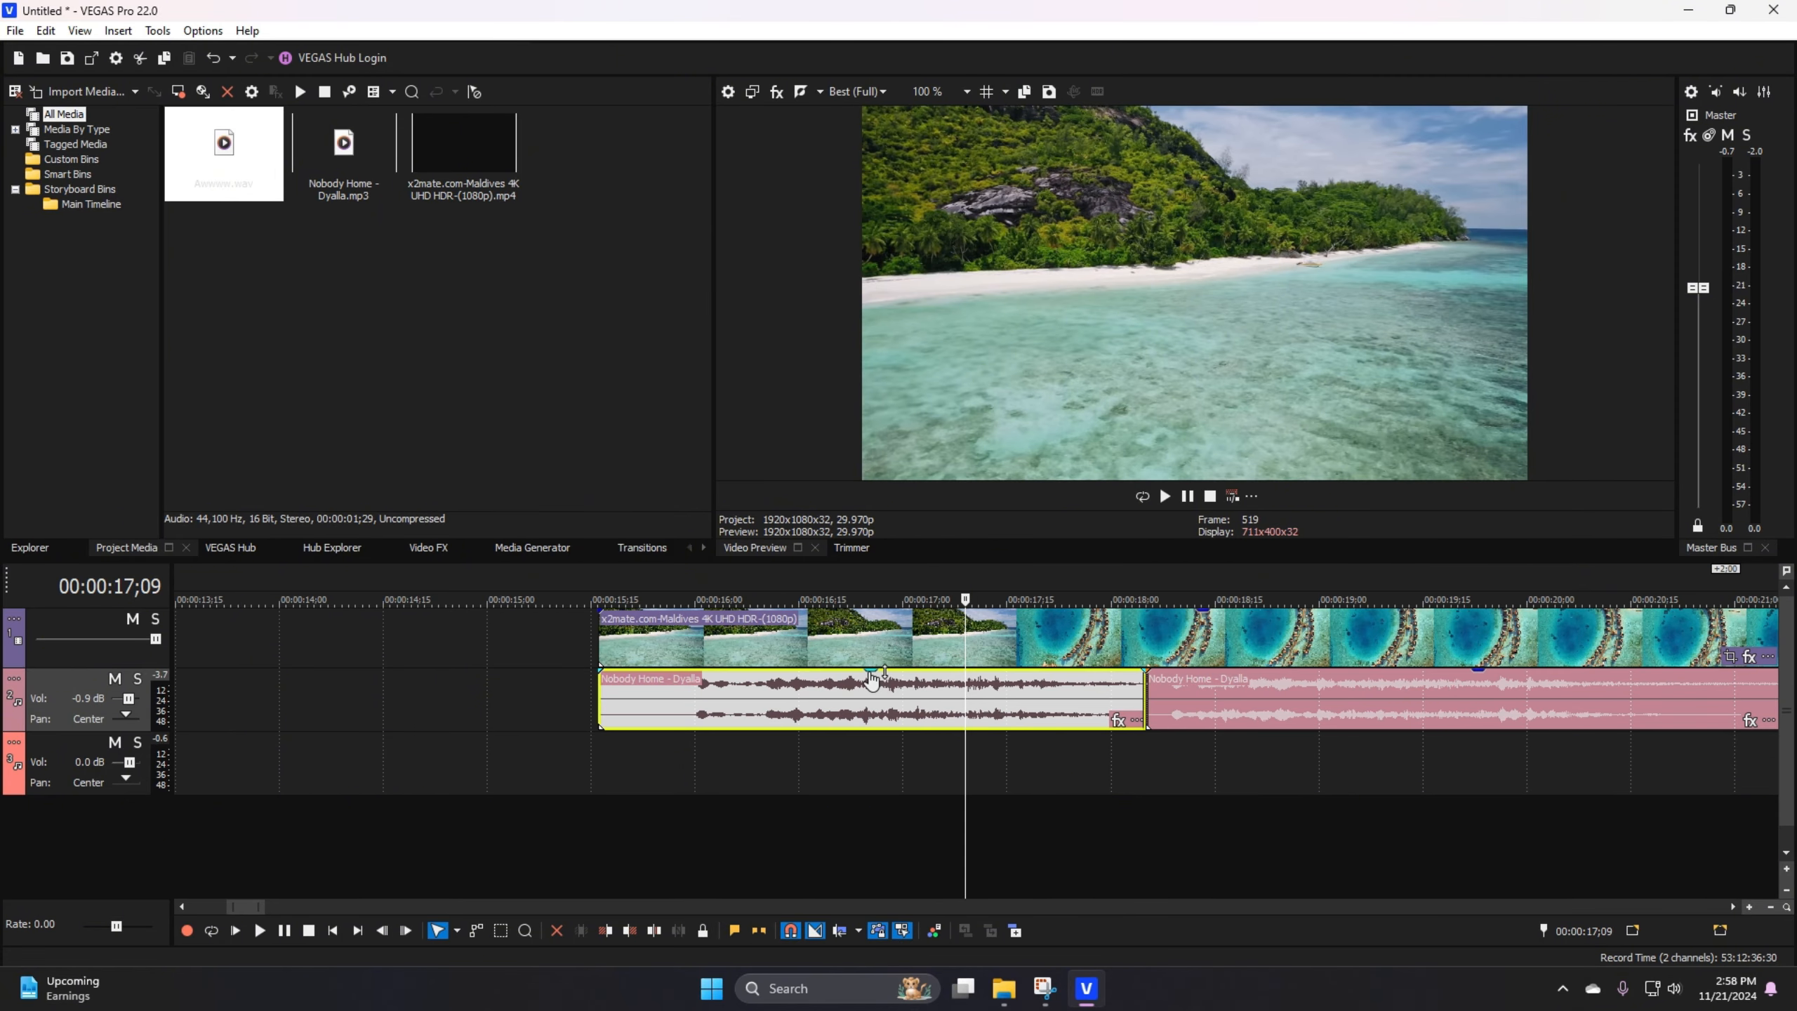
left_click_drag(872, 678, 875, 705)
left_click(640, 757)
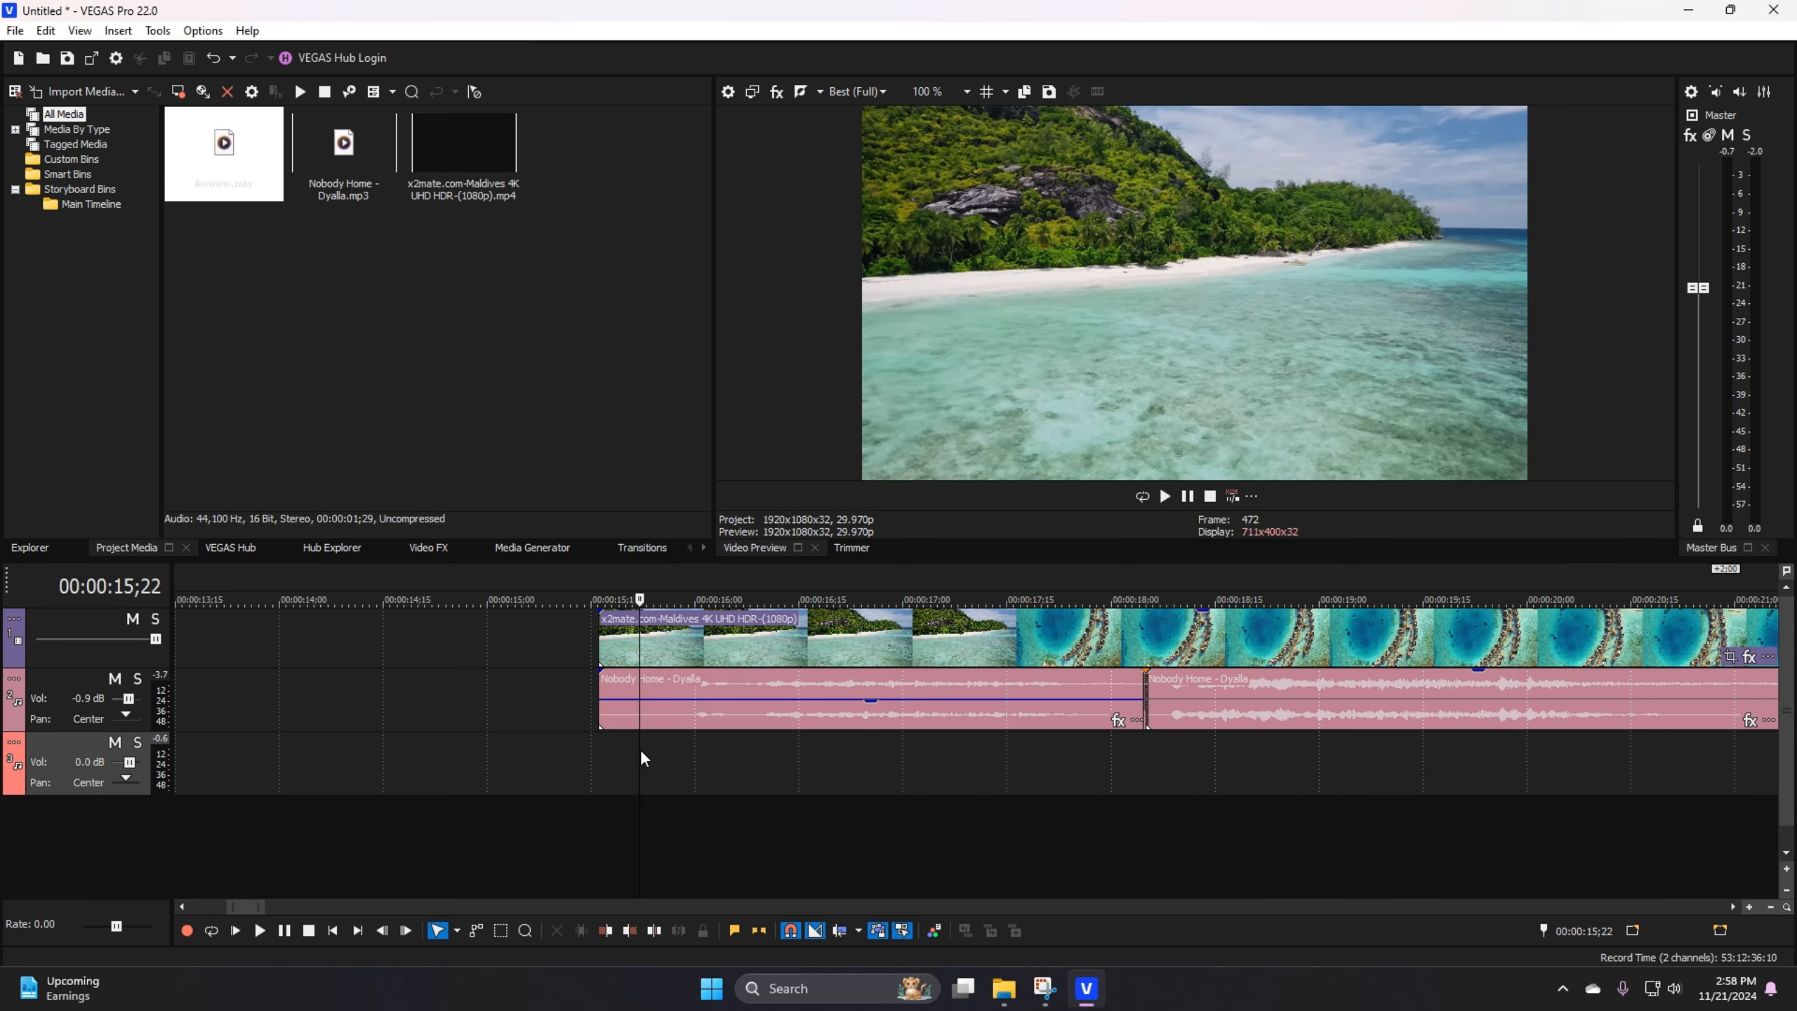
left_click(868, 745)
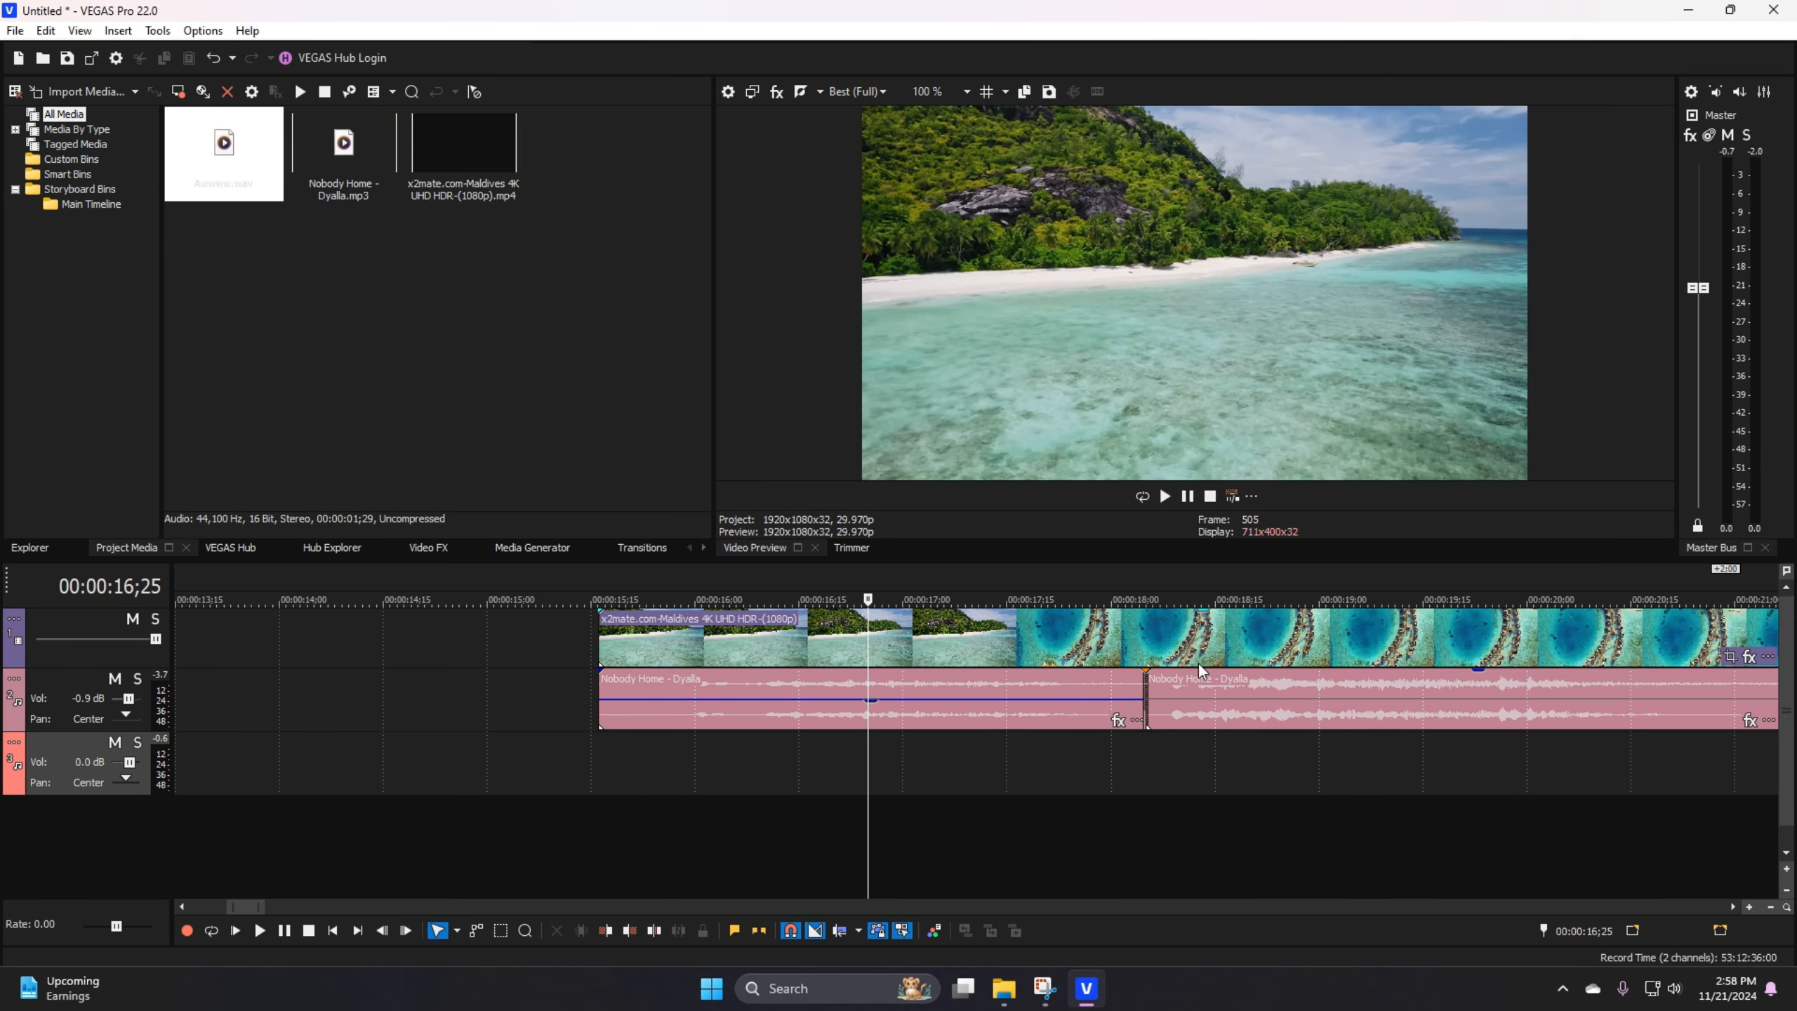
left_click_drag(884, 700, 883, 682)
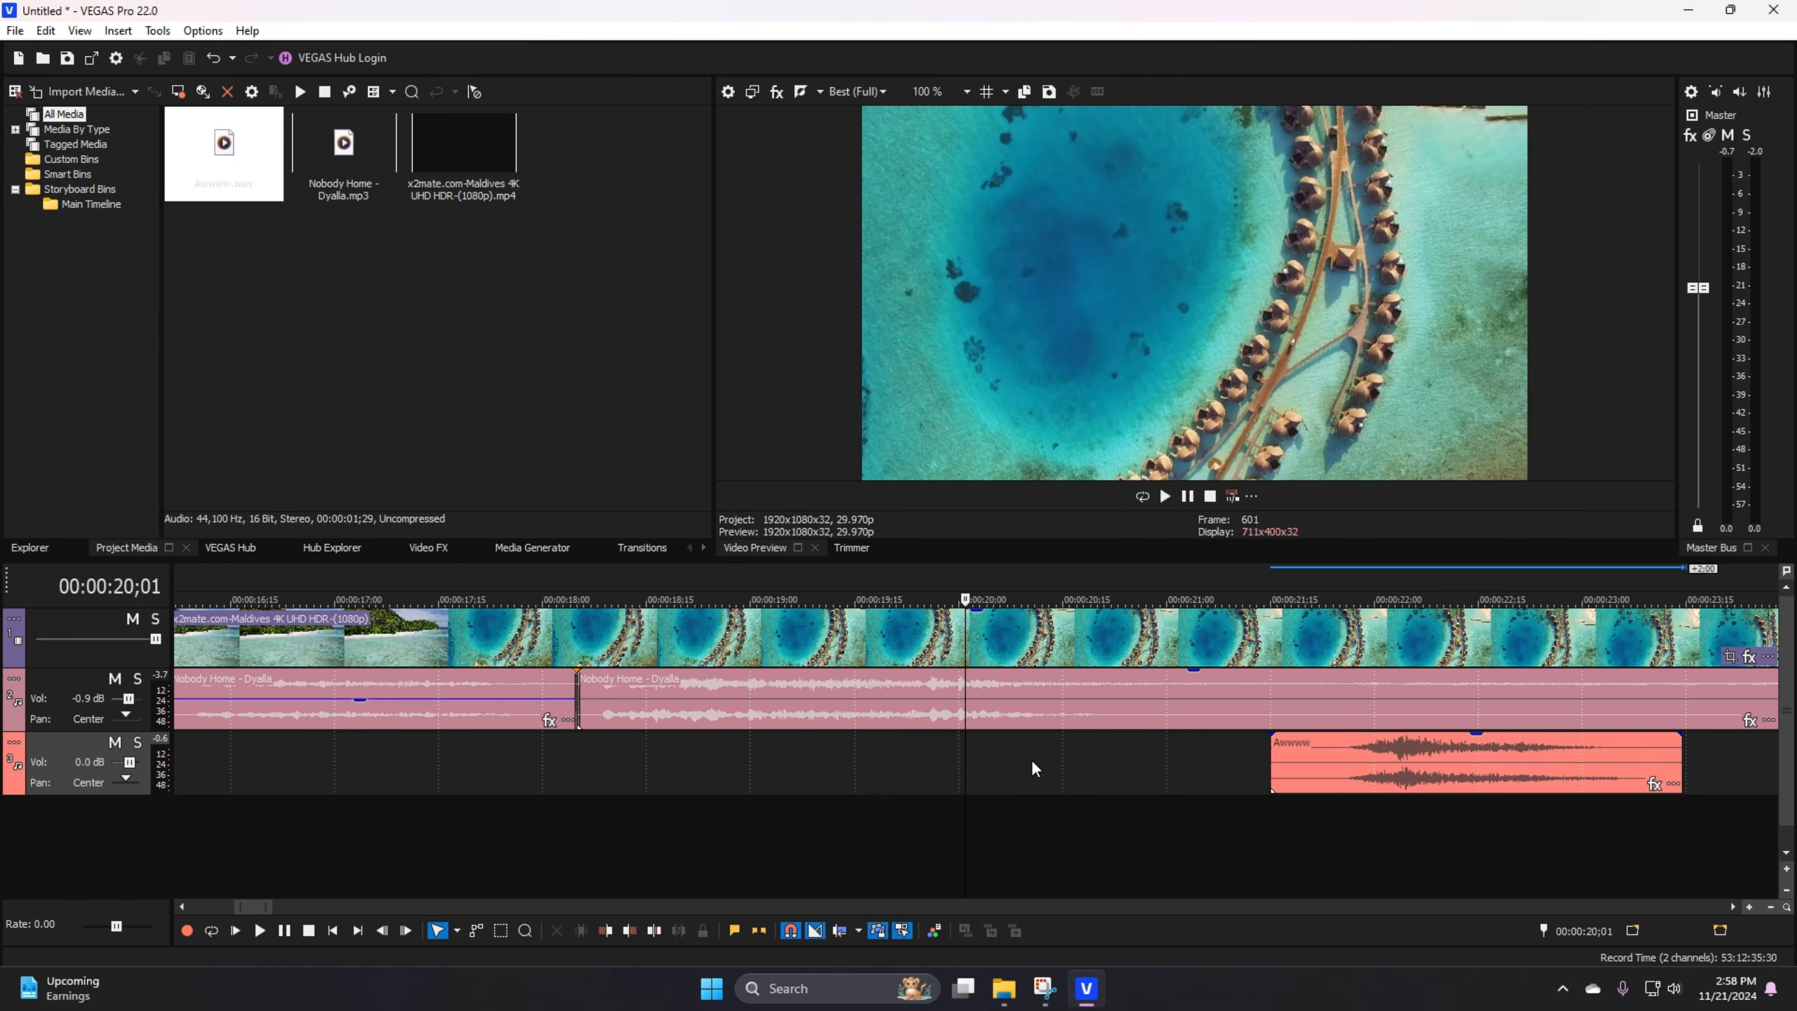
Step: Lower the gain of the Awwww sound effect by bringing its gain line to about one third of the event's height
scroll(1136, 775, "down", 5)
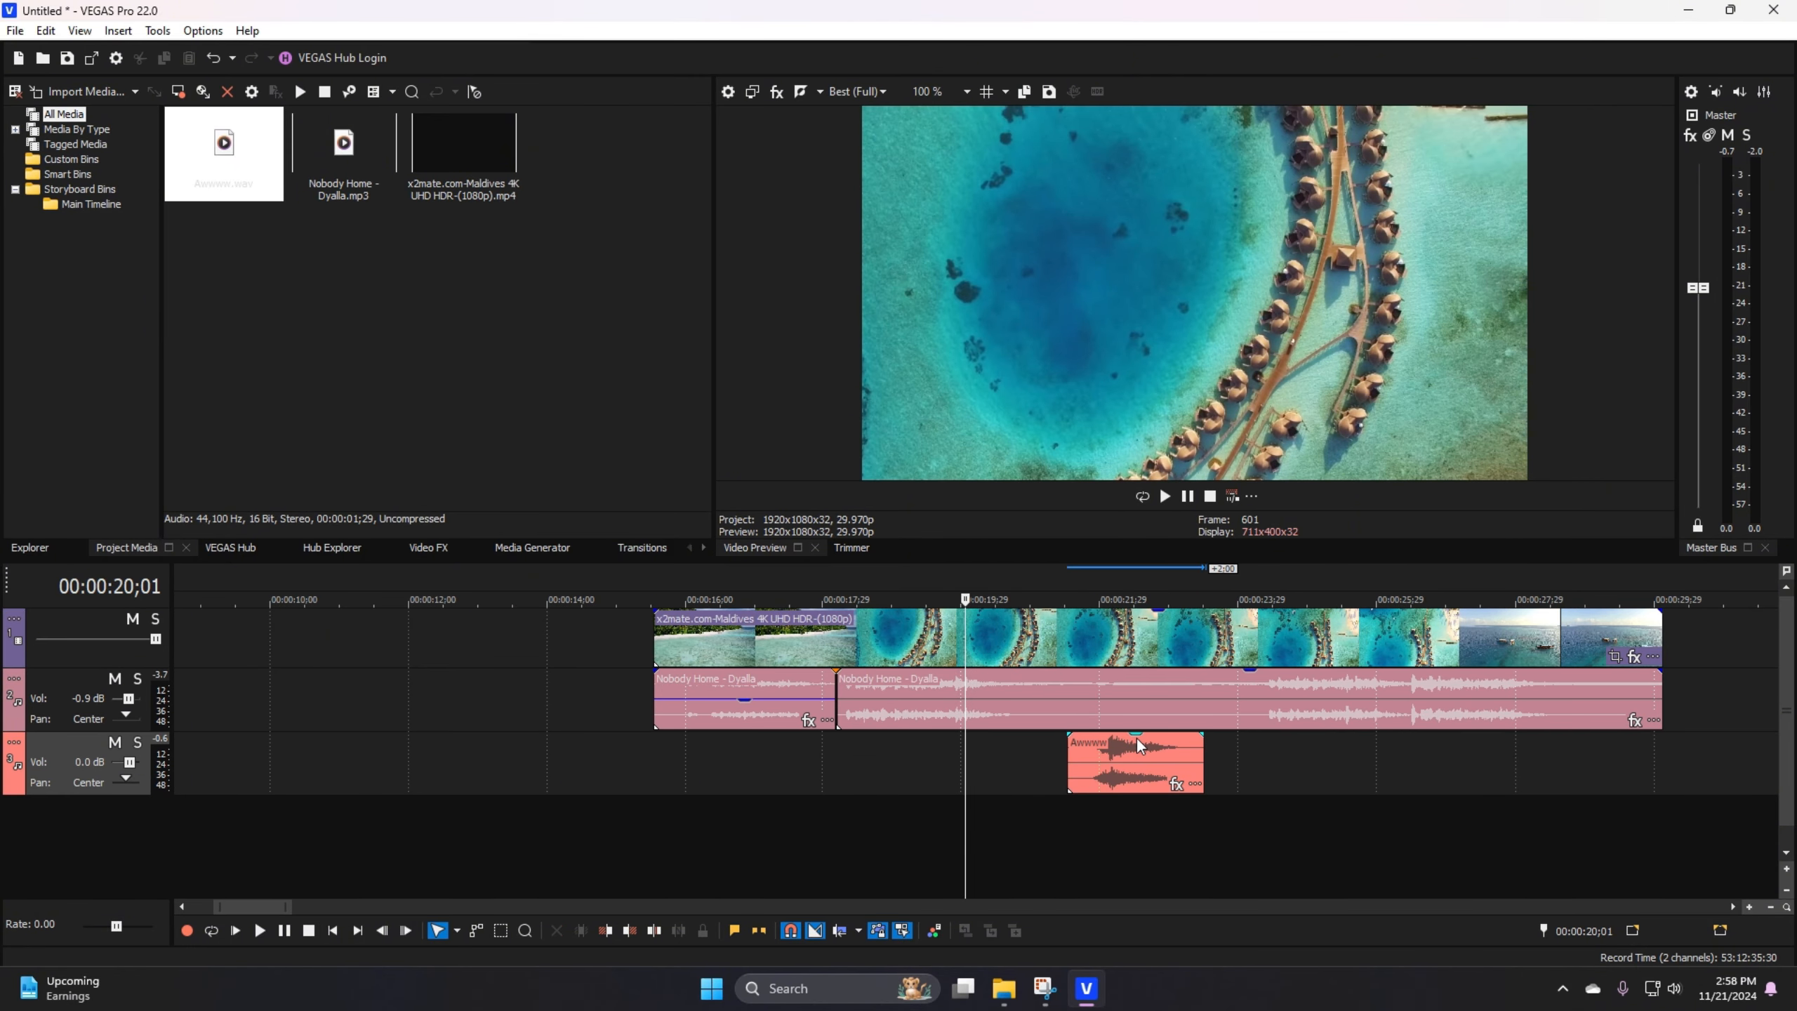
scroll(1133, 751, "up", 4)
left_click_drag(1047, 735, 1044, 765)
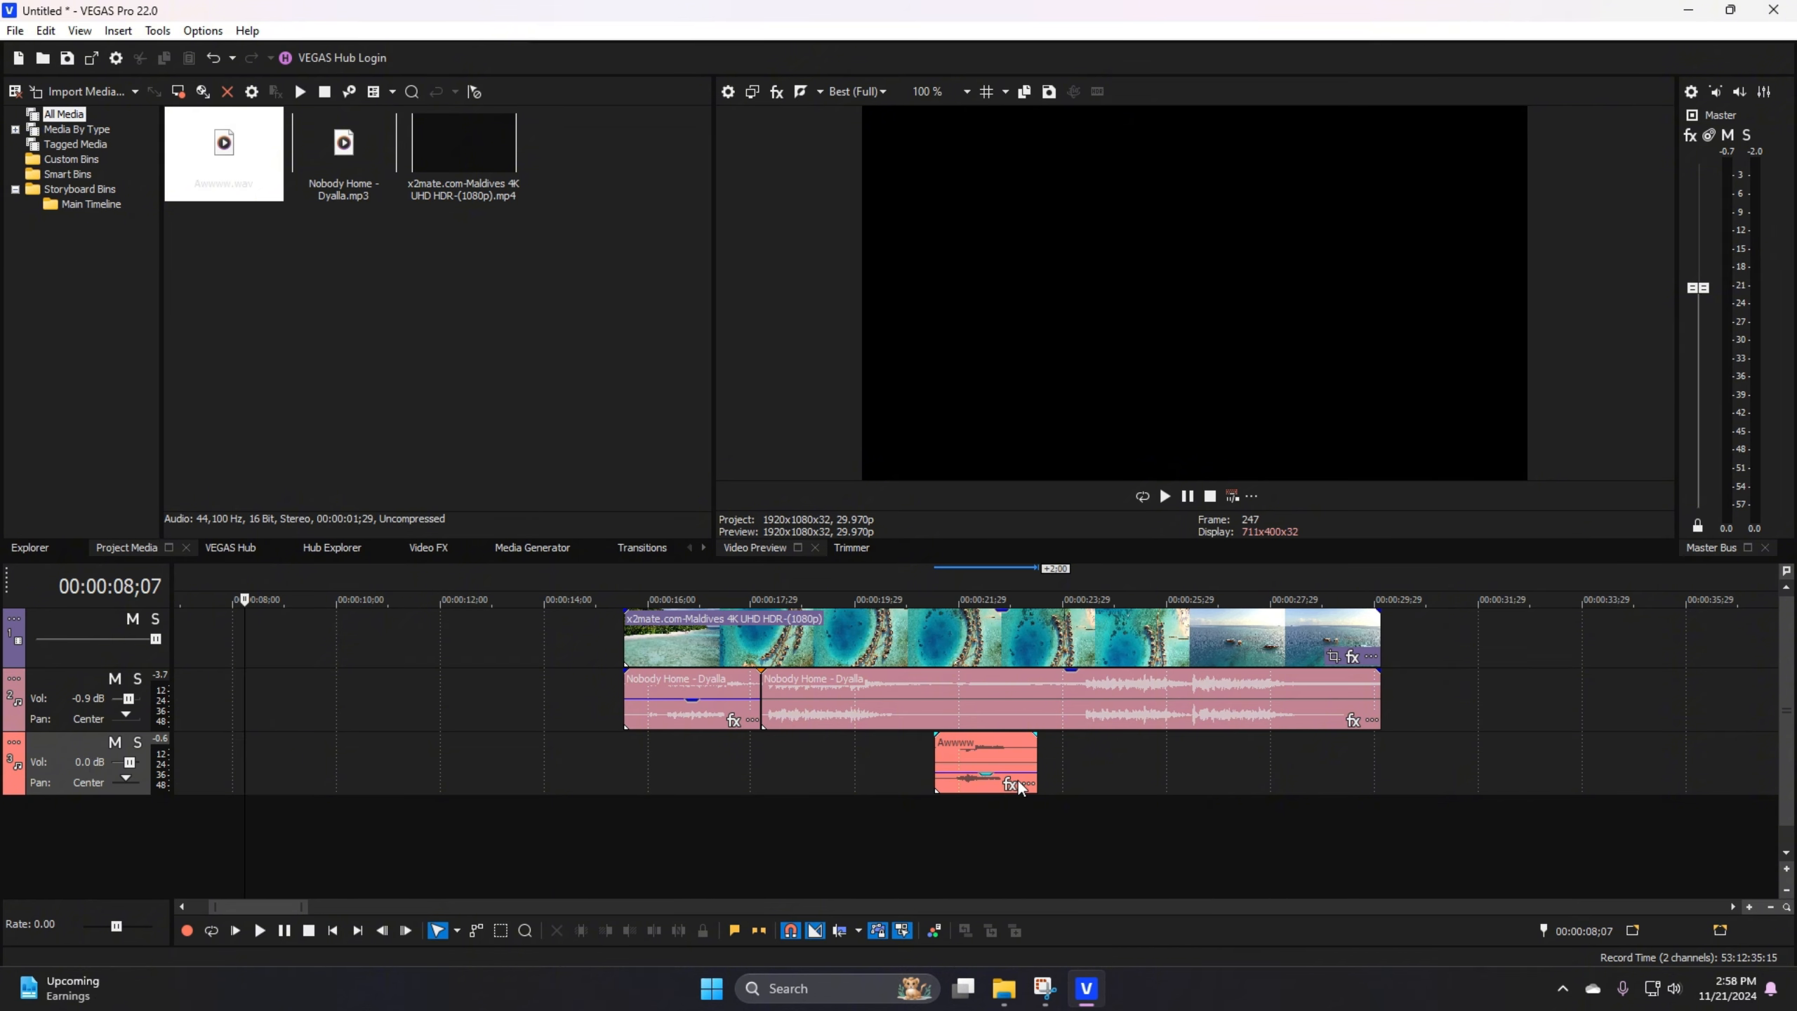
left_click(972, 643)
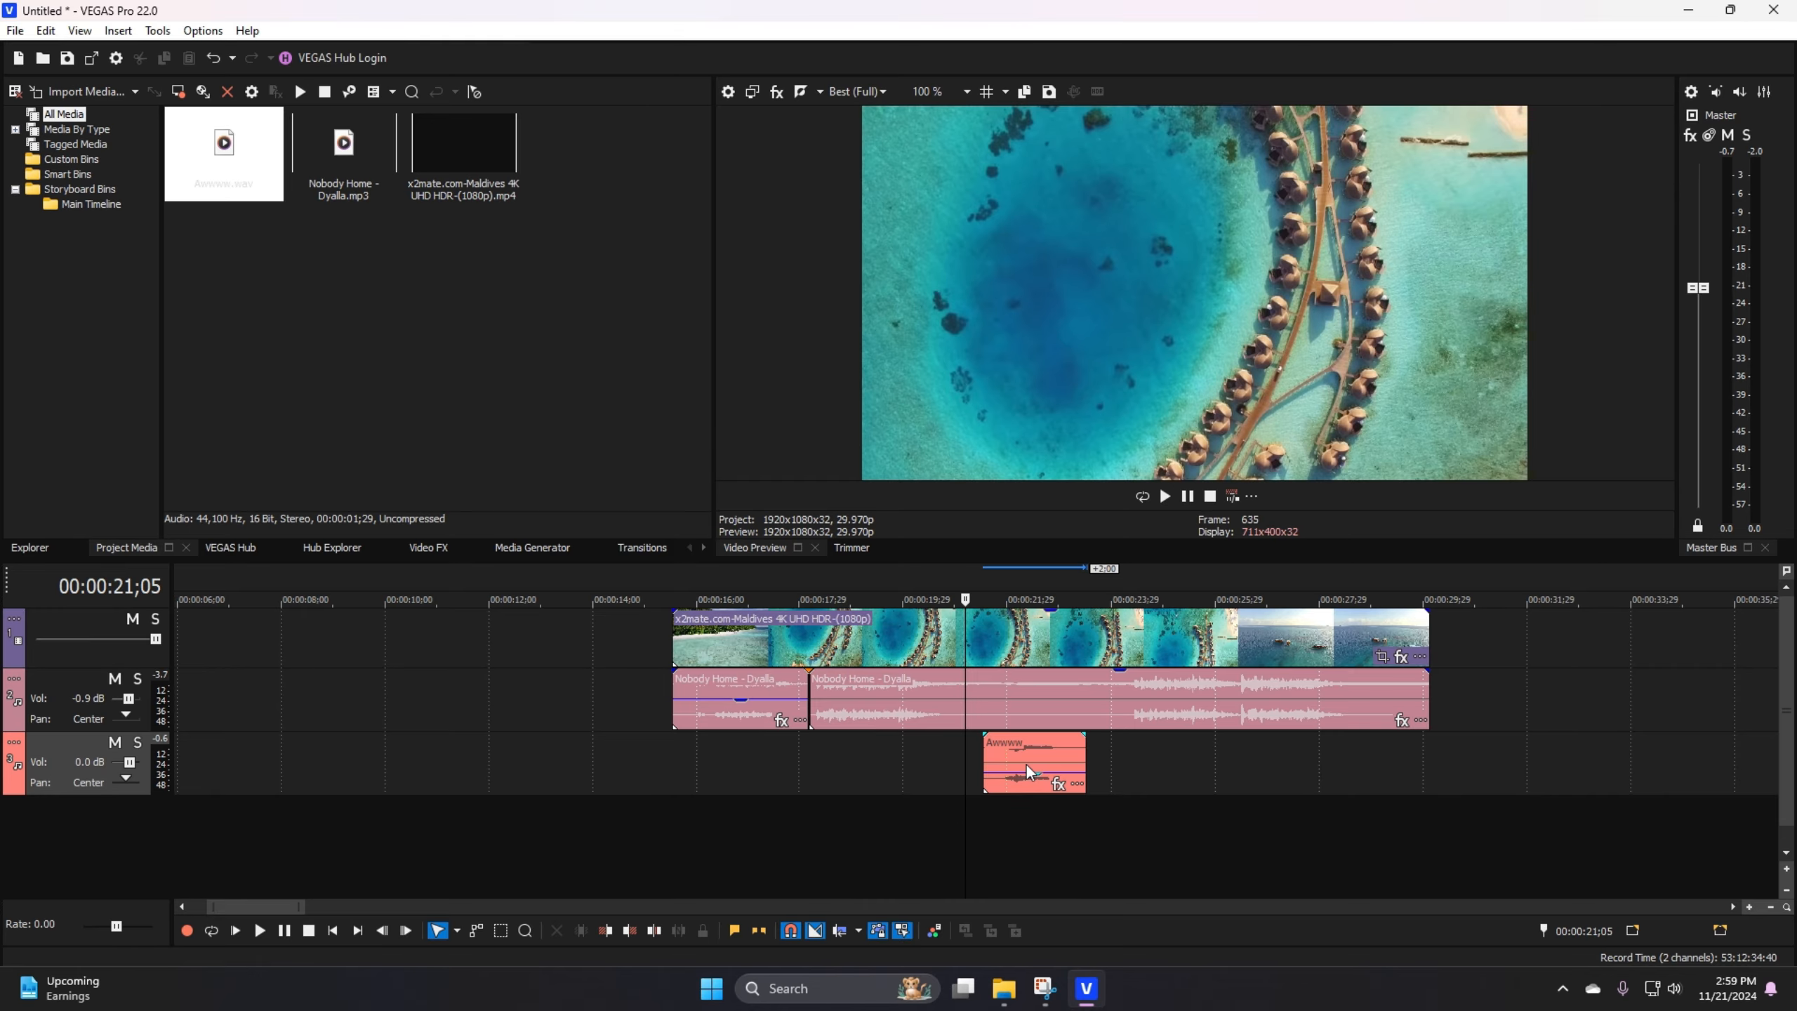
left_click(919, 759)
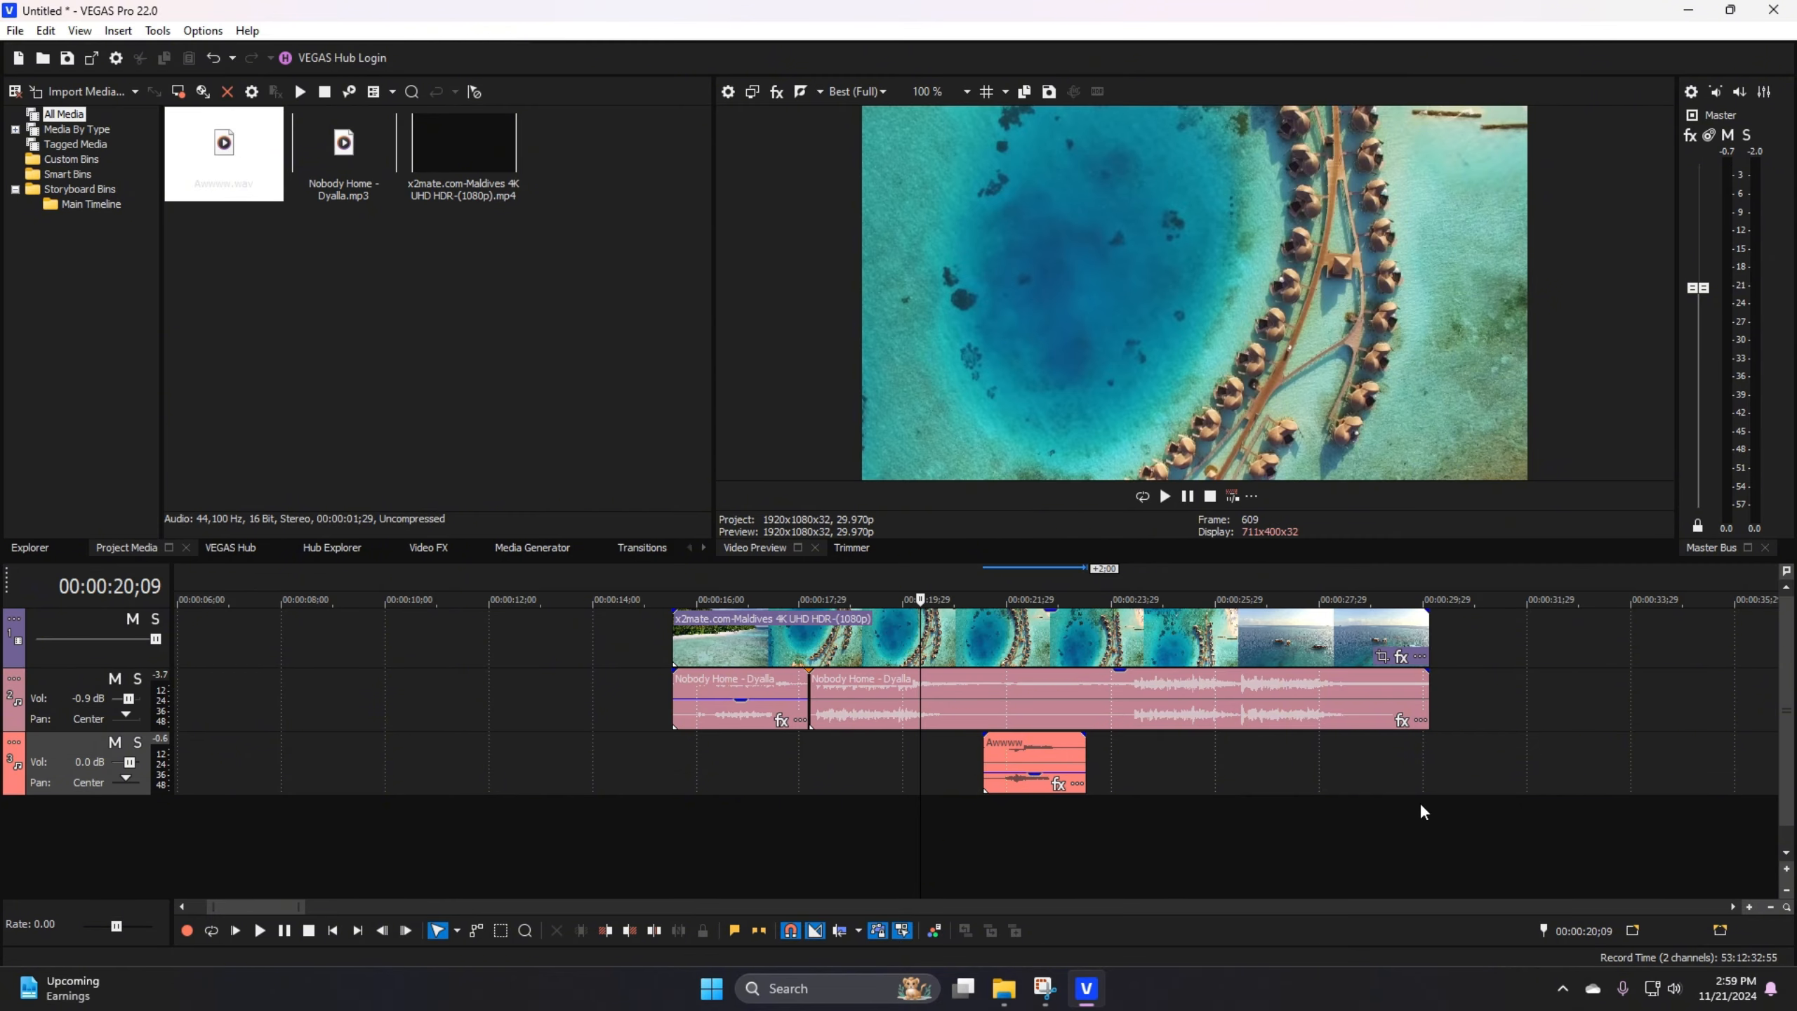
Step: Open the Advanced Save settings, examine the backup options and save location, and close them
left_click(158, 30)
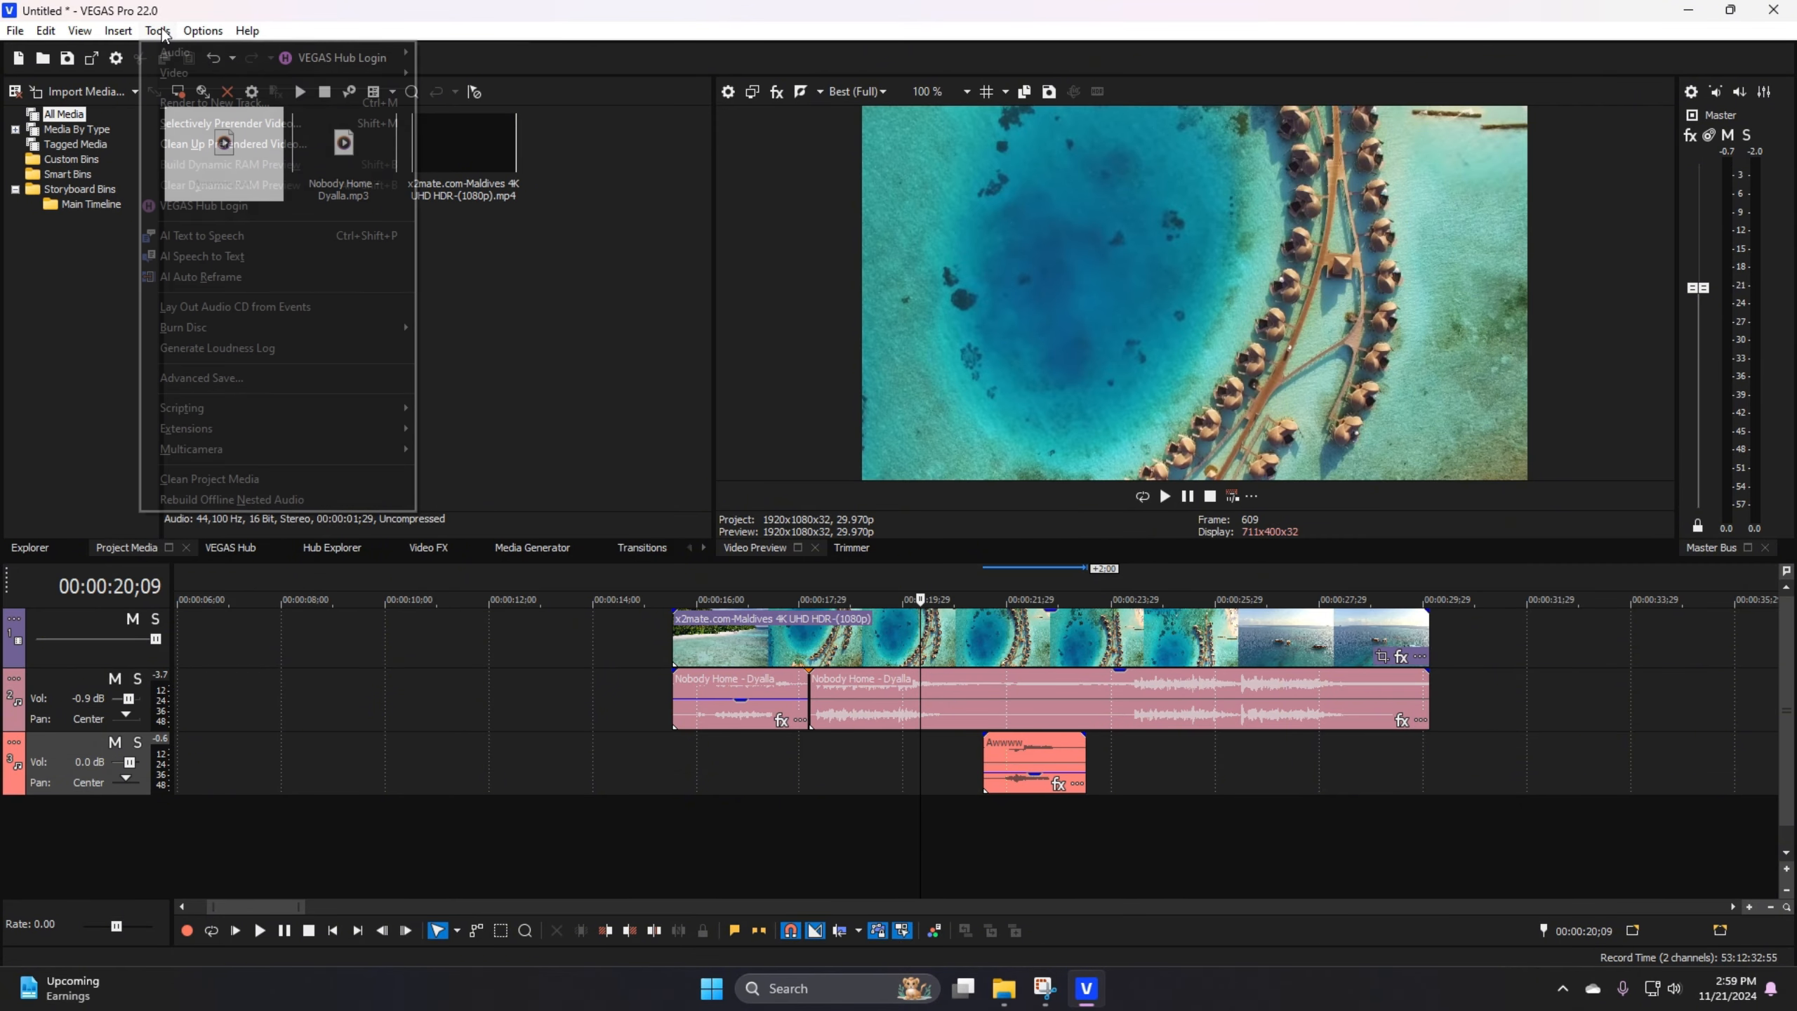
left_click(196, 382)
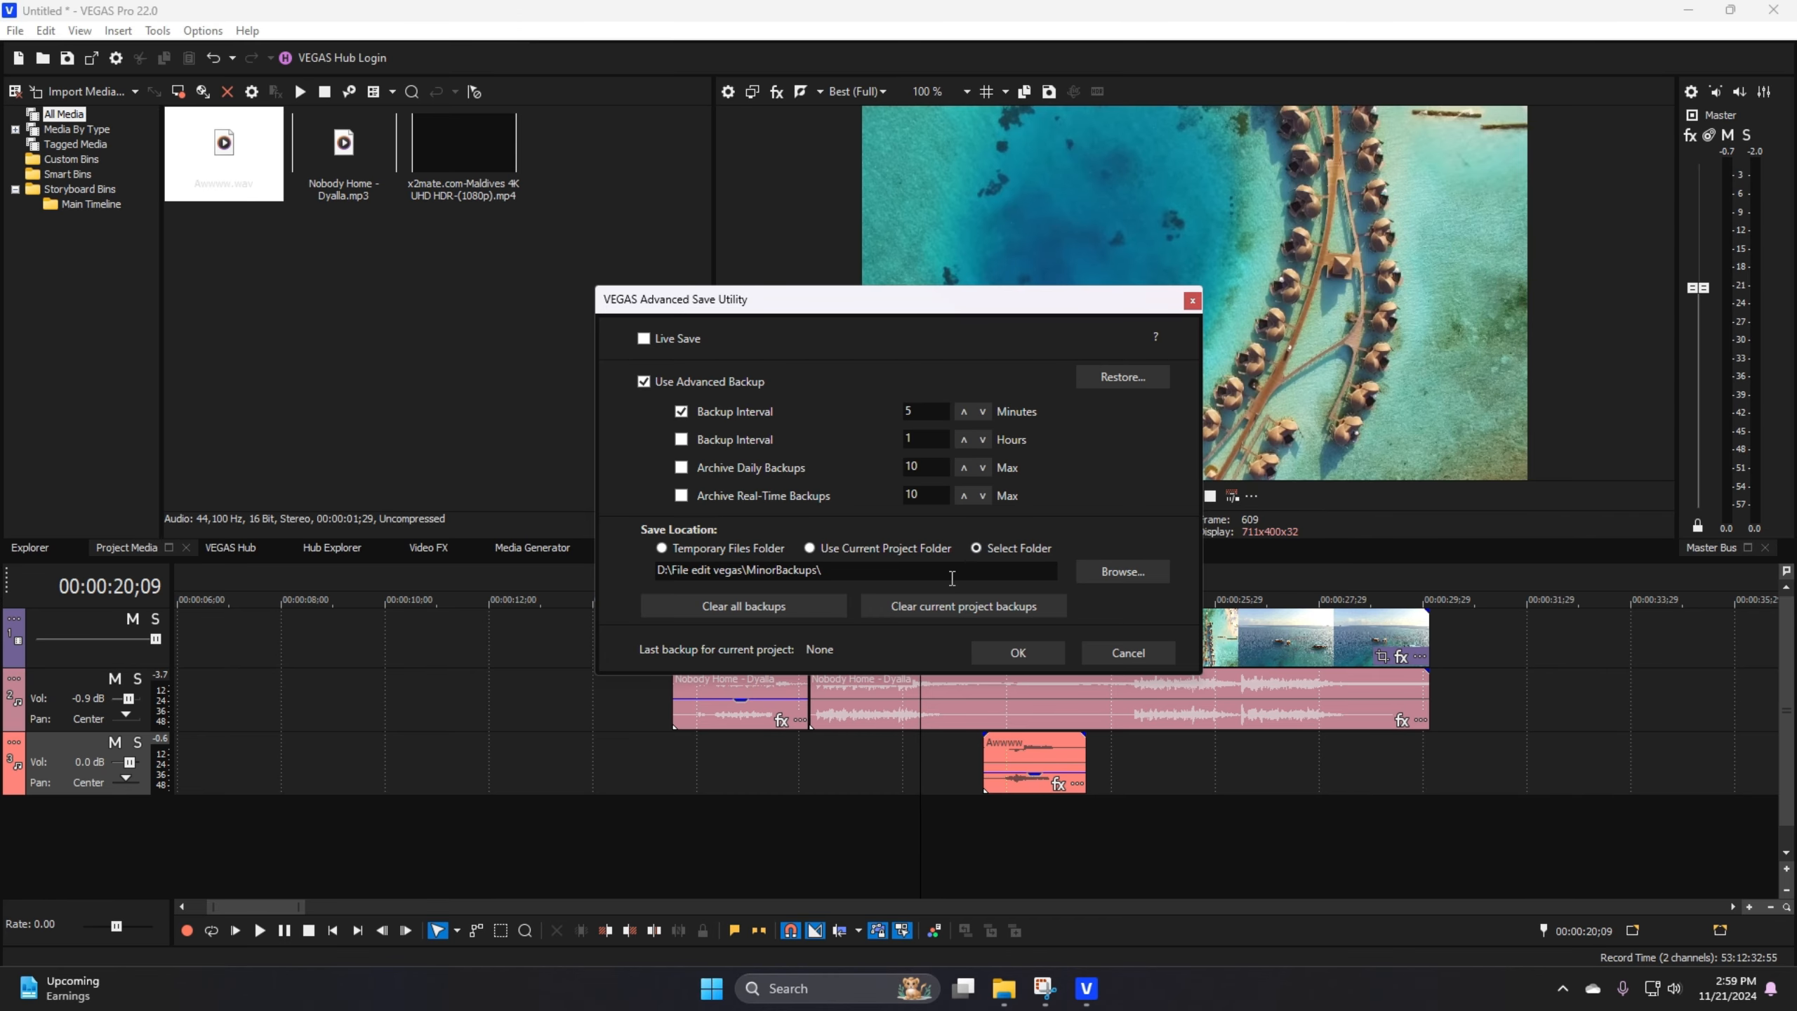
left_click(1192, 301)
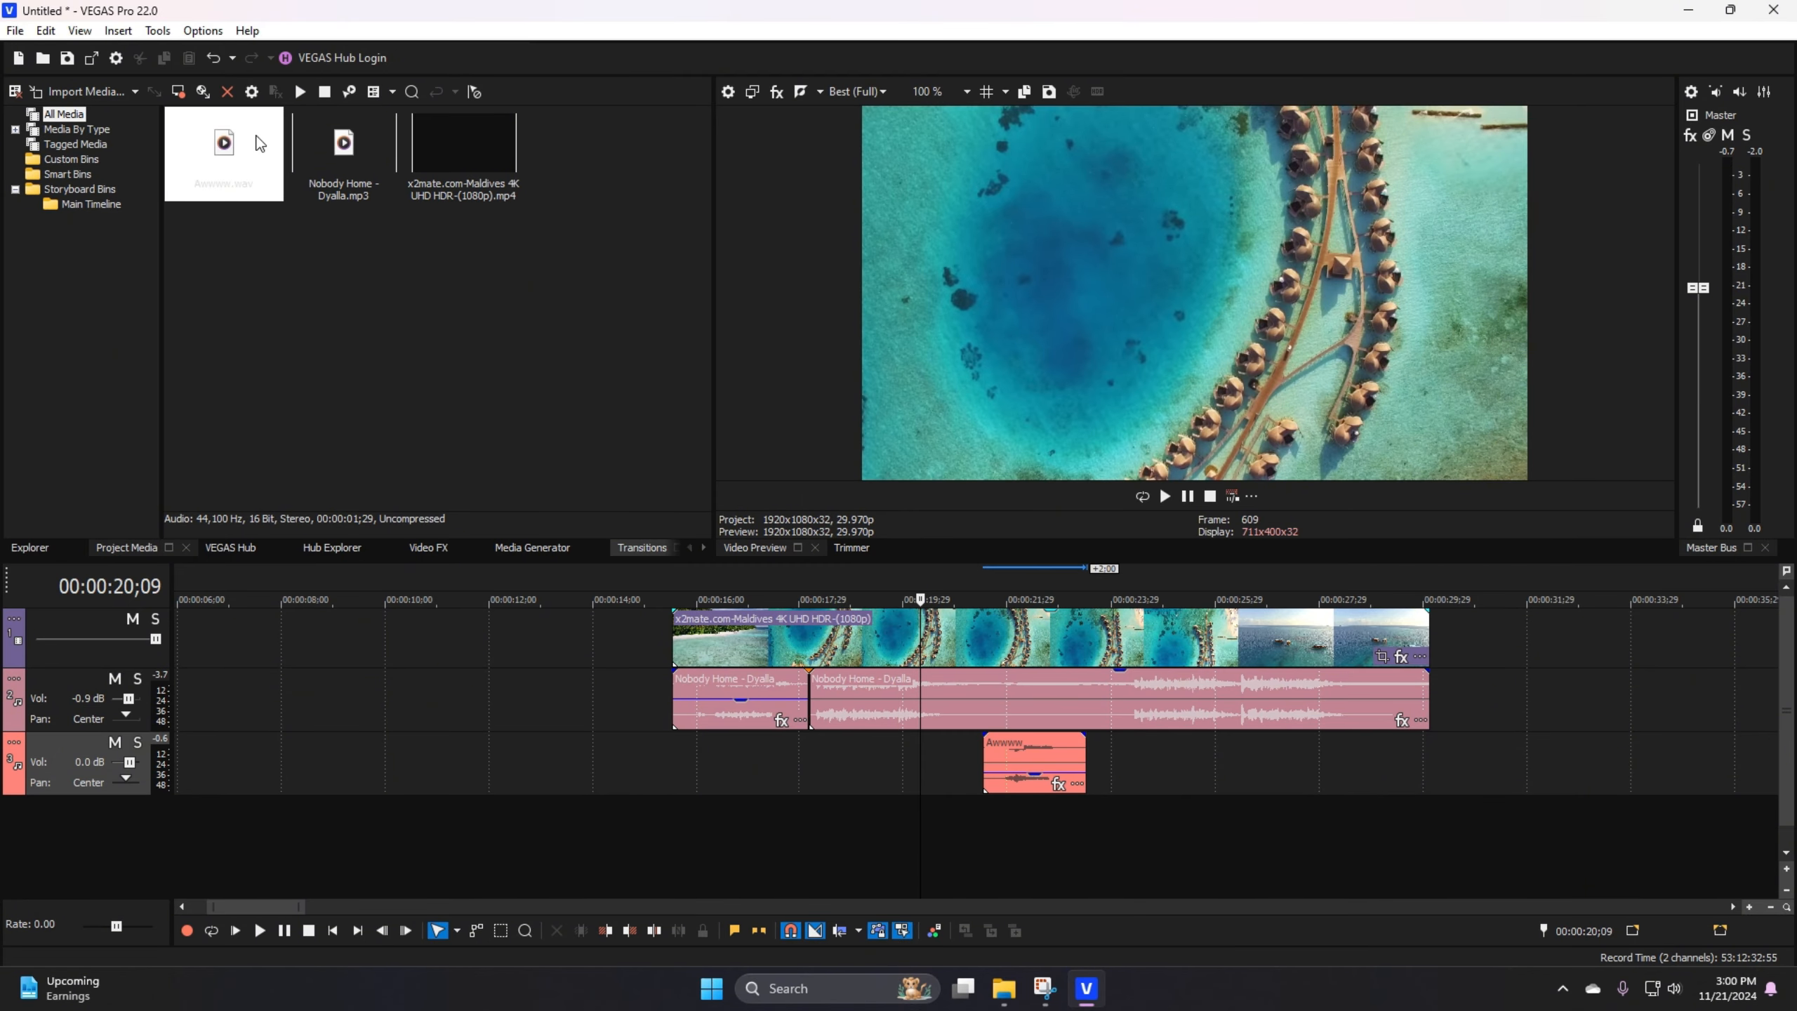
Step: Start saving the project and choose the Data (D:) drive as its location
left_click(14, 31)
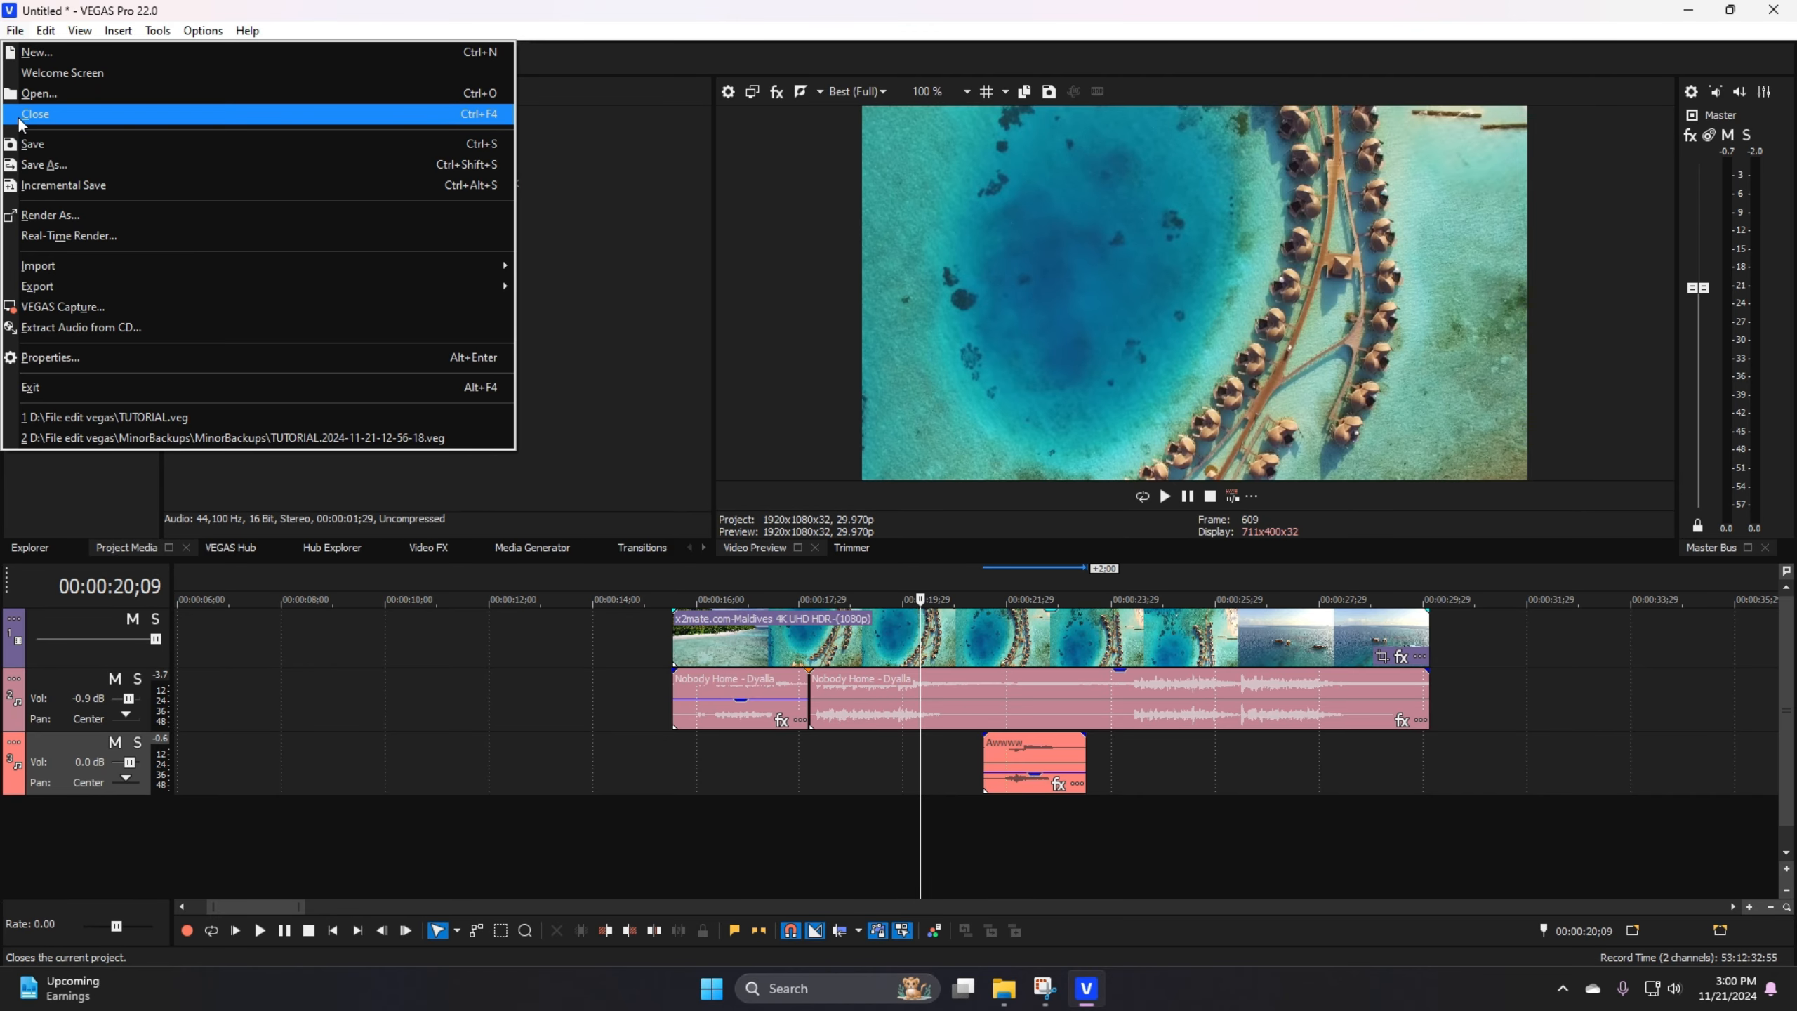
left_click(68, 147)
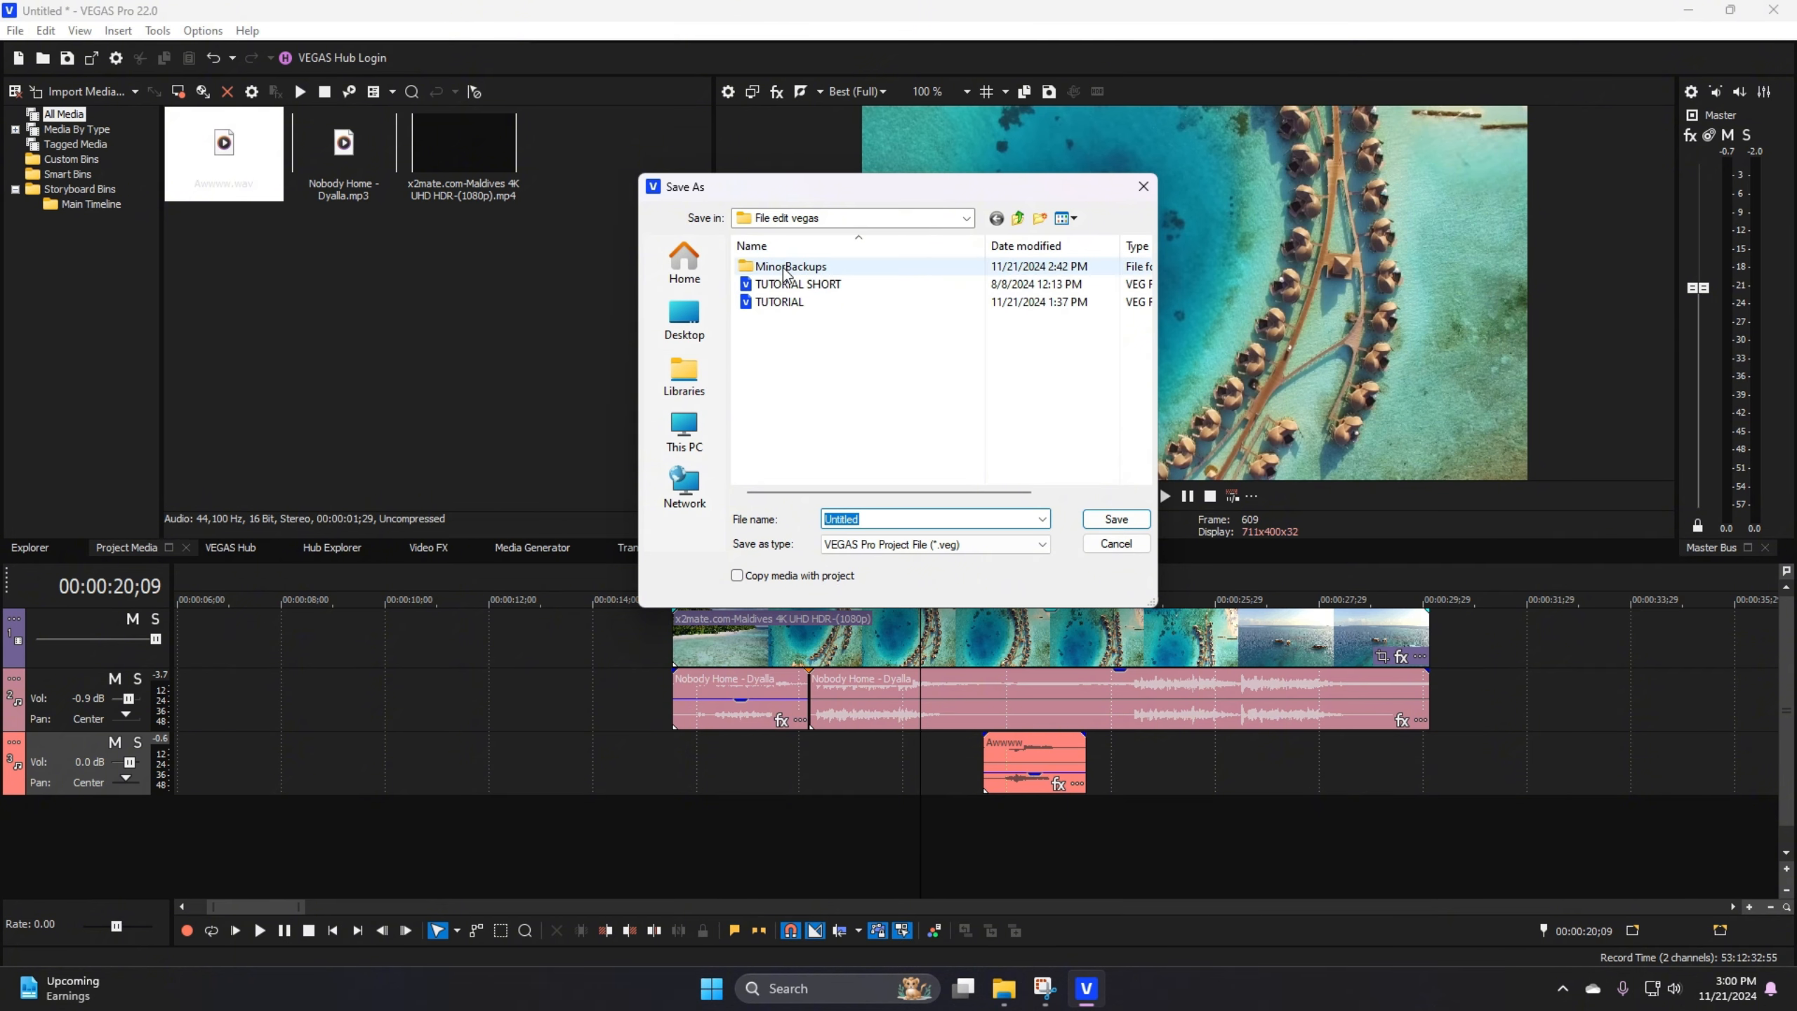
left_click(684, 429)
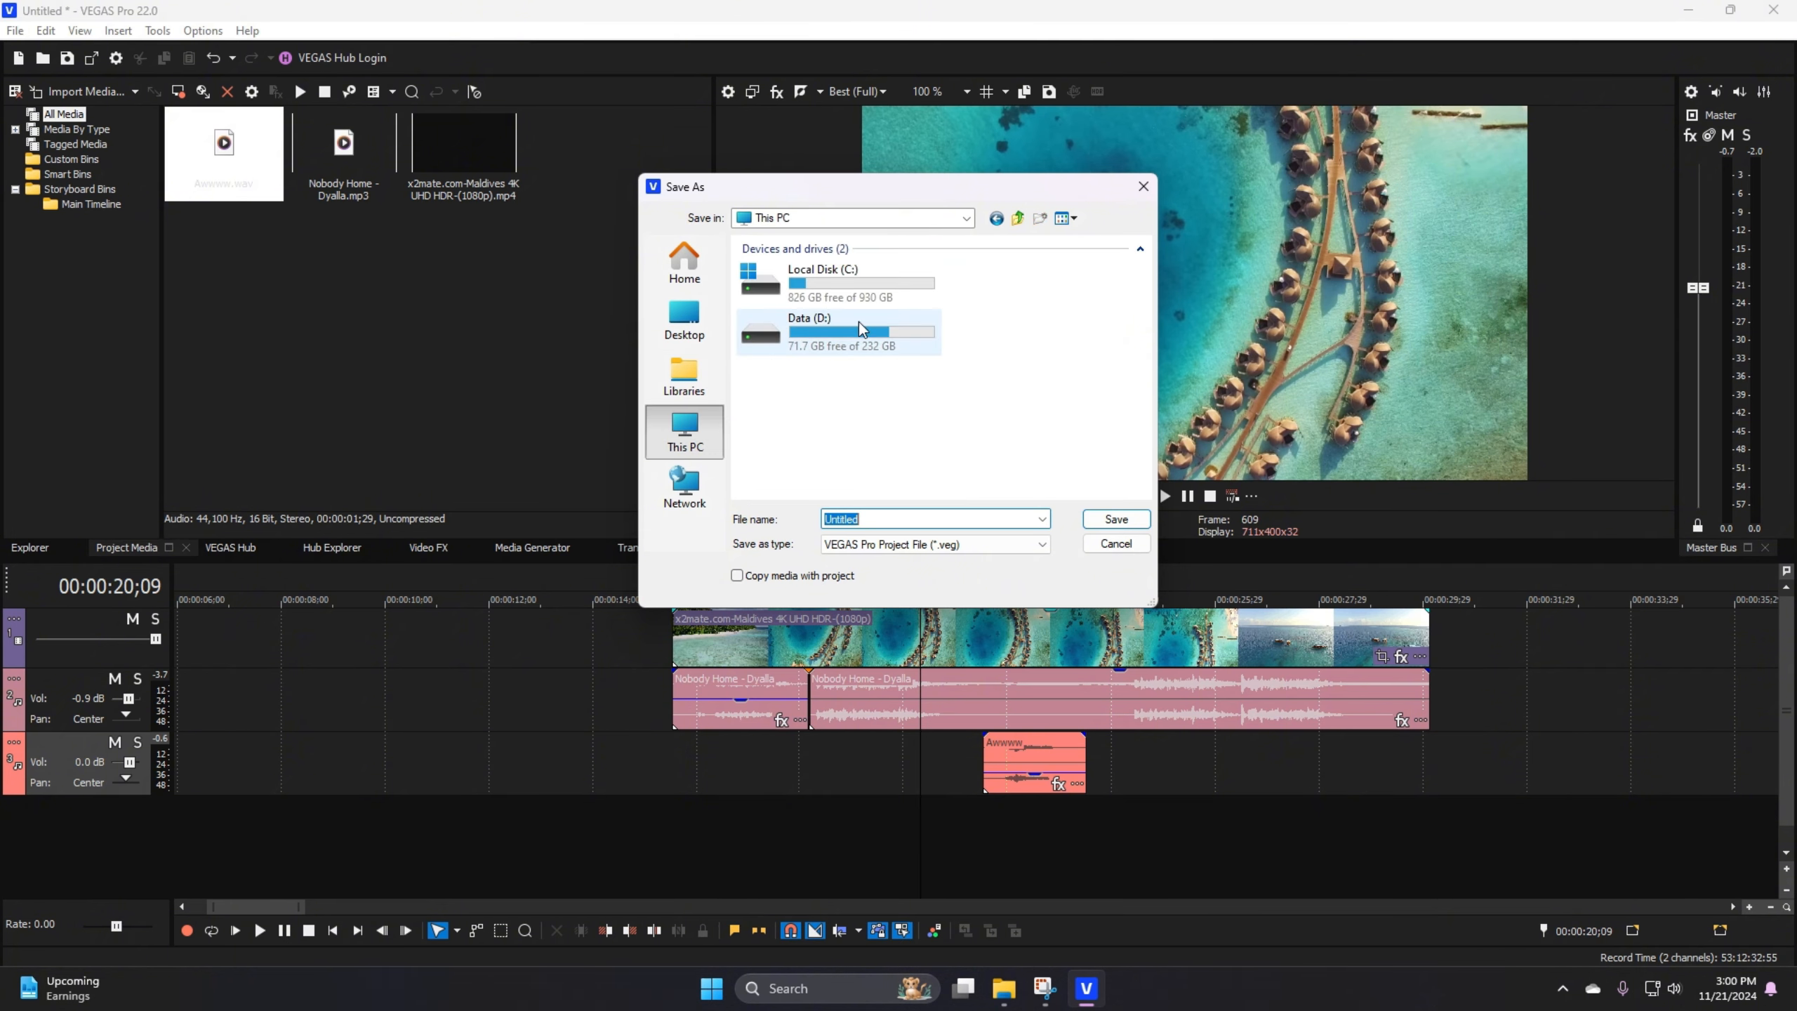
left_click(861, 327)
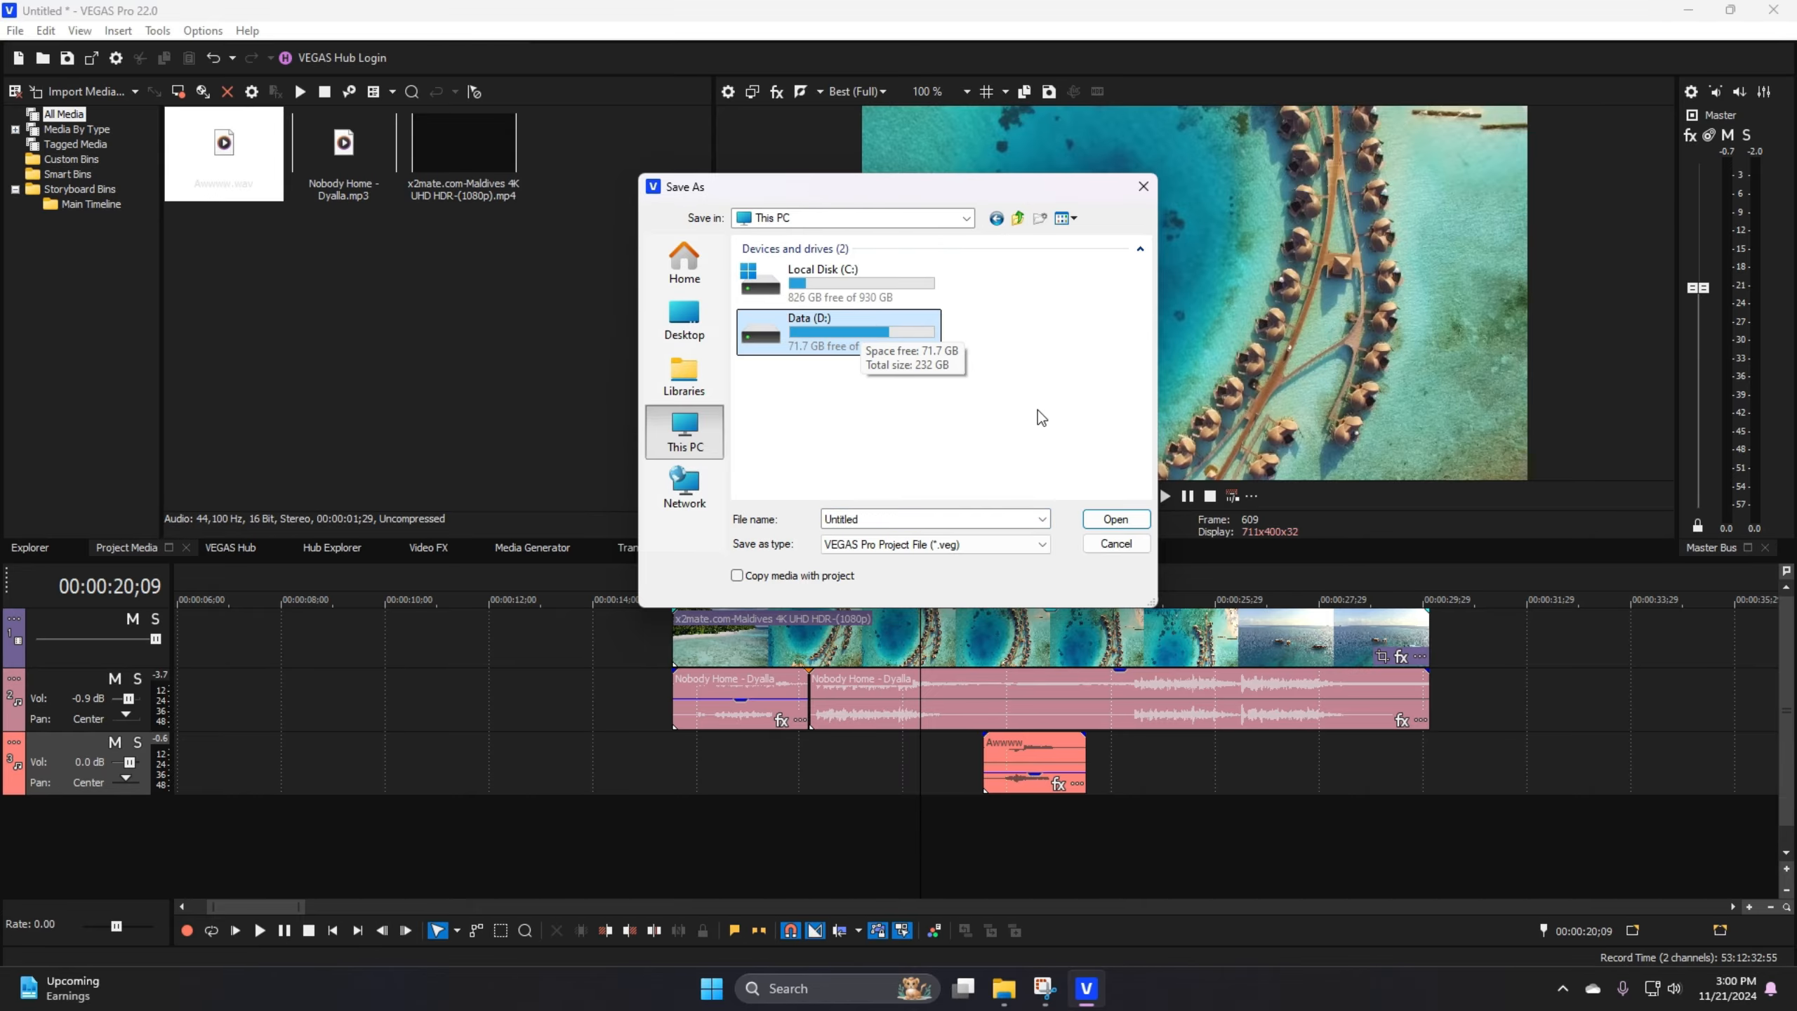
left_click(1122, 520)
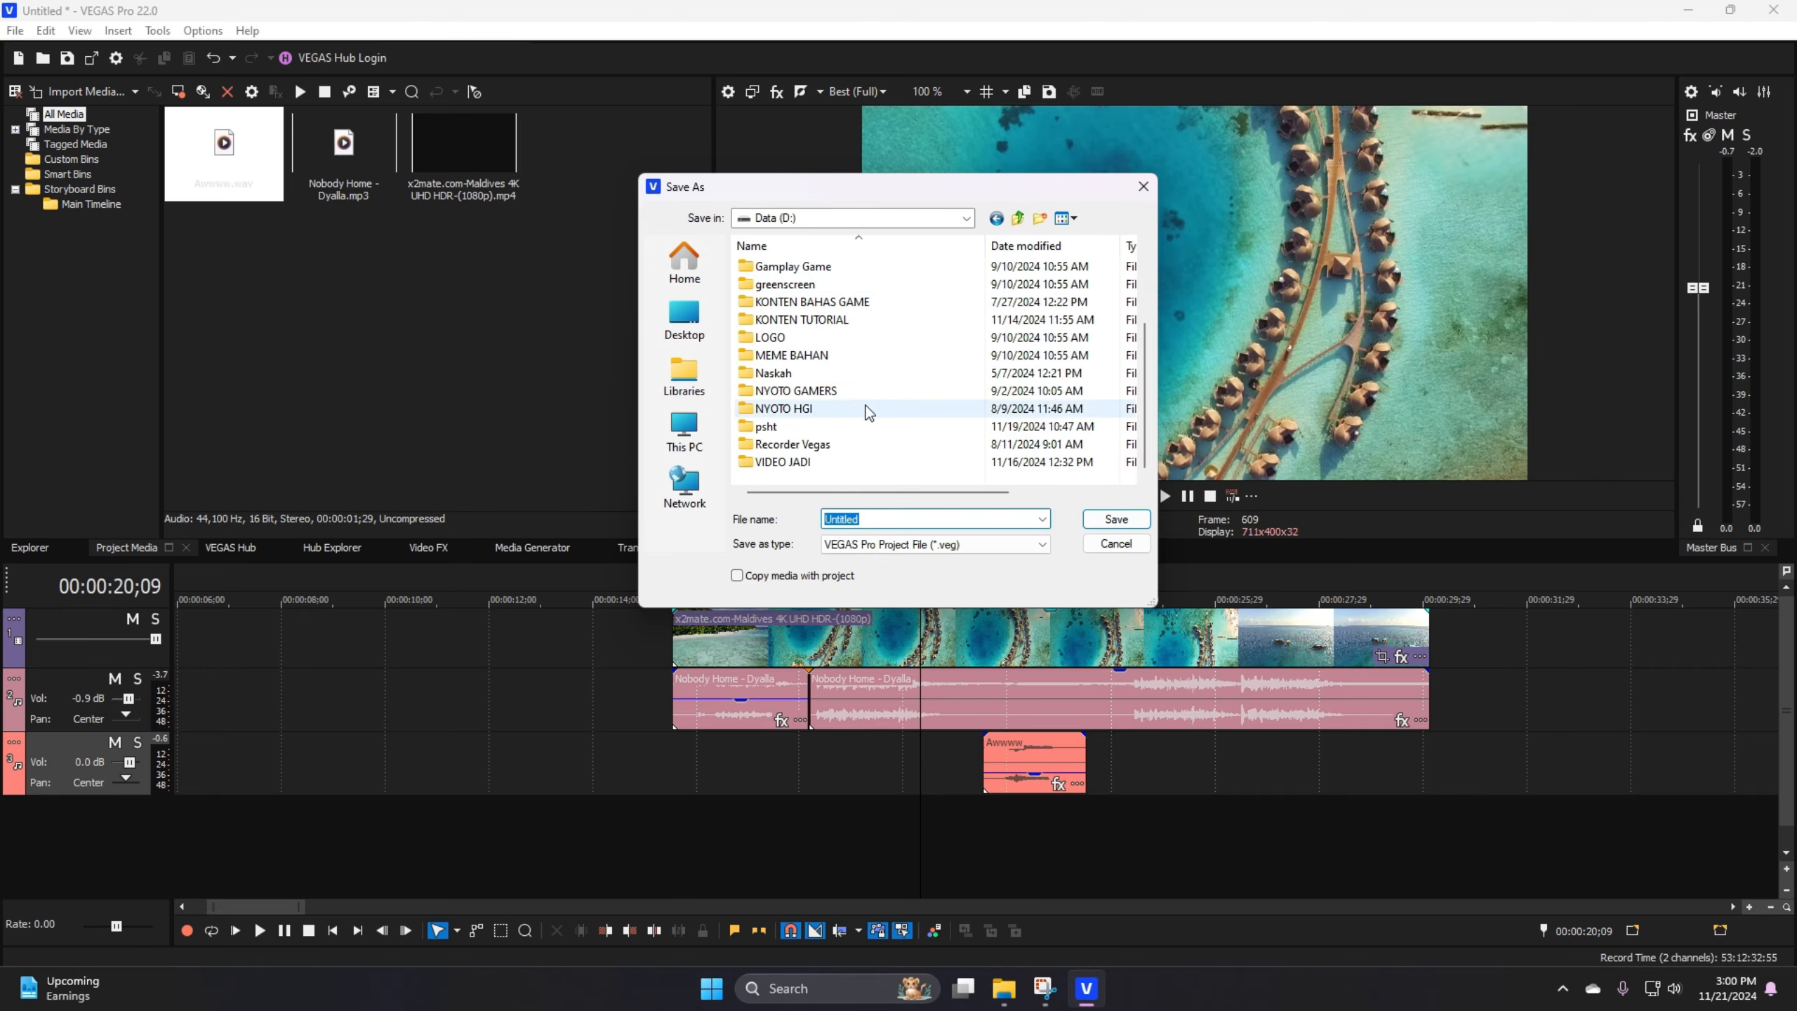
Step: Name the VEGAS project file tutorial and save it
left_click(883, 518)
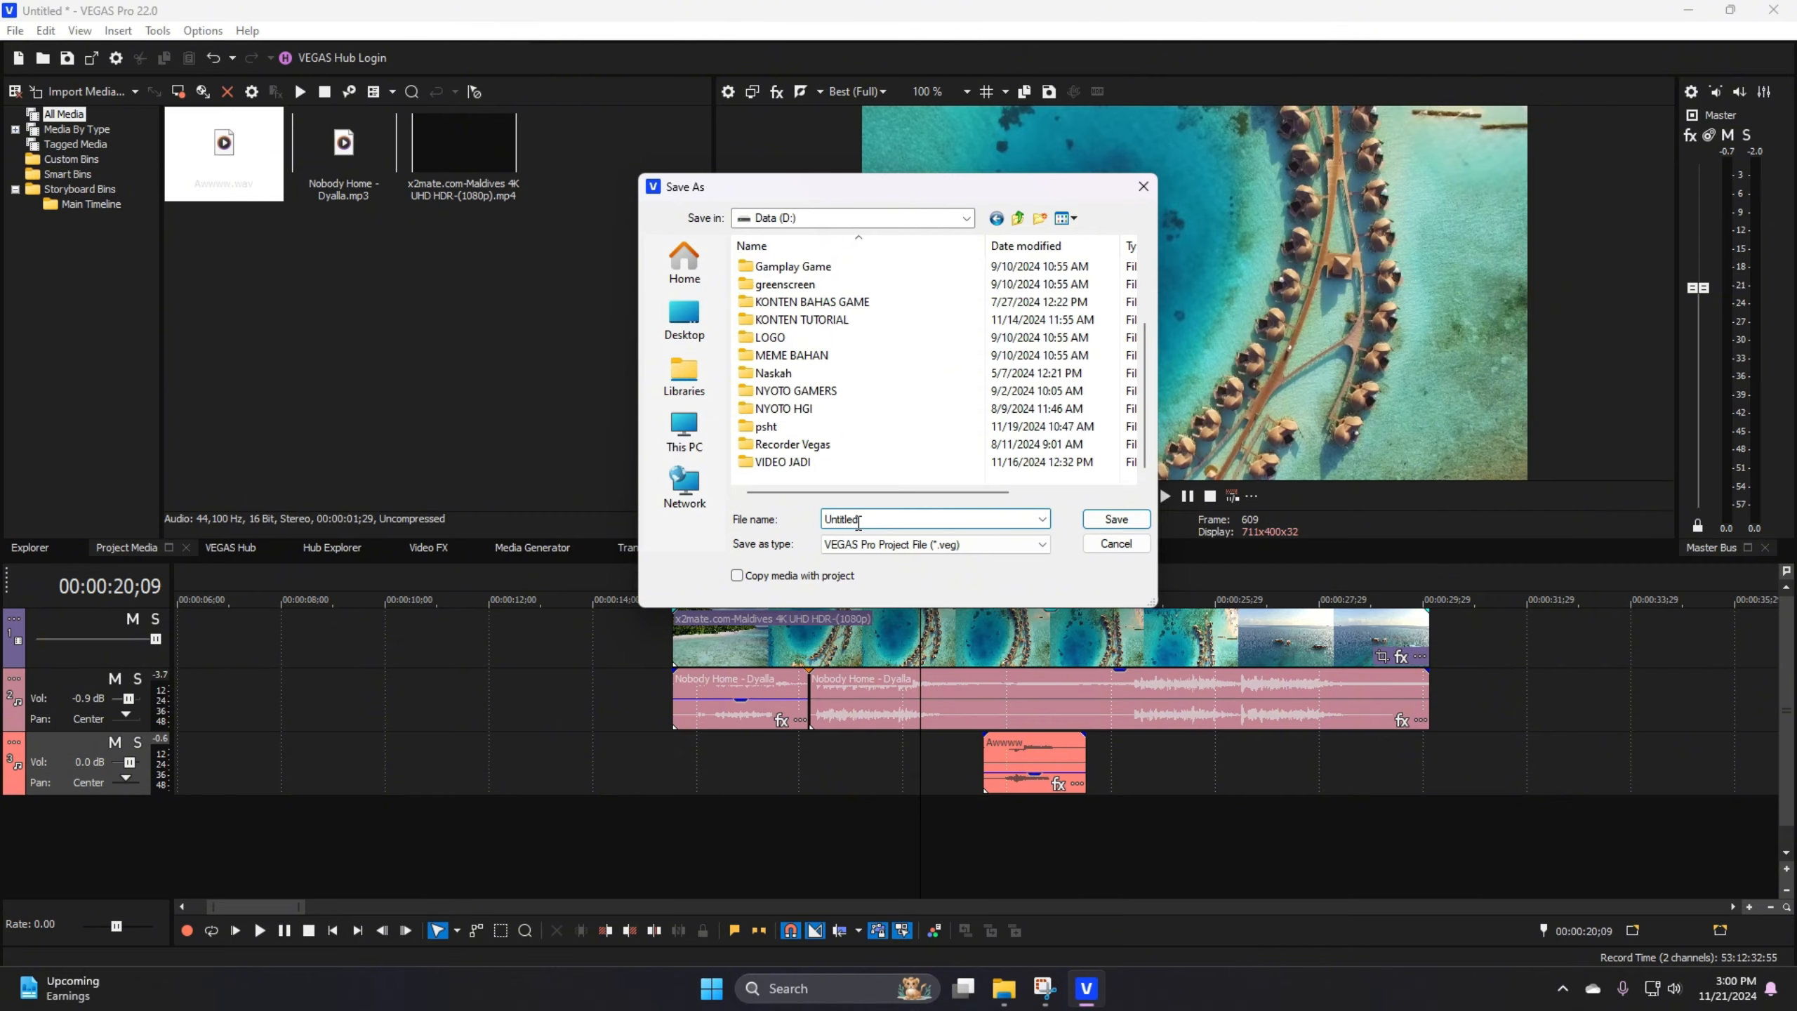
double_click(856, 520)
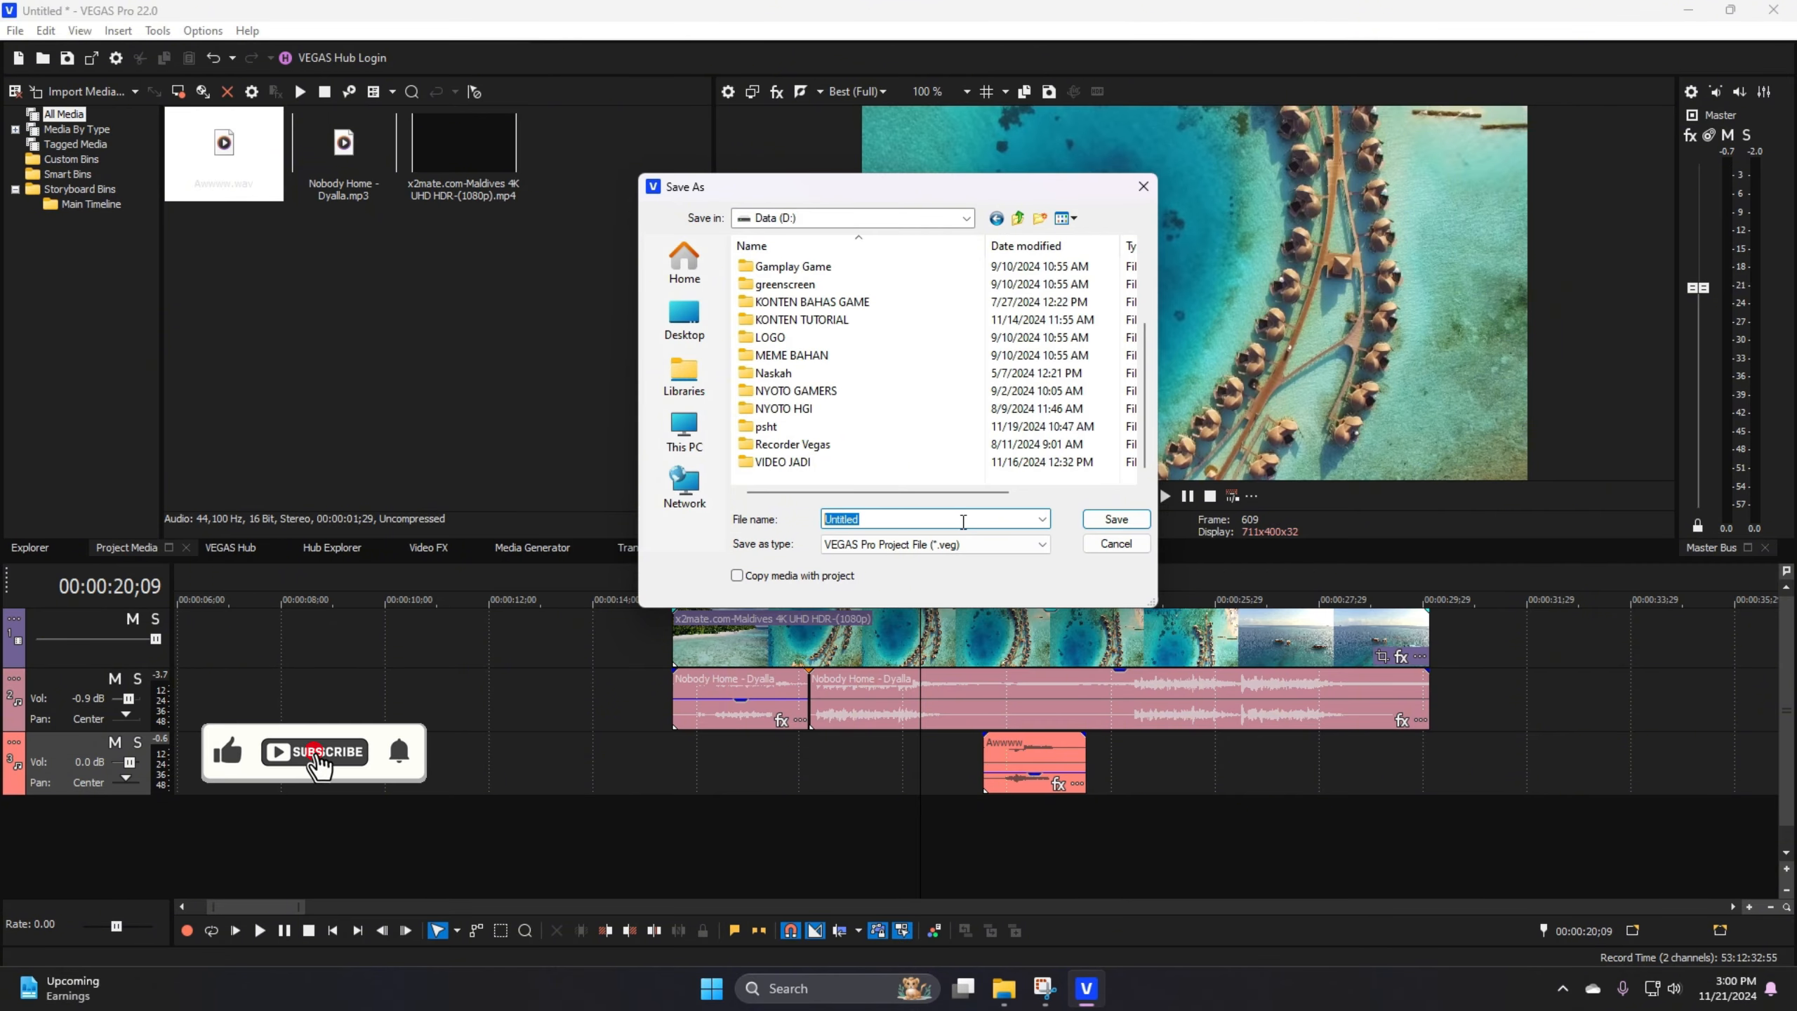
type("tutor")
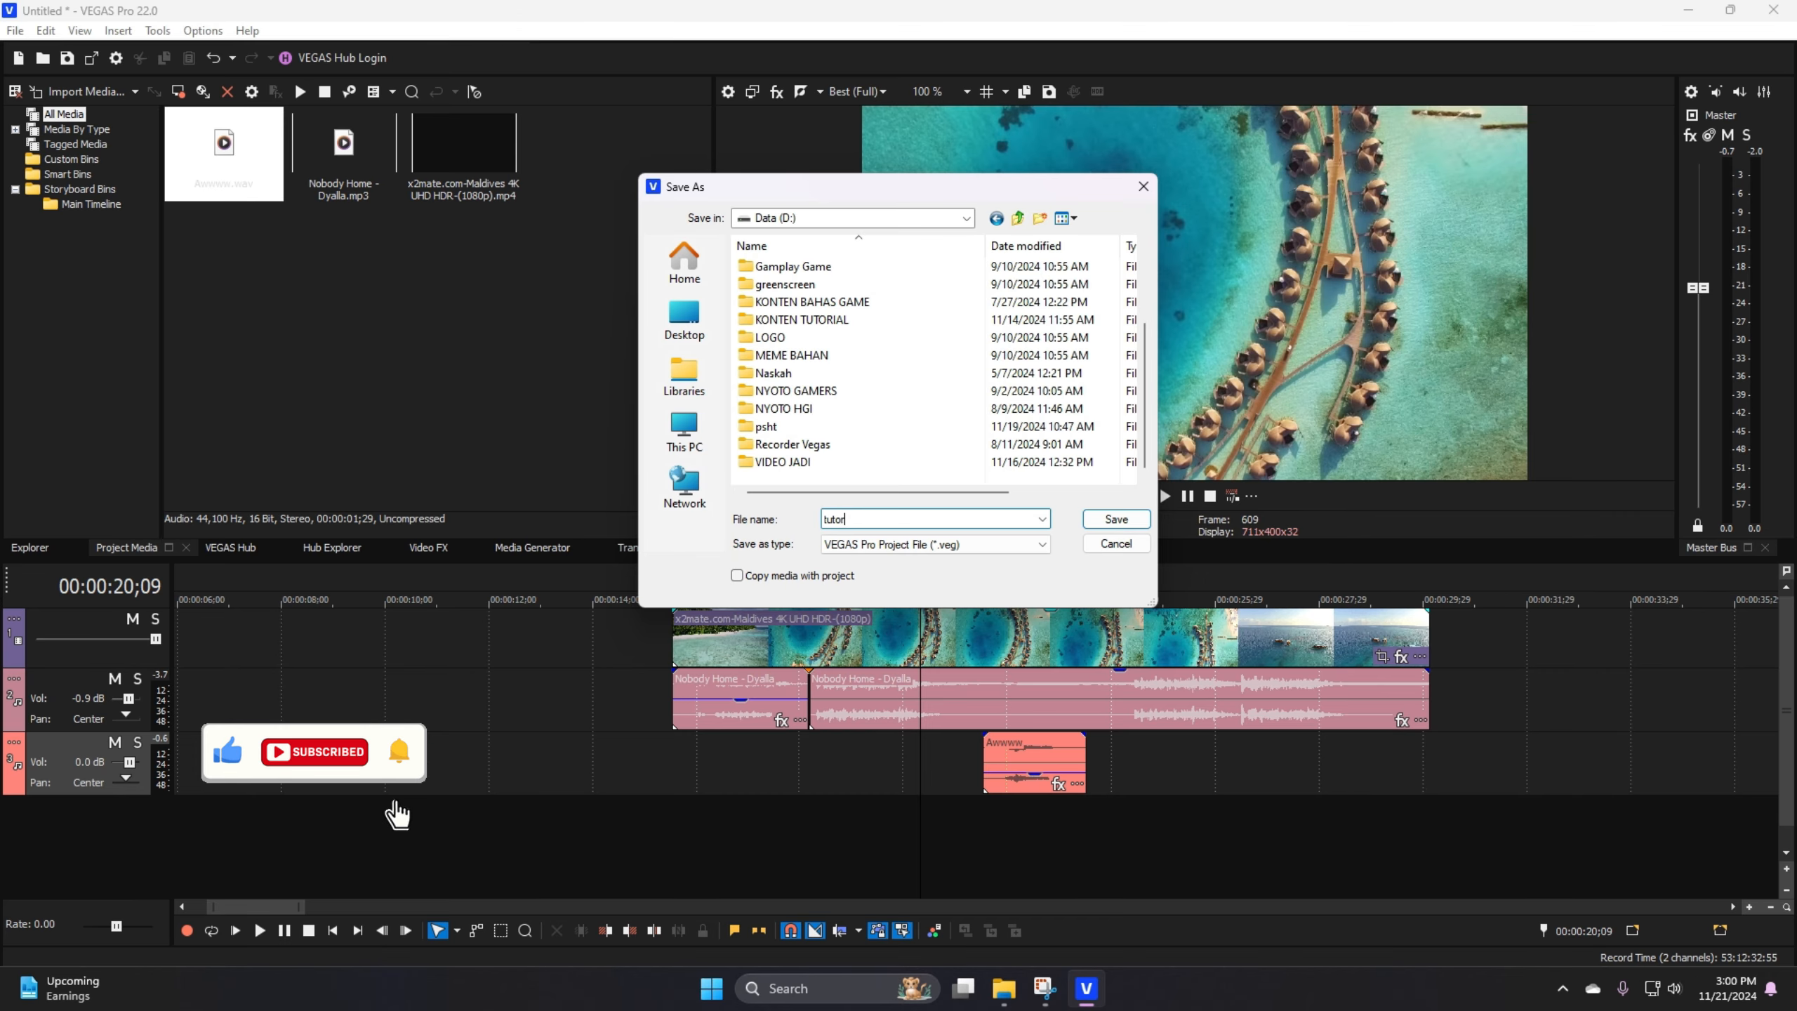
type("ial")
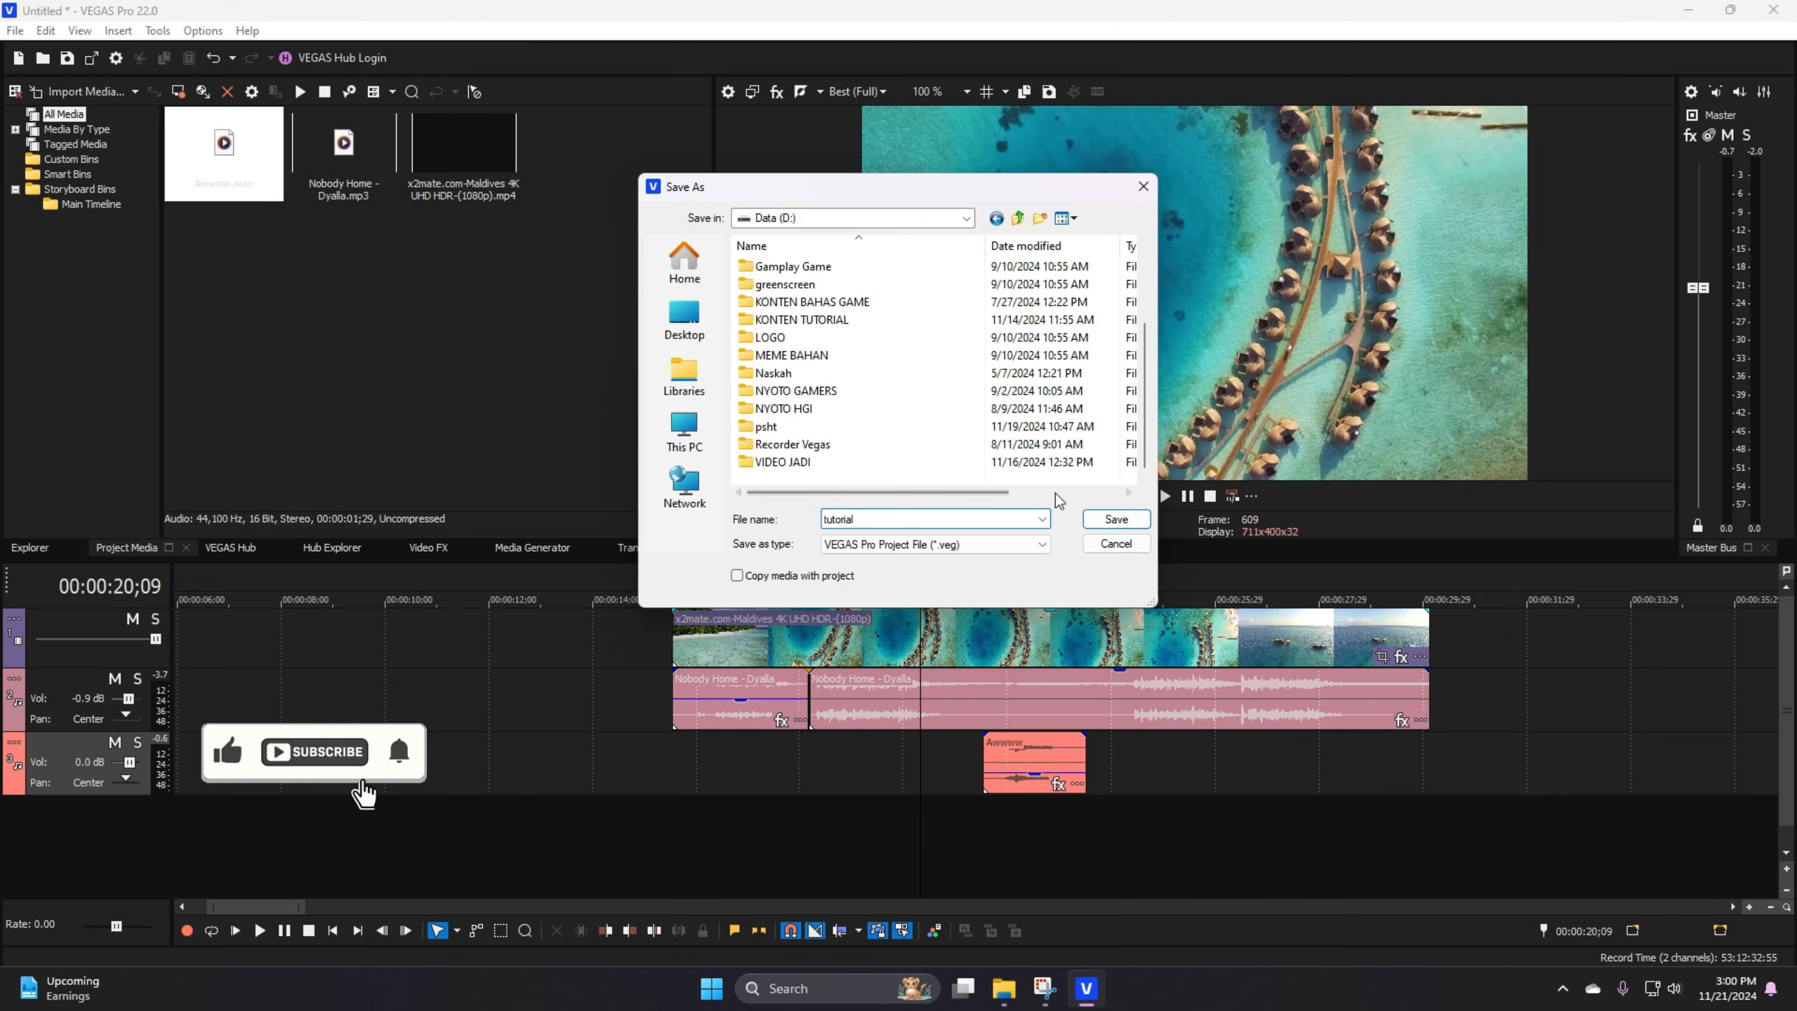
left_click(1115, 519)
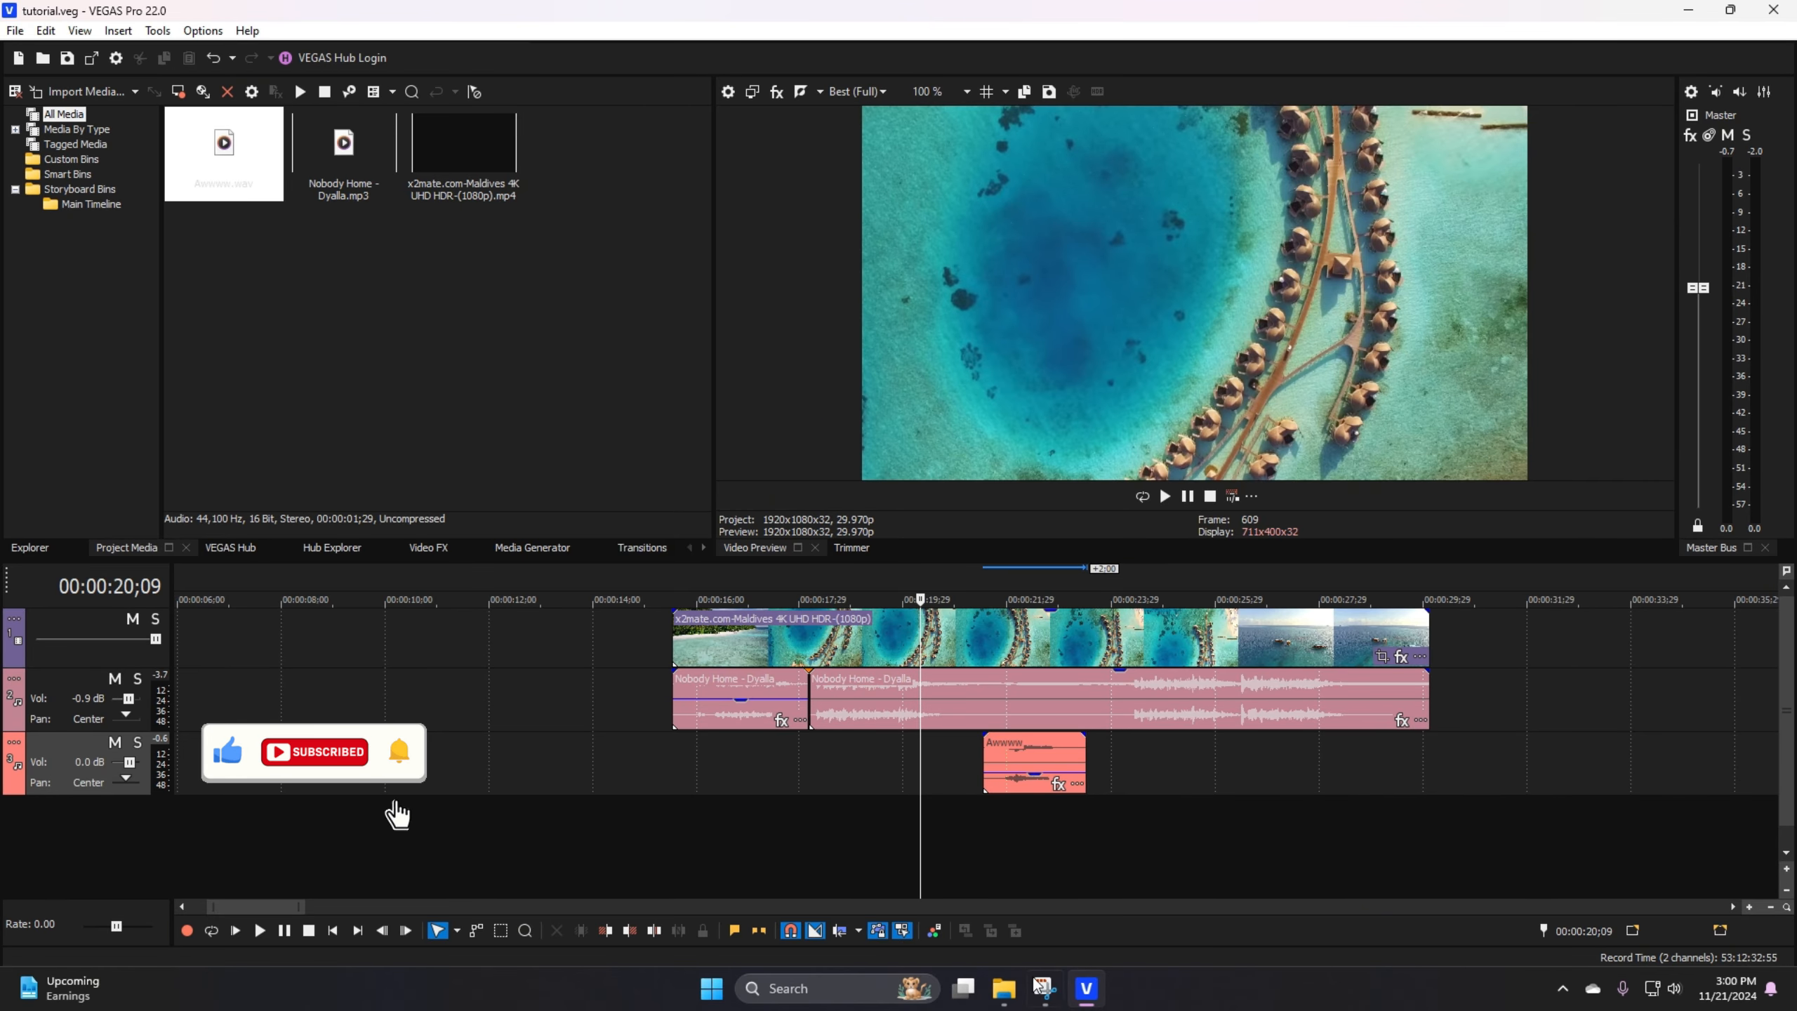
Step: Check the saved tutorial project file in Data (D:) in File Explorer, and return to the VEGAS Pro timeline at 00:00:16;10
mouse_move(1005, 988)
left_click(1002, 892)
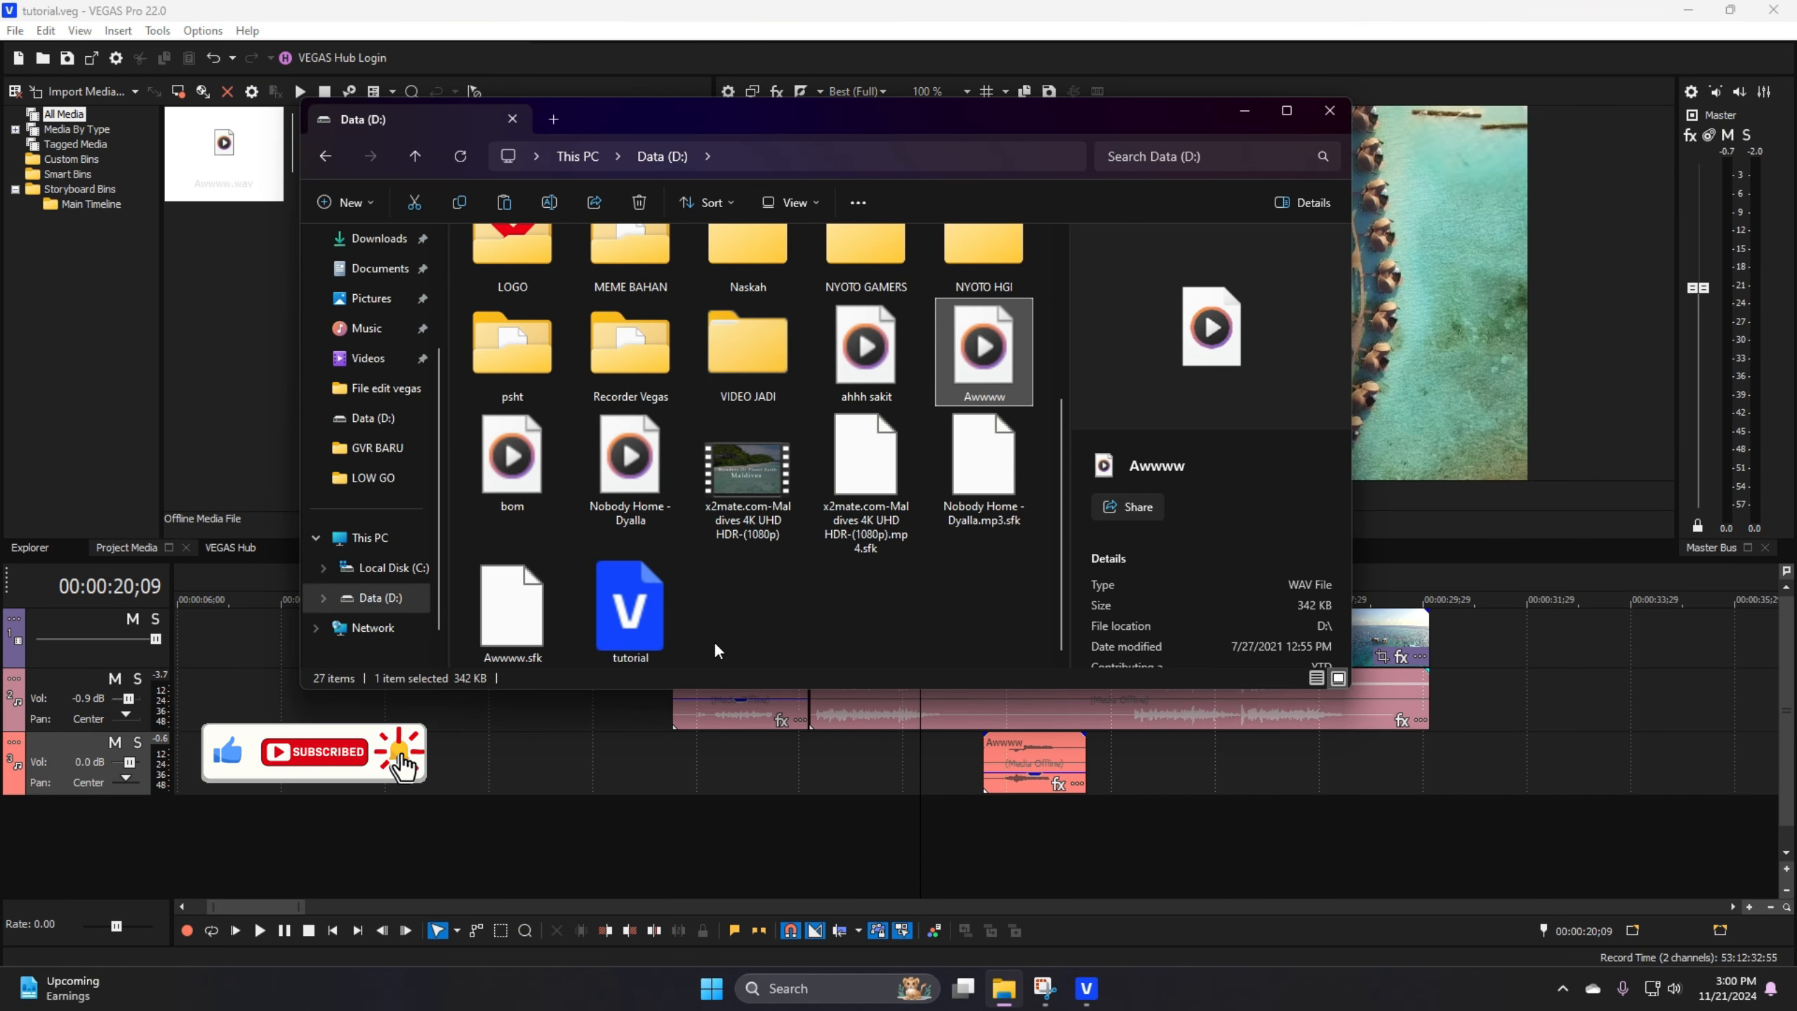
left_click(634, 615)
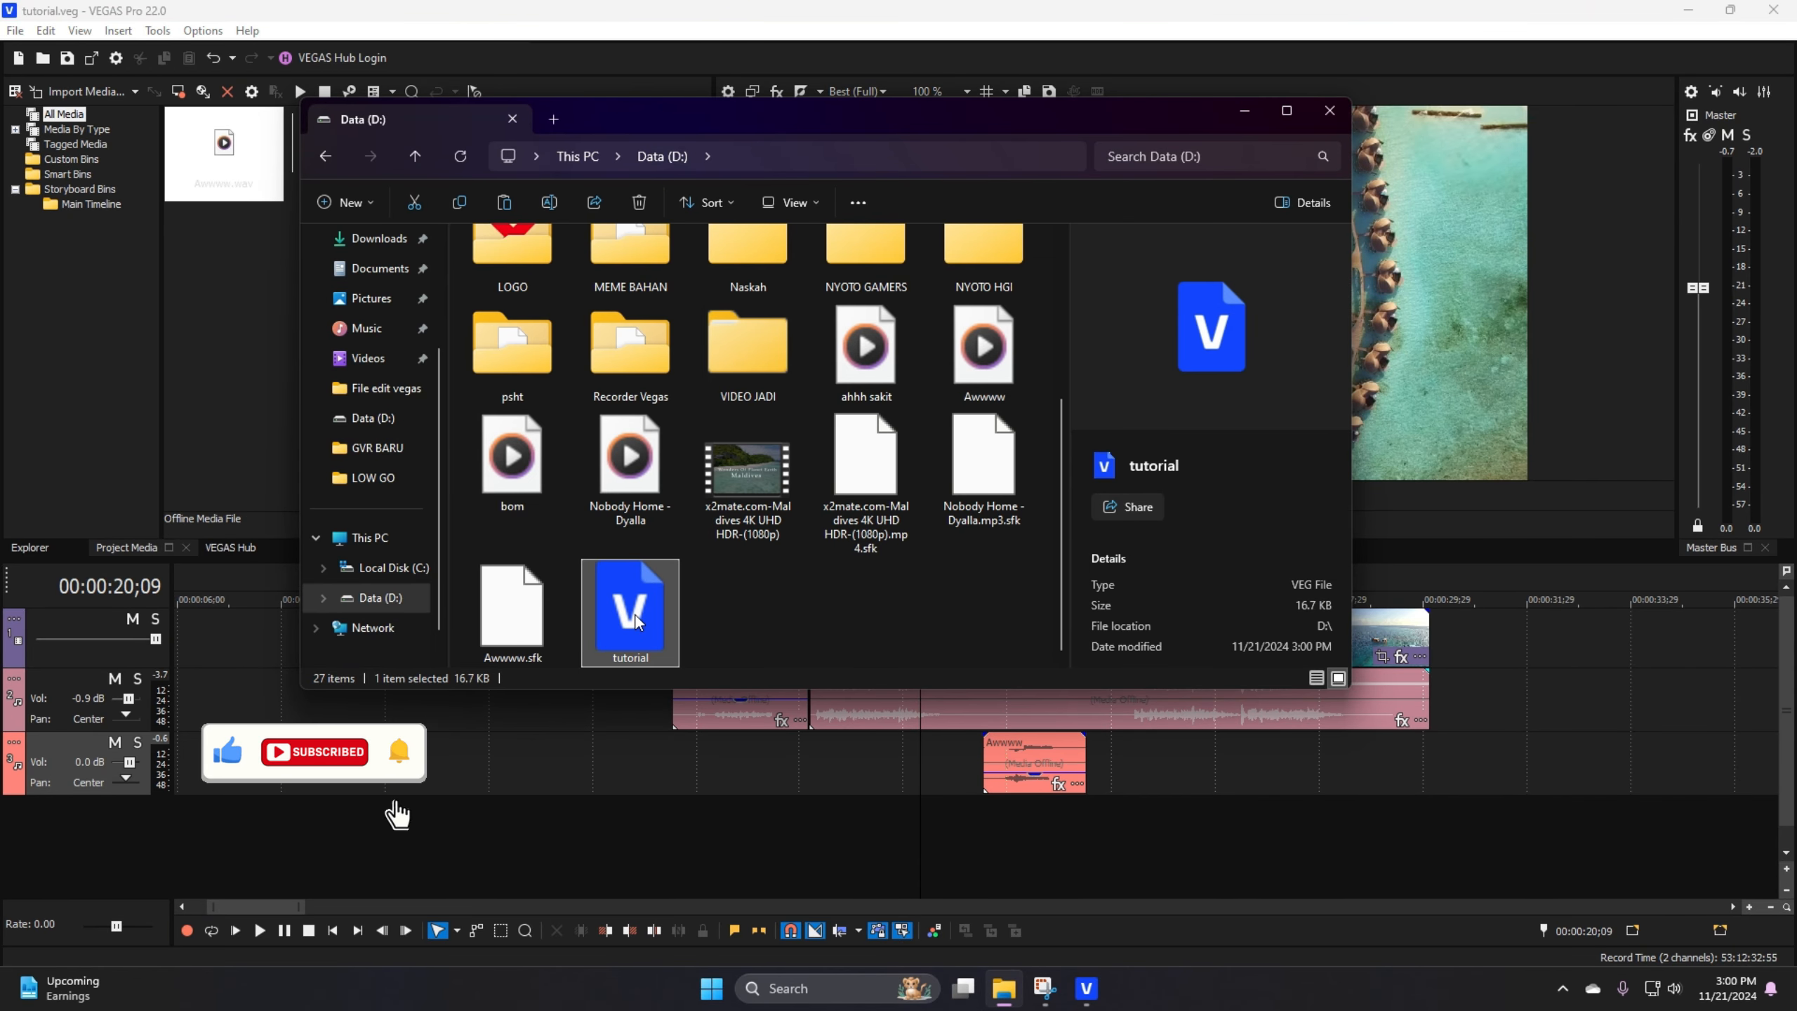
left_click(753, 608)
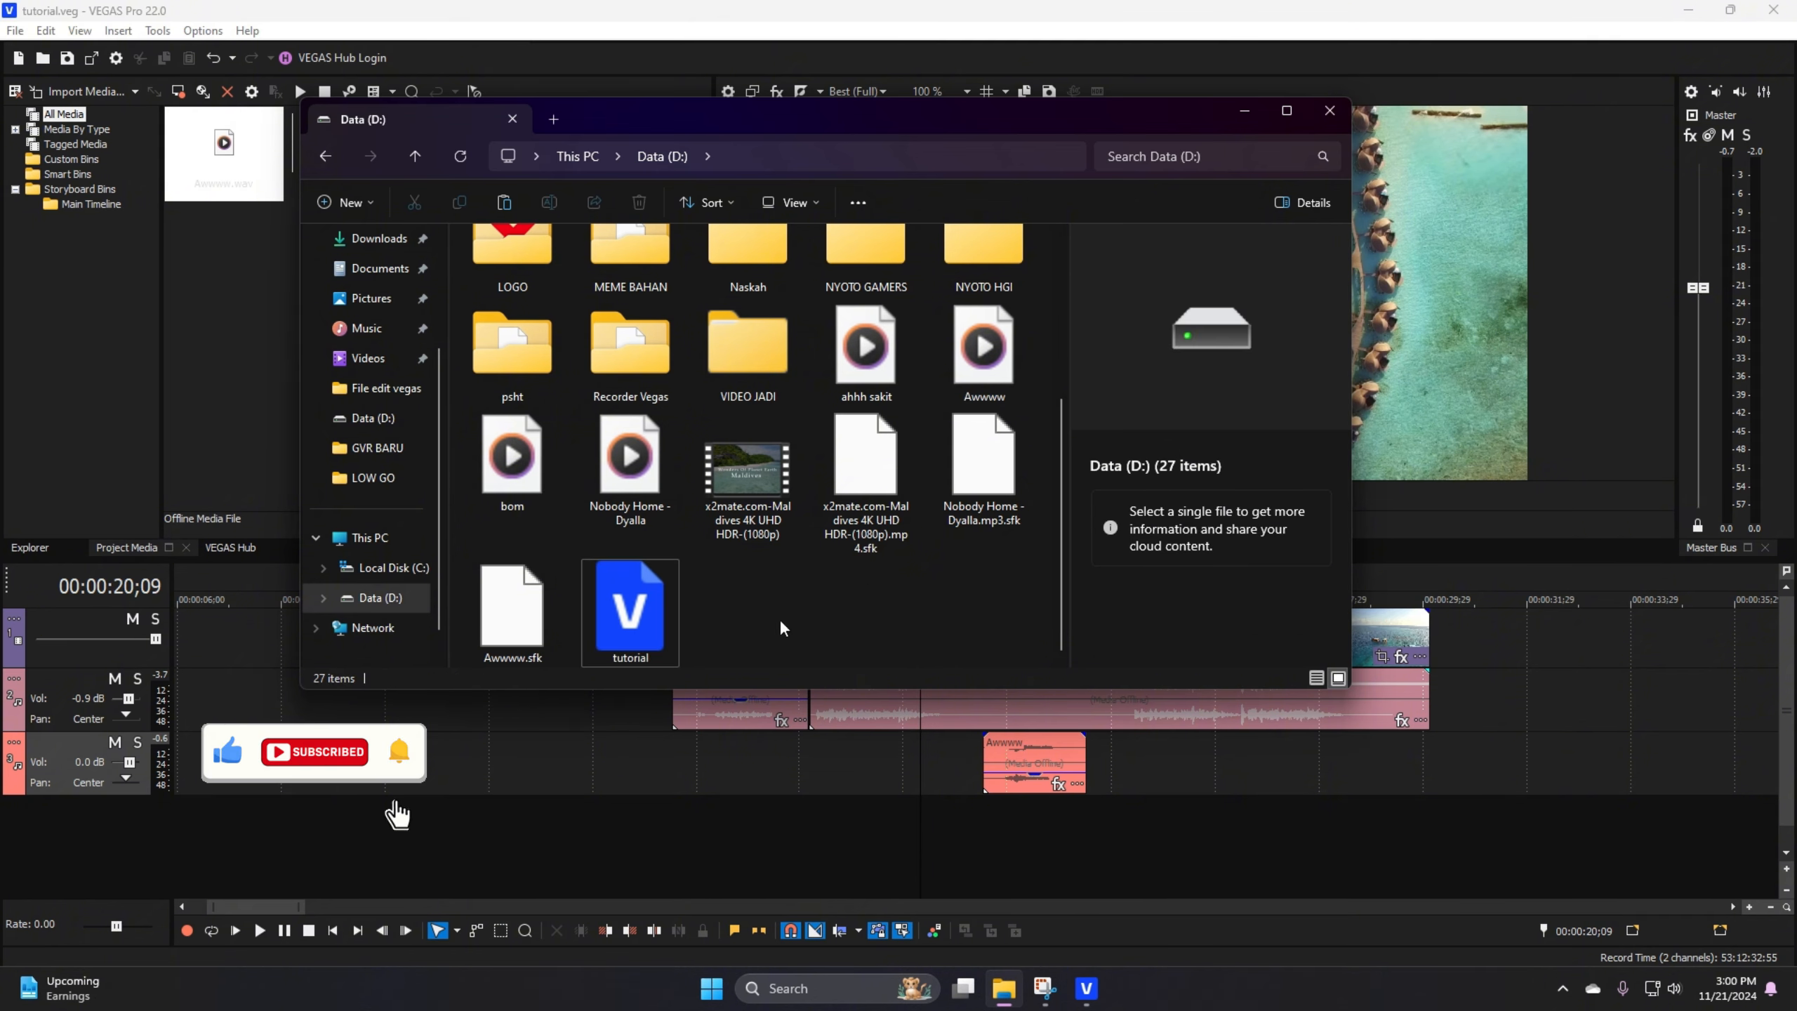
left_click(1328, 112)
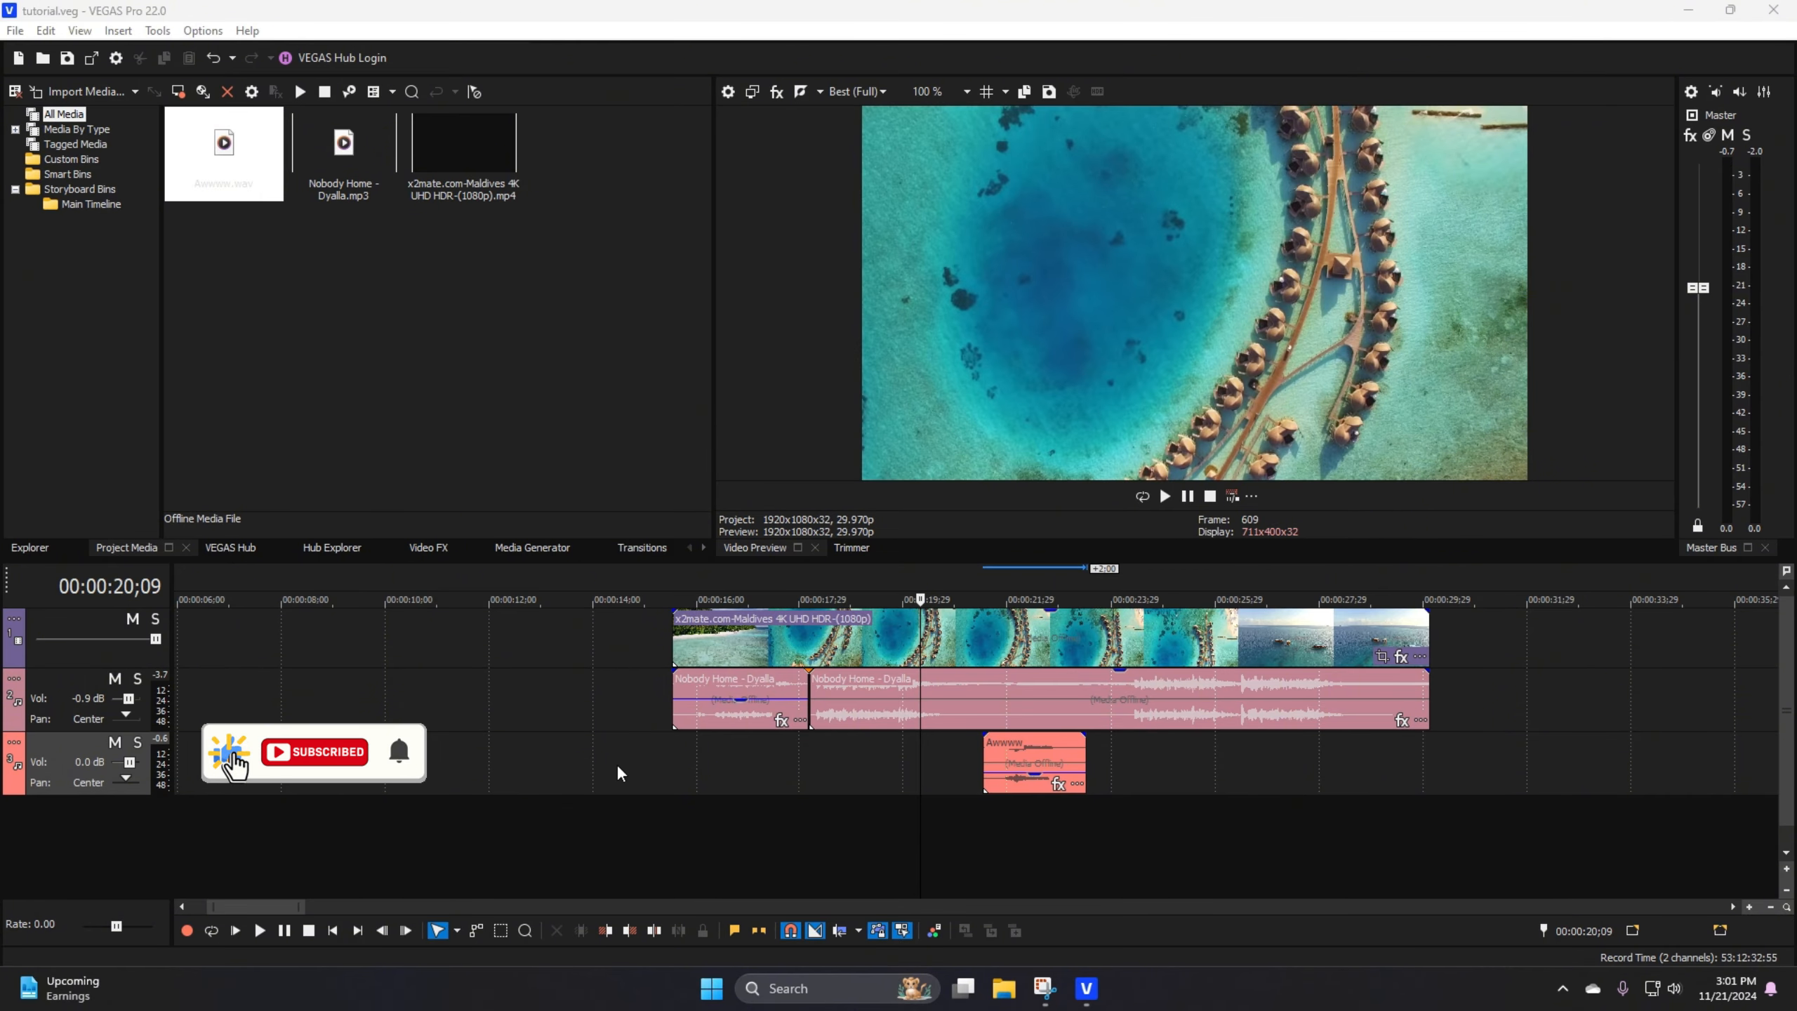
left_click(714, 740)
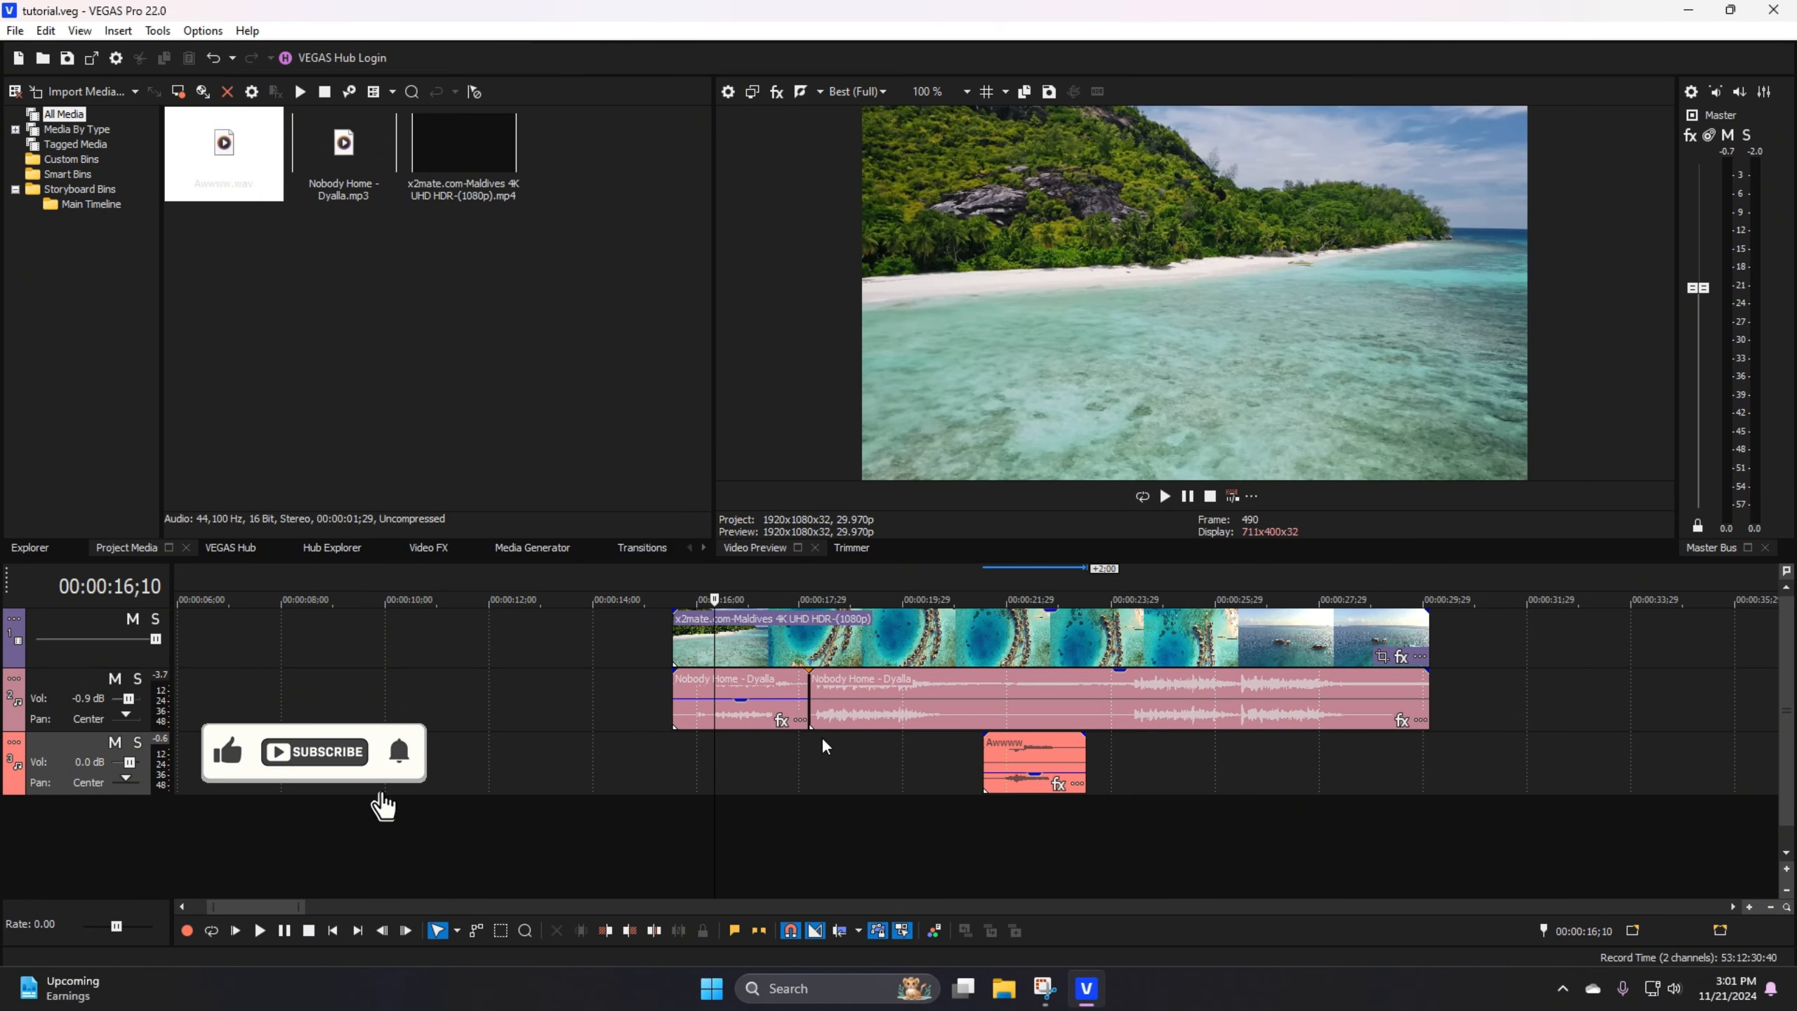